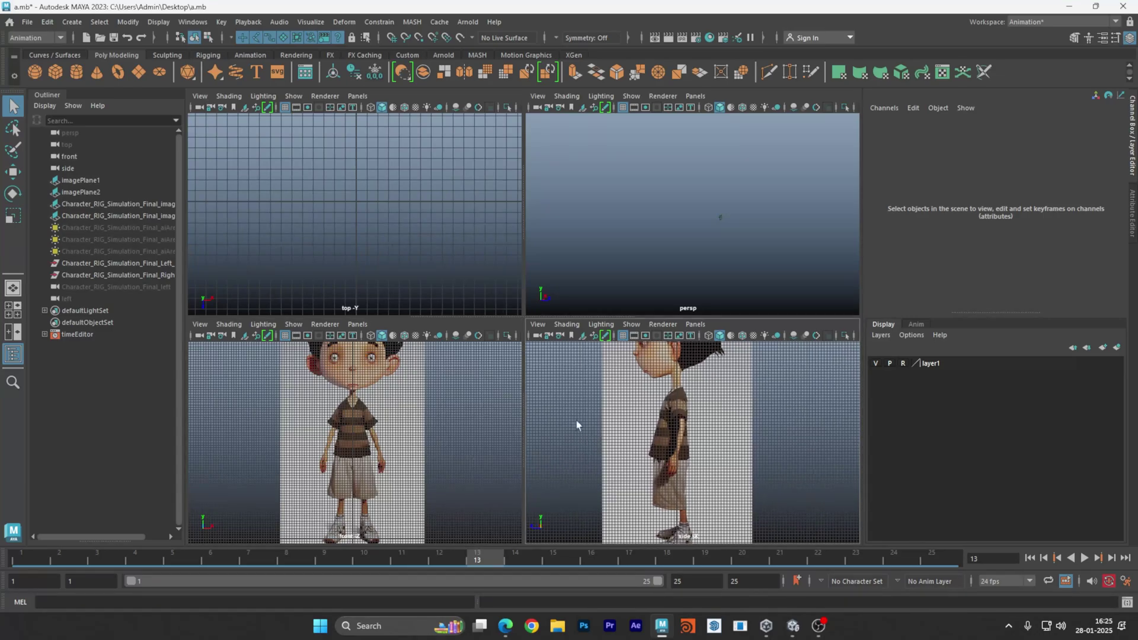
# Check the working units in the general application settings of the Preferences and save the preferences.
pyautogui.click(193, 23)
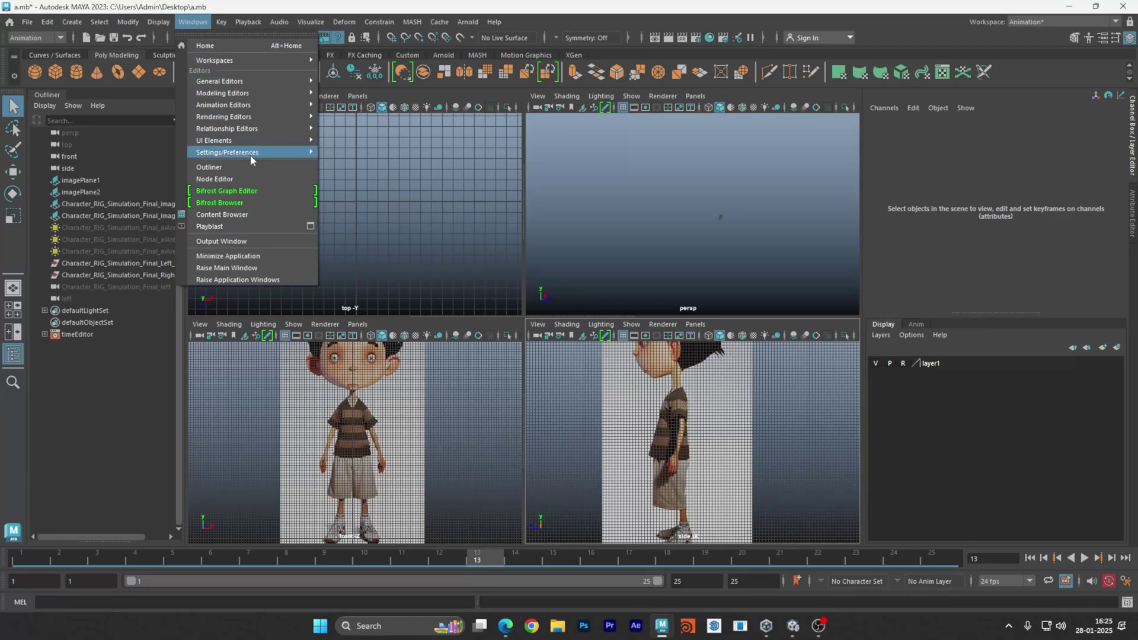
pyautogui.moveTo(250, 153)
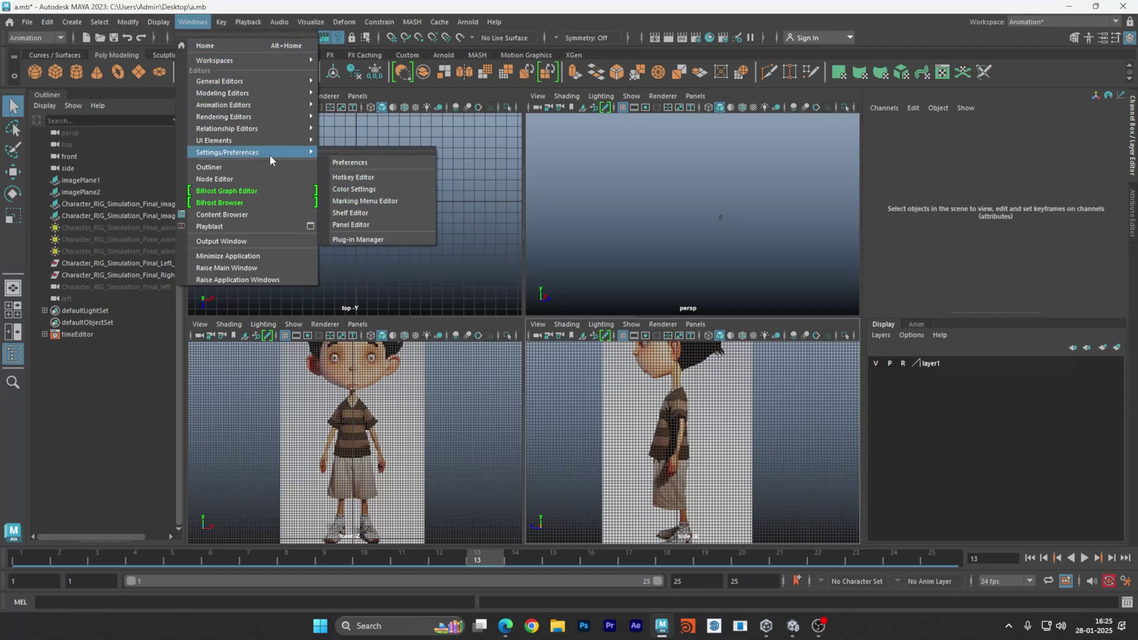
pyautogui.click(365, 163)
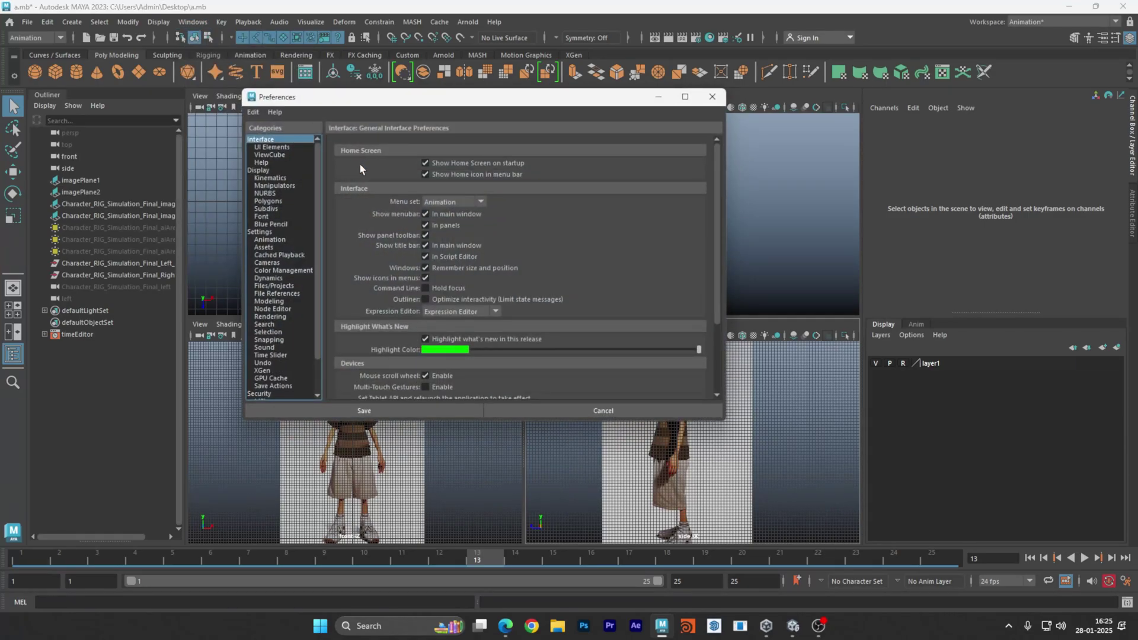
pyautogui.click(261, 231)
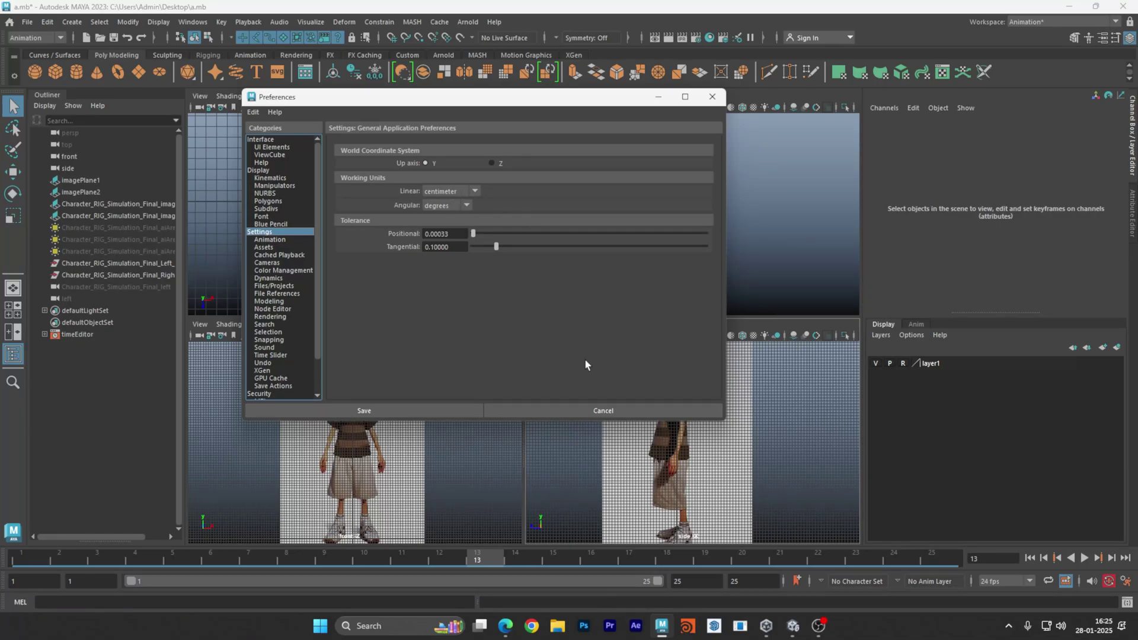
pyautogui.click(443, 410)
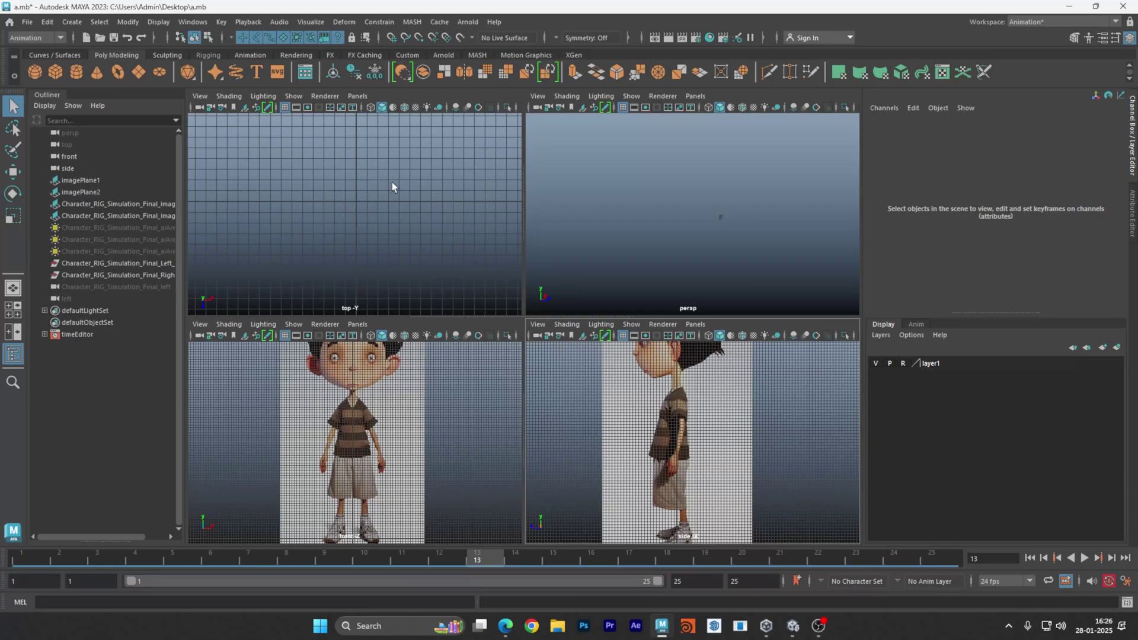
# Create a polygon cylinder and raise it to the character's torso, at about 40.6 on Translate Y.
pyautogui.moveTo(389, 179); pyautogui.dragTo(402, 191)
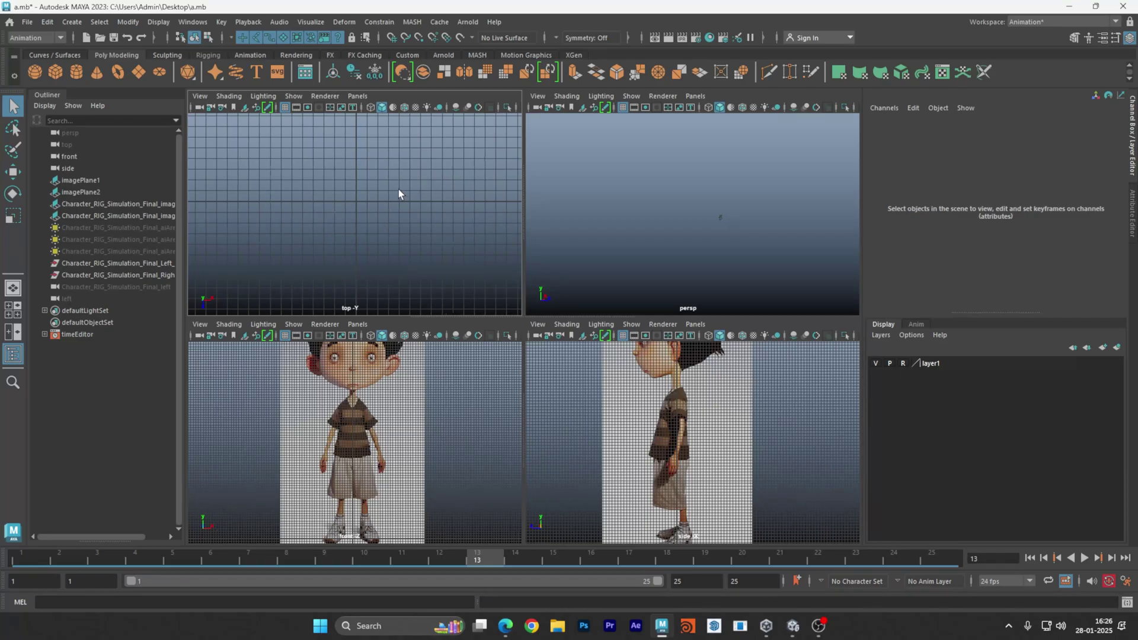
pyautogui.keyDown('alt'); pyautogui.moveTo(704, 419); pyautogui.dragTo(686, 421, button='middle'); pyautogui.keyUp('alt')
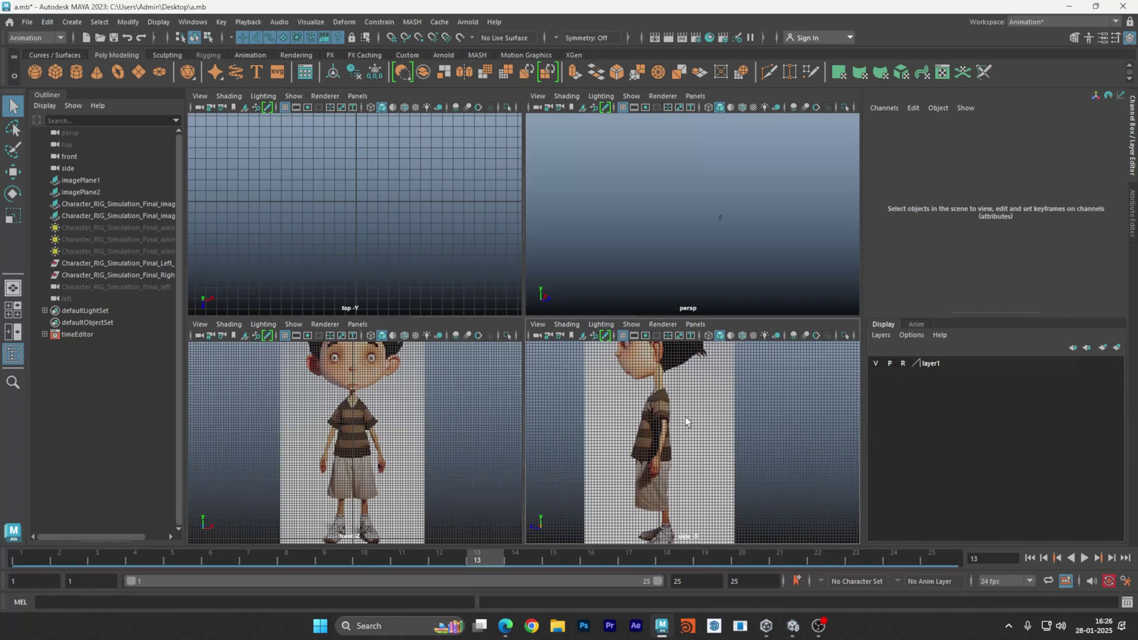
pyautogui.click(77, 72)
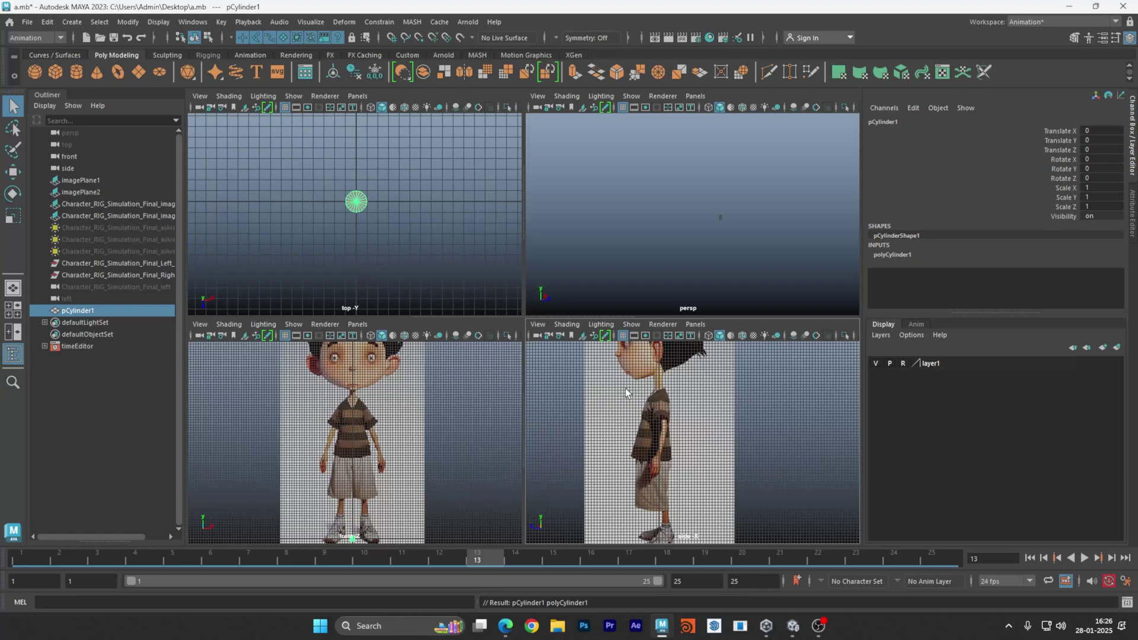
pyautogui.keyDown('alt'); pyautogui.moveTo(700, 482); pyautogui.dragTo(684, 447, button='middle'); pyautogui.keyUp('alt')
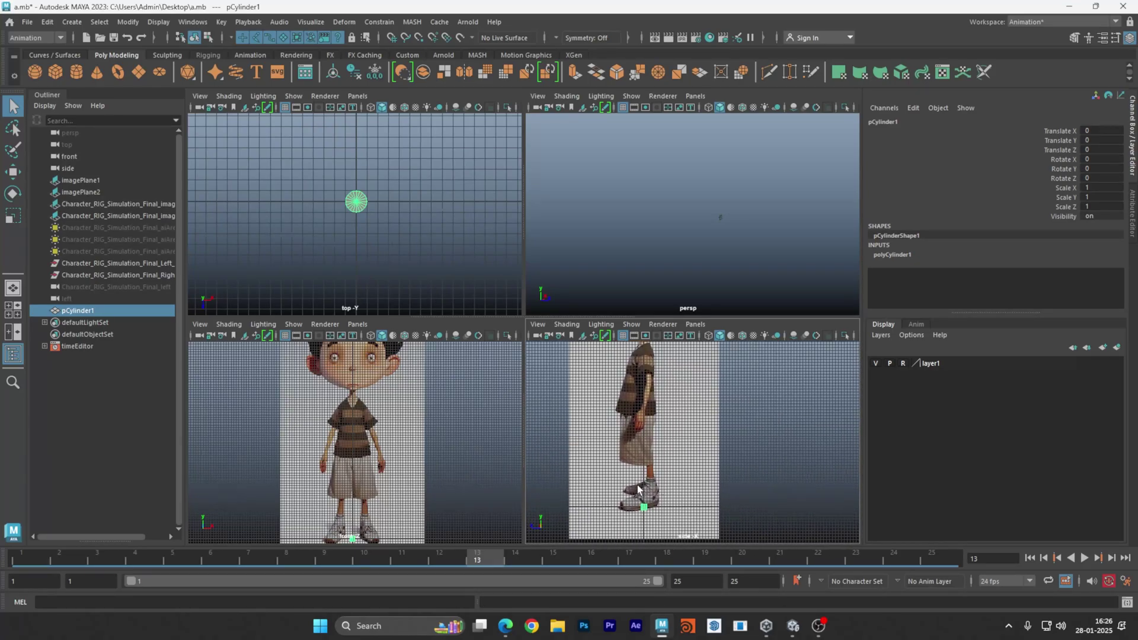
pyautogui.press('w')
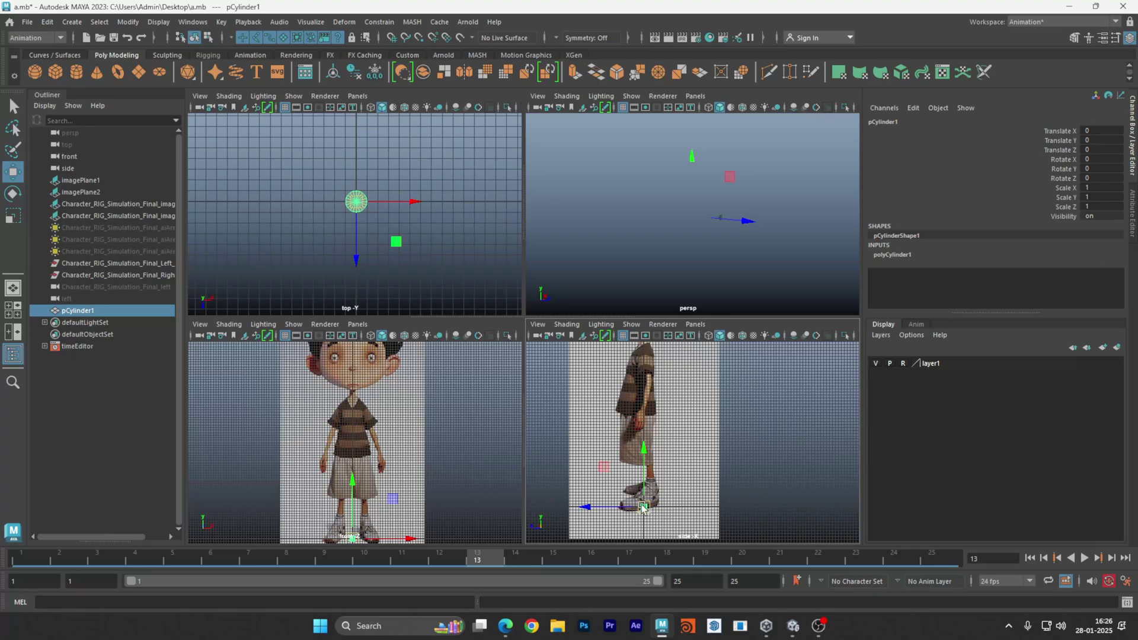
pyautogui.keyDown('alt'); pyautogui.moveTo(681, 455); pyautogui.dragTo(695, 466, button='middle'); pyautogui.keyUp('alt')
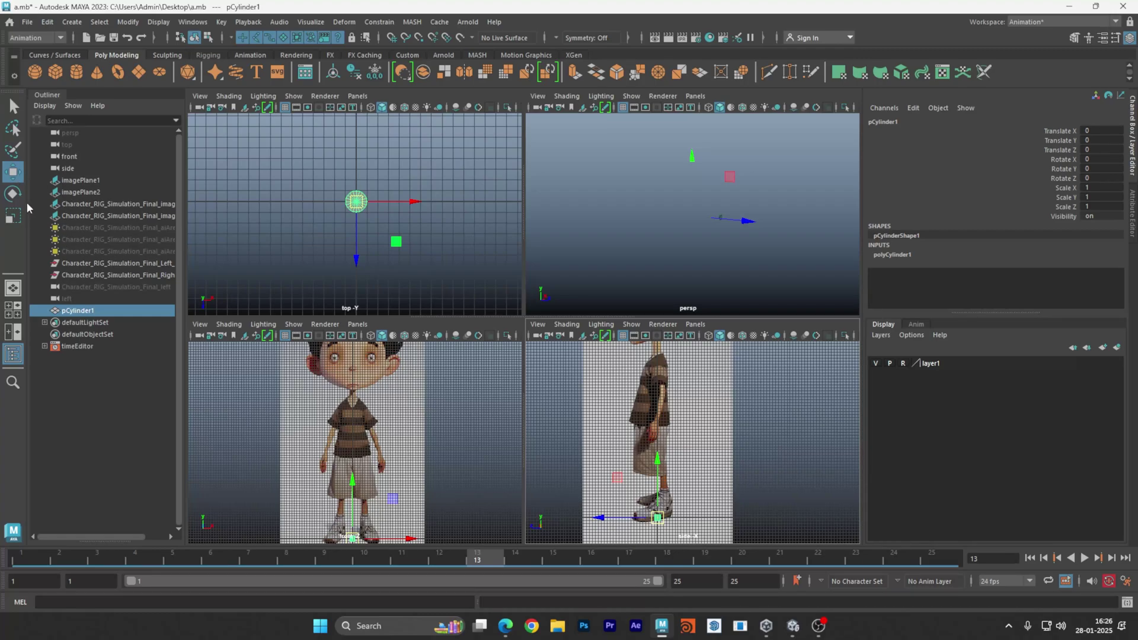
pyautogui.click(658, 478)
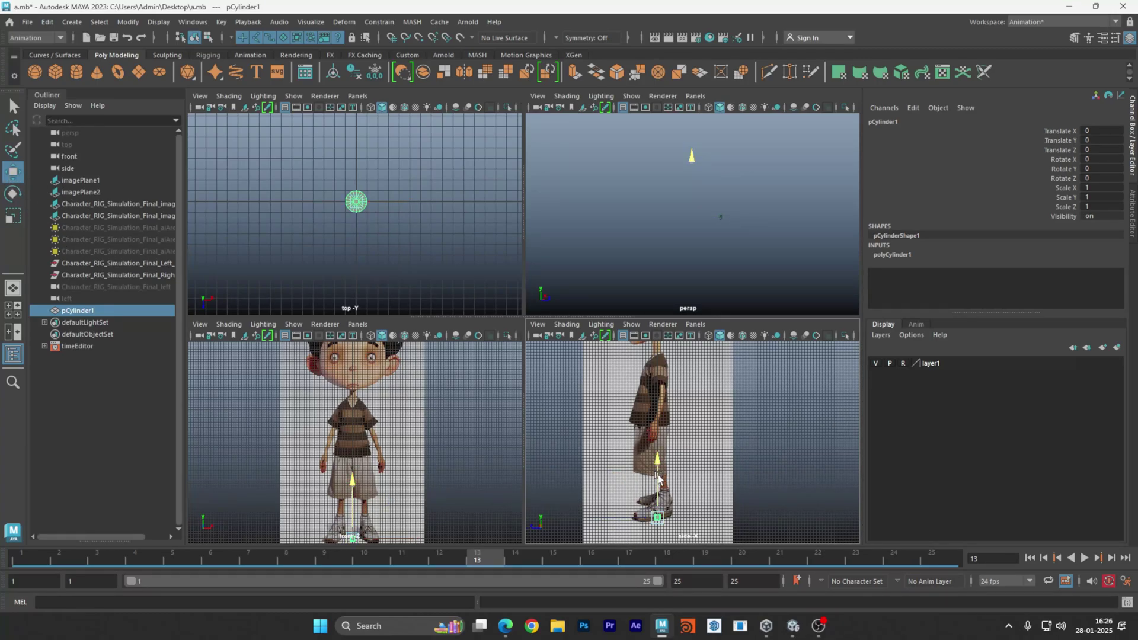
pyautogui.moveTo(659, 477); pyautogui.dragTo(662, 393)
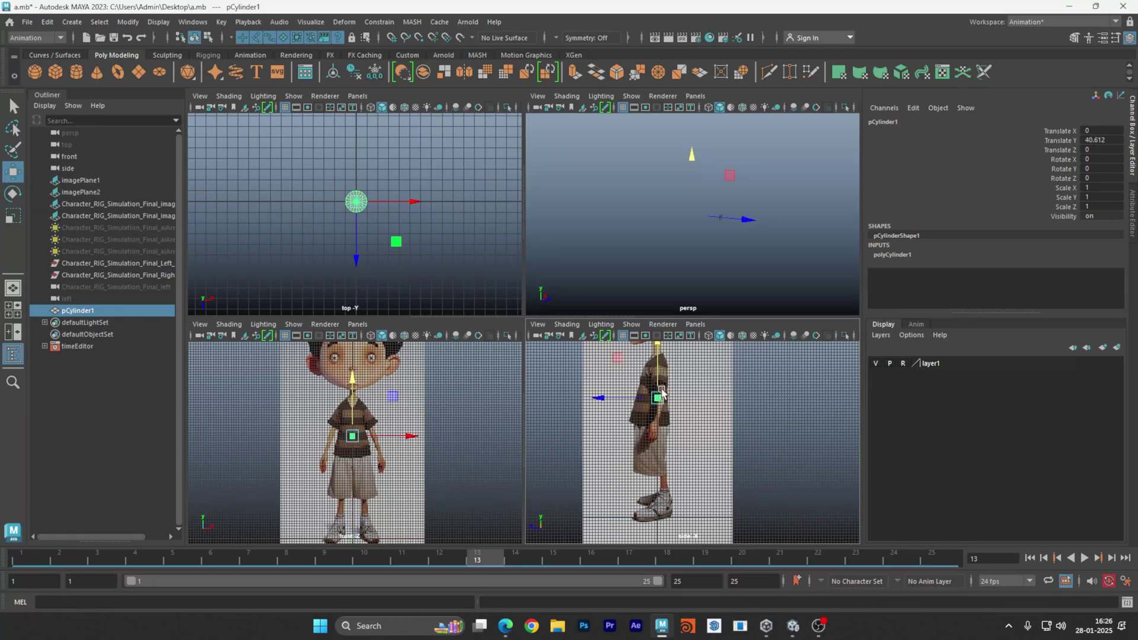
# Set the cylinder's radius to 4.4 in its polyCylinder inputs, judging it against the shirt in the reference images.
pyautogui.scroll(5, 662, 392)
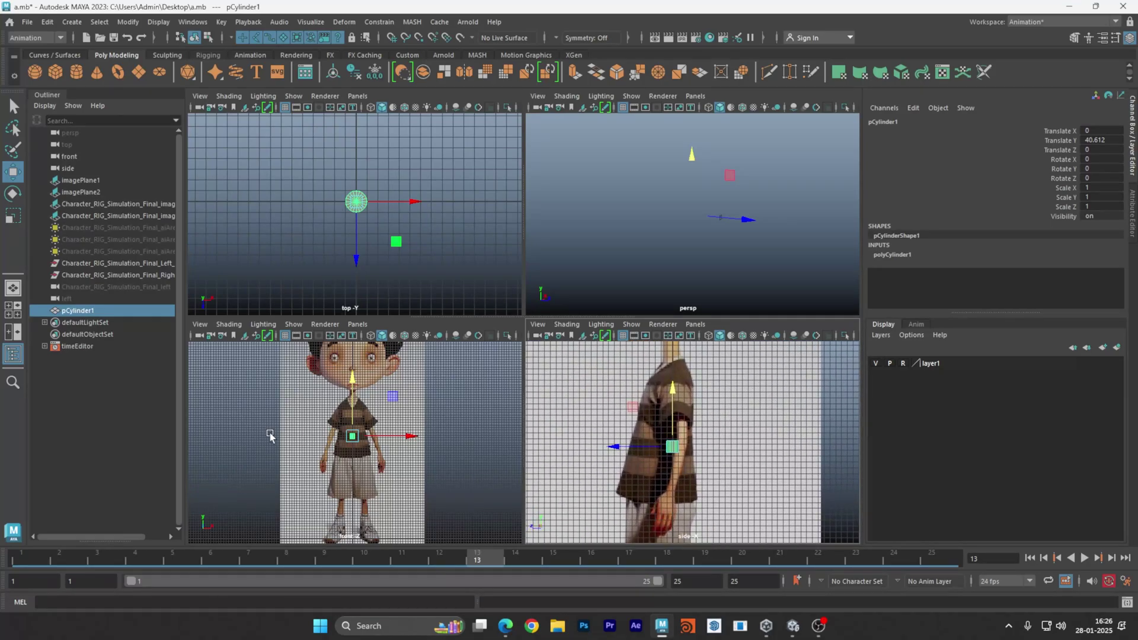
pyautogui.scroll(5, 366, 415)
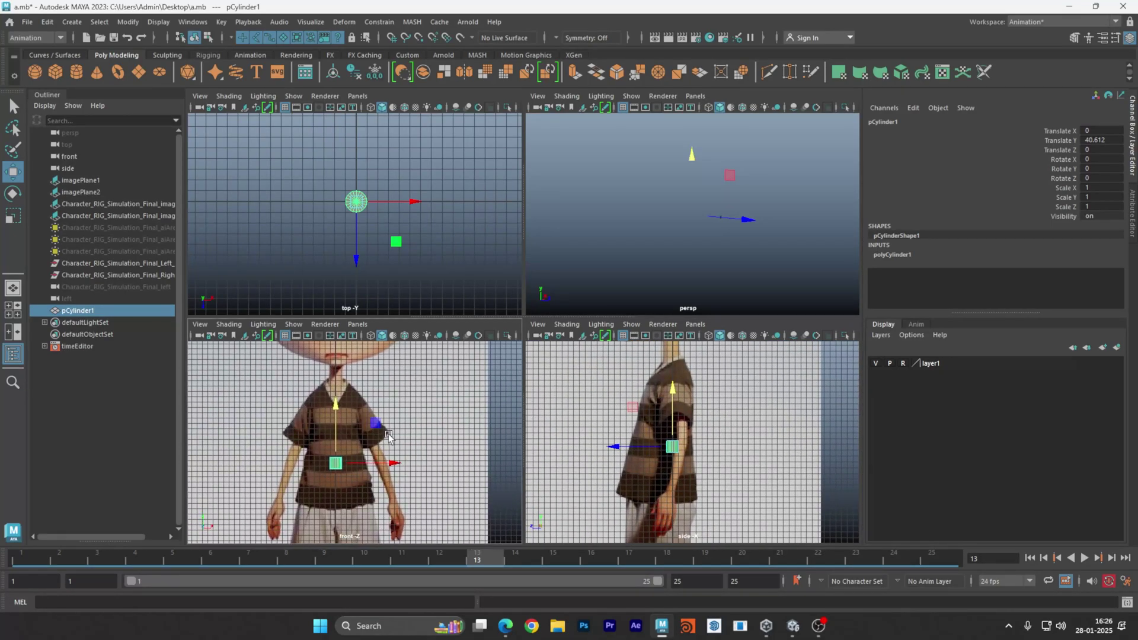
pyautogui.scroll(2, 709, 440)
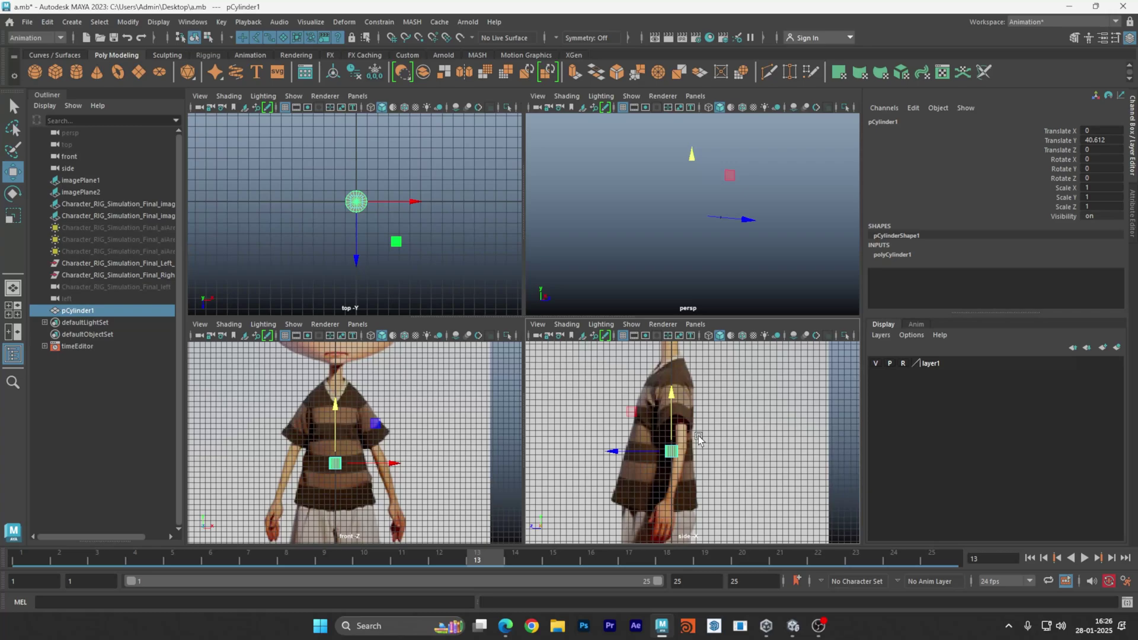
pyautogui.scroll(1, 701, 442)
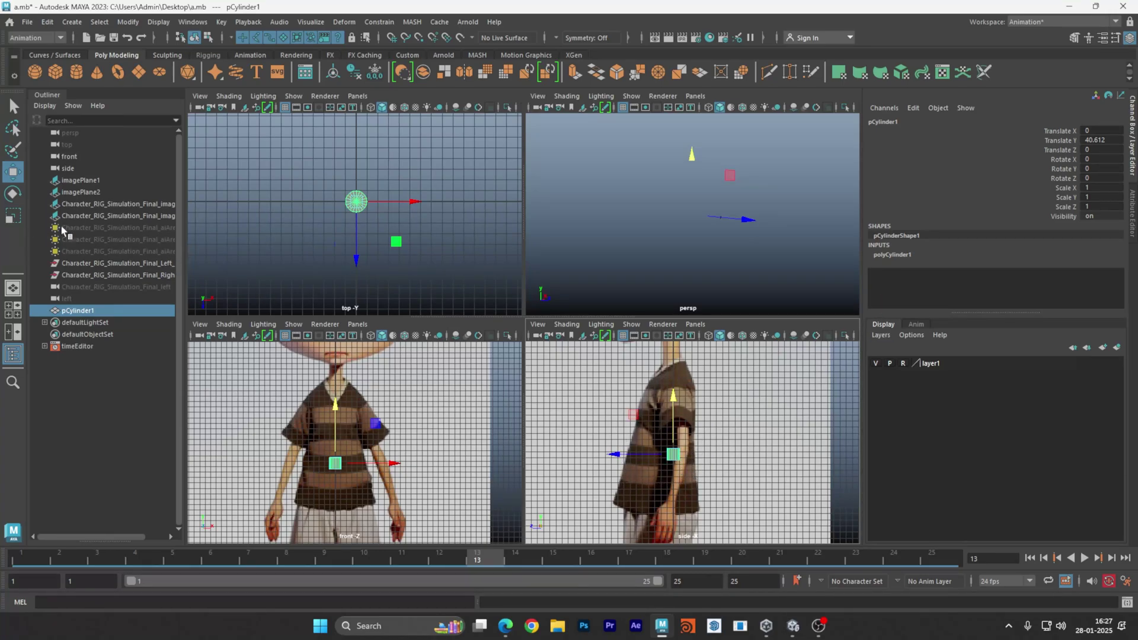
pyautogui.click(897, 255)
pyautogui.scroll(-2, 940, 290)
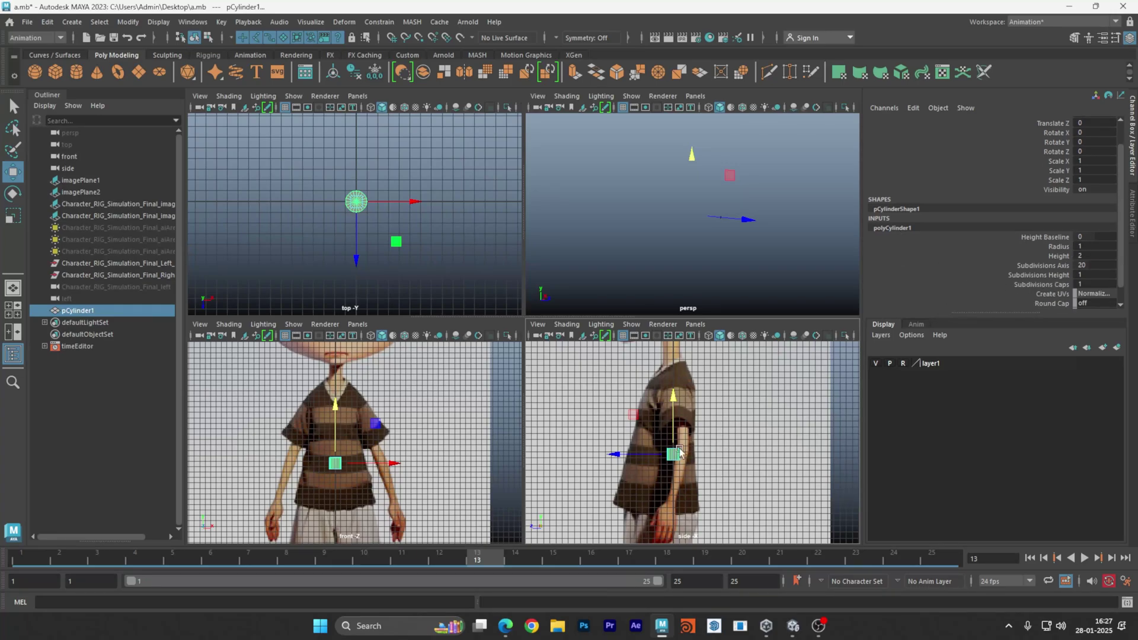
pyautogui.keyDown('alt'); pyautogui.moveTo(678, 448); pyautogui.dragTo(763, 451, button='right'); pyautogui.keyUp('alt')
pyautogui.click(1059, 246)
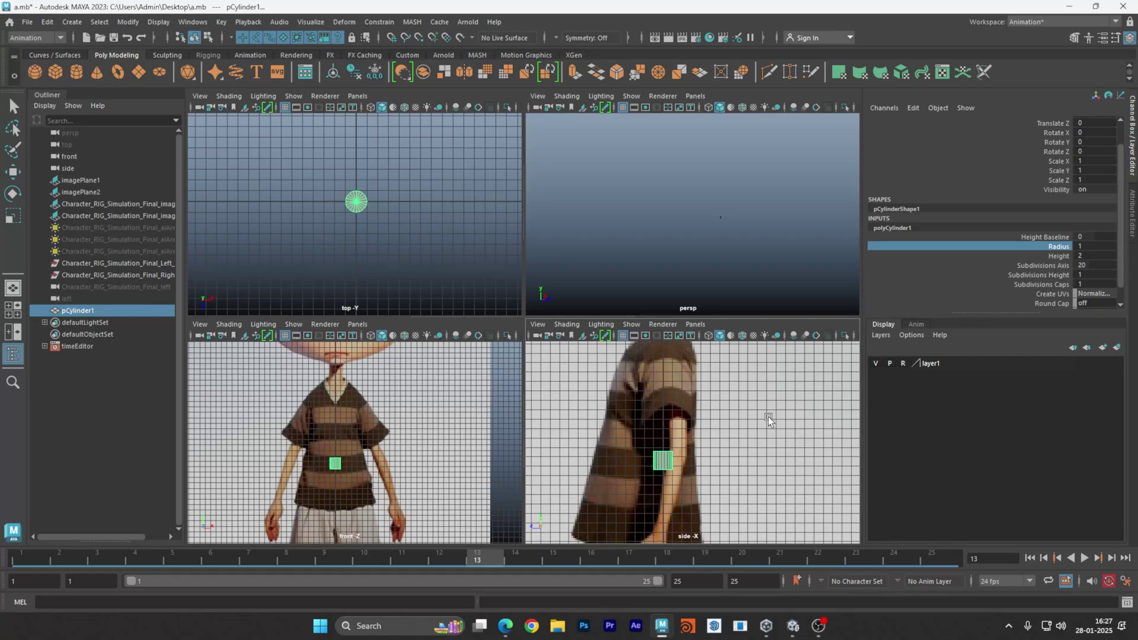
pyautogui.moveTo(747, 424); pyautogui.dragTo(767, 425, button='middle')
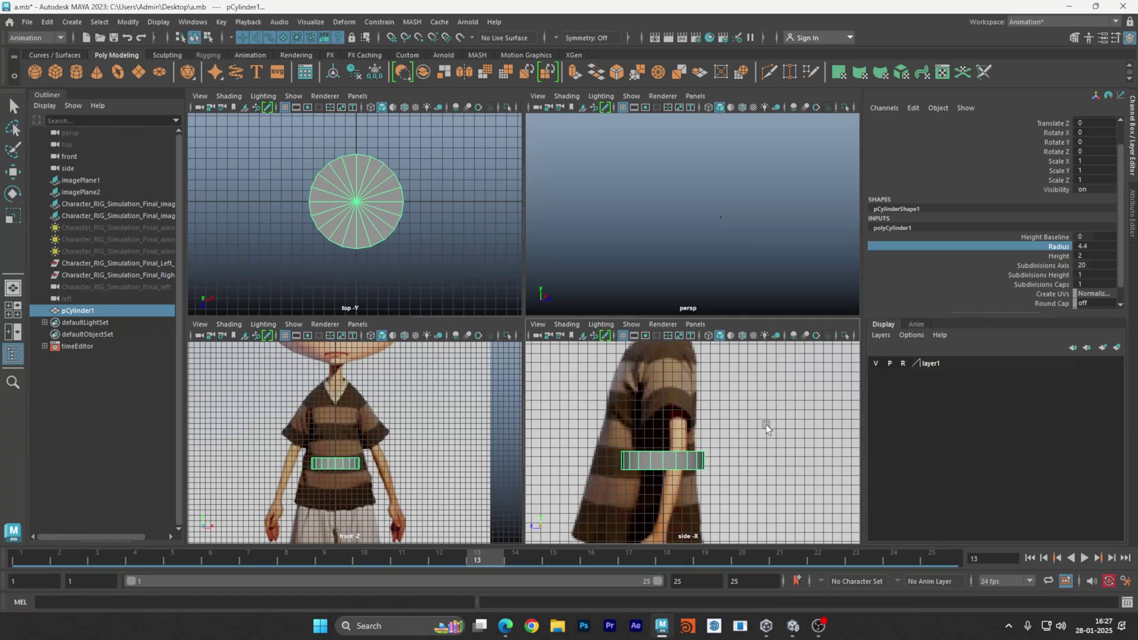
# Set the cylinder's height to 22.1 and raise it along the torso to about 42.7 on Translate Y.
pyautogui.click(1059, 257)
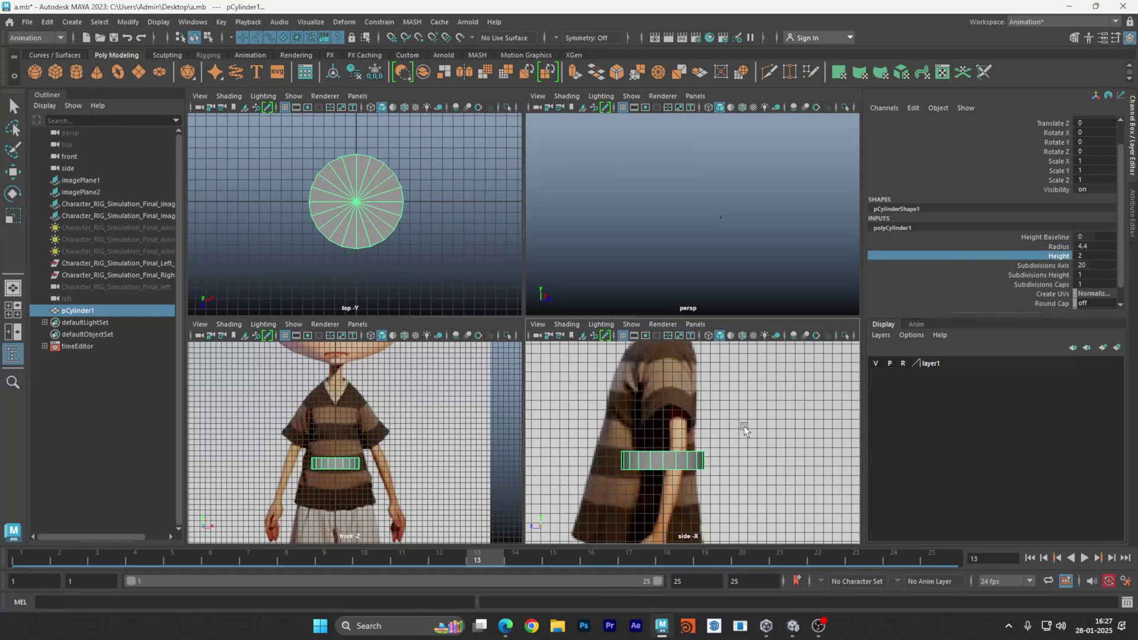
pyautogui.moveTo(745, 427); pyautogui.dragTo(863, 433, button='middle')
pyautogui.press('w')
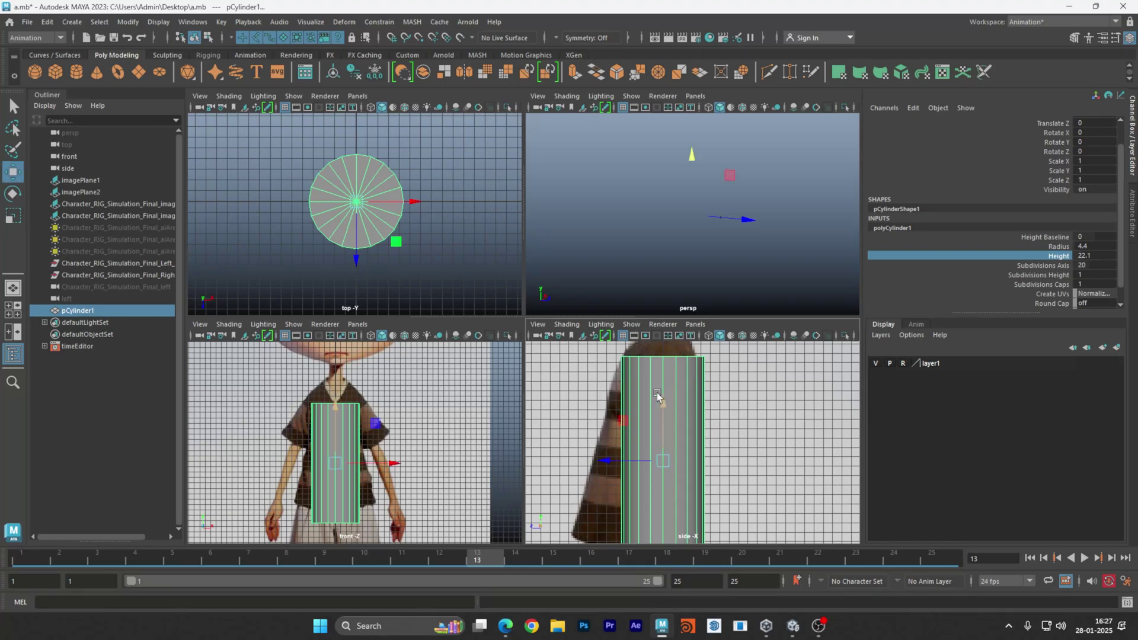
pyautogui.moveTo(669, 418); pyautogui.dragTo(667, 394)
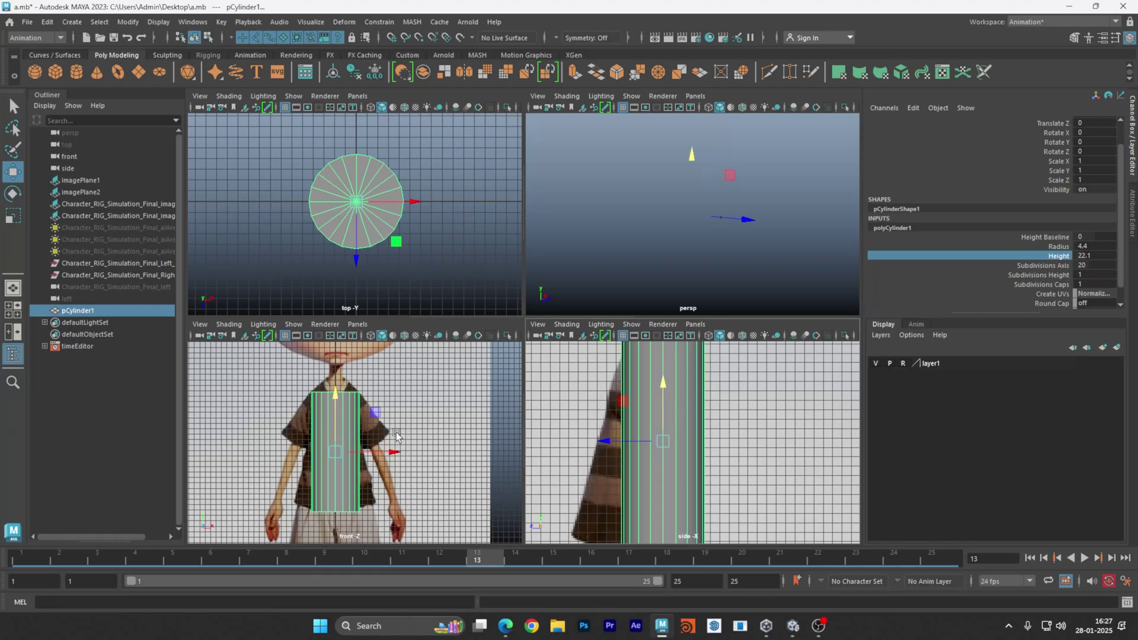
pyautogui.keyDown('alt'); pyautogui.moveTo(454, 439); pyautogui.dragTo(459, 434, button='middle'); pyautogui.keyUp('alt')
pyautogui.scroll(3, 445, 436)
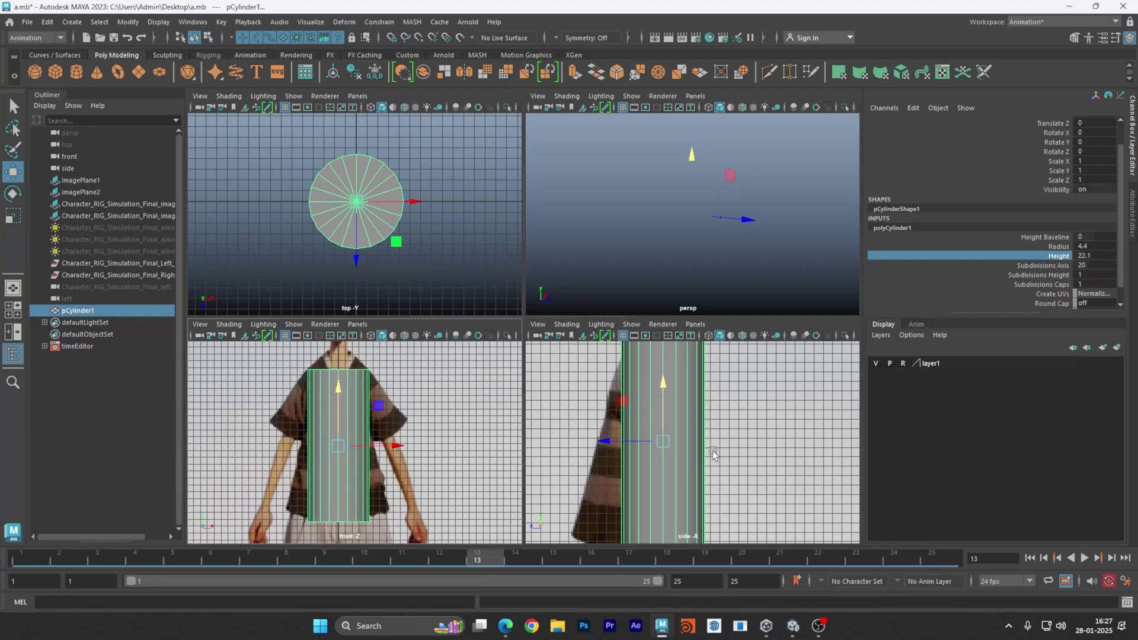
pyautogui.scroll(-2, 753, 454)
pyautogui.keyDown('alt'); pyautogui.moveTo(781, 447); pyautogui.dragTo(794, 445, button='middle'); pyautogui.keyUp('alt')
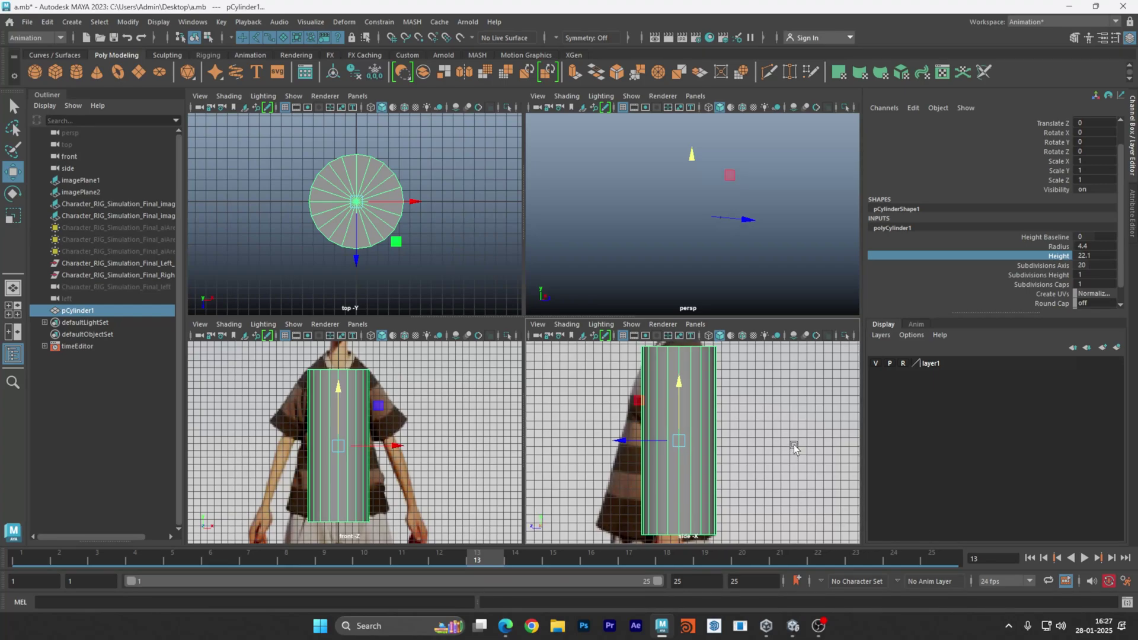
# Reselect the torso cylinder and frame it in the perspective view, seen slightly from above.
pyautogui.click(698, 254)
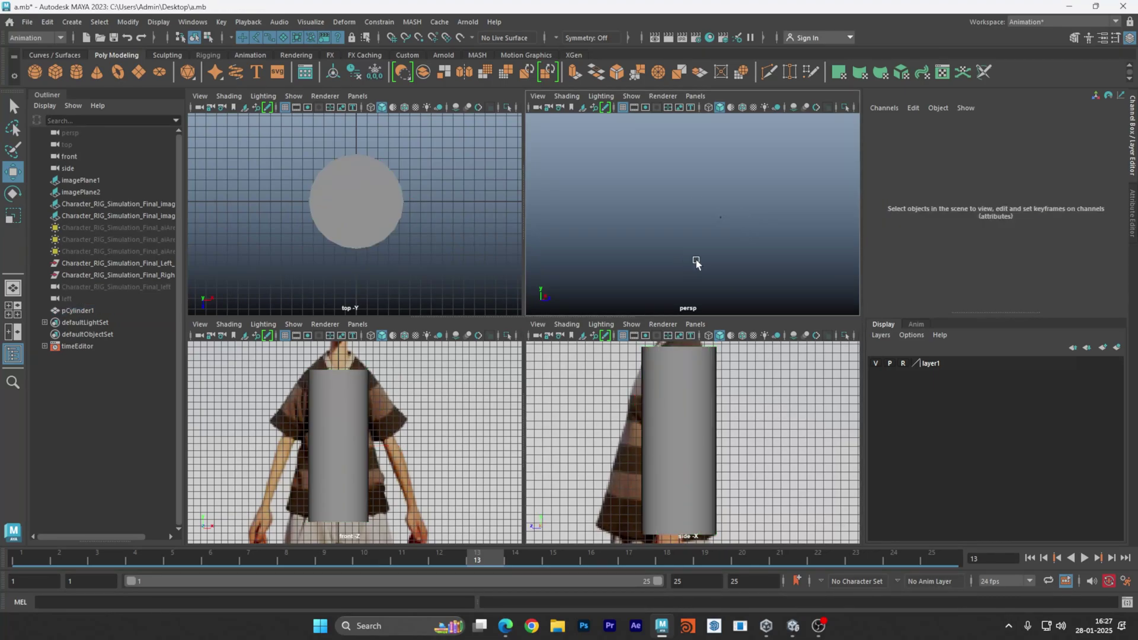
pyautogui.moveTo(645, 252); pyautogui.dragTo(737, 183)
pyautogui.click(744, 418)
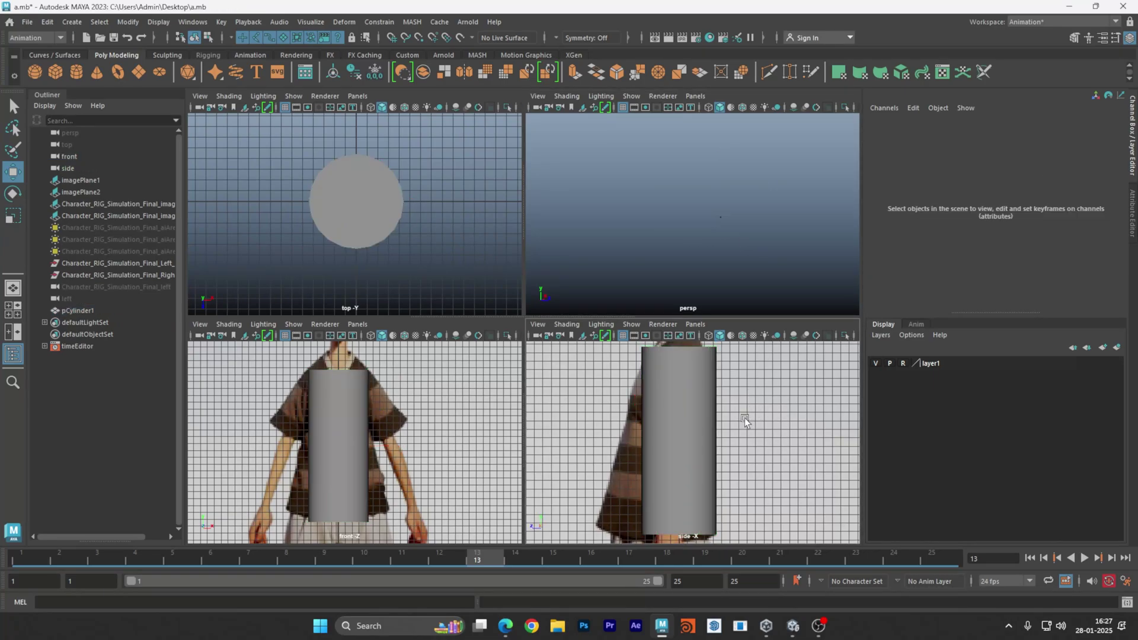
pyautogui.click(662, 434)
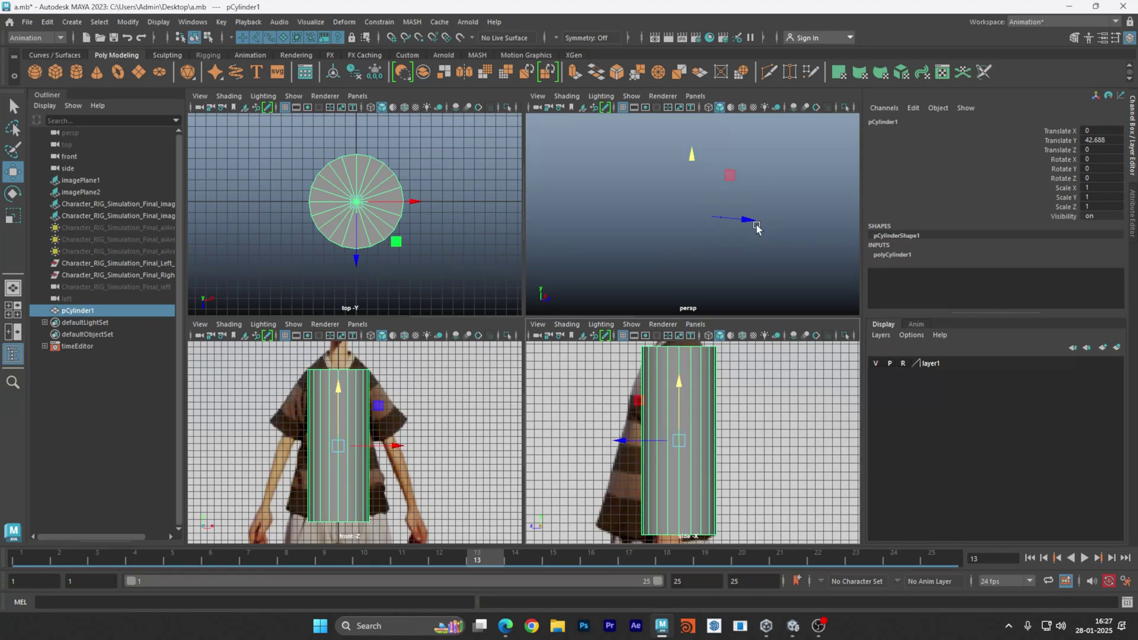
pyautogui.click(729, 203)
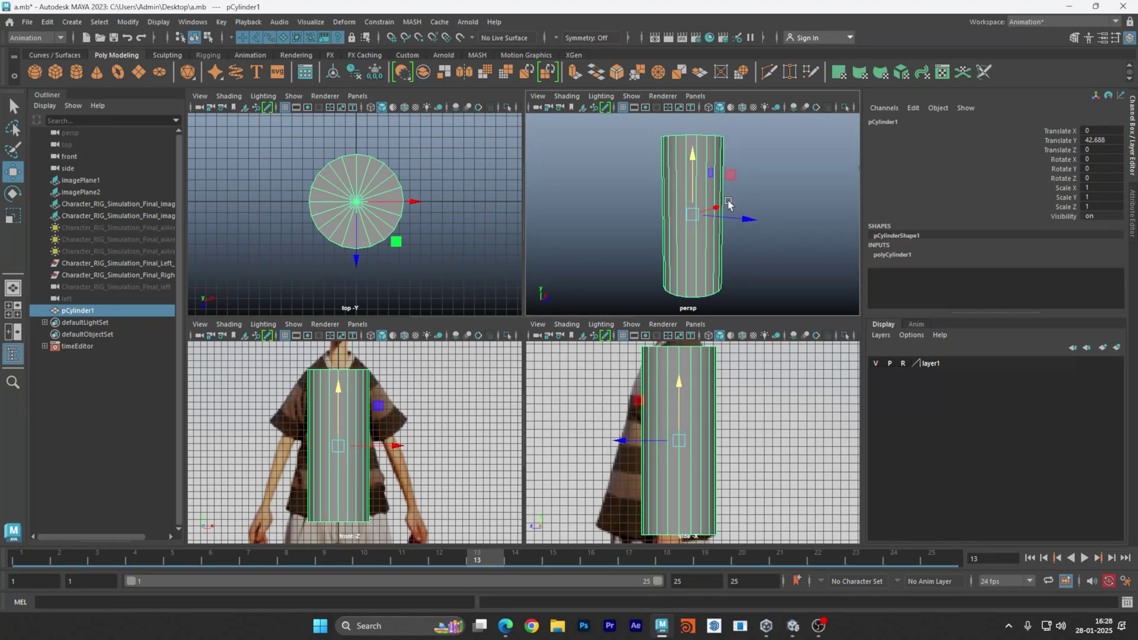
pyautogui.keyDown('alt'); pyautogui.moveTo(705, 257); pyautogui.dragTo(732, 265); pyautogui.keyUp('alt')
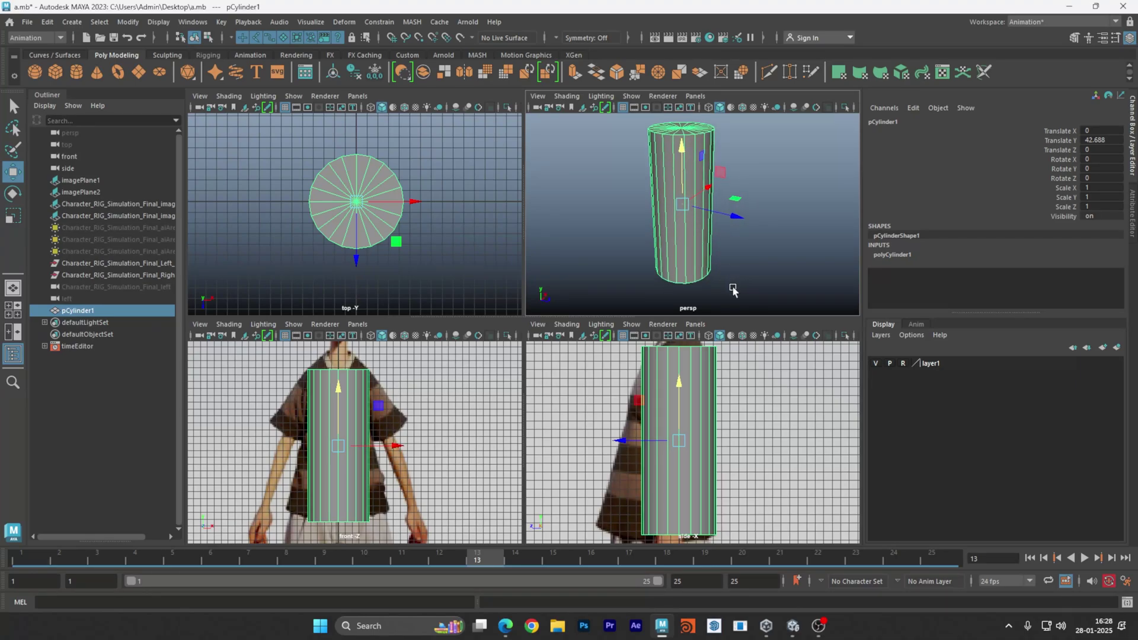
# Reduce the cylinder's axis subdivisions to 16 in its polyCylinder inputs.
pyautogui.click(889, 256)
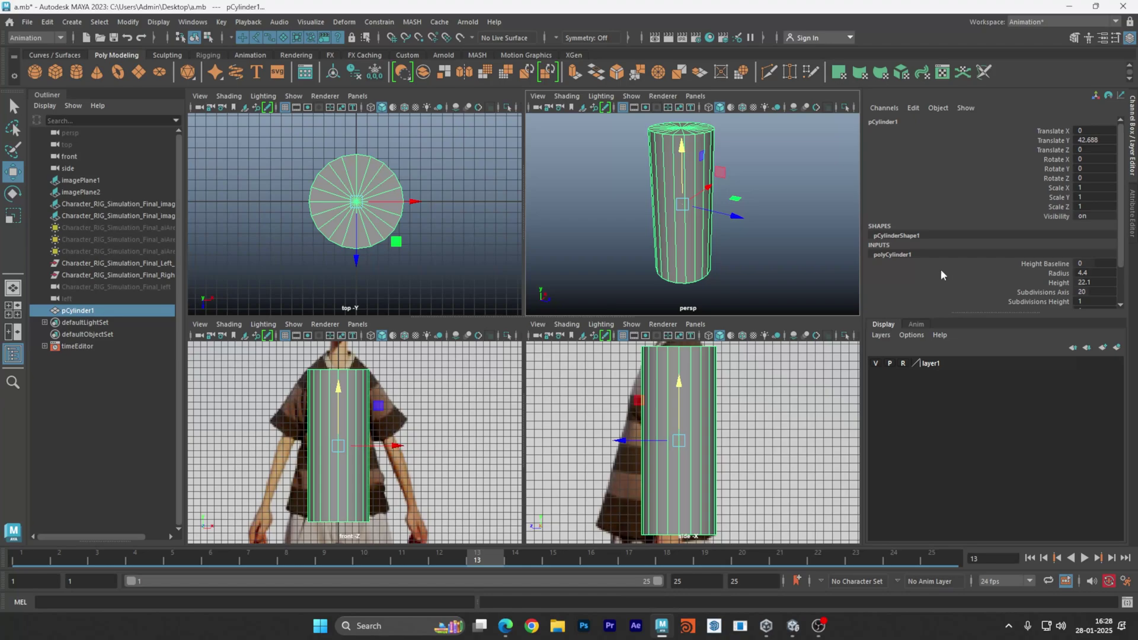
pyautogui.scroll(-2, 1031, 294)
pyautogui.scroll(-1, 1032, 293)
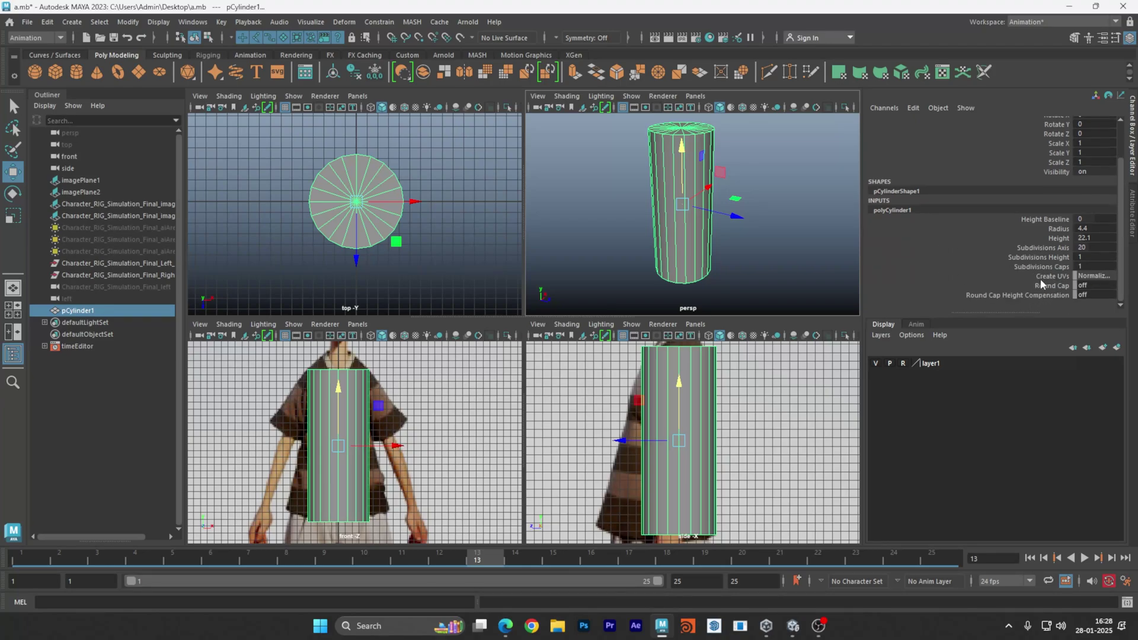
pyautogui.click(1040, 248)
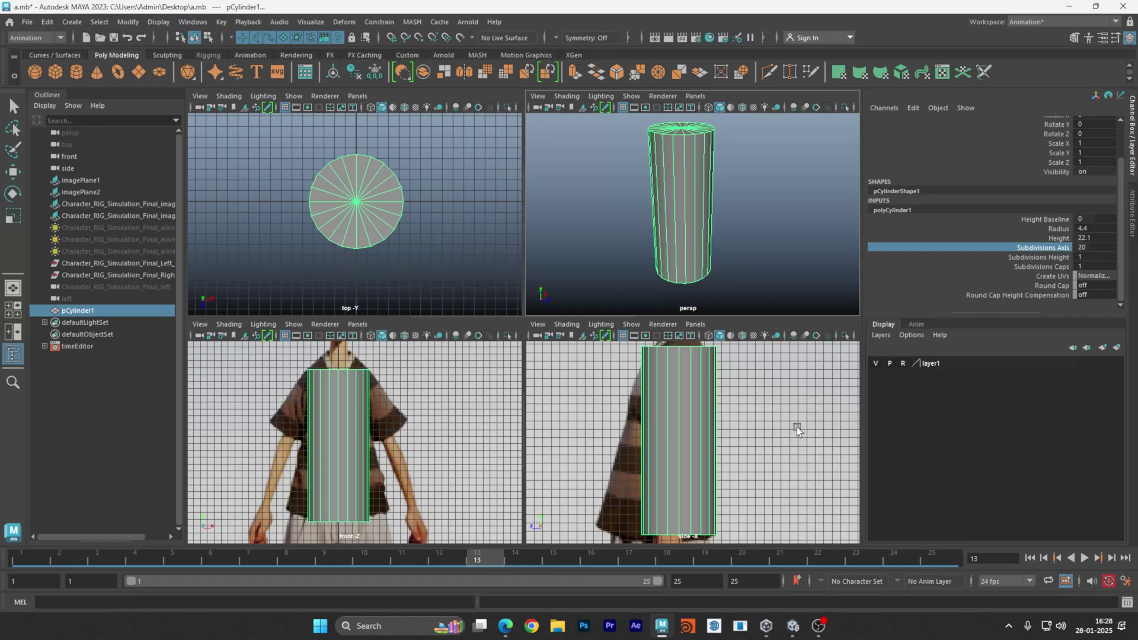
pyautogui.moveTo(792, 425); pyautogui.dragTo(769, 428, button='middle')
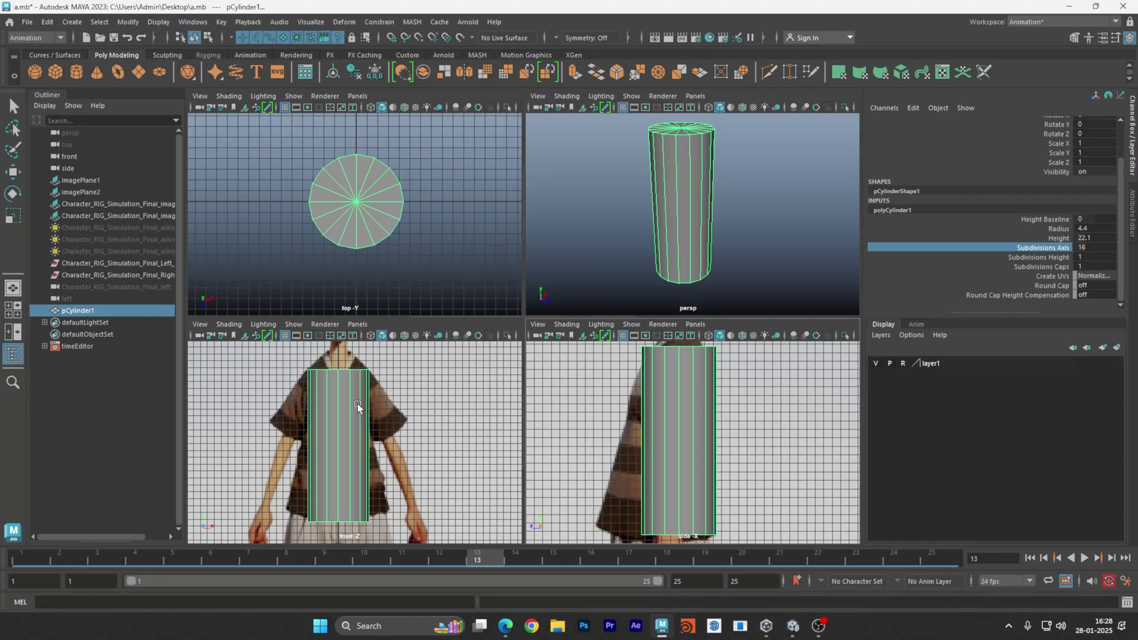
pyautogui.scroll(2, 302, 394)
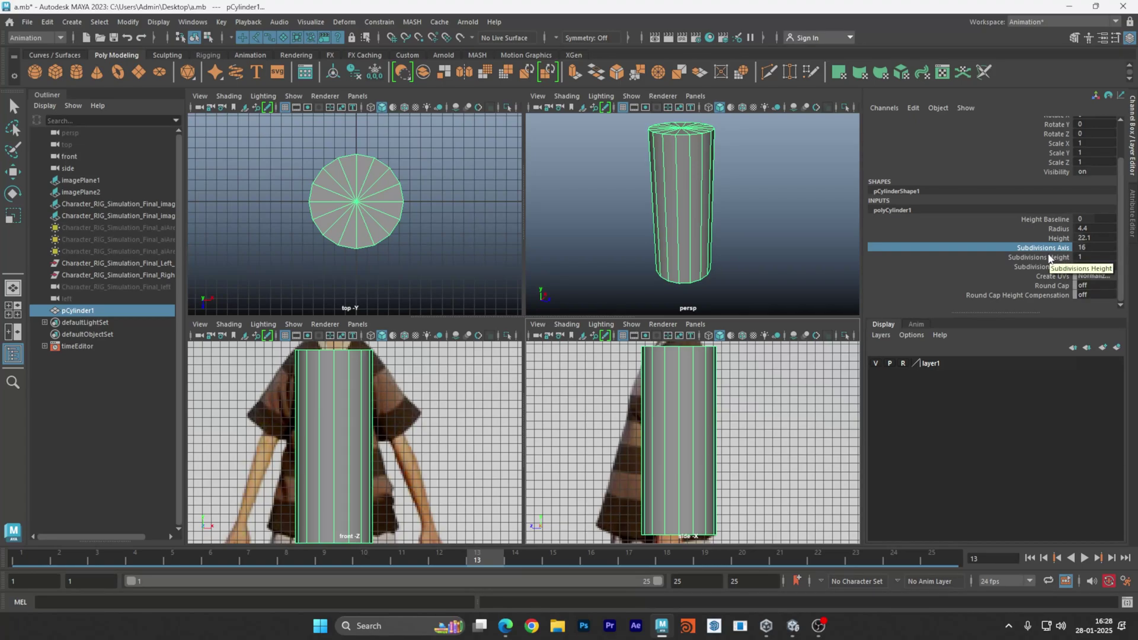
# Set the torso cylinder's height subdivisions to 5 in its polyCylinder inputs.
pyautogui.click(1043, 258)
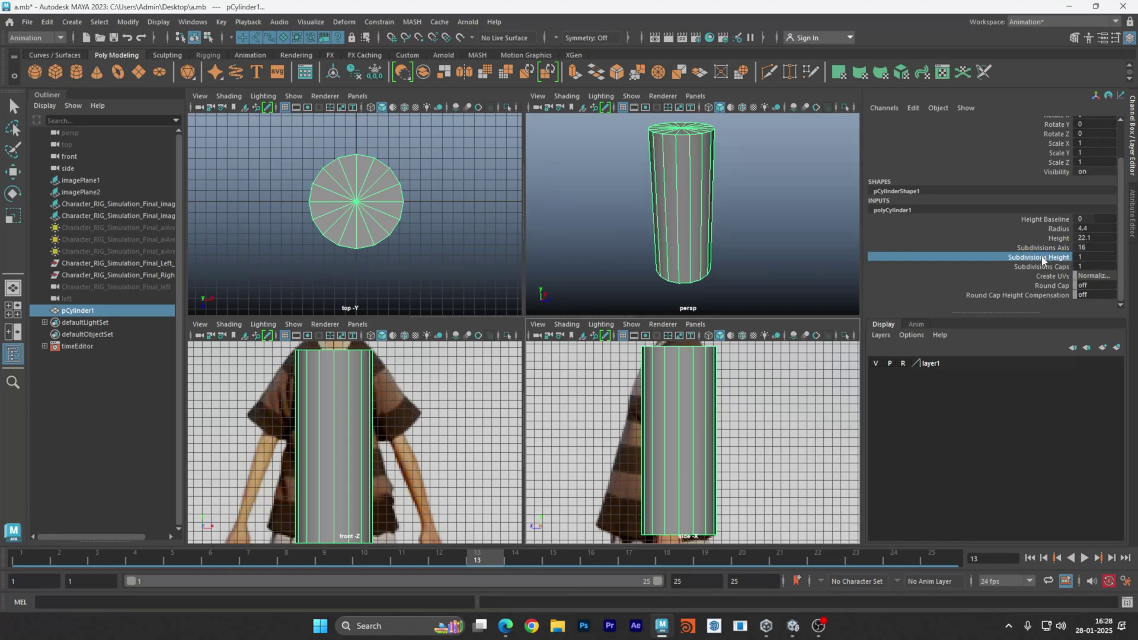
pyautogui.moveTo(753, 454); pyautogui.dragTo(784, 450, button='middle')
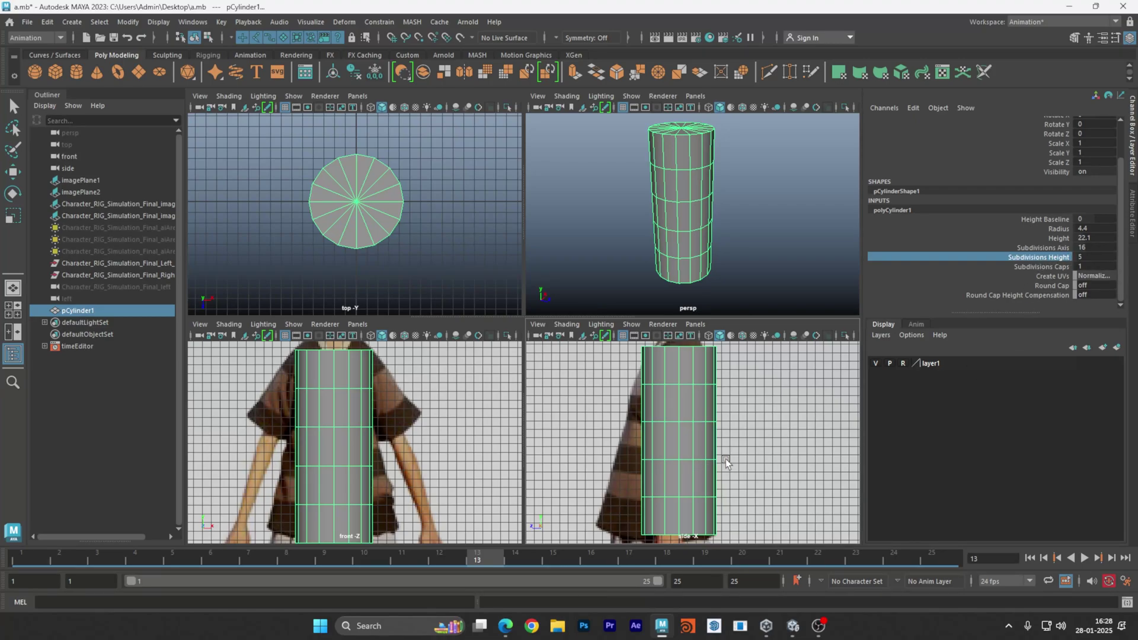
pyautogui.click(769, 435)
pyautogui.moveTo(628, 406); pyautogui.dragTo(753, 454)
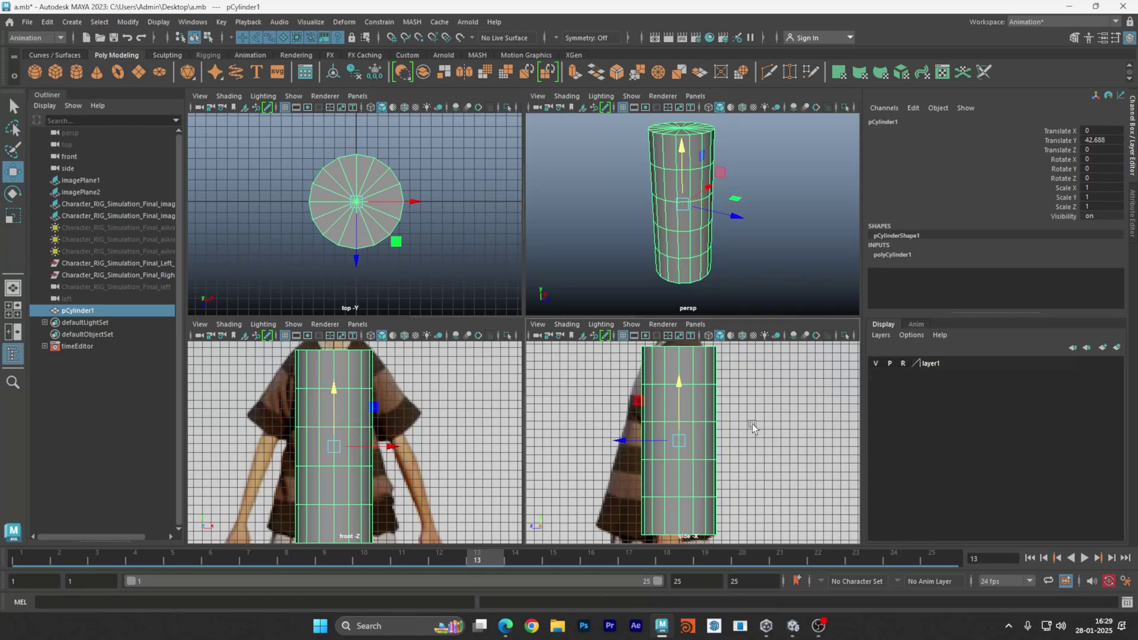
pyautogui.keyDown('alt'); pyautogui.moveTo(751, 422); pyautogui.dragTo(741, 435, button='middle'); pyautogui.keyUp('alt')
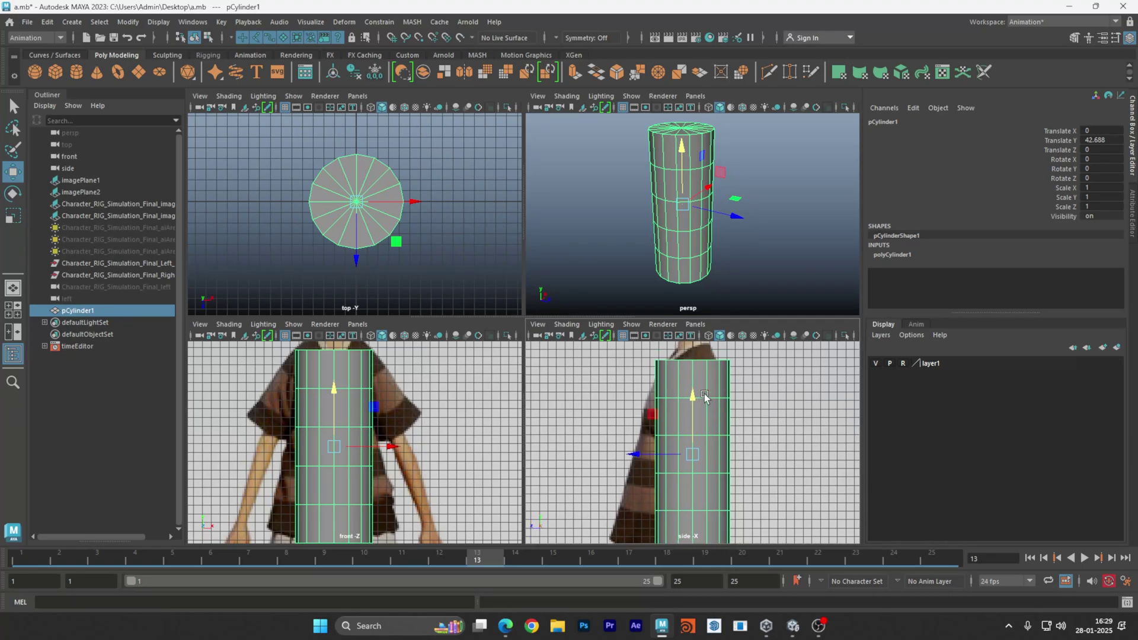
# Switch the cylinder to vertex editing and scale its top vertex ring inward to roughly the neck's width in the side view.
pyautogui.moveTo(707, 273); pyautogui.dragTo(654, 279, button='right')
pyautogui.keyDown('alt'); pyautogui.moveTo(756, 387); pyautogui.dragTo(750, 438, button='middle'); pyautogui.keyUp('alt')
pyautogui.scroll(3, 747, 415)
pyautogui.keyDown('alt'); pyautogui.moveTo(791, 401); pyautogui.dragTo(800, 442, button='middle'); pyautogui.keyUp('alt')
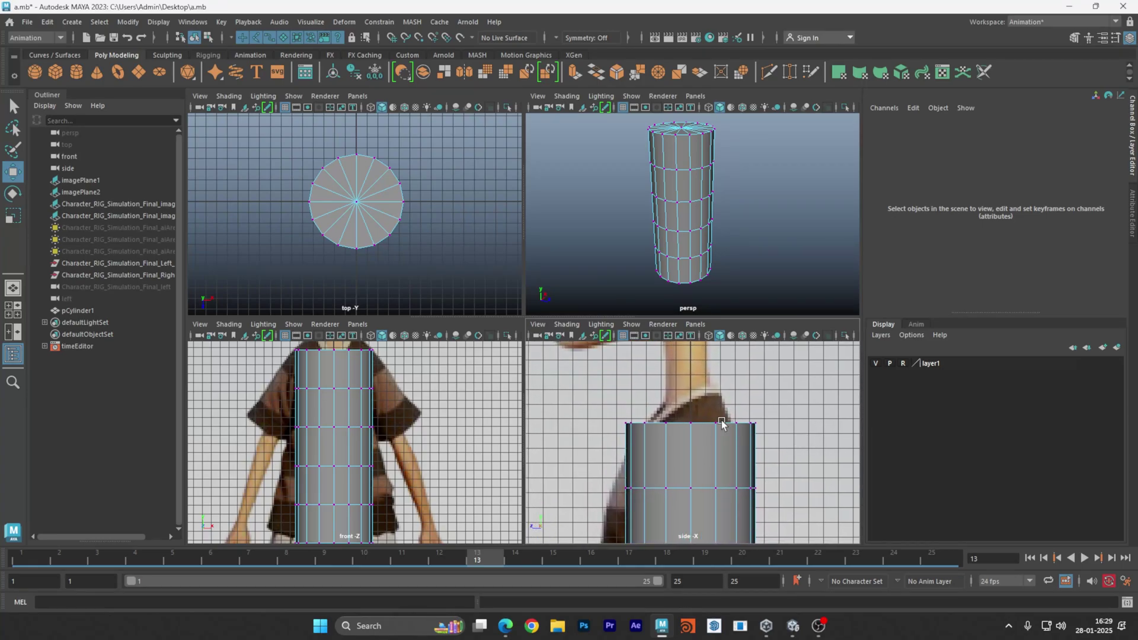
pyautogui.keyDown('alt'); pyautogui.moveTo(721, 421); pyautogui.dragTo(780, 421, button='right'); pyautogui.keyUp('alt')
pyautogui.keyDown('alt'); pyautogui.moveTo(780, 421); pyautogui.dragTo(785, 440, button='middle'); pyautogui.keyUp('alt')
pyautogui.keyDown('alt'); pyautogui.moveTo(469, 390); pyautogui.dragTo(468, 418, button='middle'); pyautogui.keyUp('alt')
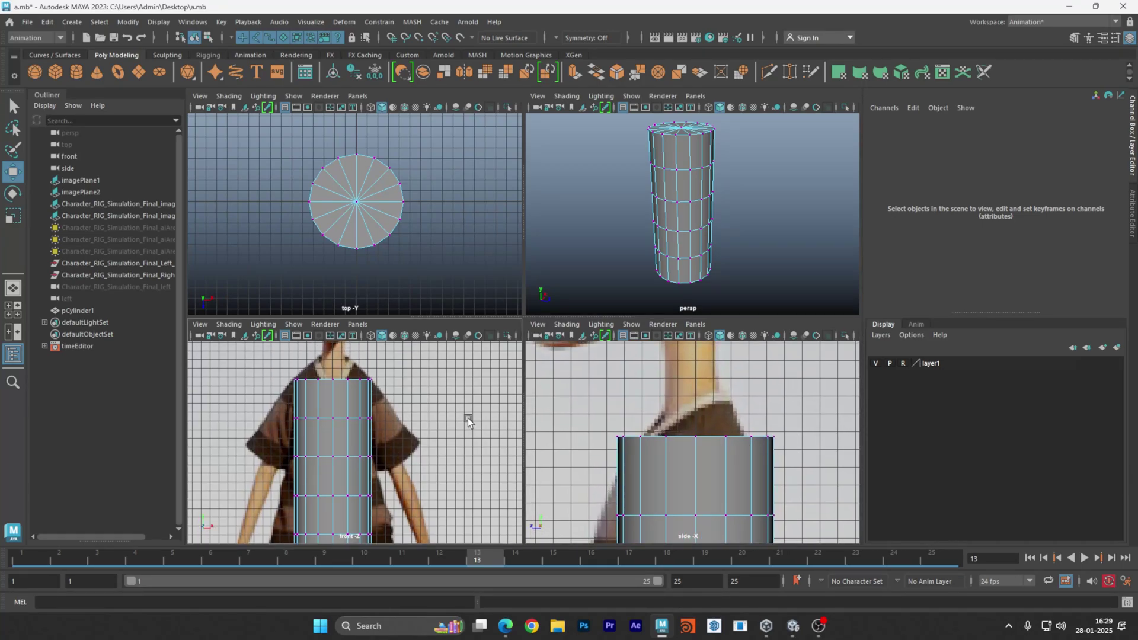
pyautogui.moveTo(581, 410); pyautogui.dragTo(821, 458)
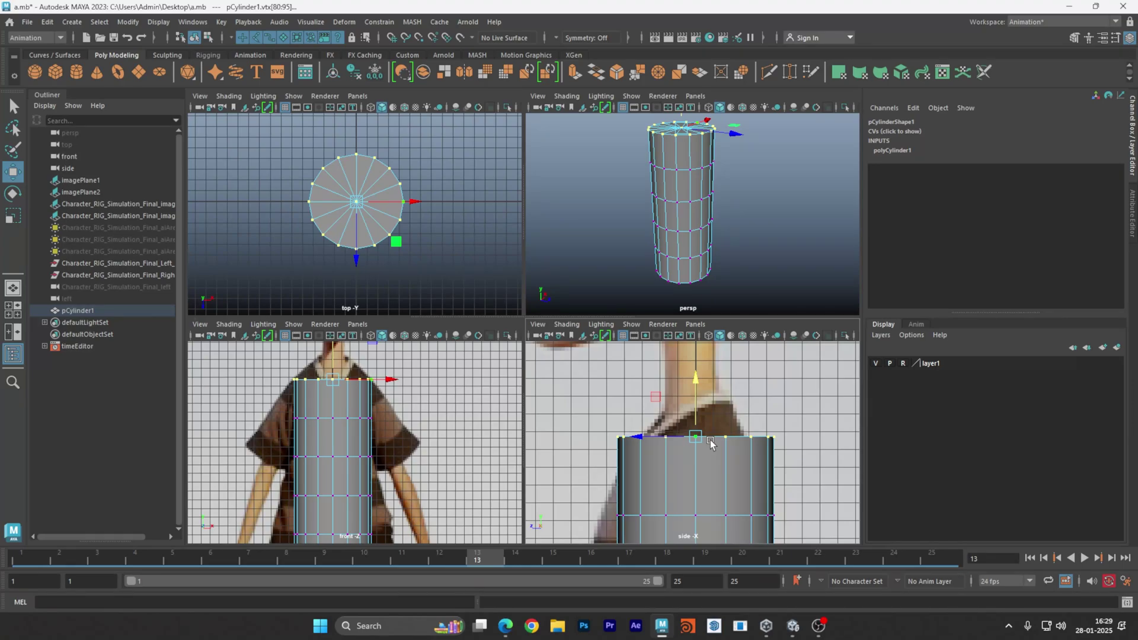
pyautogui.press('r')
pyautogui.moveTo(695, 436); pyautogui.dragTo(631, 504)
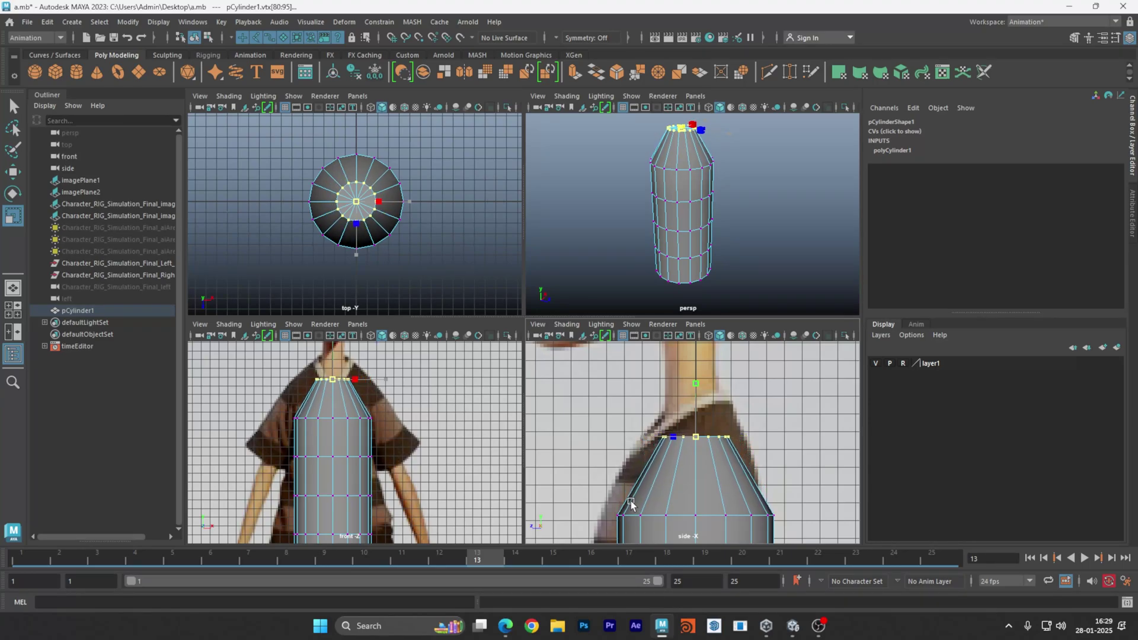
# Raise the top vertex ring toward the shirt collar, checking it against the front and side references.
pyautogui.keyDown('alt'); pyautogui.moveTo(398, 400); pyautogui.dragTo(396, 424, button='middle'); pyautogui.keyUp('alt')
pyautogui.keyDown('alt'); pyautogui.moveTo(395, 423); pyautogui.dragTo(467, 396, button='right'); pyautogui.keyUp('alt')
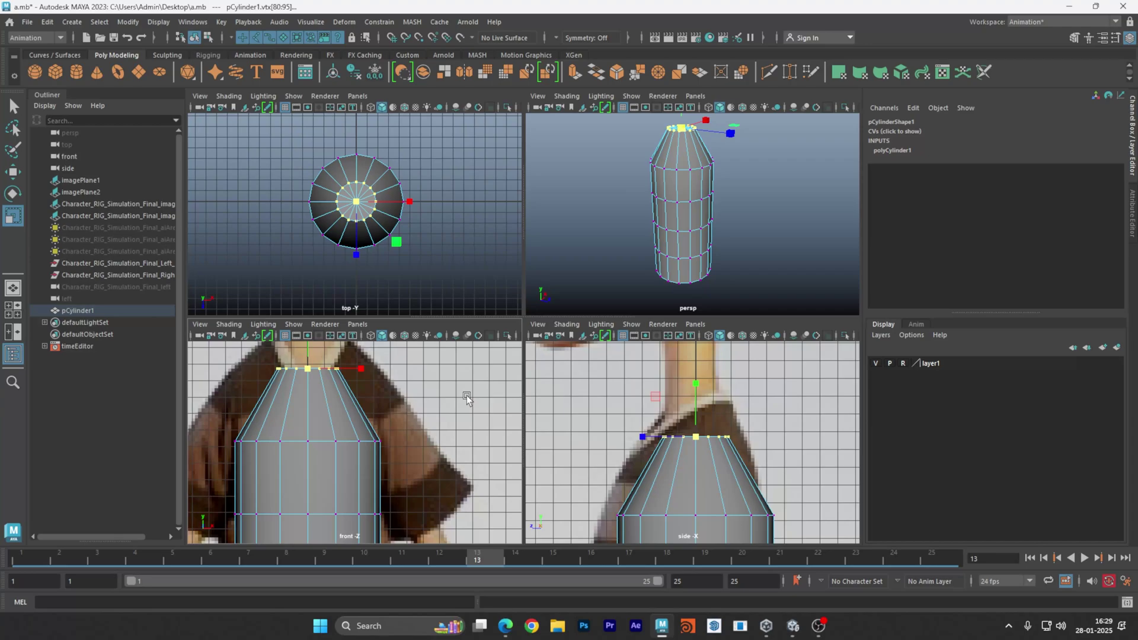
pyautogui.keyDown('alt'); pyautogui.moveTo(467, 398); pyautogui.dragTo(474, 450, button='middle'); pyautogui.keyUp('alt')
pyautogui.press('w')
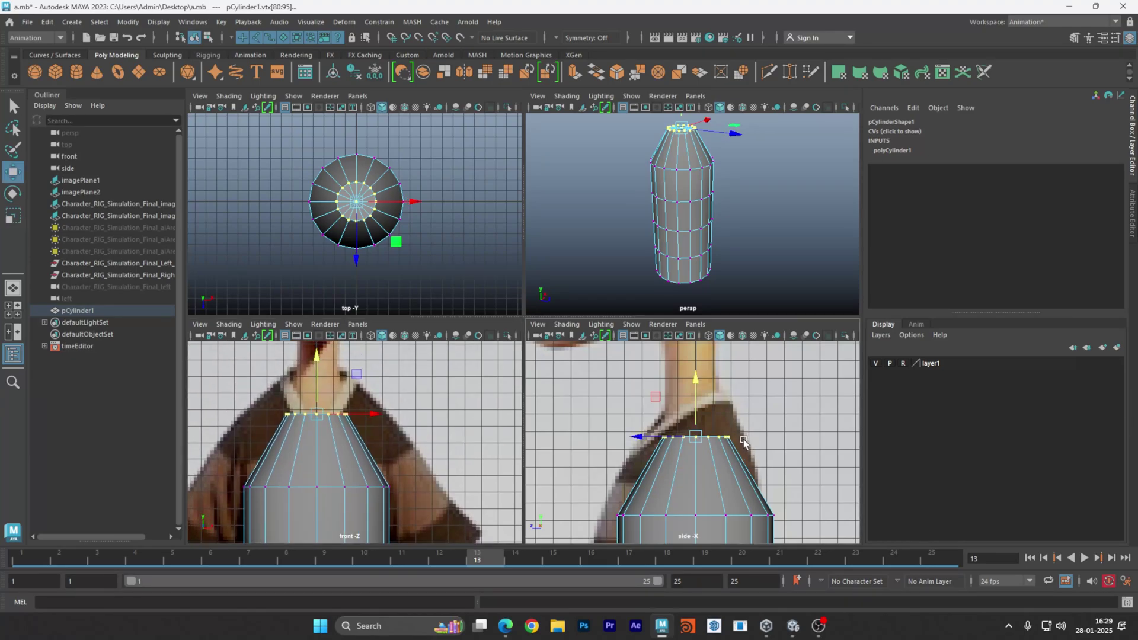
pyautogui.moveTo(699, 408); pyautogui.dragTo(699, 389)
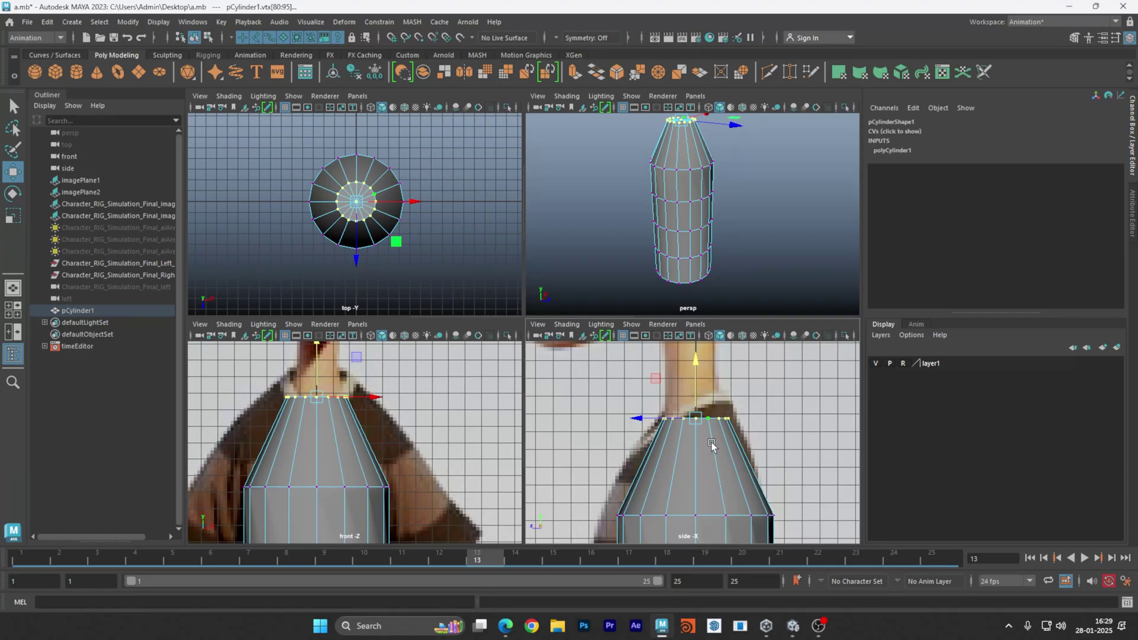
# Rotate the top vertex ring in the side view to follow the collar's slope from nape down to throat.
pyautogui.press('e')
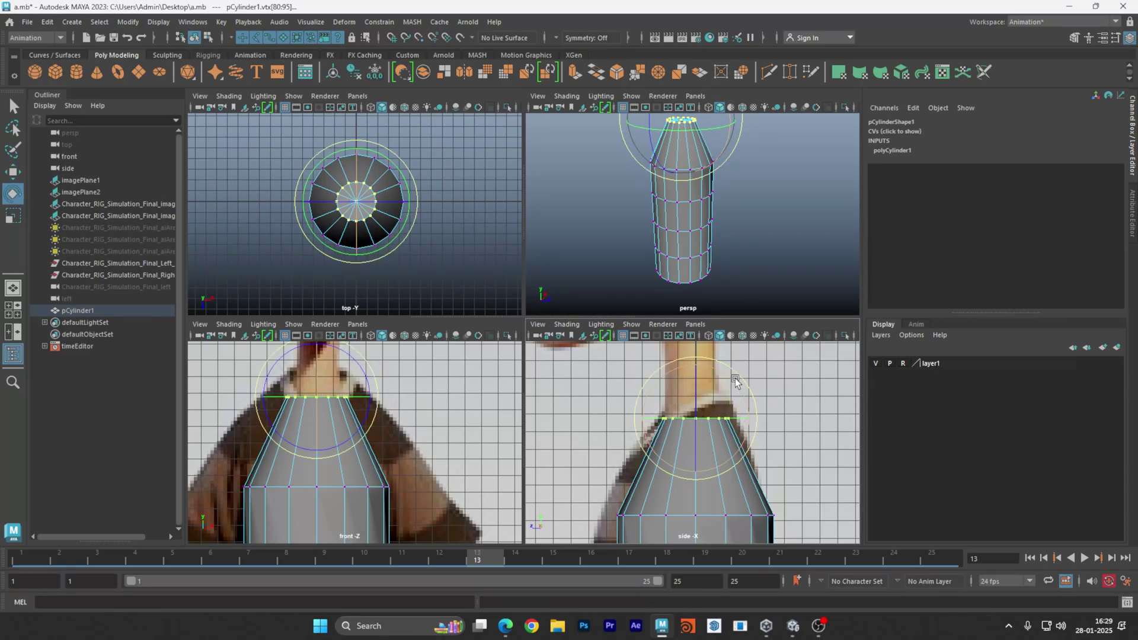
pyautogui.keyDown('alt'); pyautogui.moveTo(733, 378); pyautogui.dragTo(724, 408, button='middle'); pyautogui.keyUp('alt')
pyautogui.keyDown('alt'); pyautogui.moveTo(724, 404); pyautogui.dragTo(774, 403, button='right'); pyautogui.keyUp('alt')
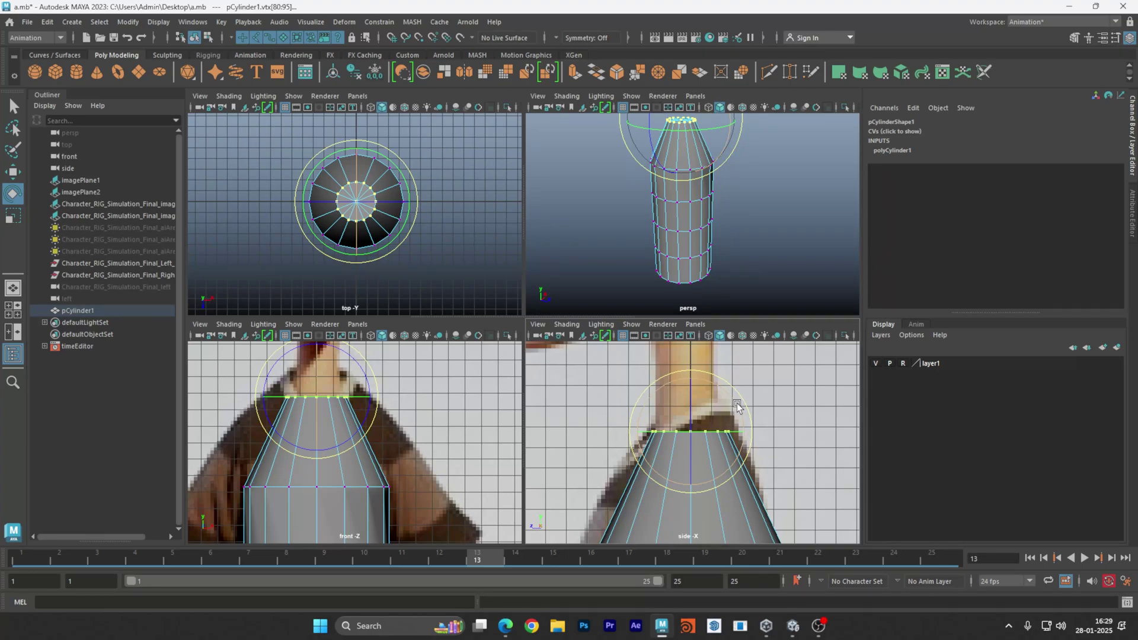
pyautogui.moveTo(737, 406); pyautogui.dragTo(730, 380)
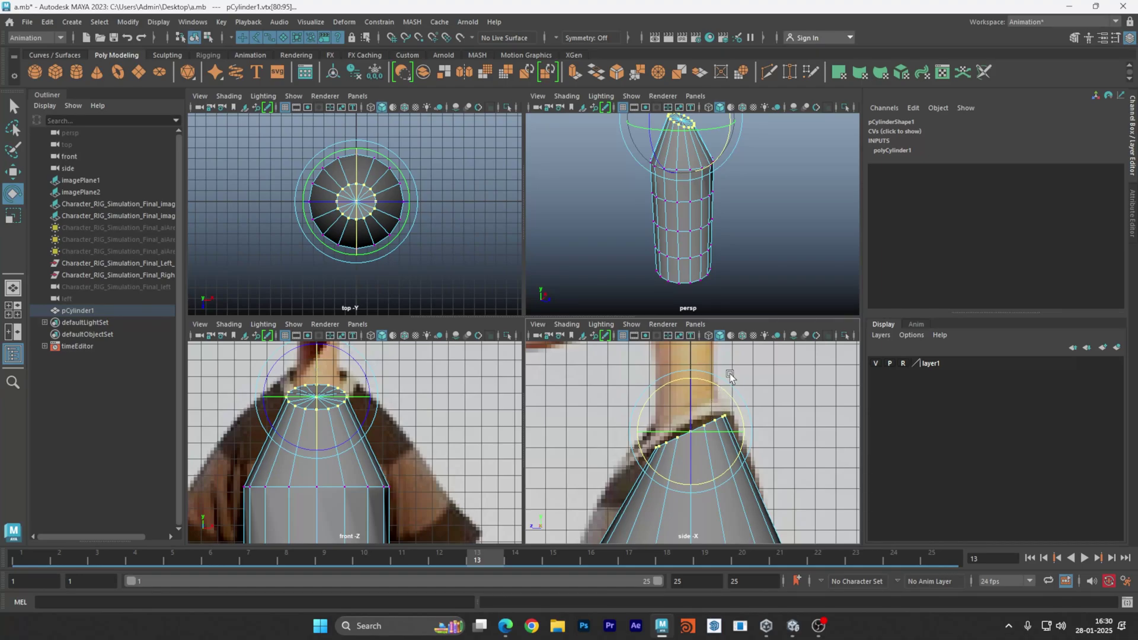
# Move the tilted top ring up to the neck base, shrink it slightly and align it with the neck in the side view.
pyautogui.press('w')
pyautogui.moveTo(691, 428); pyautogui.dragTo(664, 413)
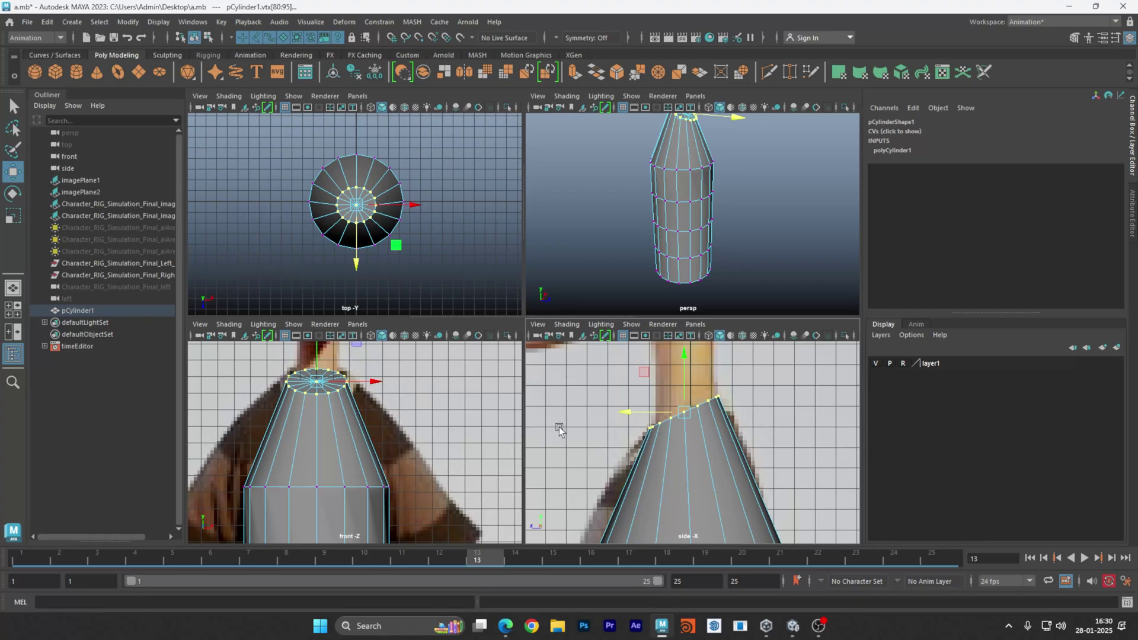
pyautogui.press('r')
pyautogui.moveTo(683, 415); pyautogui.dragTo(679, 418)
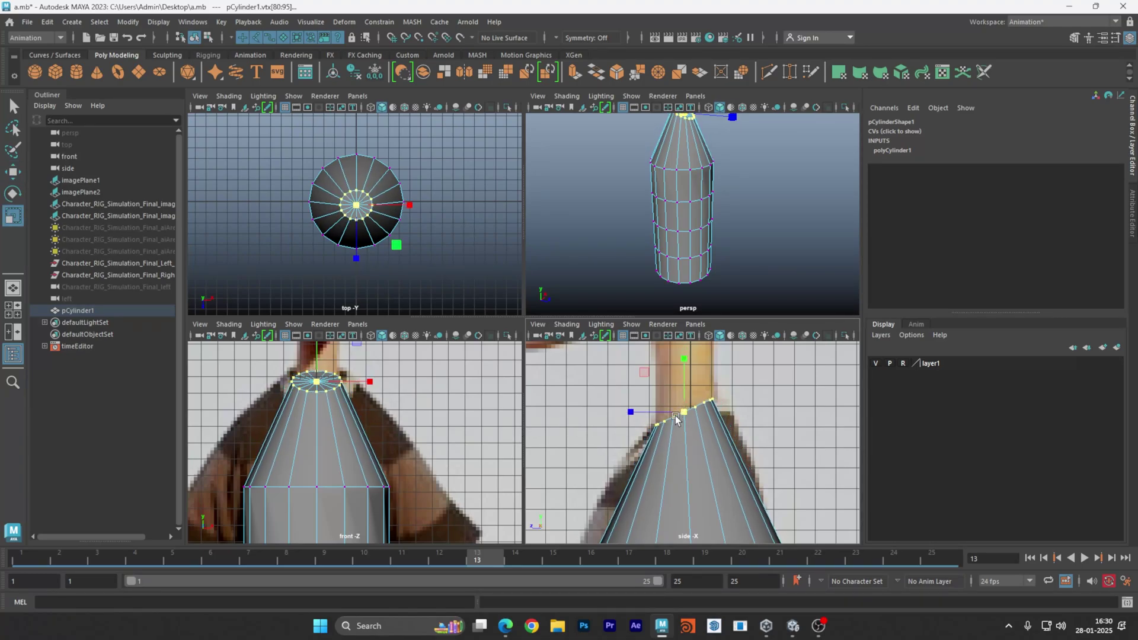
pyautogui.press('w')
pyautogui.moveTo(656, 412); pyautogui.dragTo(658, 412)
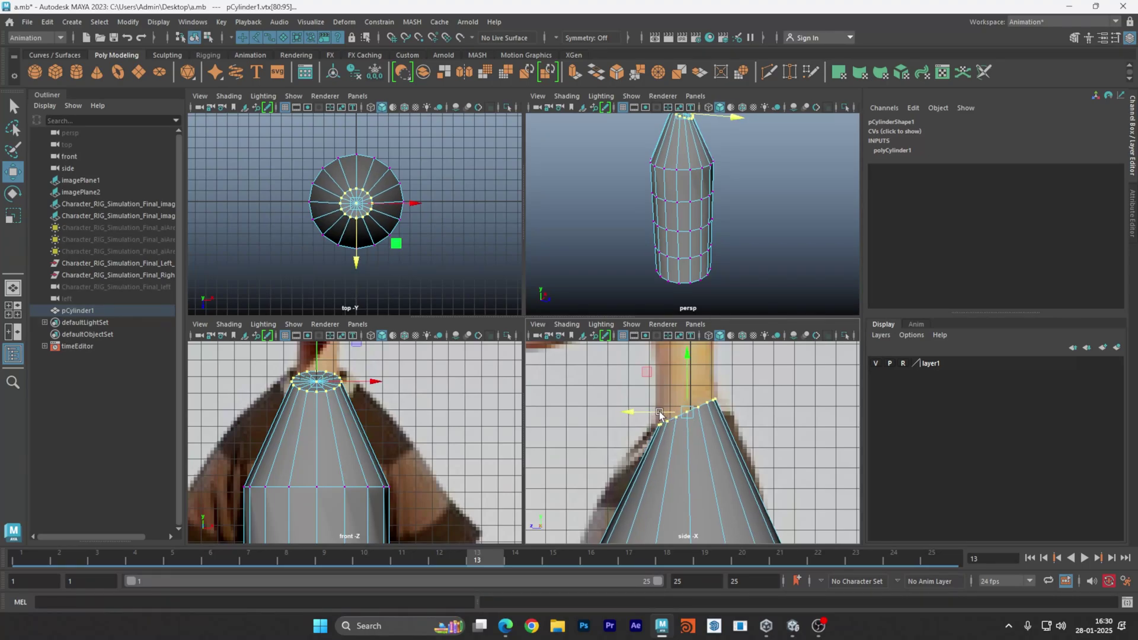
# Select the second vertex ring from the top and move it forward to meet the chest outline in the side view.
pyautogui.keyDown('alt'); pyautogui.moveTo(742, 460); pyautogui.dragTo(739, 435, button='middle'); pyautogui.keyUp('alt')
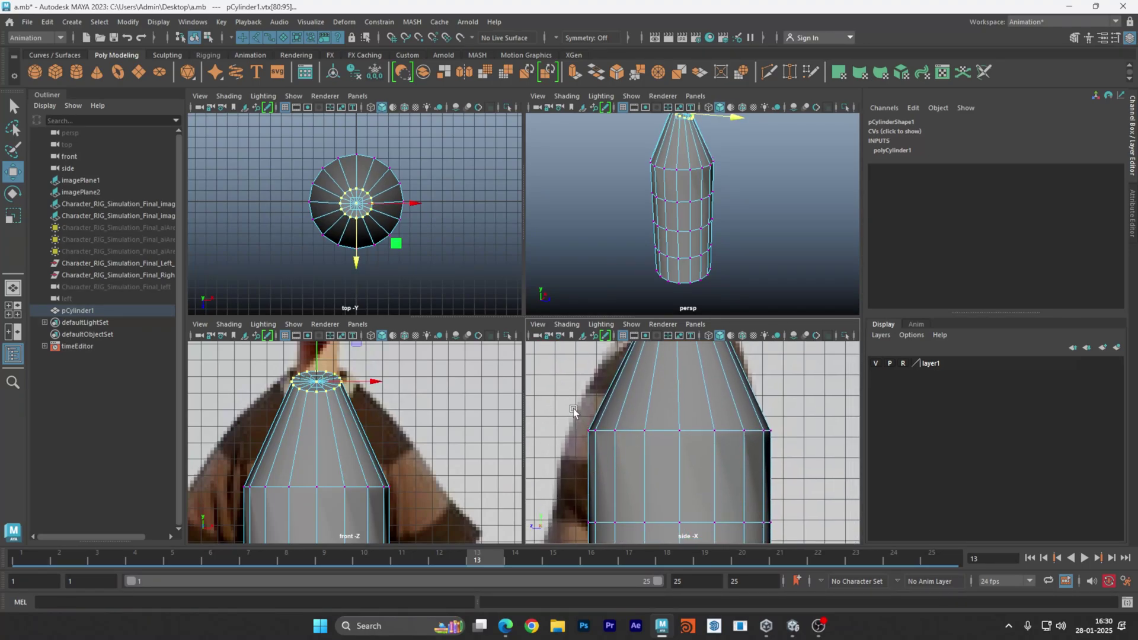
pyautogui.moveTo(569, 408); pyautogui.dragTo(806, 454)
pyautogui.keyDown('alt'); pyautogui.moveTo(744, 456); pyautogui.dragTo(763, 464, button='middle'); pyautogui.keyUp('alt')
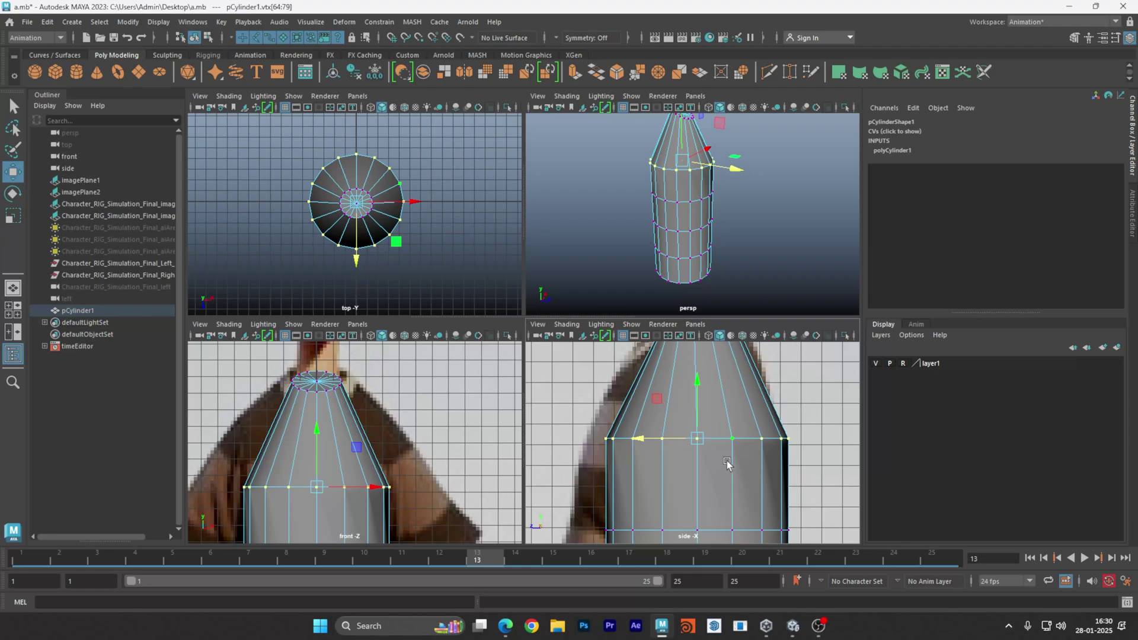
pyautogui.moveTo(668, 440); pyautogui.dragTo(649, 439)
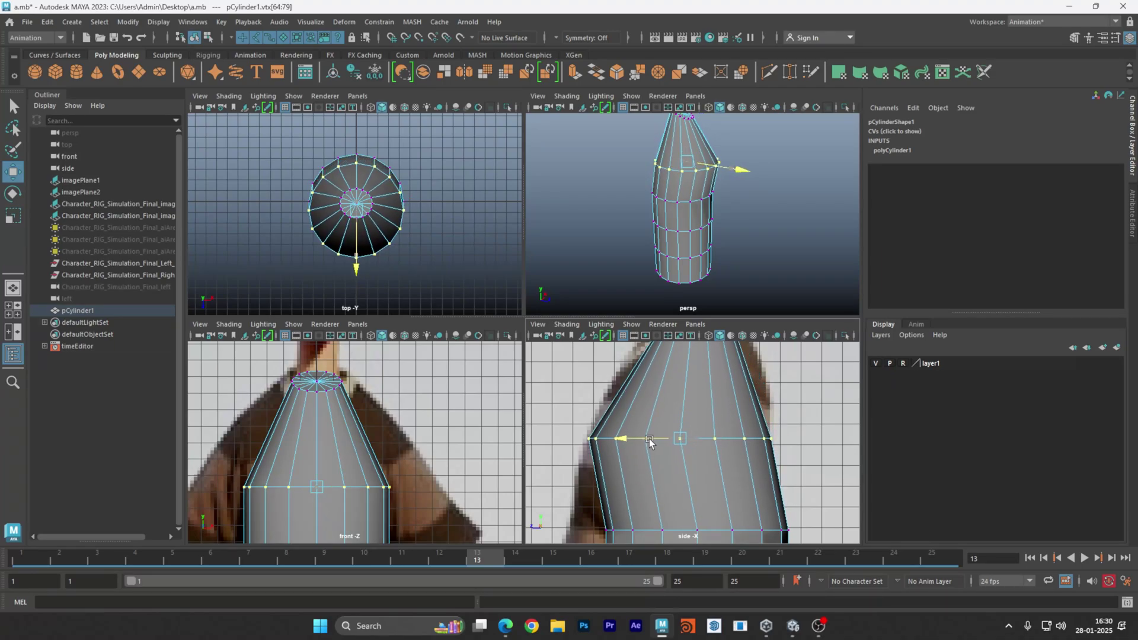
# Scale the second ring narrower in depth and fit it between the shirt's chest and back outlines.
pyautogui.press('r')
pyautogui.keyDown('alt'); pyautogui.moveTo(706, 458); pyautogui.dragTo(706, 468, button='middle'); pyautogui.keyUp('alt')
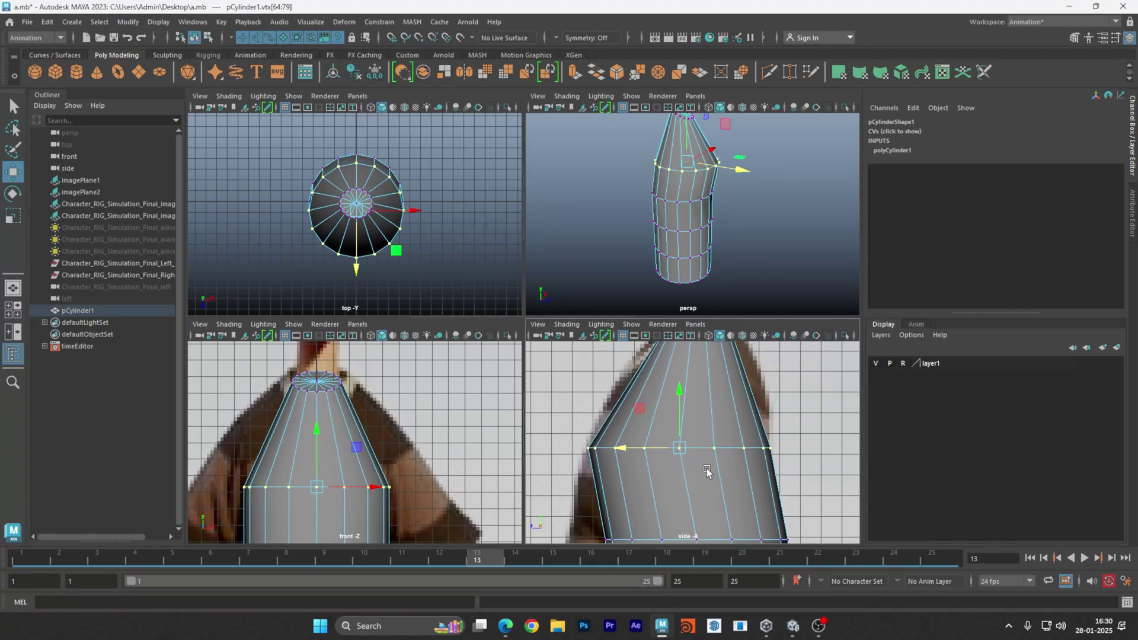
pyautogui.moveTo(681, 449); pyautogui.dragTo(676, 457)
pyautogui.hotkey('ctrl', 'z')
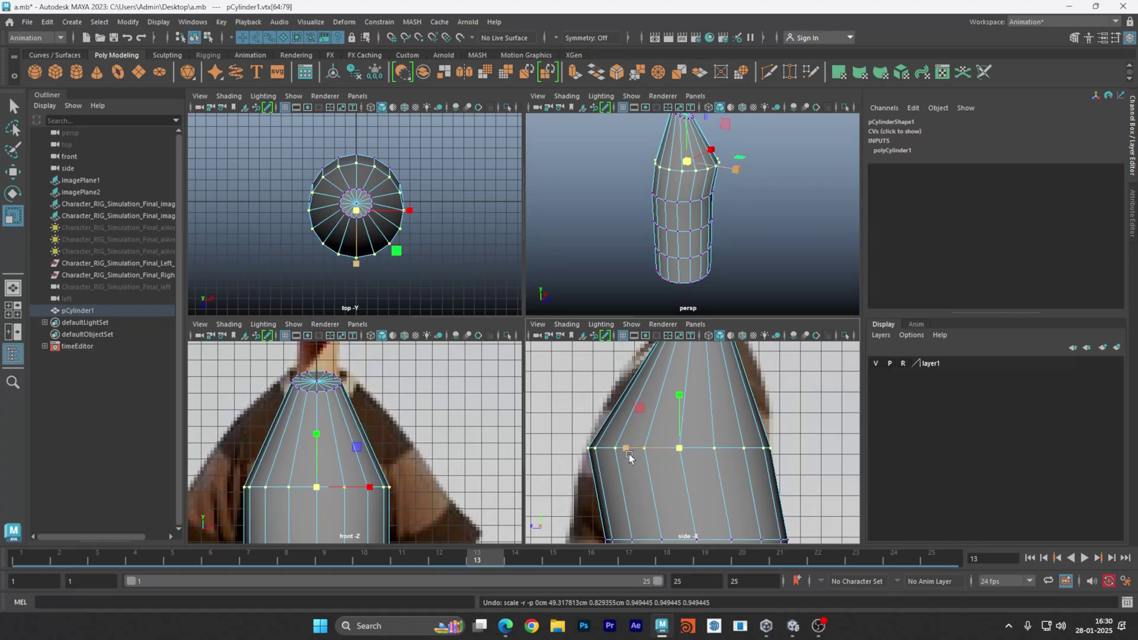
pyautogui.moveTo(626, 449); pyautogui.dragTo(630, 448)
pyautogui.keyDown('alt'); pyautogui.moveTo(661, 467); pyautogui.dragTo(670, 453, button='middle'); pyautogui.keyUp('alt')
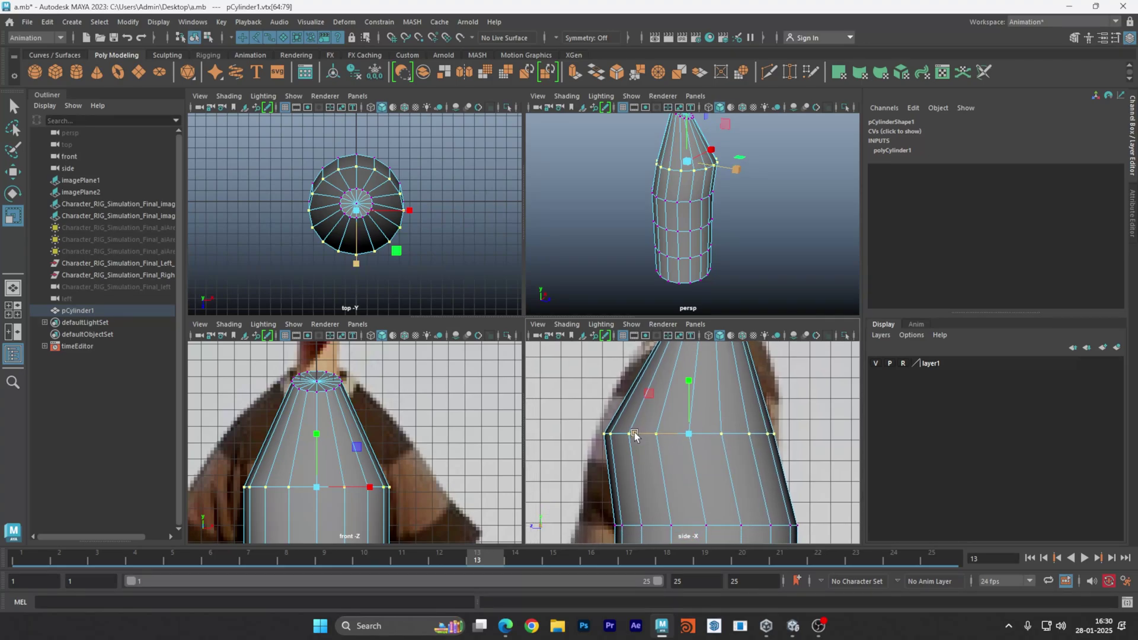
pyautogui.moveTo(635, 432); pyautogui.dragTo(657, 439)
pyautogui.press('w')
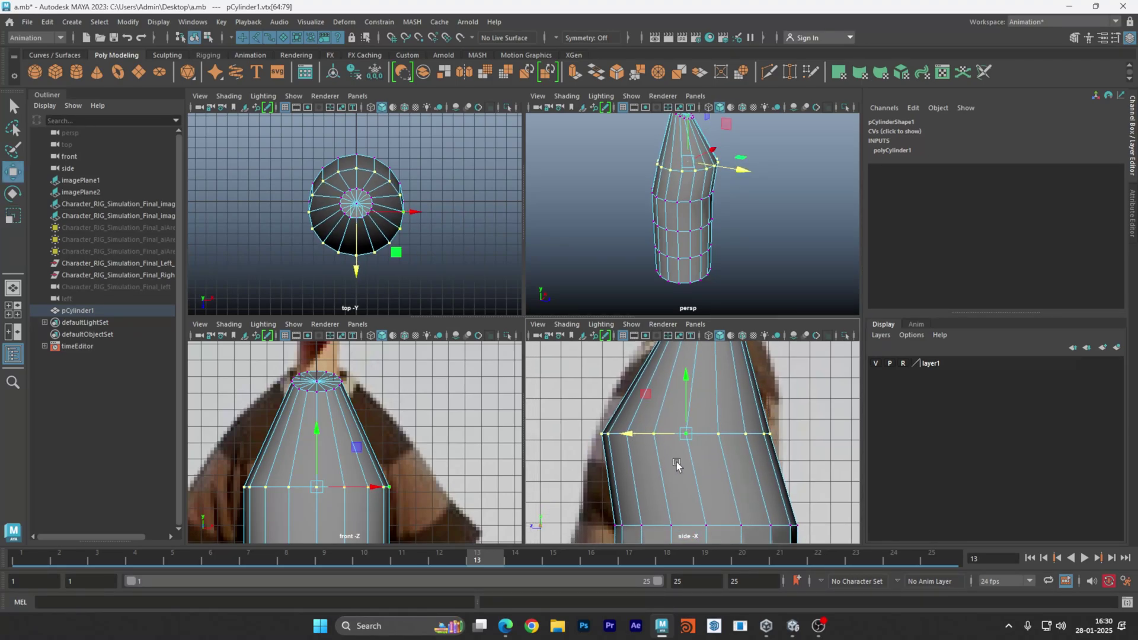
# Select the third vertex ring from the top and nudge it slightly forward in the side view.
pyautogui.scroll(3, 678, 468)
pyautogui.moveTo(580, 409); pyautogui.dragTo(828, 449)
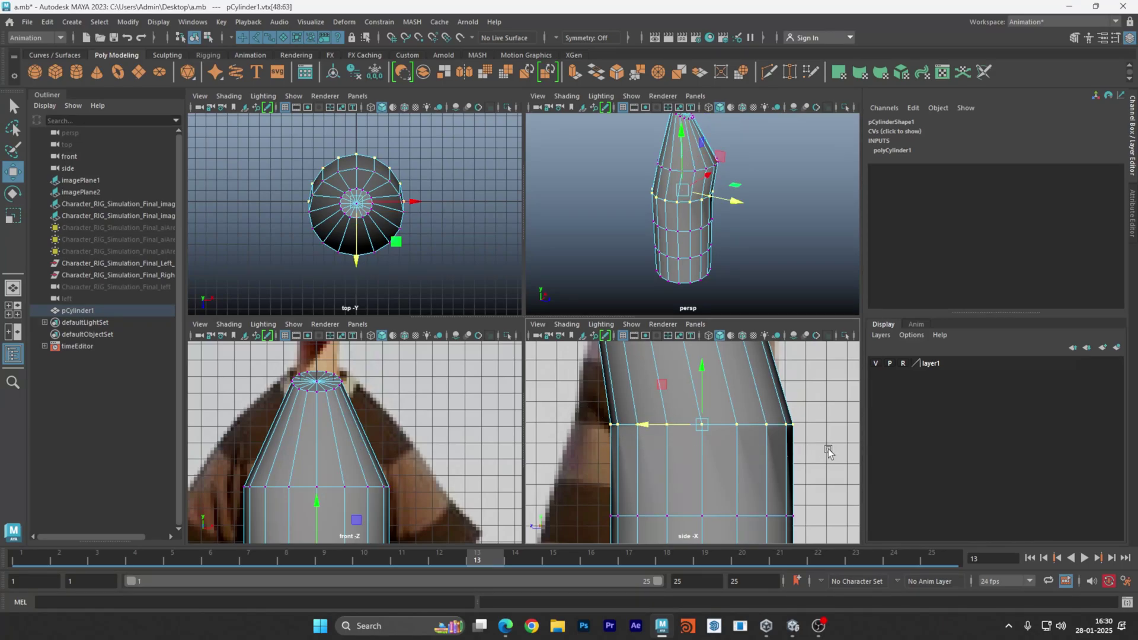
pyautogui.keyDown('alt'); pyautogui.moveTo(743, 462); pyautogui.dragTo(743, 487, button='middle'); pyautogui.keyUp('alt')
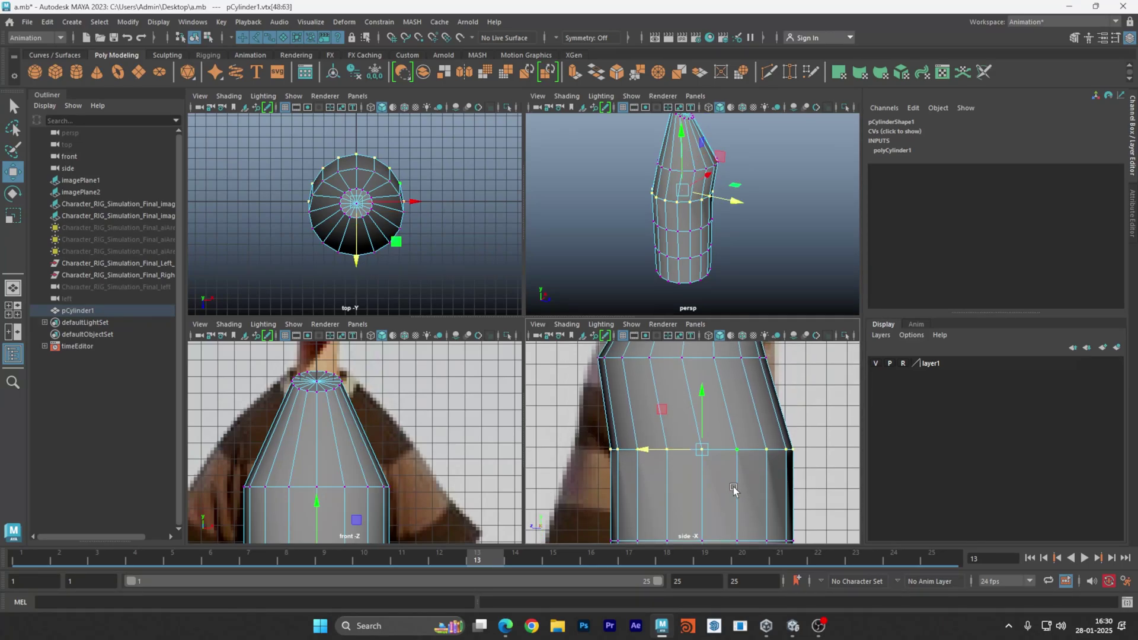
pyautogui.moveTo(657, 450); pyautogui.dragTo(652, 451)
pyautogui.keyDown('alt'); pyautogui.moveTo(772, 454); pyautogui.dragTo(681, 454, button='right'); pyautogui.keyUp('alt')
pyautogui.keyDown('alt'); pyautogui.moveTo(725, 461); pyautogui.dragTo(729, 452, button='middle'); pyautogui.keyUp('alt')
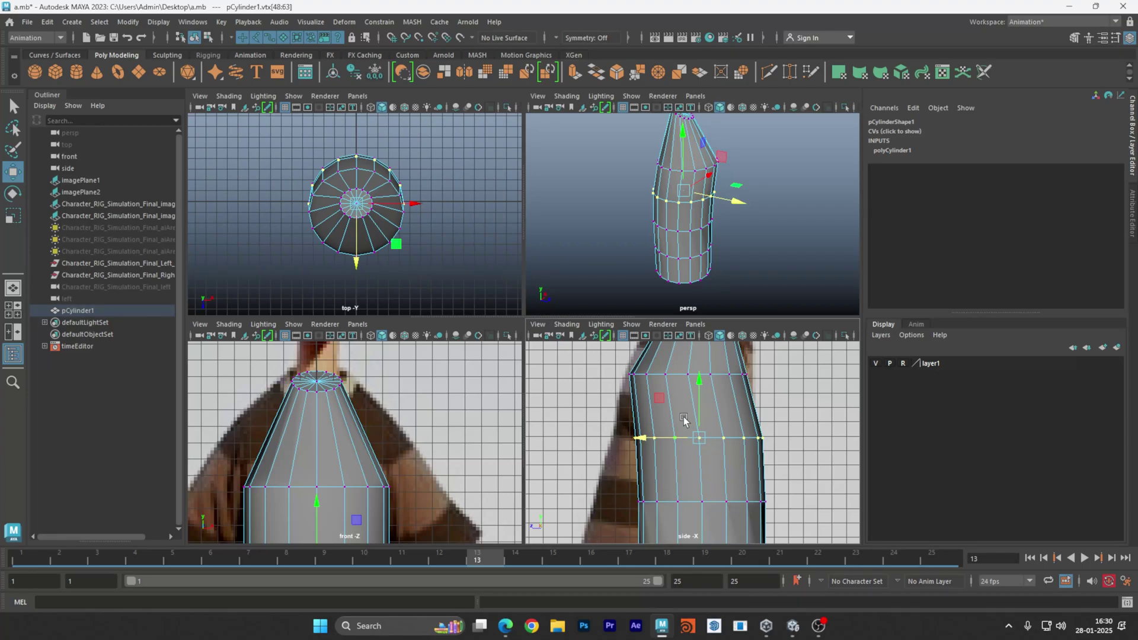
# Enable X-Ray shading in the side and front views so the shirt references show through the cylinder.
pyautogui.click(567, 325)
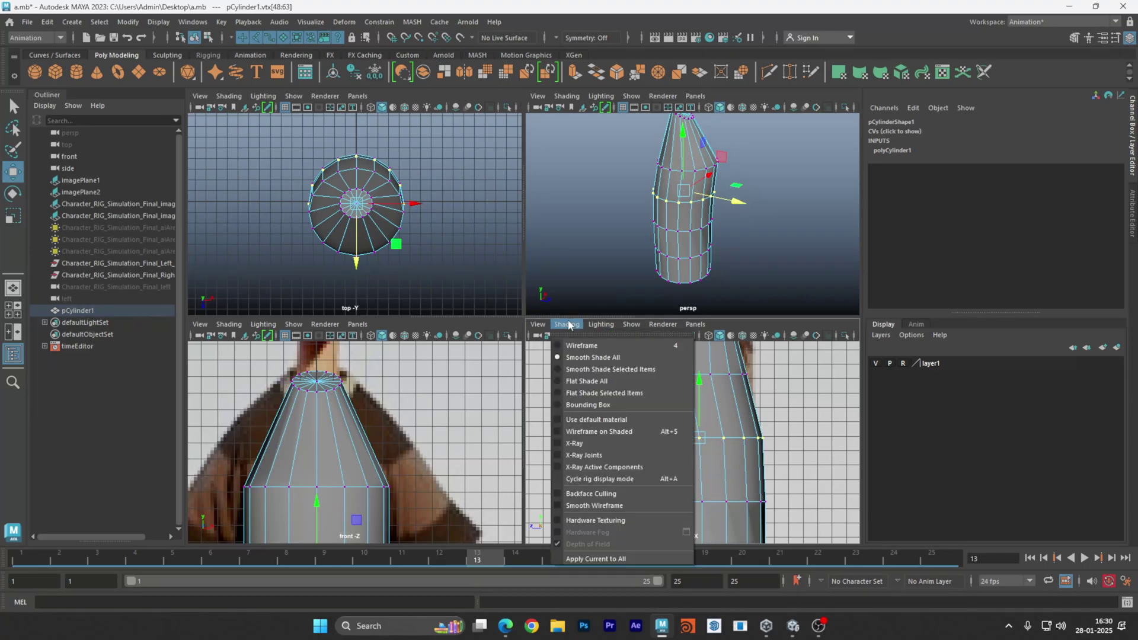
pyautogui.click(592, 443)
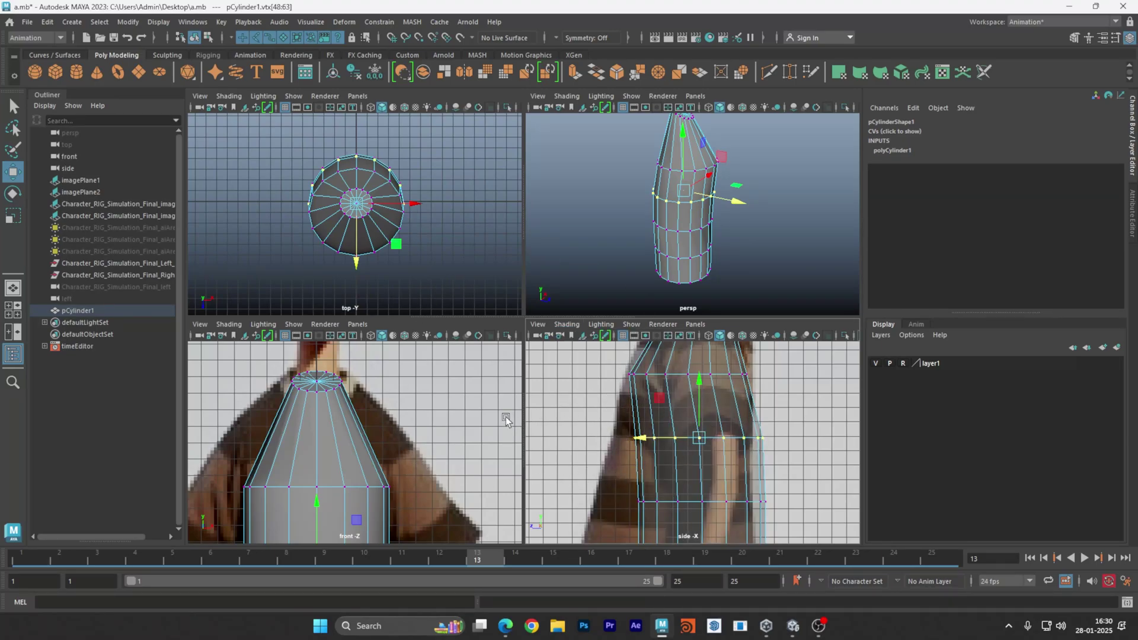
pyautogui.keyDown('alt'); pyautogui.moveTo(432, 433); pyautogui.dragTo(452, 406, button='middle'); pyautogui.keyUp('alt')
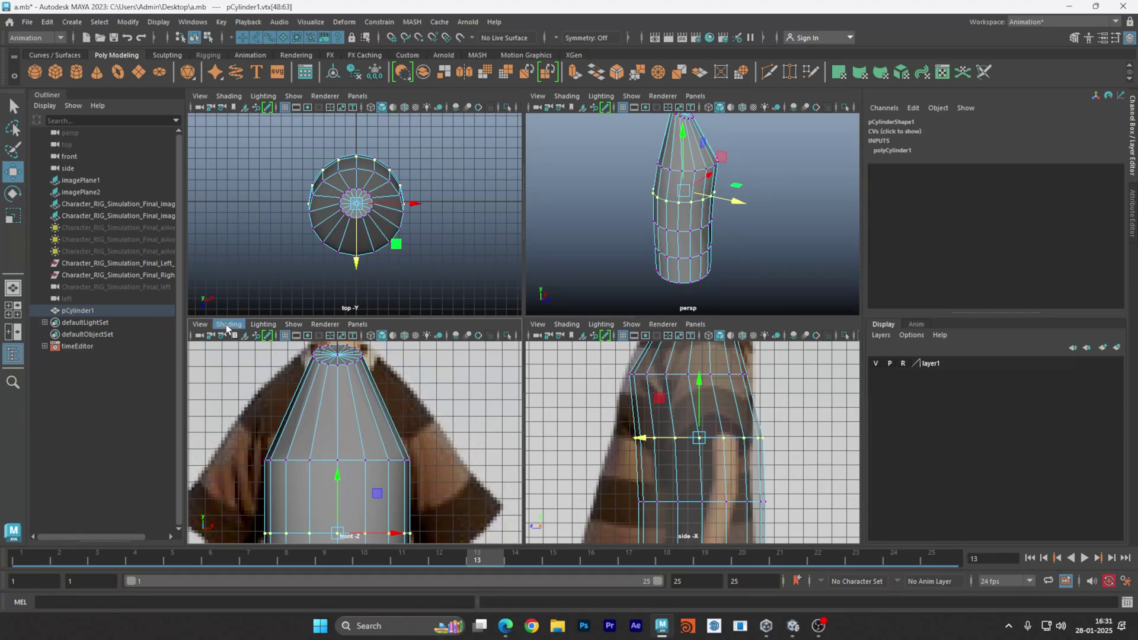
pyautogui.click(227, 325)
pyautogui.click(253, 444)
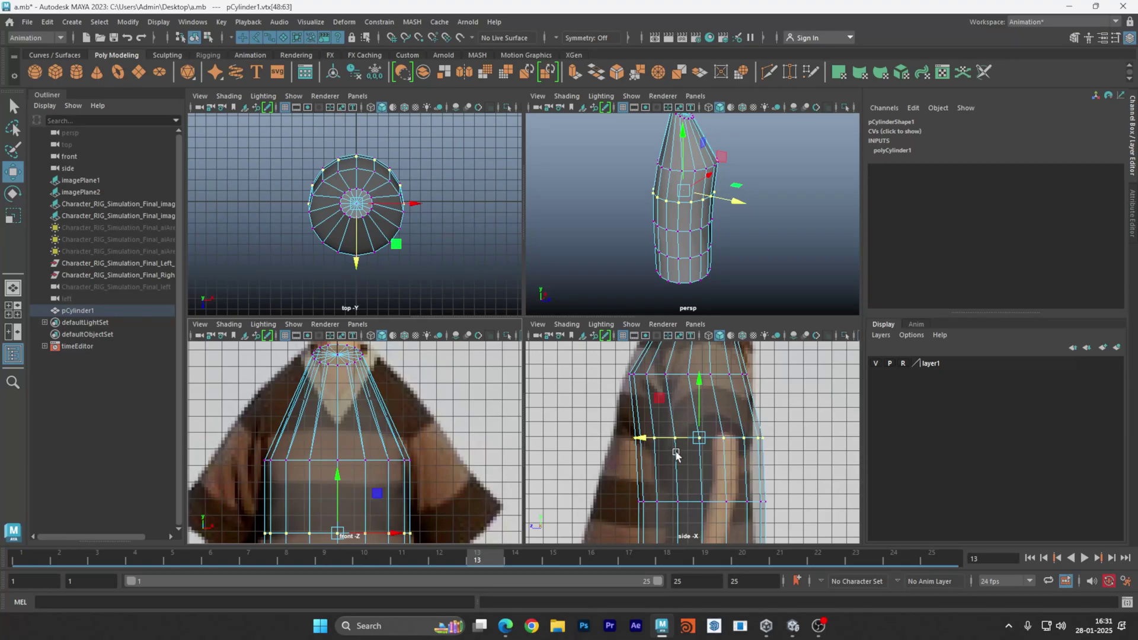
# Move the third vertex ring further forward so its back edge follows the shirt's back outline in the side view.
pyautogui.scroll(3, 747, 462)
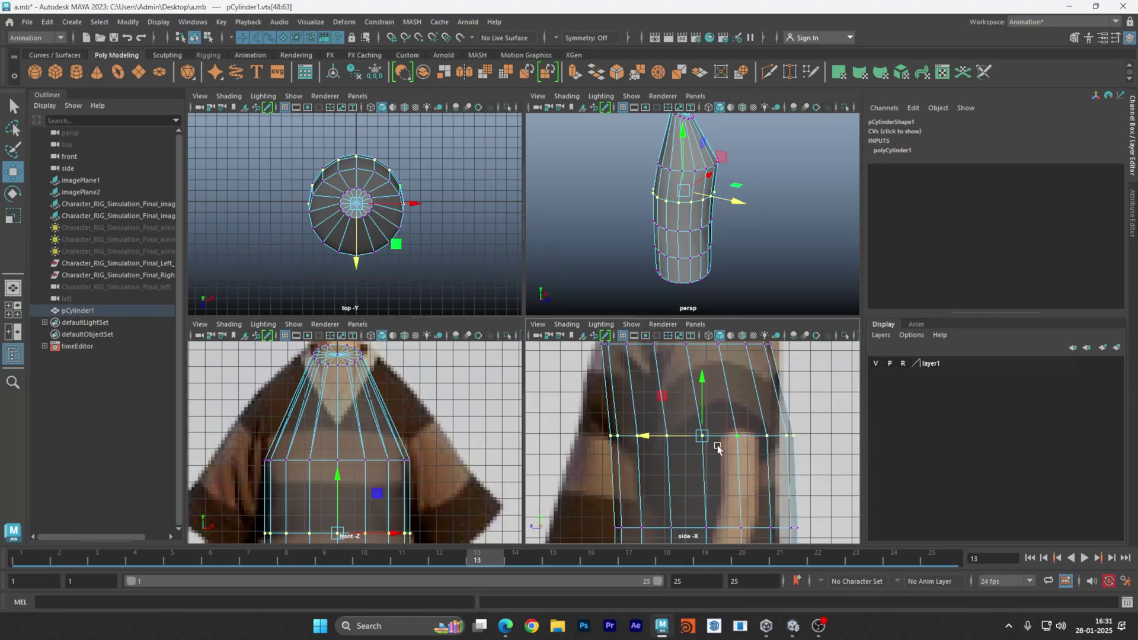
pyautogui.moveTo(677, 442); pyautogui.dragTo(654, 442)
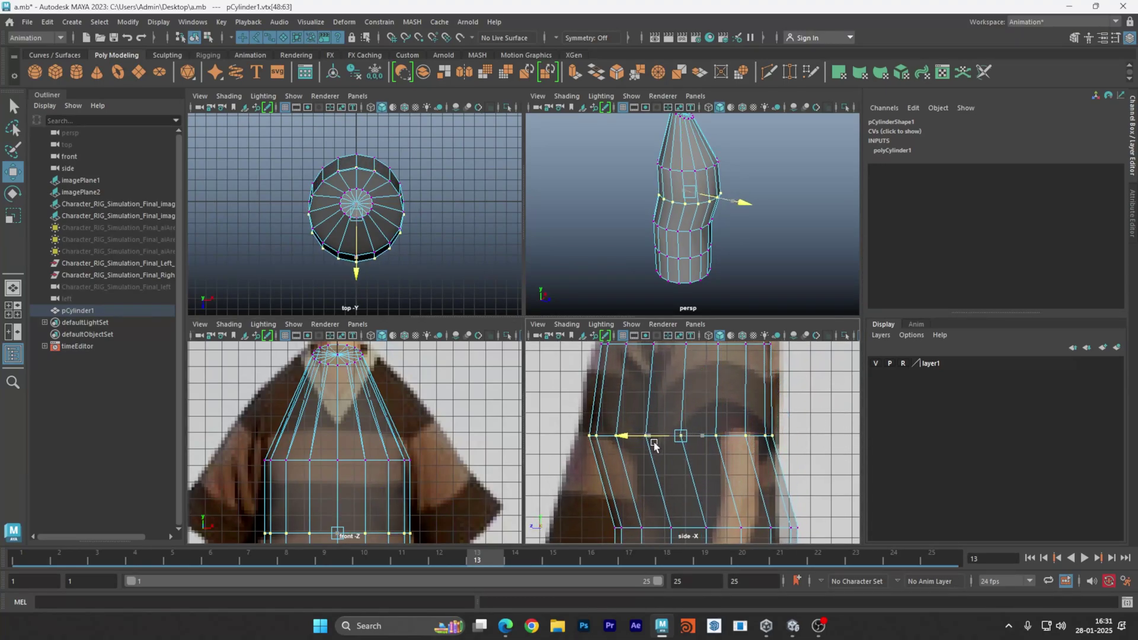
pyautogui.keyDown('alt'); pyautogui.moveTo(654, 442); pyautogui.dragTo(692, 473, button='middle'); pyautogui.keyUp('alt')
# Select the fourth vertex ring from the top and move it forward to follow the shirt's profile in the side view.
pyautogui.keyDown('alt'); pyautogui.moveTo(752, 432); pyautogui.dragTo(587, 428, button='right'); pyautogui.keyUp('alt')
pyautogui.moveTo(675, 415)
pyautogui.keyDown('alt'); pyautogui.mouseDown(button='middle')
pyautogui.moveTo(676, 457)
pyautogui.moveTo(668, 406)
pyautogui.mouseUp(button='middle'); pyautogui.keyUp('alt')
pyautogui.moveTo(616, 436); pyautogui.dragTo(771, 466)
pyautogui.keyDown('alt'); pyautogui.moveTo(711, 462); pyautogui.dragTo(657, 441, button='middle'); pyautogui.keyUp('alt')
pyautogui.scroll(5, 674, 429)
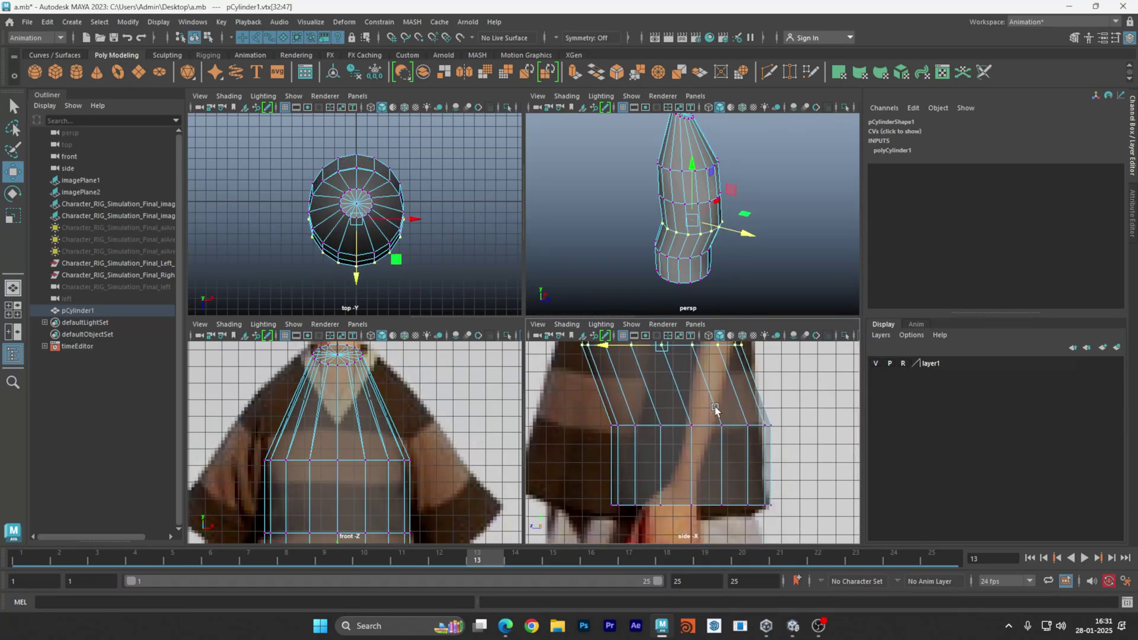
# Select the two lowest vertex rings and move them forward in line with the ring above in the side view.
pyautogui.keyDown('alt'); pyautogui.moveTo(655, 500); pyautogui.dragTo(638, 437, button='middle'); pyautogui.keyUp('alt')
pyautogui.moveTo(564, 423); pyautogui.dragTo(800, 544)
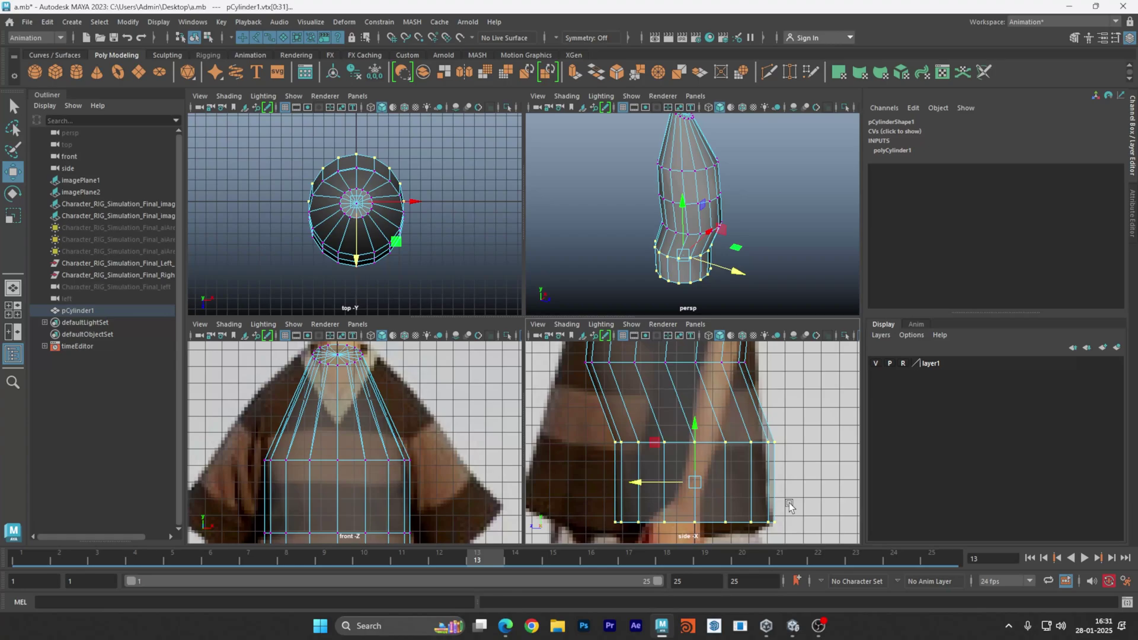
pyautogui.keyDown('alt'); pyautogui.moveTo(718, 503); pyautogui.dragTo(659, 474, button='middle'); pyautogui.keyUp('alt')
# Select the bottom vertex ring alone and nudge it slightly backward in the side view.
pyautogui.moveTo(572, 487); pyautogui.dragTo(803, 529)
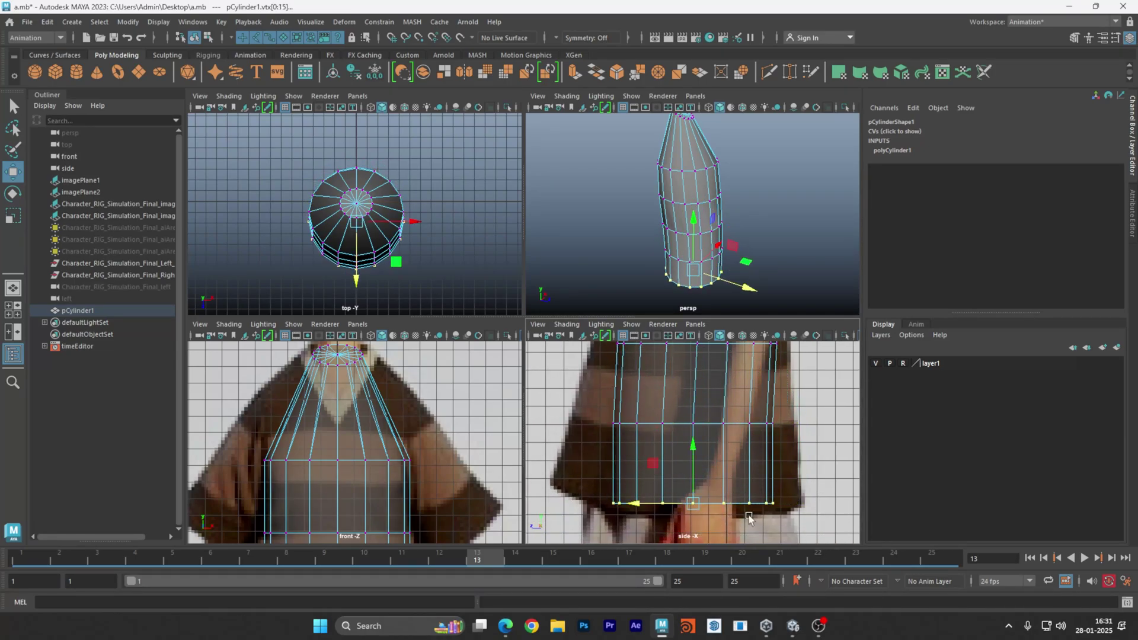
pyautogui.moveTo(665, 503); pyautogui.dragTo(673, 504, button='middle')
pyautogui.keyDown('alt'); pyautogui.moveTo(789, 386); pyautogui.dragTo(747, 398, button='middle'); pyautogui.keyUp('alt')
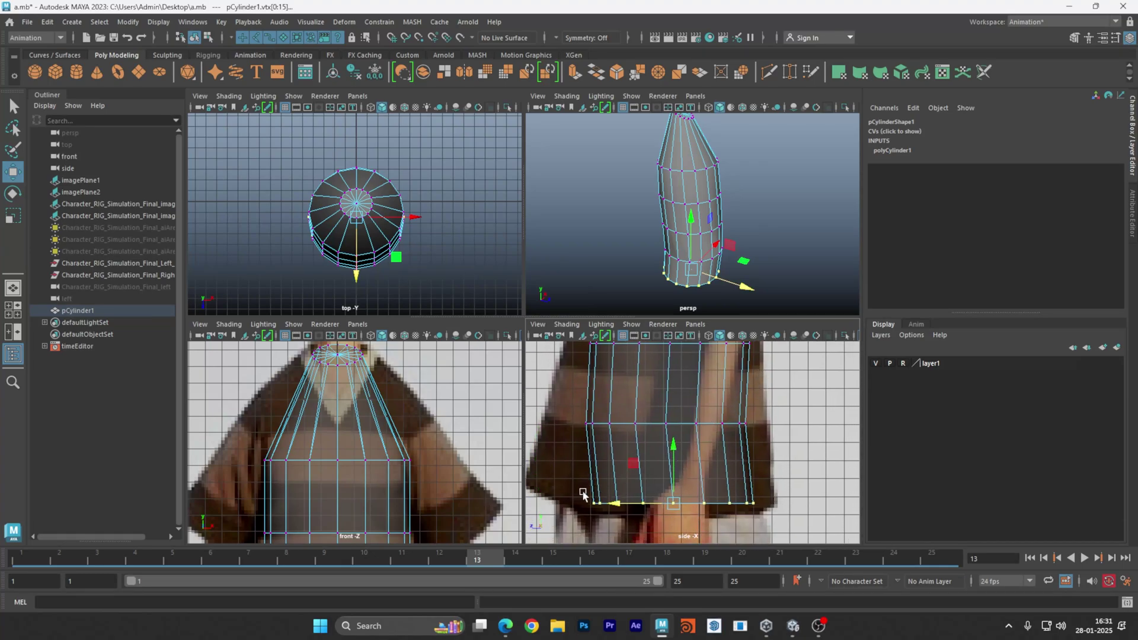
# Scale the bottom vertex ring wider from front to back toward the shirt's hem, and nudge it slightly forward.
pyautogui.moveTo(590, 497); pyautogui.dragTo(790, 528)
pyautogui.press('r')
pyautogui.moveTo(622, 505)
pyautogui.mouseDown()
pyautogui.moveTo(610, 508)
pyautogui.moveTo(623, 507)
pyautogui.mouseUp()
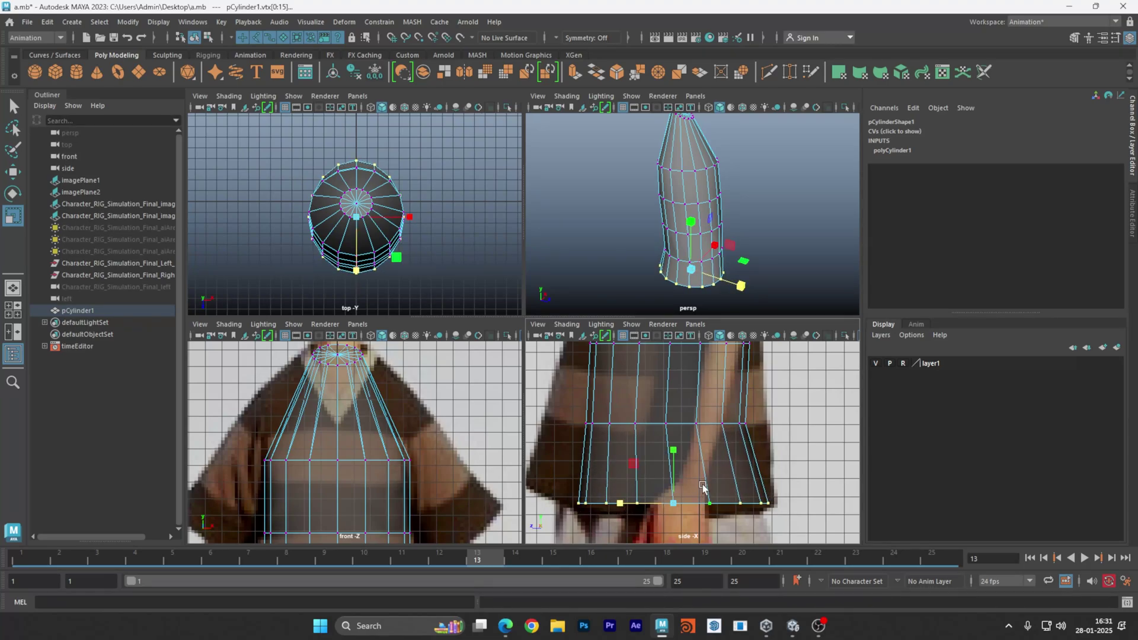
pyautogui.keyDown('alt'); pyautogui.moveTo(704, 486); pyautogui.dragTo(712, 491, button='middle'); pyautogui.keyUp('alt')
pyautogui.press('w')
pyautogui.moveTo(652, 507); pyautogui.dragTo(650, 507)
# Select the second-lowest vertex ring and scale it wider from front to back toward the shirt outline.
pyautogui.moveTo(563, 416); pyautogui.dragTo(805, 453)
pyautogui.keyDown('alt'); pyautogui.moveTo(770, 431); pyautogui.dragTo(770, 457, button='middle'); pyautogui.keyUp('alt')
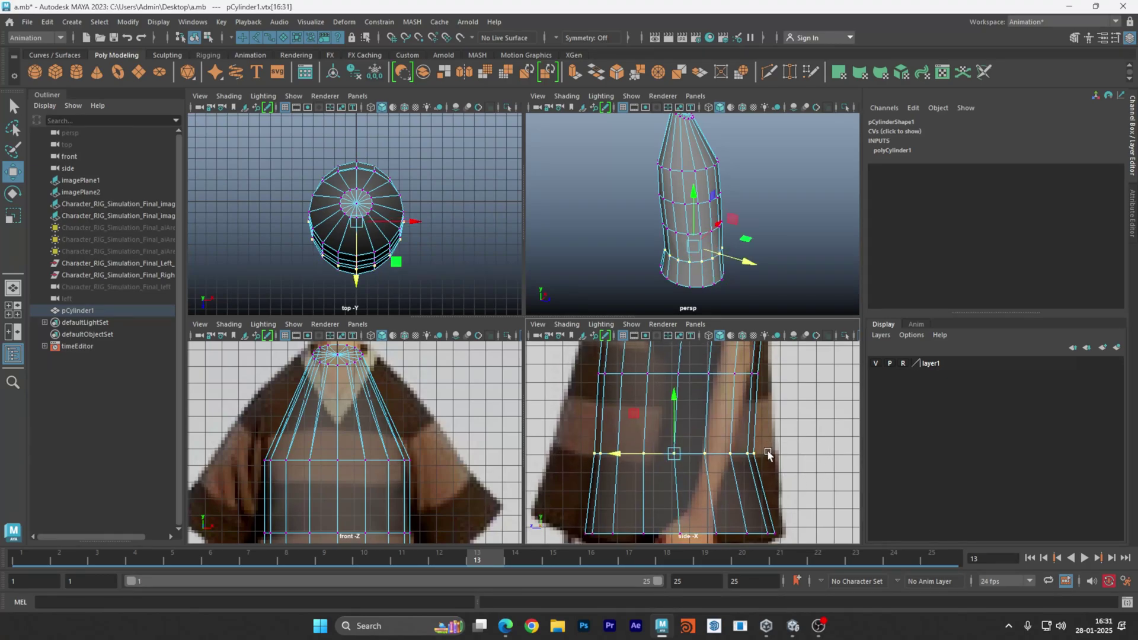
pyautogui.press('r')
pyautogui.moveTo(623, 456); pyautogui.dragTo(614, 457)
pyautogui.keyDown('alt'); pyautogui.moveTo(745, 425); pyautogui.dragTo(745, 464, button='middle'); pyautogui.keyUp('alt')
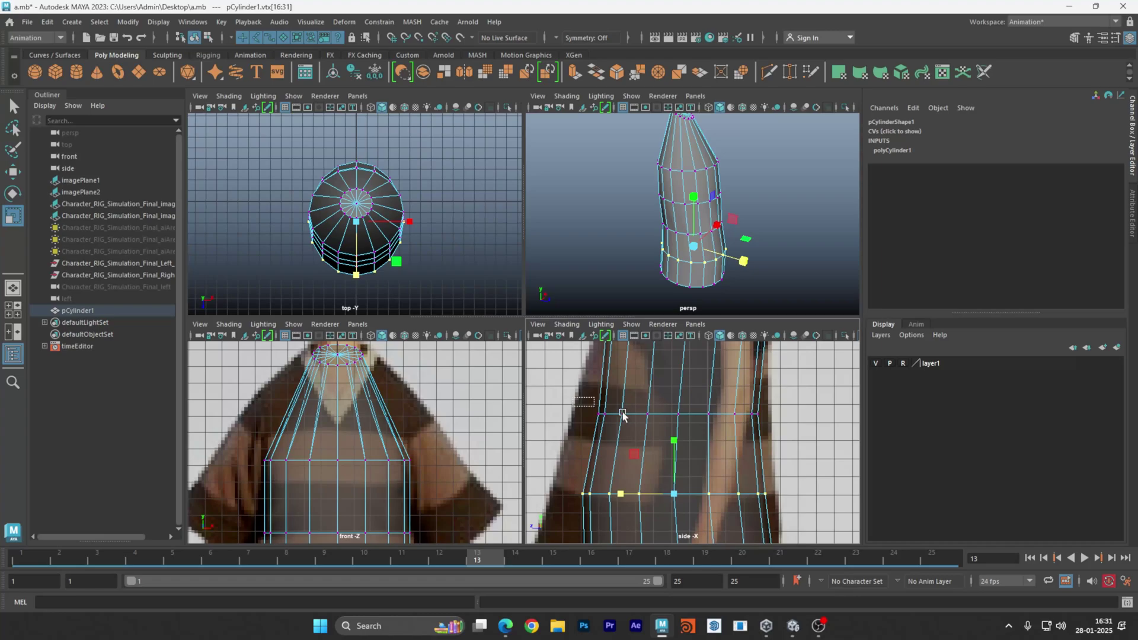
# Select the fourth vertex ring from the top and scale it from front to back to smooth the side profile.
pyautogui.moveTo(622, 411); pyautogui.dragTo(799, 436)
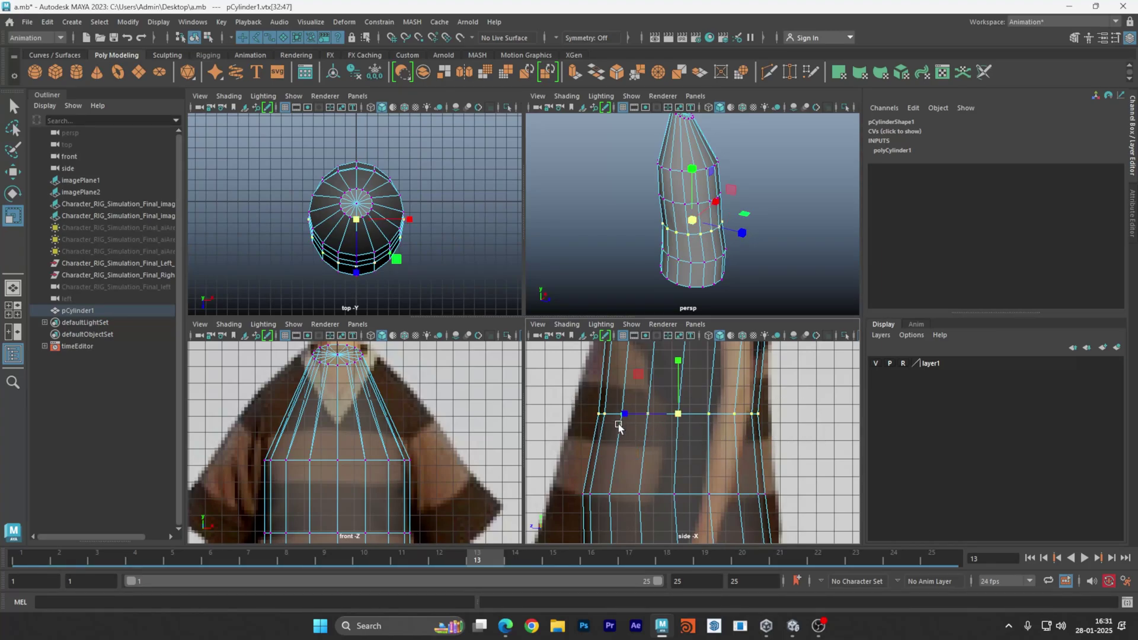
pyautogui.moveTo(624, 414); pyautogui.dragTo(631, 415)
pyautogui.press('w')
# Nudge the second-lowest vertex ring and the bottom ring slightly forward, one after the other, in the side view.
pyautogui.keyDown('alt'); pyautogui.moveTo(663, 450); pyautogui.dragTo(652, 380, button='middle'); pyautogui.keyUp('alt')
pyautogui.moveTo(553, 406); pyautogui.dragTo(777, 438)
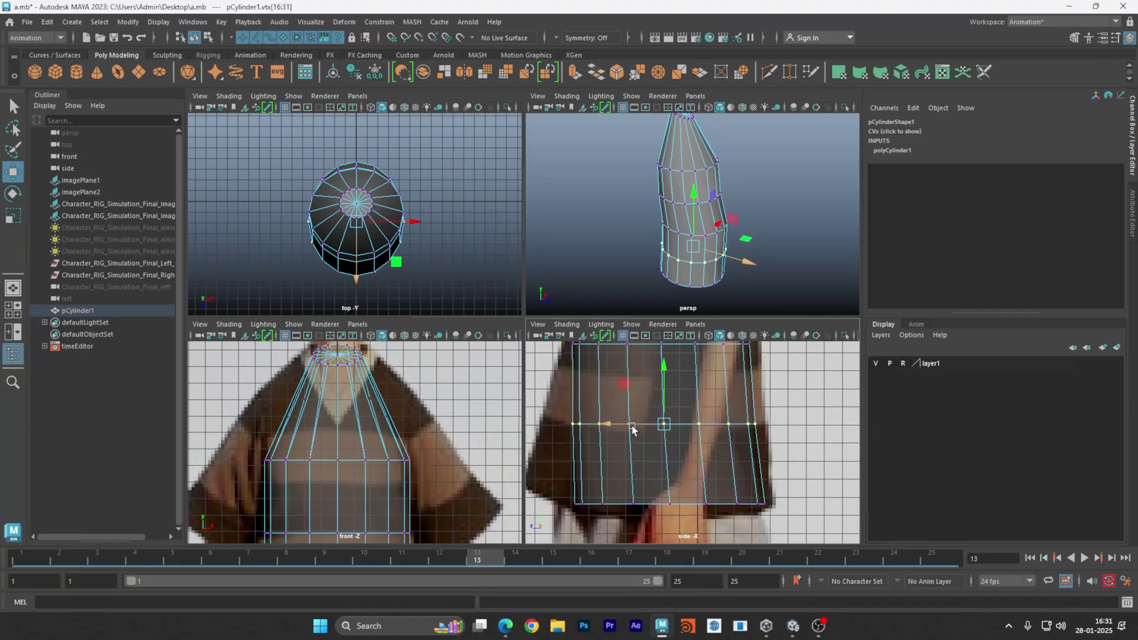
pyautogui.moveTo(635, 425); pyautogui.dragTo(628, 428)
pyautogui.moveTo(555, 481); pyautogui.dragTo(794, 511)
pyautogui.moveTo(642, 504); pyautogui.dragTo(643, 504)
# In the enlarged side view, move the third vertex ring from the top forward to follow the shirt's front outline.
pyautogui.keyDown('alt'); pyautogui.moveTo(646, 450); pyautogui.dragTo(567, 454, button='right'); pyautogui.keyUp('alt')
pyautogui.keyDown('alt'); pyautogui.moveTo(751, 438); pyautogui.dragTo(753, 471, button='middle'); pyautogui.keyUp('alt')
pyautogui.click(756, 472)
pyautogui.press('space')
pyautogui.keyDown('alt'); pyautogui.moveTo(626, 380); pyautogui.dragTo(683, 349, button='middle'); pyautogui.keyUp('alt')
pyautogui.keyDown('alt'); pyautogui.moveTo(683, 349); pyautogui.dragTo(596, 395, button='right'); pyautogui.keyUp('alt')
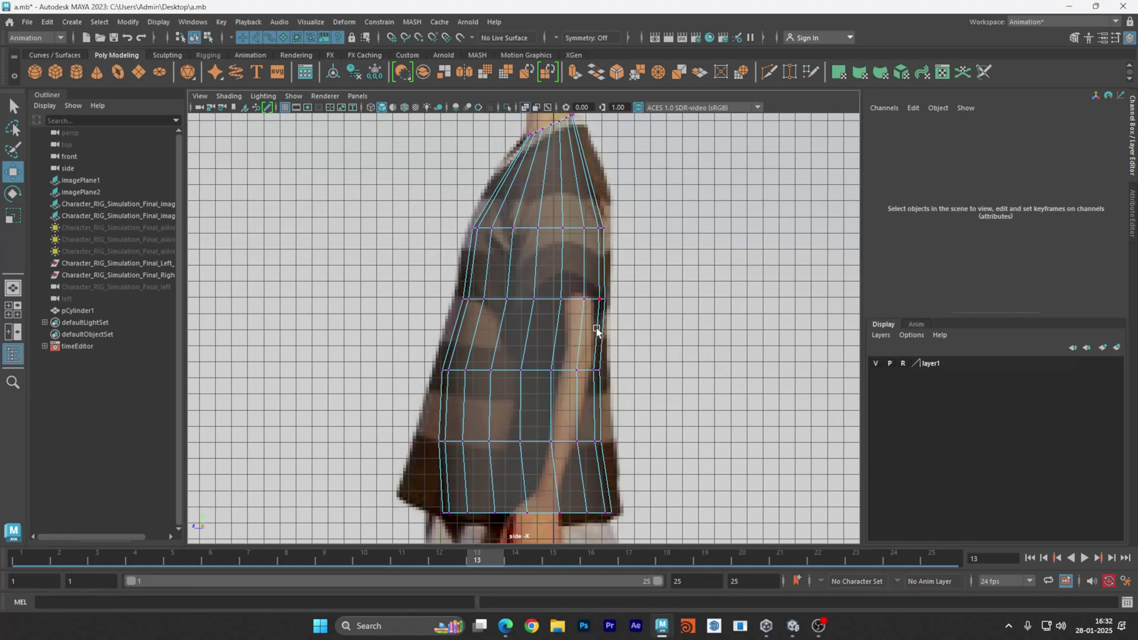
pyautogui.keyDown('alt'); pyautogui.moveTo(624, 418); pyautogui.dragTo(650, 420, button='middle'); pyautogui.keyUp('alt')
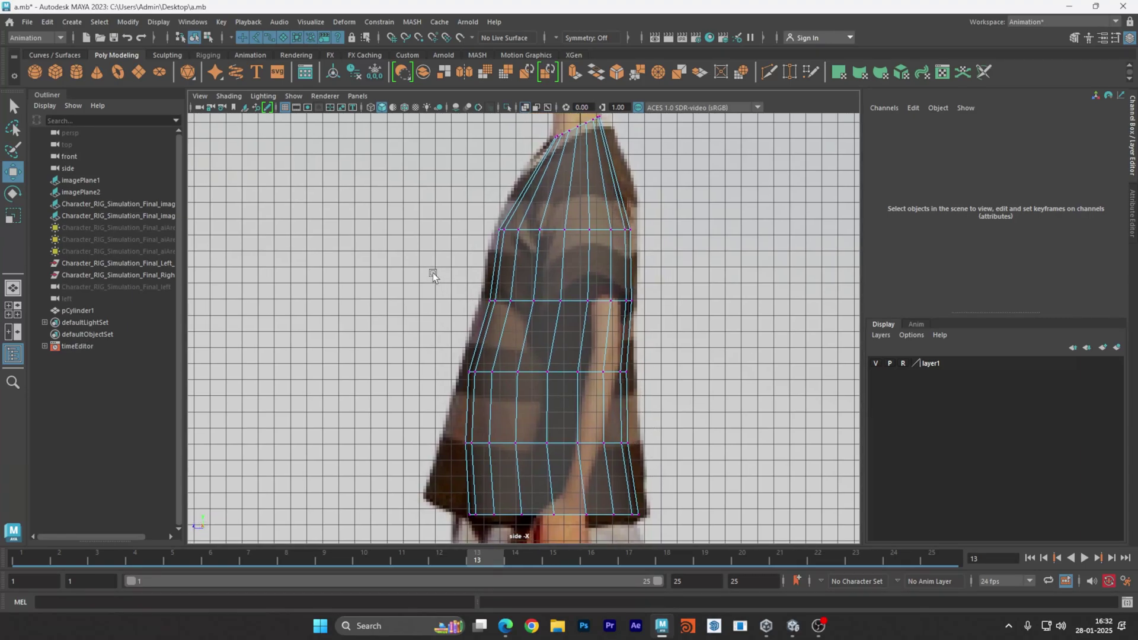
pyautogui.moveTo(473, 272); pyautogui.dragTo(641, 325)
pyautogui.moveTo(544, 302); pyautogui.dragTo(530, 306)
pyautogui.keyDown('alt'); pyautogui.moveTo(659, 339); pyautogui.dragTo(707, 269, button='middle'); pyautogui.keyUp('alt')
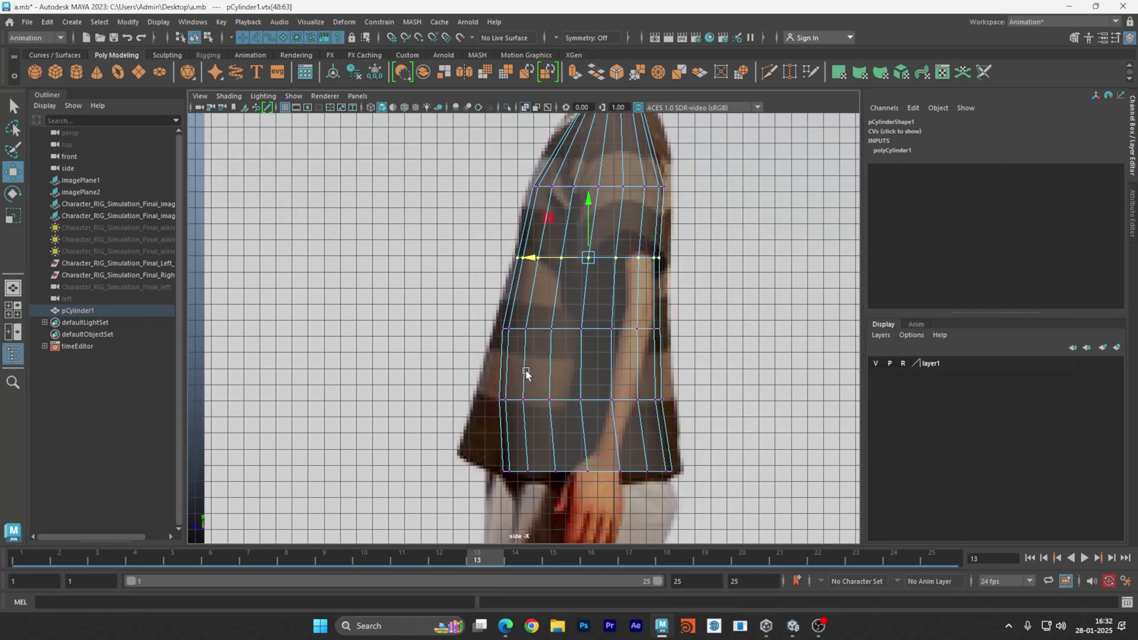
# Select the second-lowest vertex ring and scale it up slightly and uniformly in the side view.
pyautogui.moveTo(474, 379); pyautogui.dragTo(703, 426)
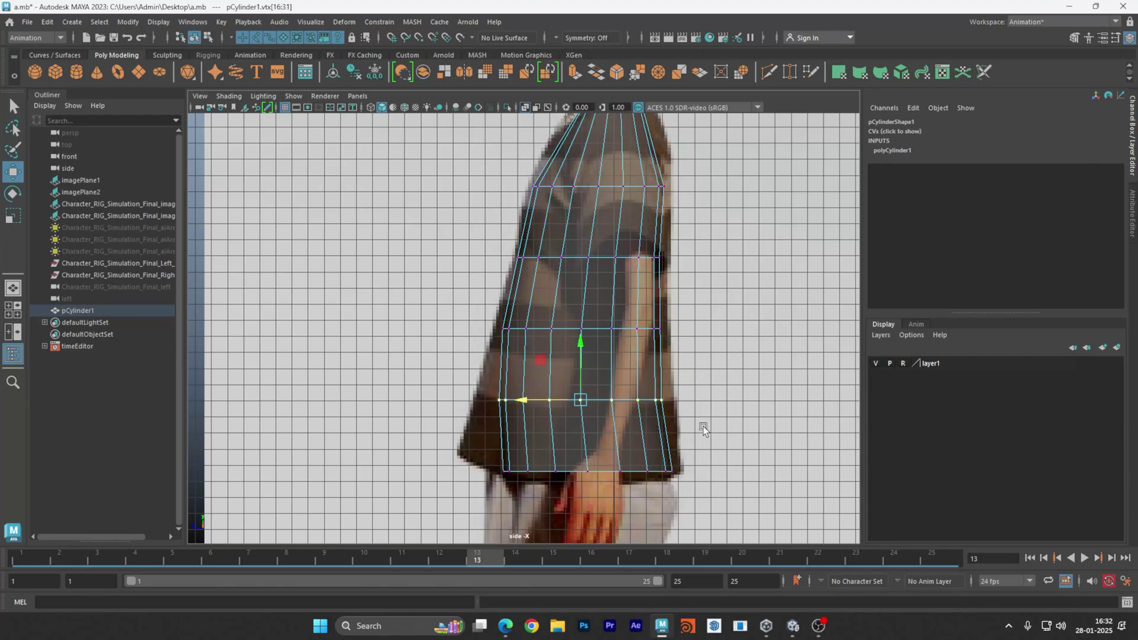
pyautogui.press('r')
pyautogui.moveTo(581, 401); pyautogui.dragTo(584, 402)
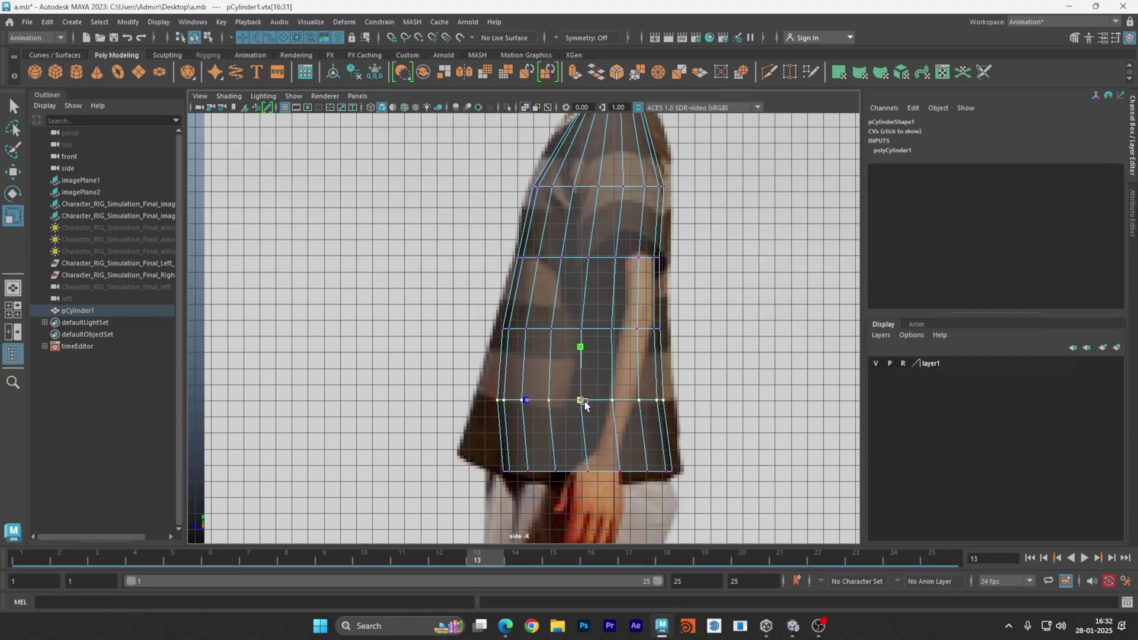
# Scale the bottom vertex ring up slightly to meet the back of the shirt hem, nudge it forward and deselect it.
pyautogui.moveTo(472, 442); pyautogui.dragTo(681, 517)
pyautogui.moveTo(583, 469); pyautogui.dragTo(596, 472)
pyautogui.press('w')
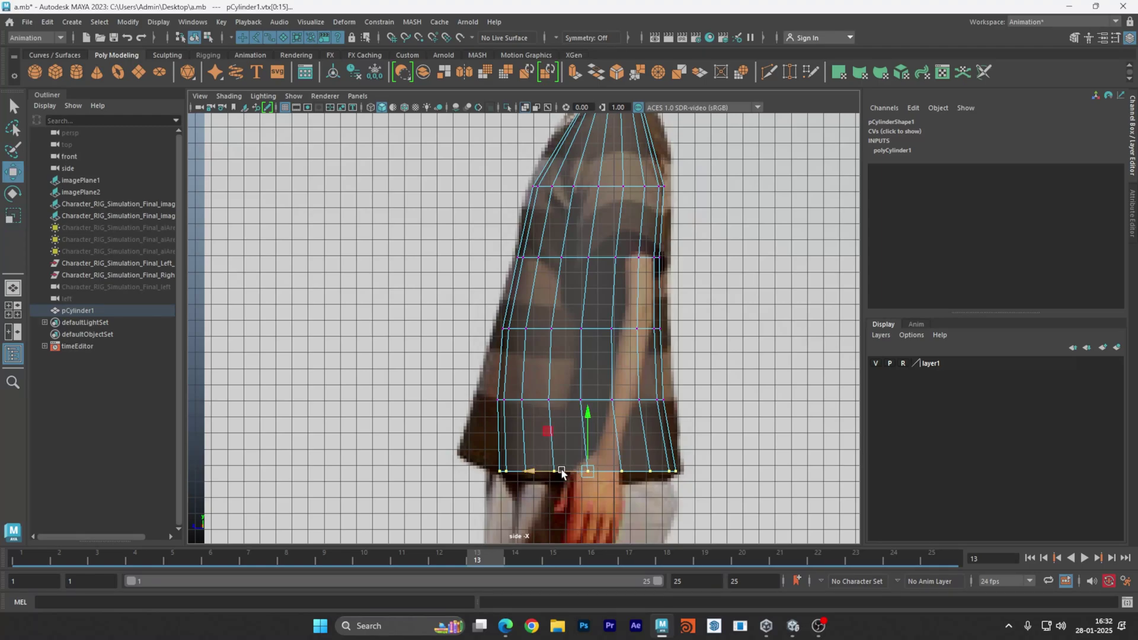
pyautogui.moveTo(552, 473); pyautogui.dragTo(550, 474)
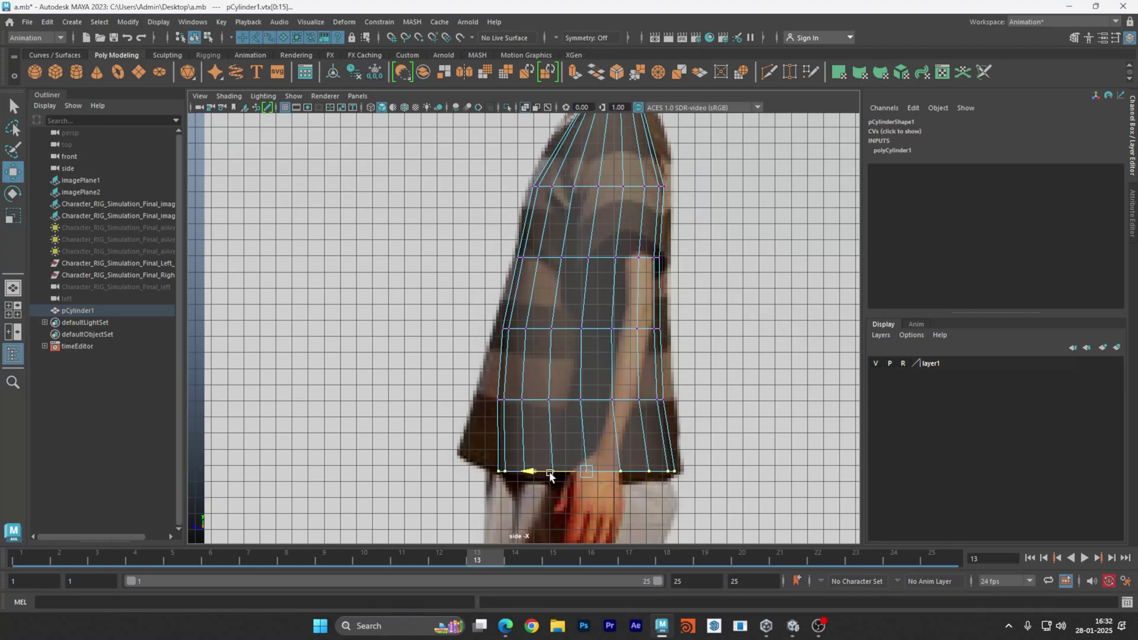
pyautogui.click(749, 376)
# Nudge the third vertex ring from the top slightly further forward in the side view.
pyautogui.moveTo(507, 237); pyautogui.dragTo(672, 274)
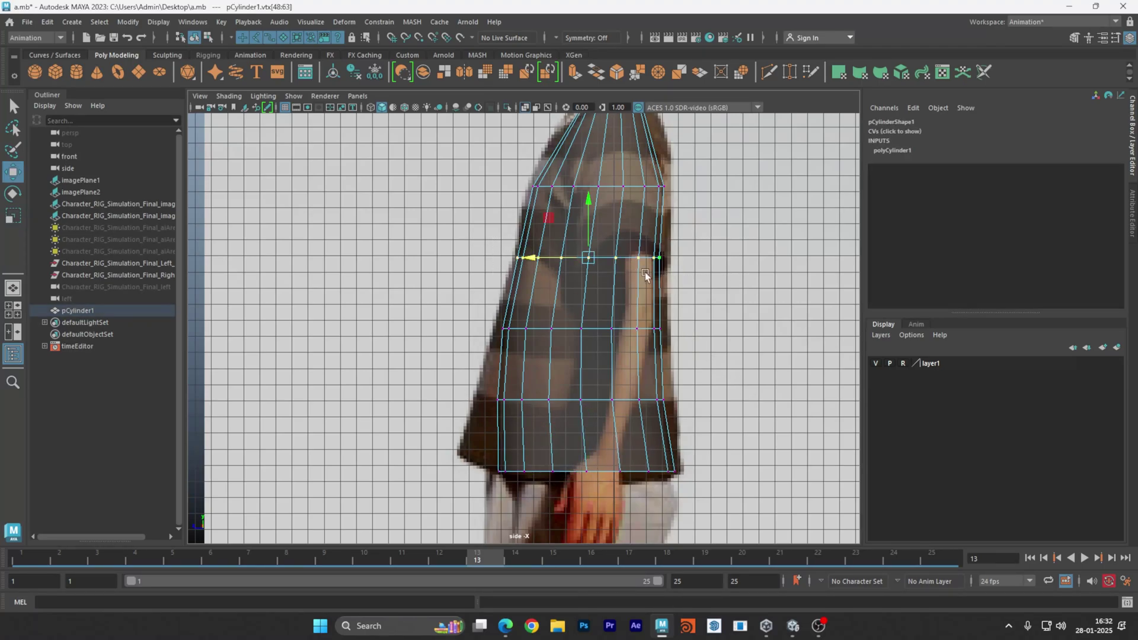
pyautogui.moveTo(551, 259); pyautogui.dragTo(547, 260)
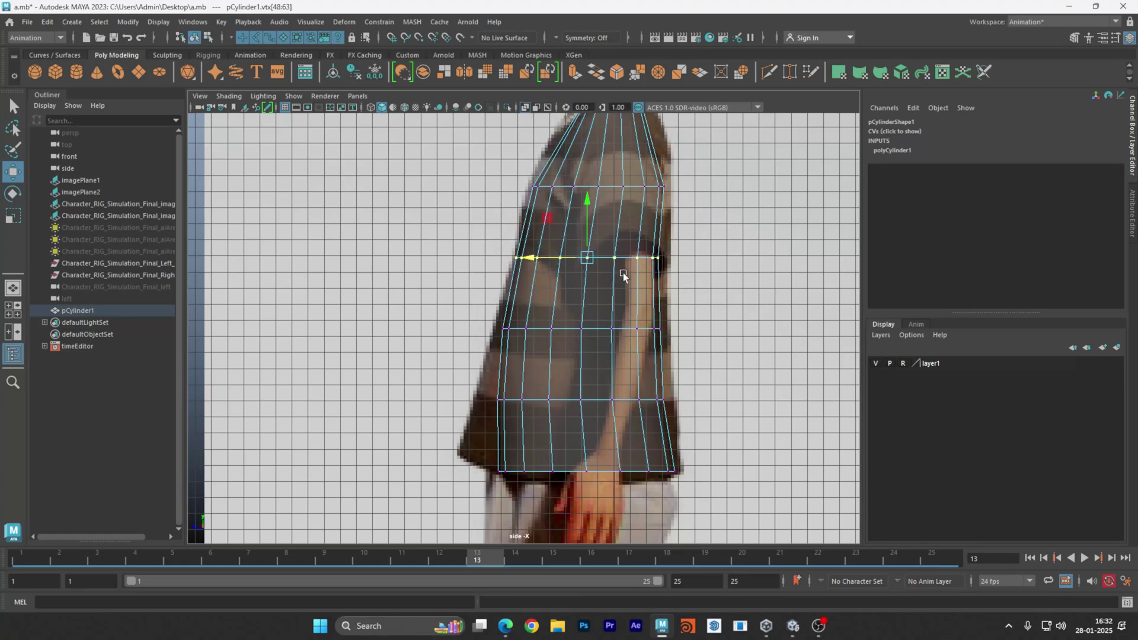
pyautogui.scroll(-2, 623, 273)
# Delete all cylinder faces left of the centre line in the front view, keeping only half of the torso.
pyautogui.press('space')
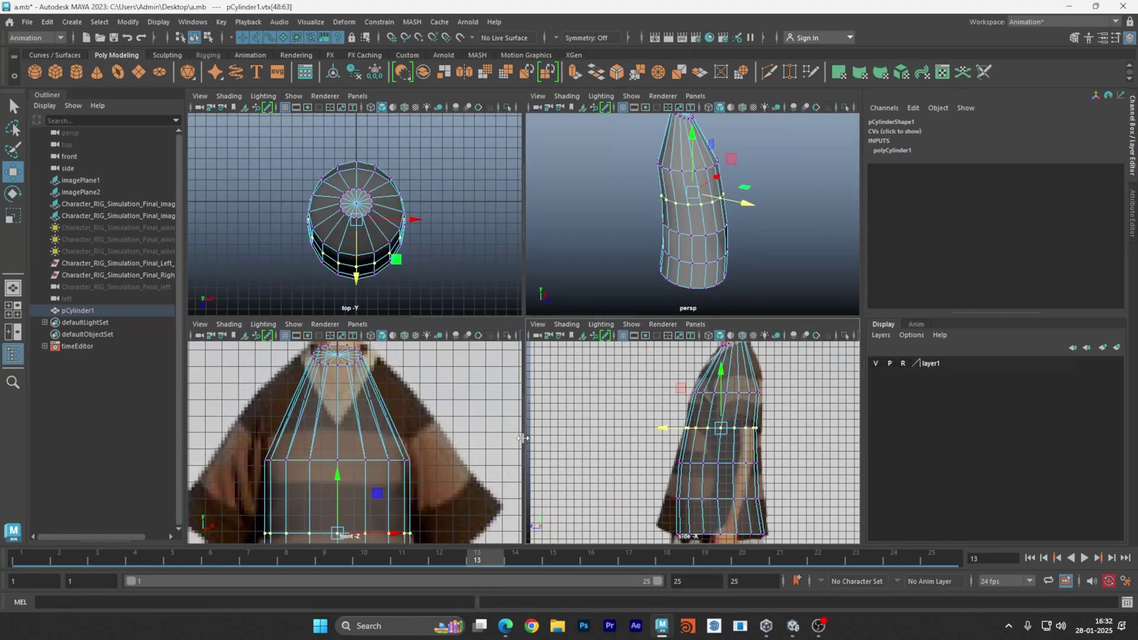
pyautogui.press('space')
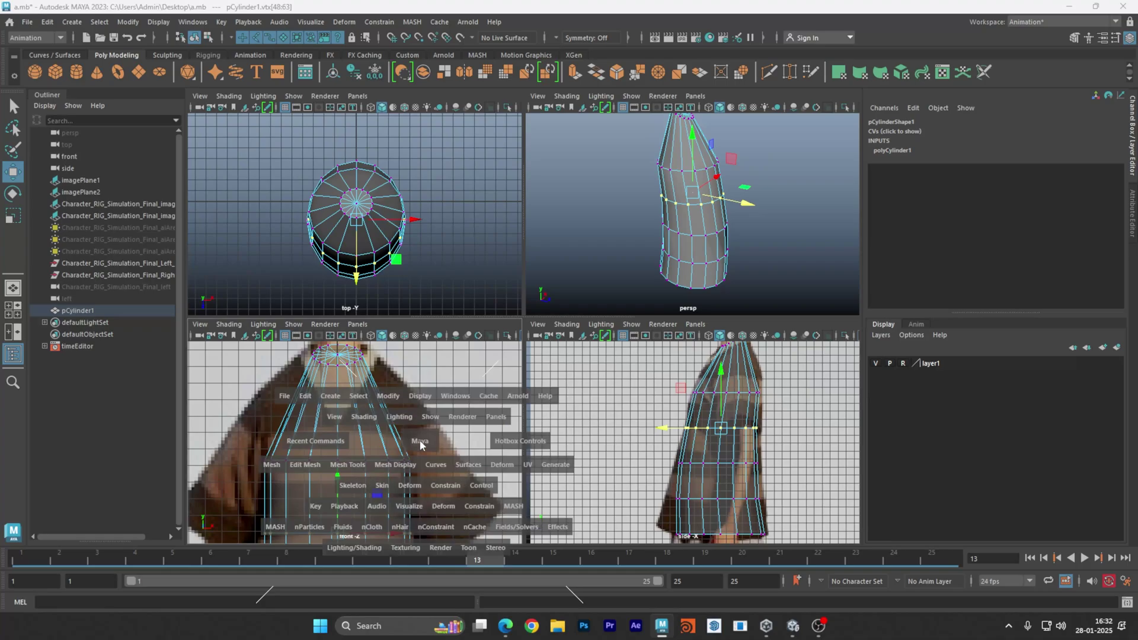
pyautogui.scroll(-3, 629, 356)
pyautogui.keyDown('alt'); pyautogui.moveTo(586, 401); pyautogui.dragTo(595, 295, button='middle'); pyautogui.keyUp('alt')
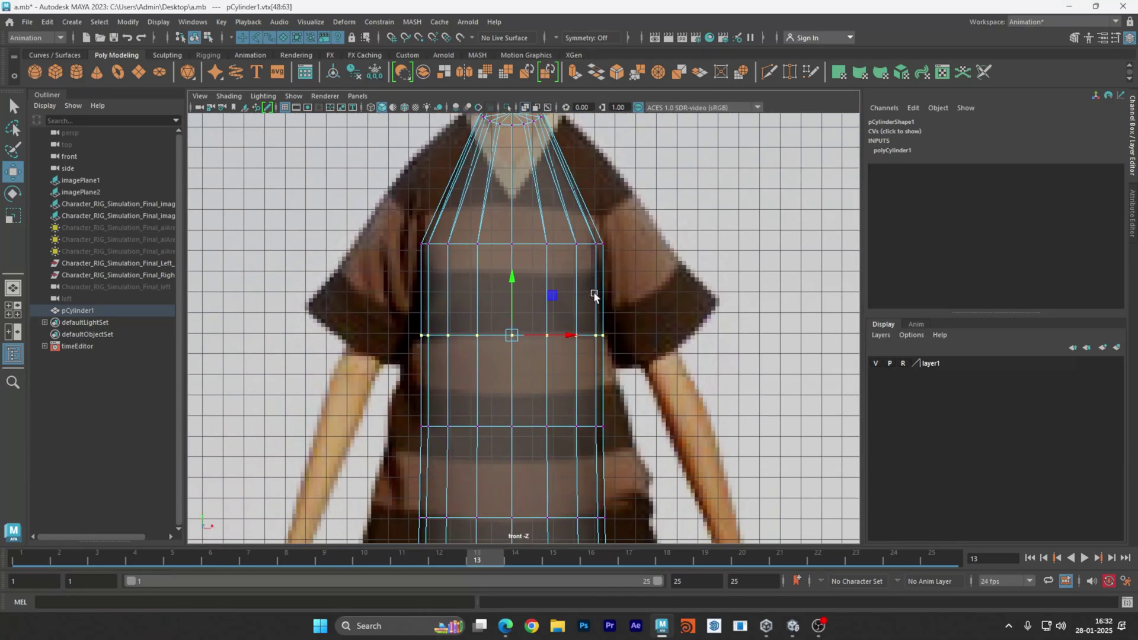
pyautogui.keyDown('alt'); pyautogui.moveTo(646, 305); pyautogui.dragTo(297, 341, button='right'); pyautogui.keyUp('alt')
pyautogui.keyDown('alt'); pyautogui.moveTo(540, 364); pyautogui.dragTo(563, 340, button='middle'); pyautogui.keyUp('alt')
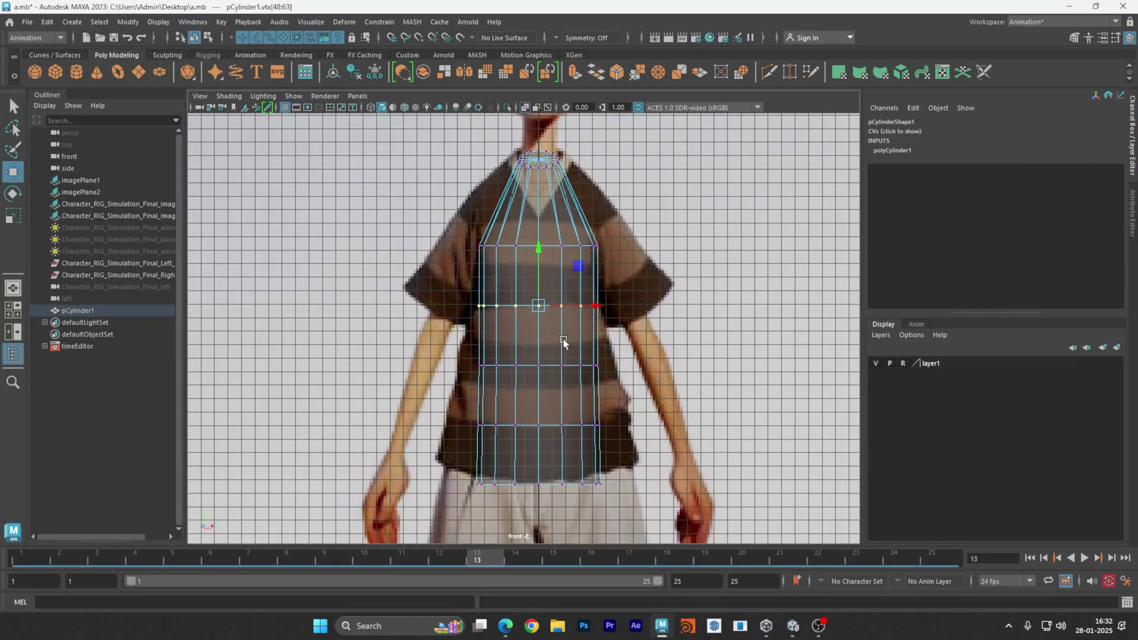
pyautogui.rightClick(551, 339)
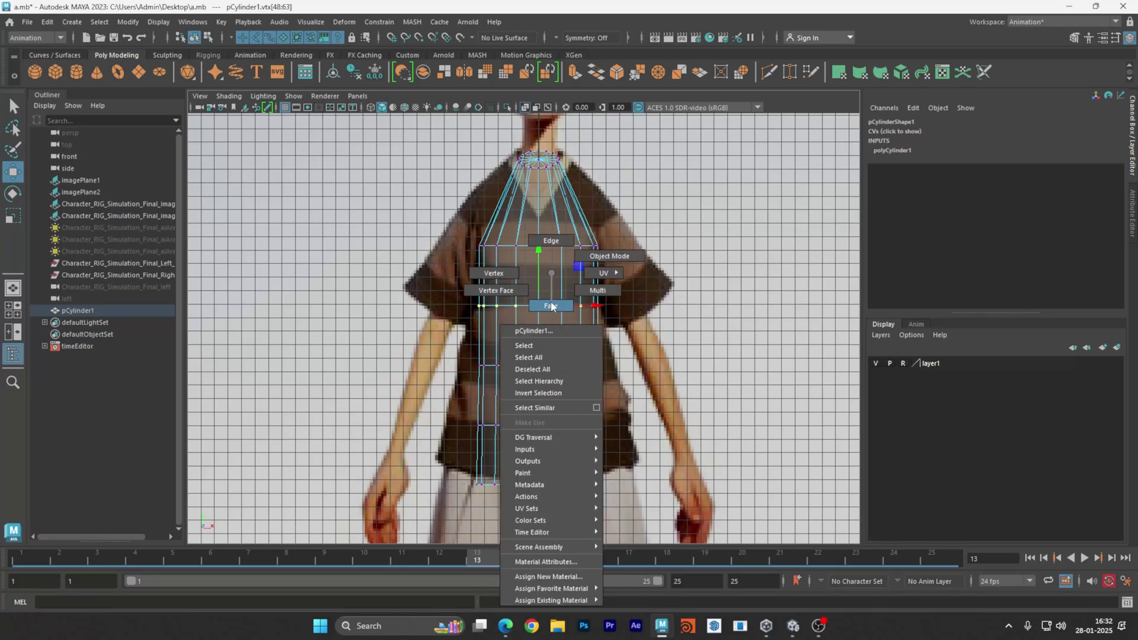
pyautogui.click(550, 305)
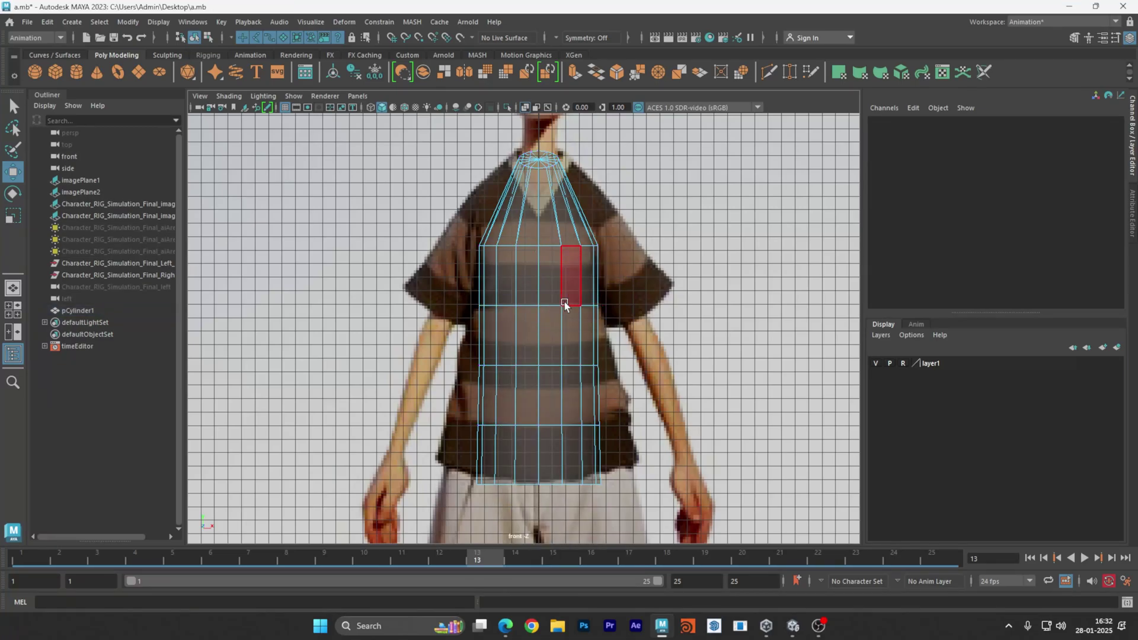
pyautogui.moveTo(435, 155); pyautogui.dragTo(530, 533)
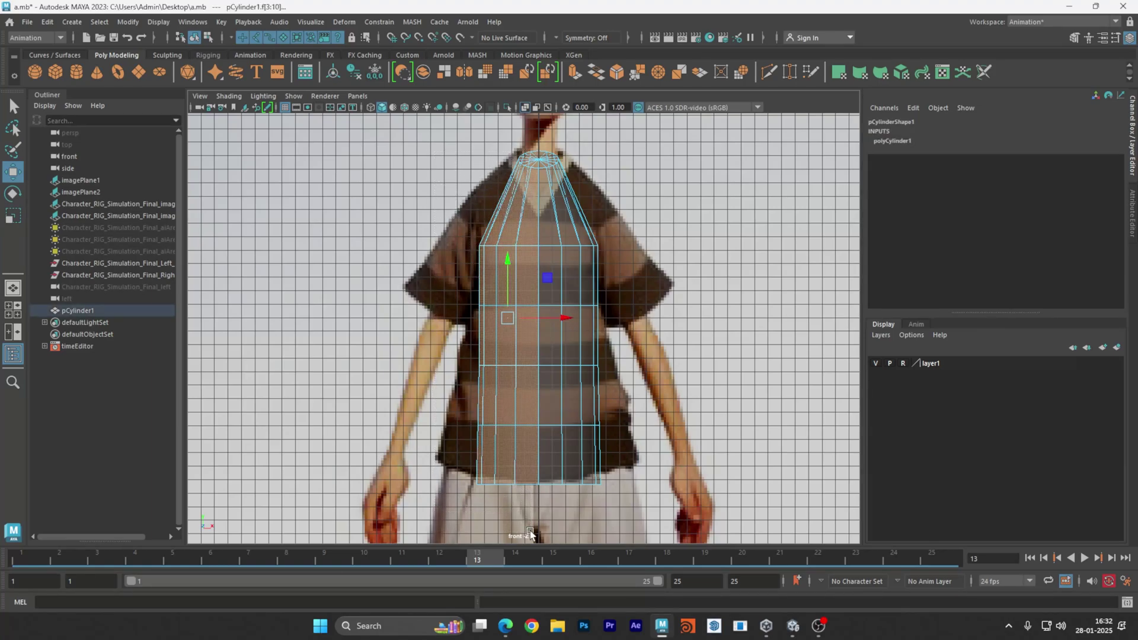
pyautogui.press('Delete')
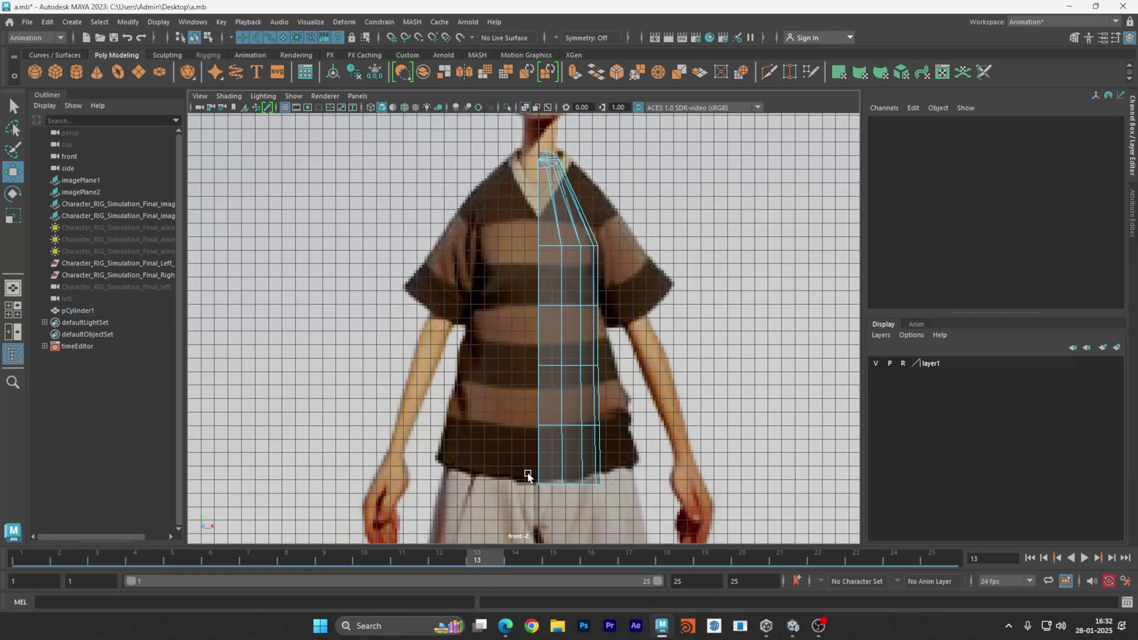
# Delete the top cap faces at the neck of the half cylinder, excluding the shoulder side faces from the selection.
pyautogui.keyDown('alt'); pyautogui.moveTo(638, 205); pyautogui.dragTo(627, 305, button='middle'); pyautogui.keyUp('alt')
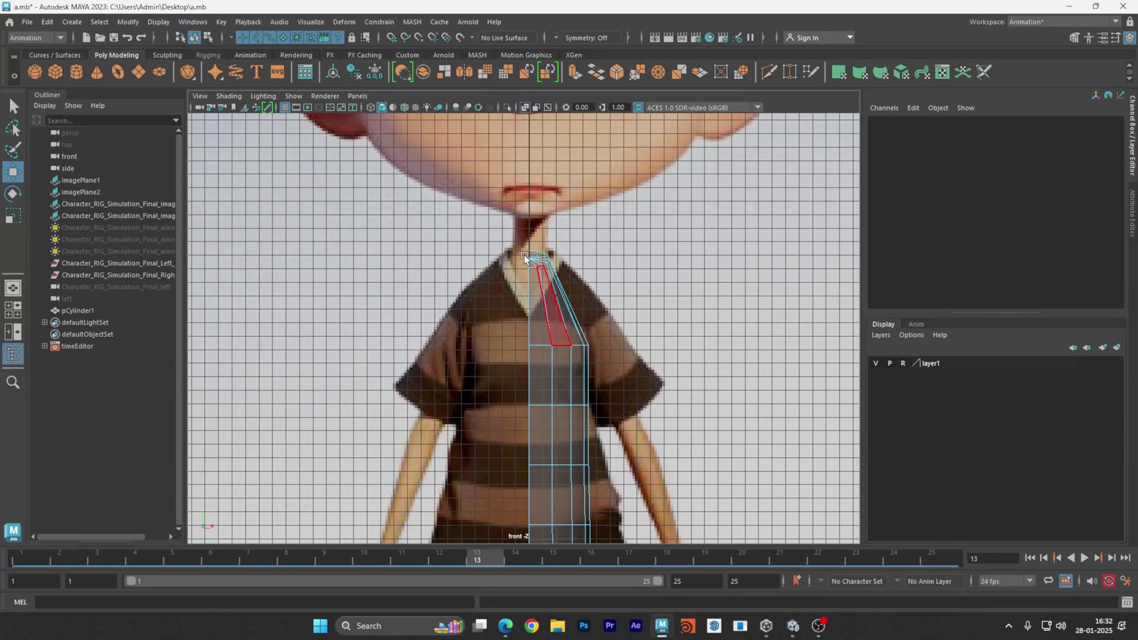
pyautogui.keyDown('alt'); pyautogui.moveTo(524, 257); pyautogui.dragTo(754, 284, button='right'); pyautogui.keyUp('alt')
pyautogui.keyDown('alt'); pyautogui.moveTo(664, 399); pyautogui.dragTo(683, 144, button='middle'); pyautogui.keyUp('alt')
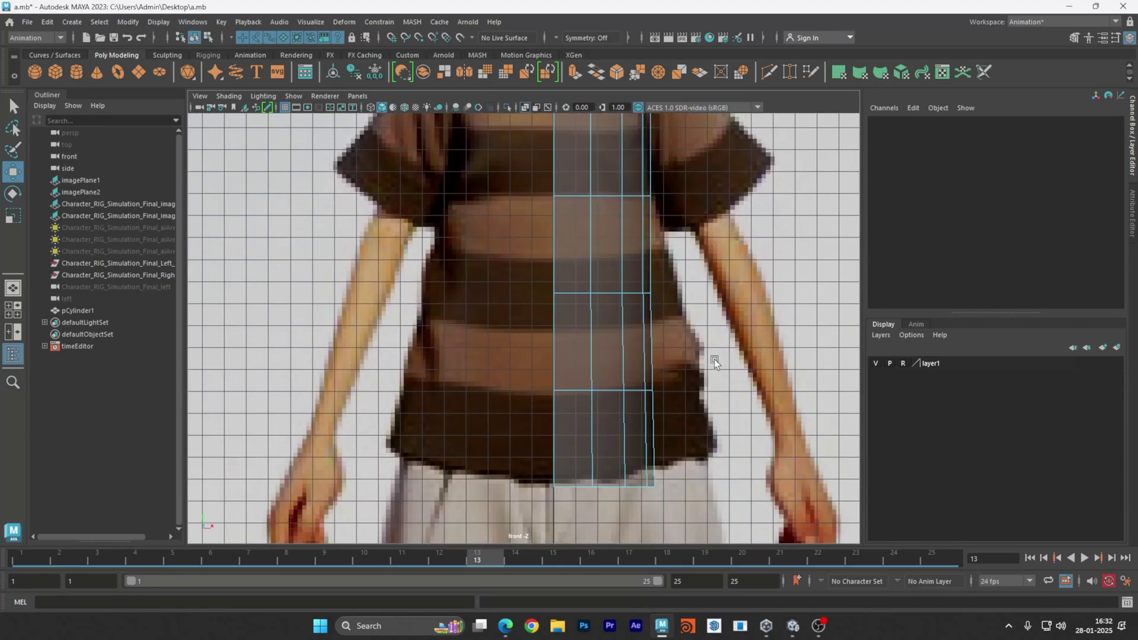
pyautogui.keyDown('alt'); pyautogui.moveTo(597, 422); pyautogui.dragTo(568, 540, button='middle'); pyautogui.keyUp('alt')
pyautogui.keyDown('alt'); pyautogui.moveTo(670, 173); pyautogui.dragTo(676, 333, button='middle'); pyautogui.keyUp('alt')
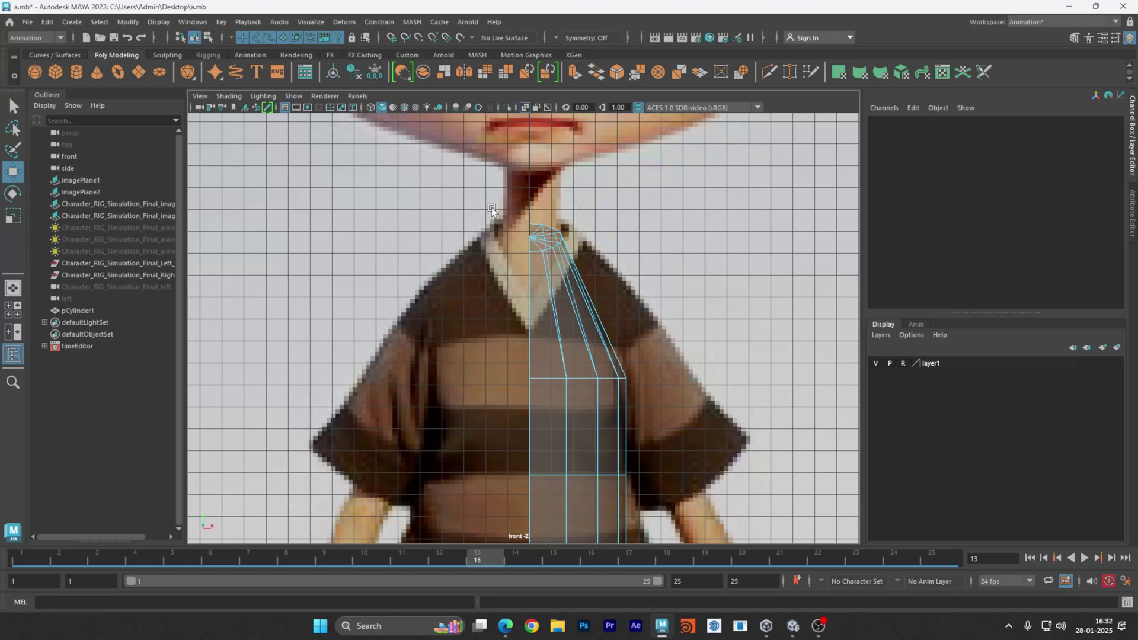
pyautogui.moveTo(458, 200); pyautogui.dragTo(633, 274)
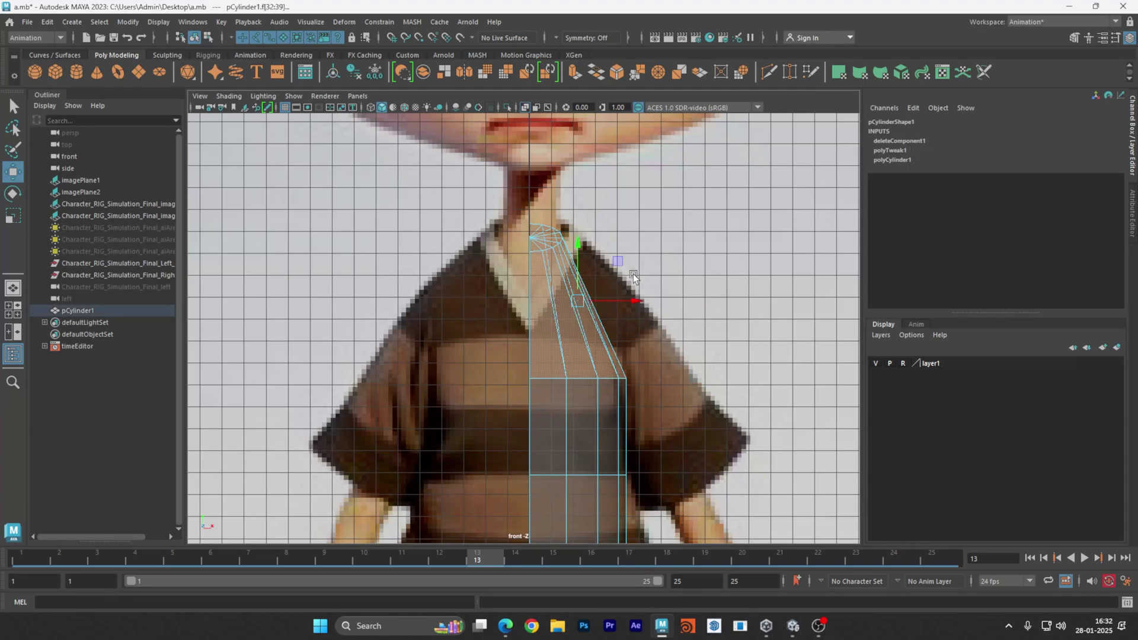
pyautogui.press('space')
pyautogui.press('space')
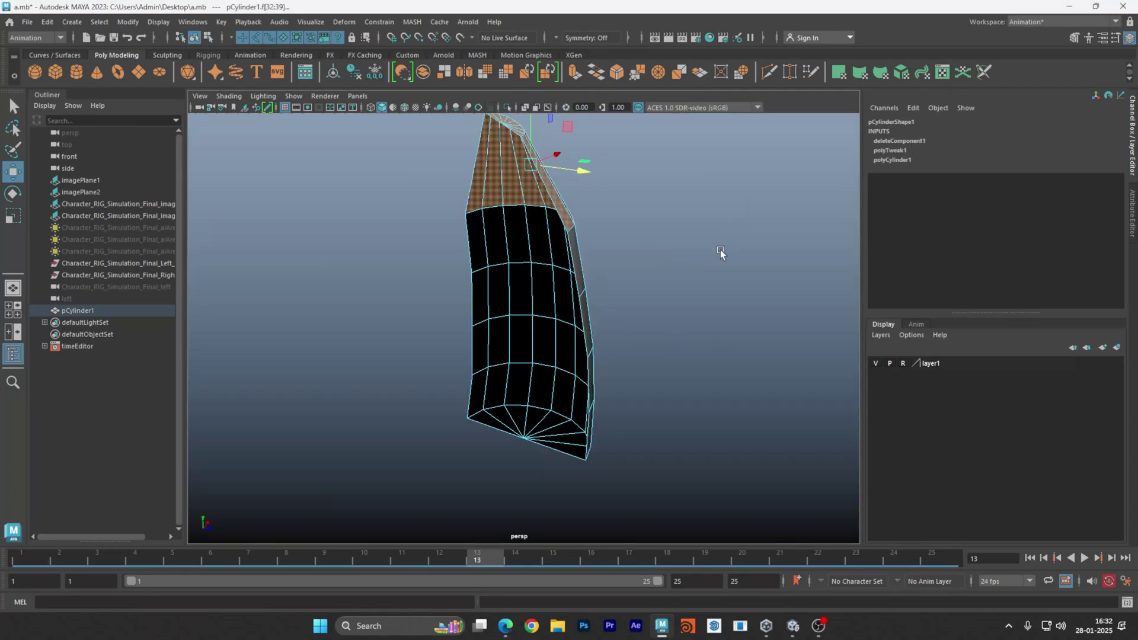
pyautogui.keyDown('alt'); pyautogui.moveTo(635, 267); pyautogui.dragTo(562, 234); pyautogui.keyUp('alt')
pyautogui.keyDown('alt'); pyautogui.moveTo(593, 233); pyautogui.dragTo(592, 325, button='middle'); pyautogui.keyUp('alt')
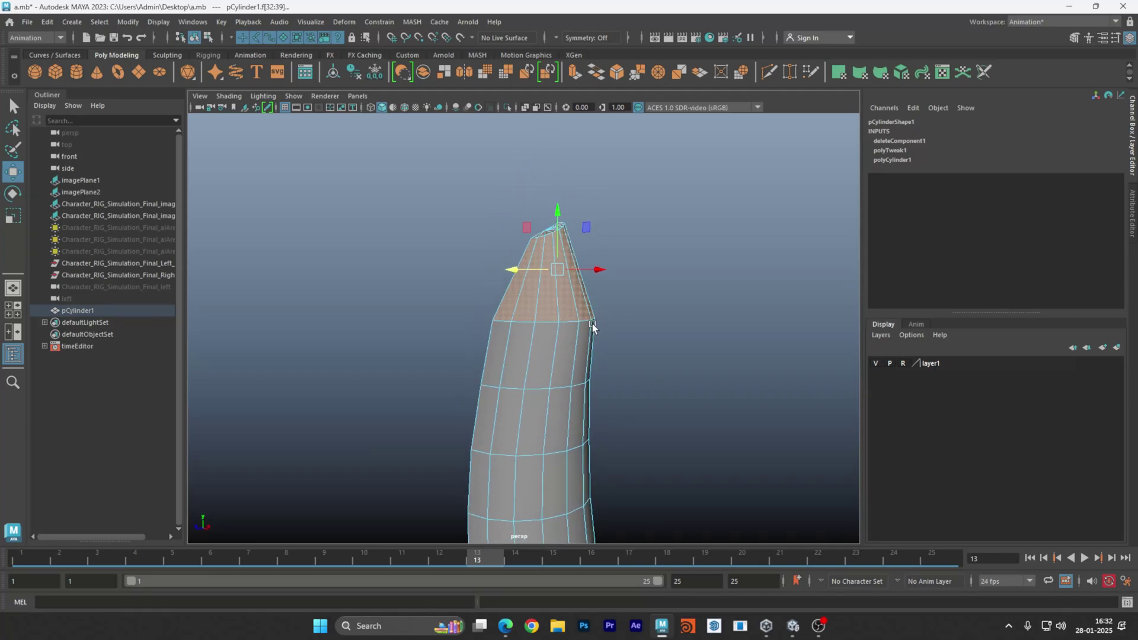
pyautogui.moveTo(593, 325)
pyautogui.keyDown('alt'); pyautogui.mouseDown()
pyautogui.moveTo(522, 340)
pyautogui.moveTo(519, 321)
pyautogui.moveTo(486, 322)
pyautogui.moveTo(617, 326)
pyautogui.moveTo(604, 330)
pyautogui.mouseUp(); pyautogui.keyUp('alt')
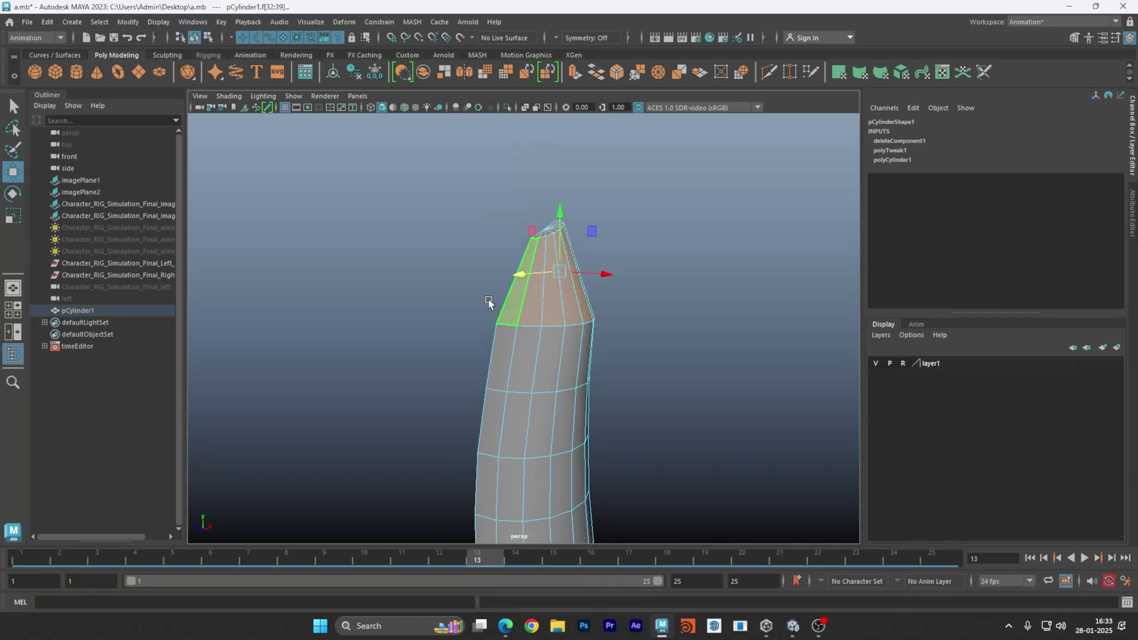
pyautogui.moveTo(394, 374); pyautogui.dragTo(629, 313)
pyautogui.press('Delete')
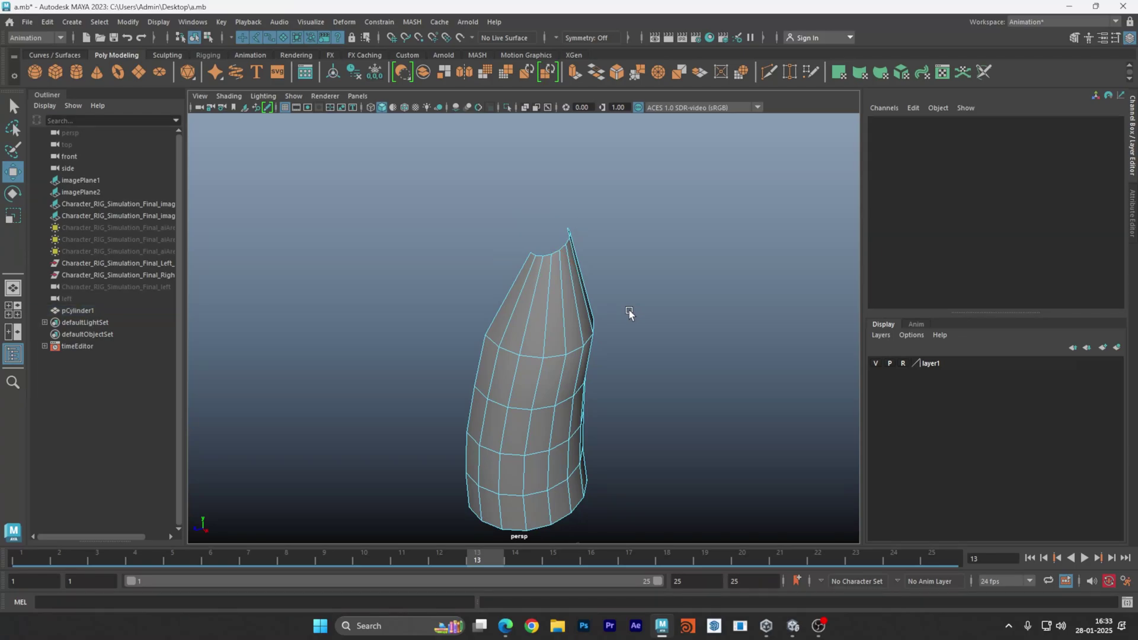
# Delete the bottom cap faces of the half cylinder, excluding the lowest band of side faces from the selection.
pyautogui.keyDown('alt'); pyautogui.moveTo(619, 480); pyautogui.dragTo(662, 307); pyautogui.keyUp('alt')
pyautogui.moveTo(444, 406); pyautogui.dragTo(668, 332)
pyautogui.keyDown('alt'); pyautogui.moveTo(646, 385); pyautogui.dragTo(615, 396); pyautogui.keyUp('alt')
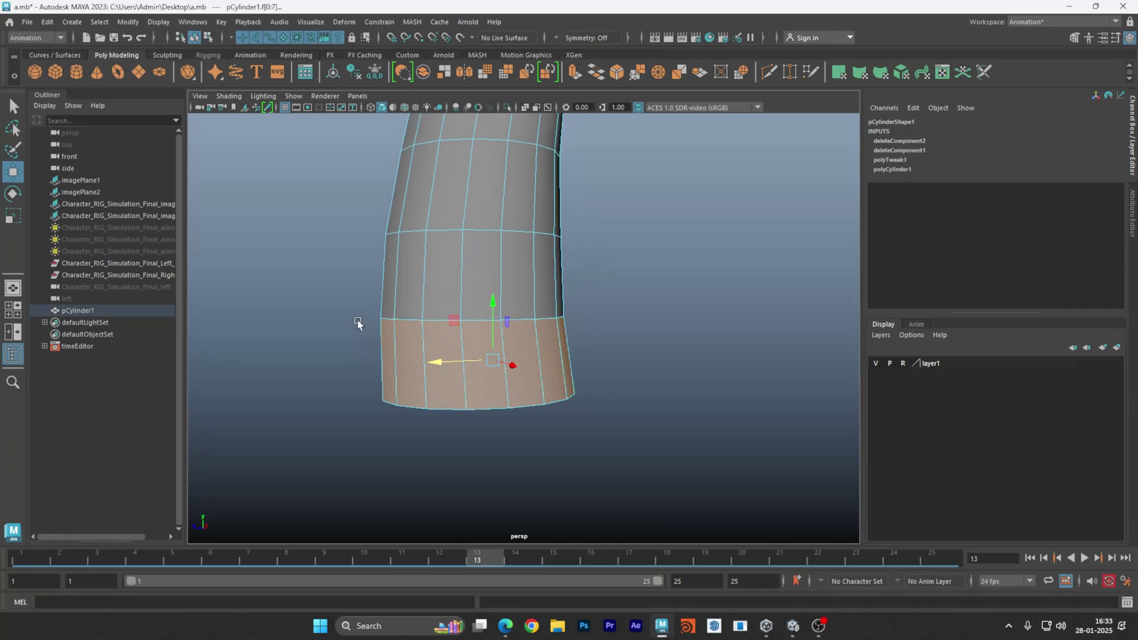
pyautogui.moveTo(321, 281); pyautogui.dragTo(646, 340)
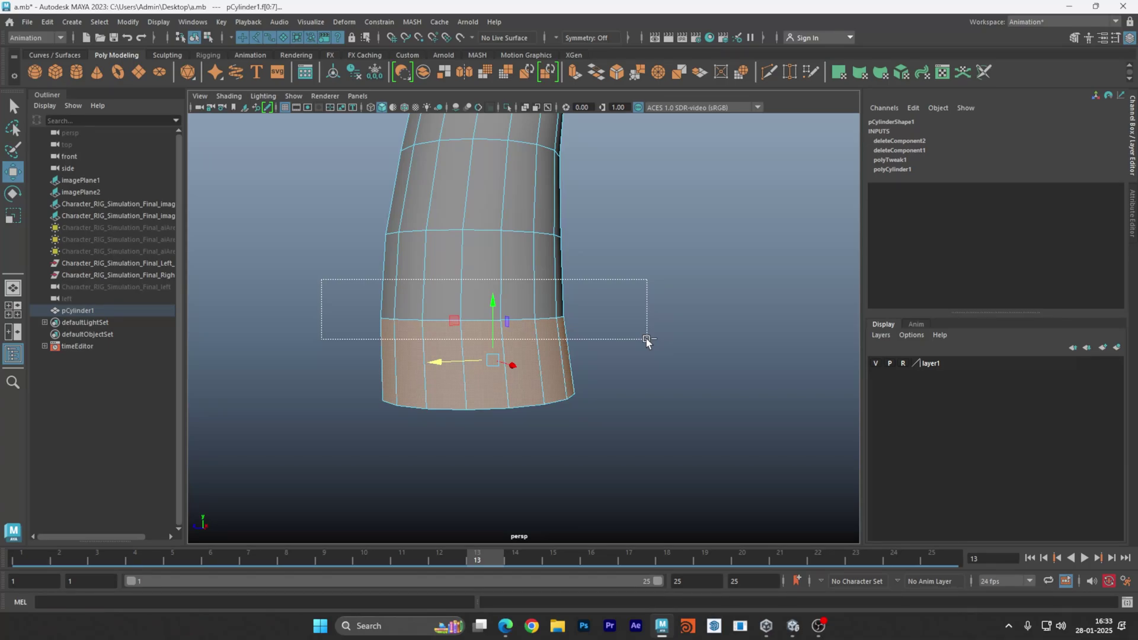
pyautogui.moveTo(647, 340); pyautogui.dragTo(674, 347)
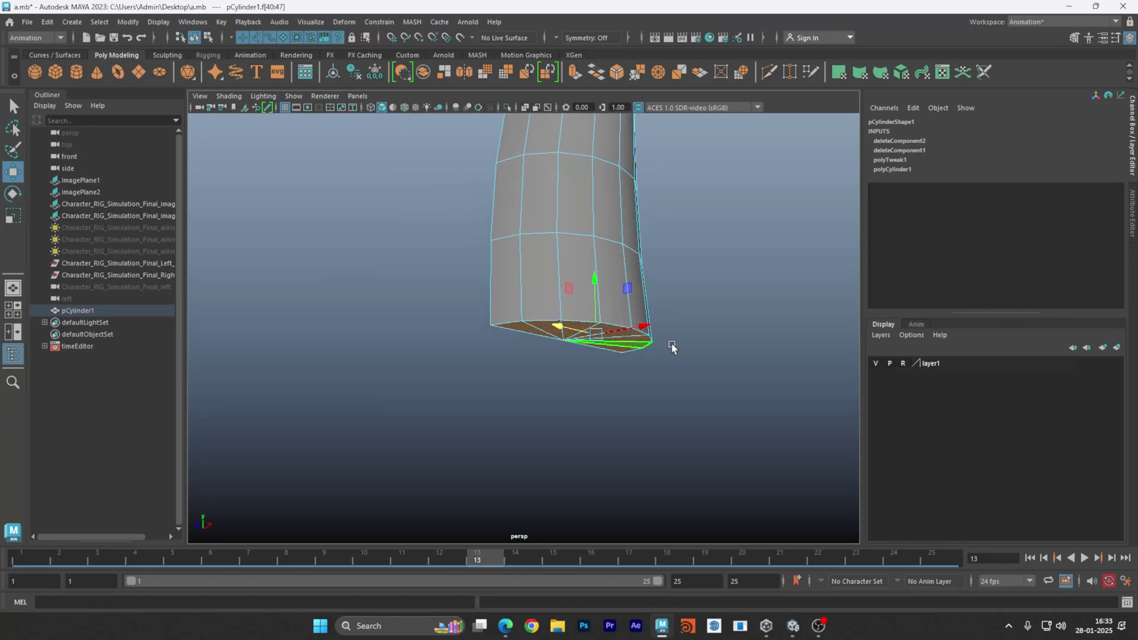
pyautogui.press('Delete')
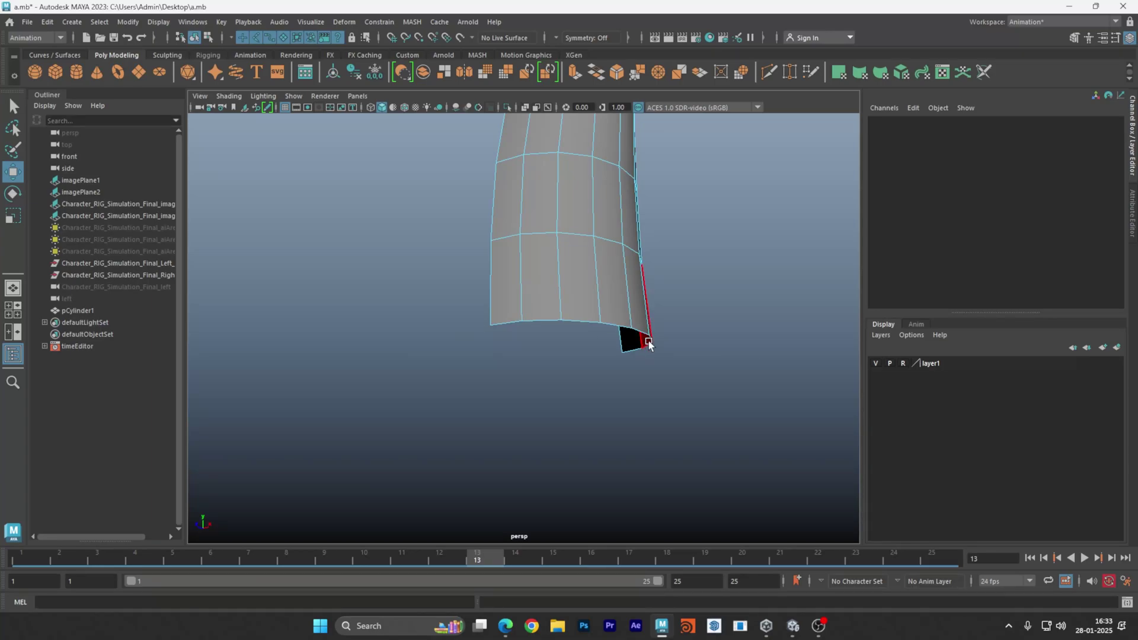
# Compare the half torso's width with the shirt outline in the front reference from chest to hem.
pyautogui.keyDown('alt'); pyautogui.moveTo(719, 320); pyautogui.dragTo(623, 349); pyautogui.keyUp('alt')
pyautogui.press('space')
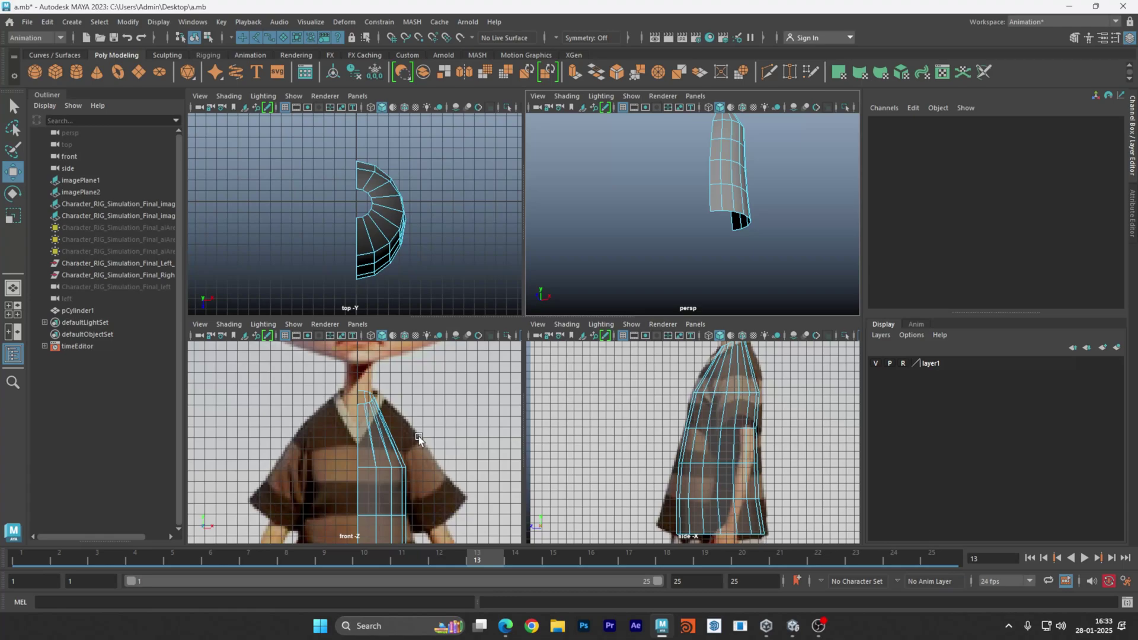
pyautogui.press('space')
pyautogui.keyDown('alt'); pyautogui.moveTo(594, 452); pyautogui.dragTo(572, 359, button='middle'); pyautogui.keyUp('alt')
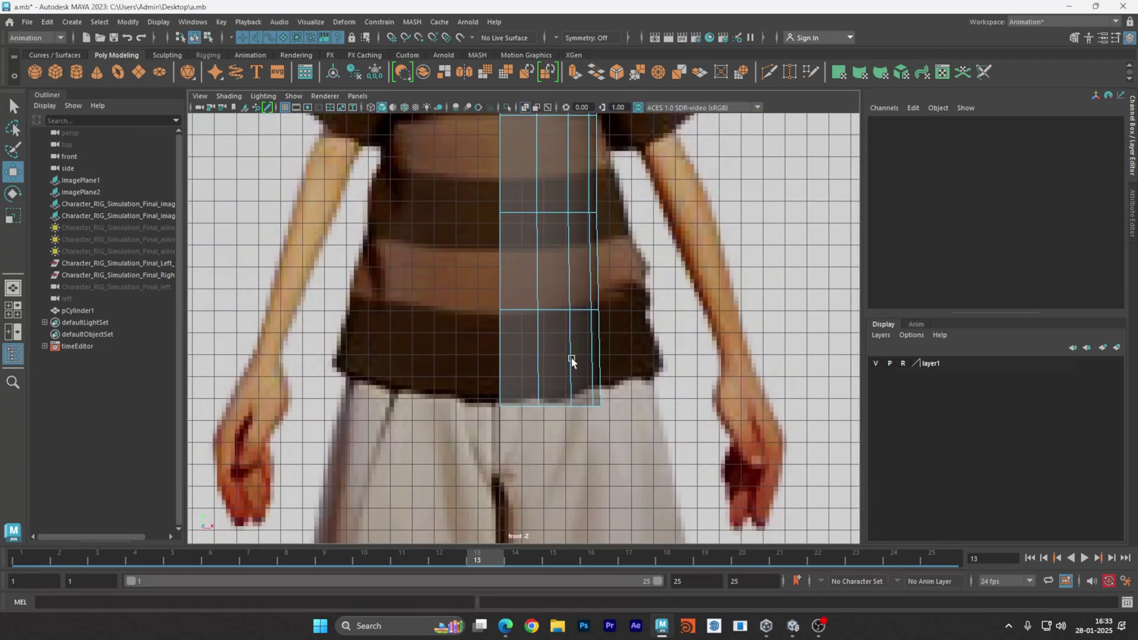
pyautogui.scroll(3, 759, 372)
pyautogui.moveTo(599, 273); pyautogui.dragTo(549, 276, button='right')
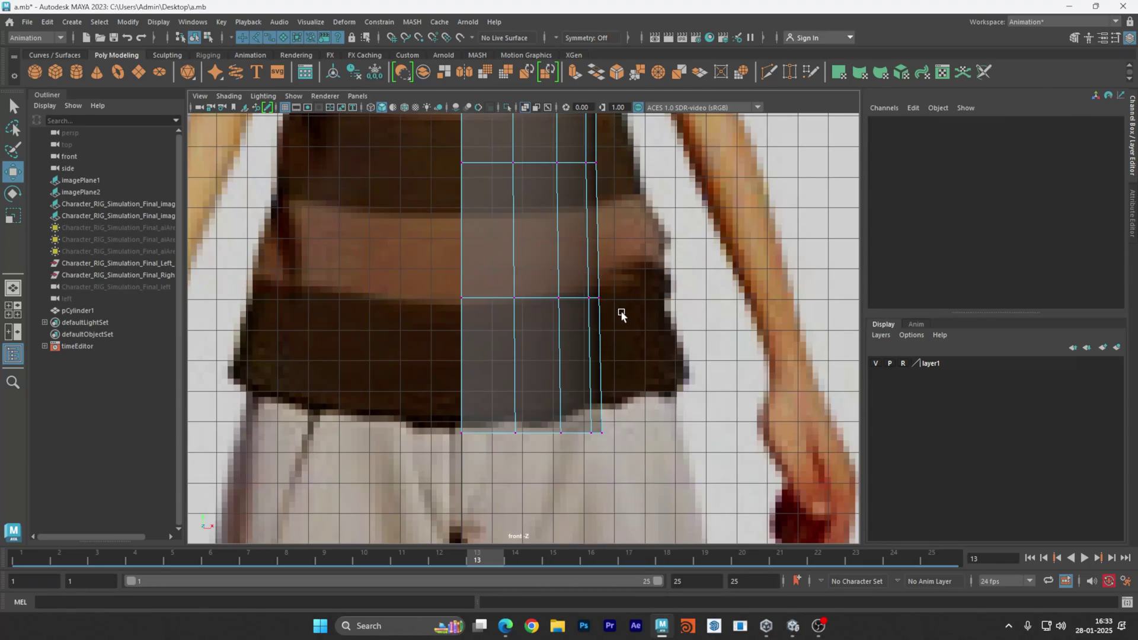
pyautogui.scroll(-6, 625, 301)
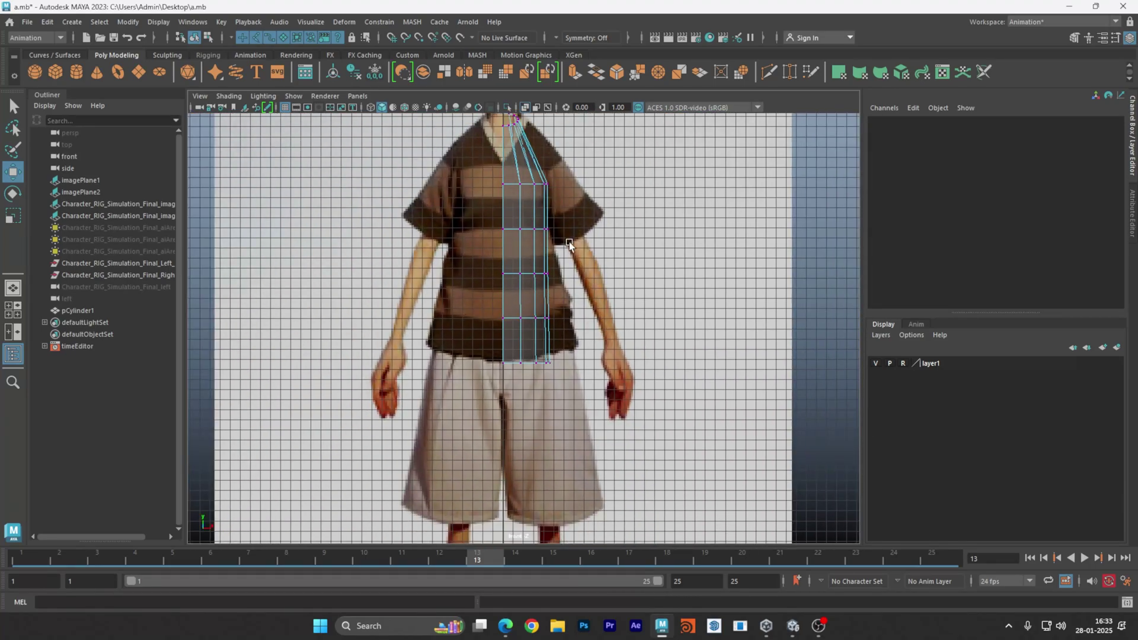
pyautogui.keyDown('alt'); pyautogui.moveTo(569, 245); pyautogui.dragTo(571, 291, button='middle'); pyautogui.keyUp('alt')
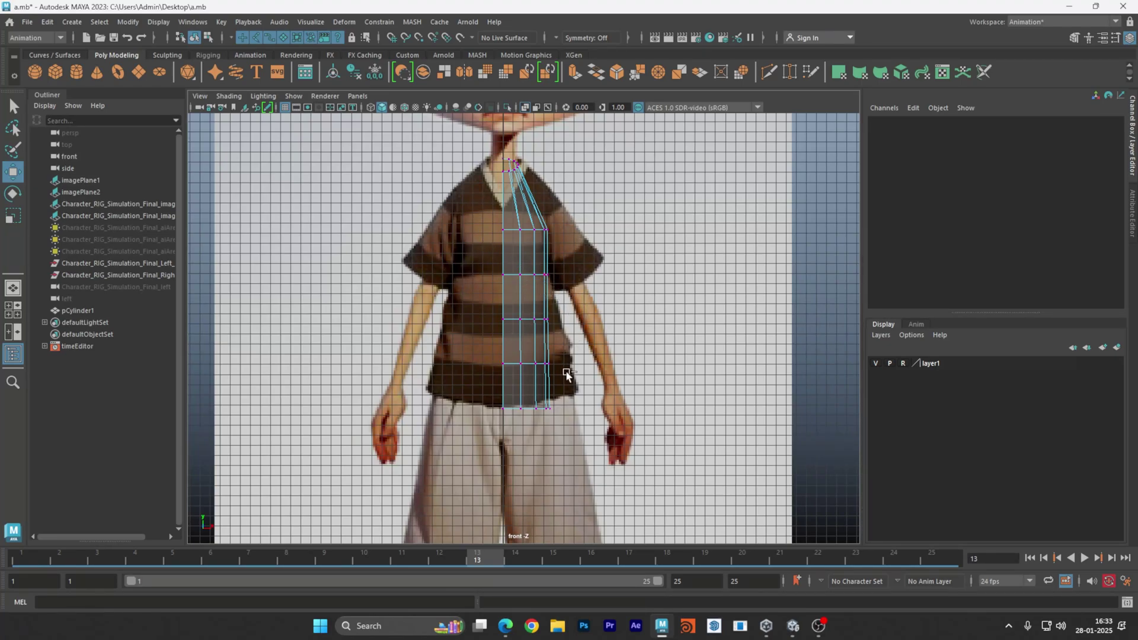
# Undo the cap and half deletions back to the full cylinder with its third vertex ring from the top selected.
pyautogui.hotkey('ctrl', 'z')
pyautogui.hotkey('ctrl', 'z')
pyautogui.hotkey('ctrl', 'z')
pyautogui.hotkey('ctrl', 'z')
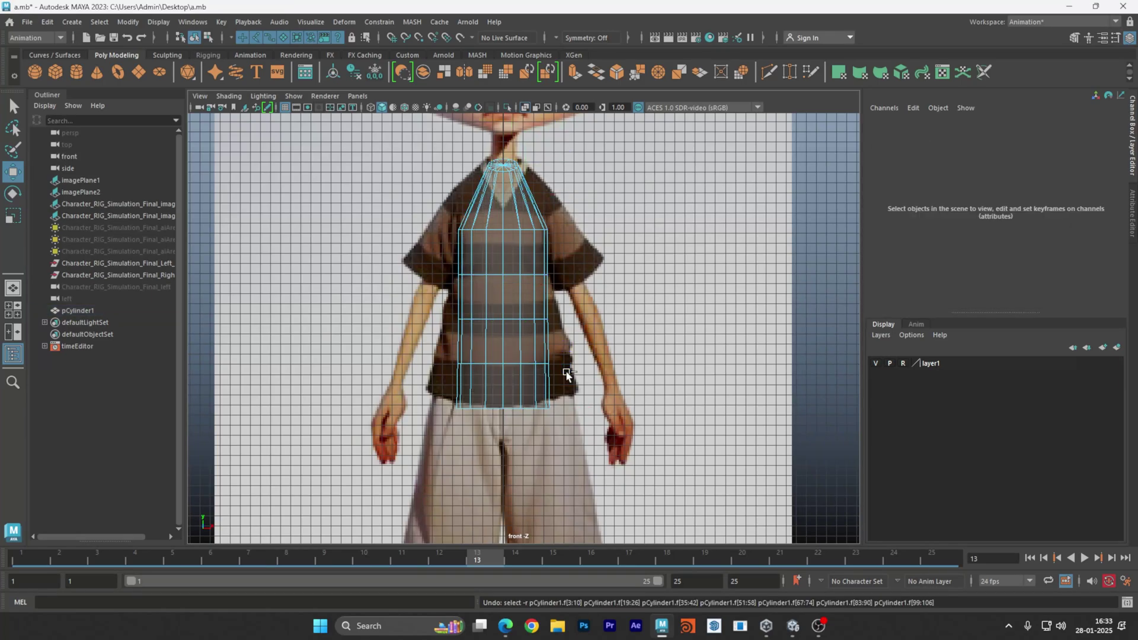
pyautogui.hotkey('ctrl', 'z')
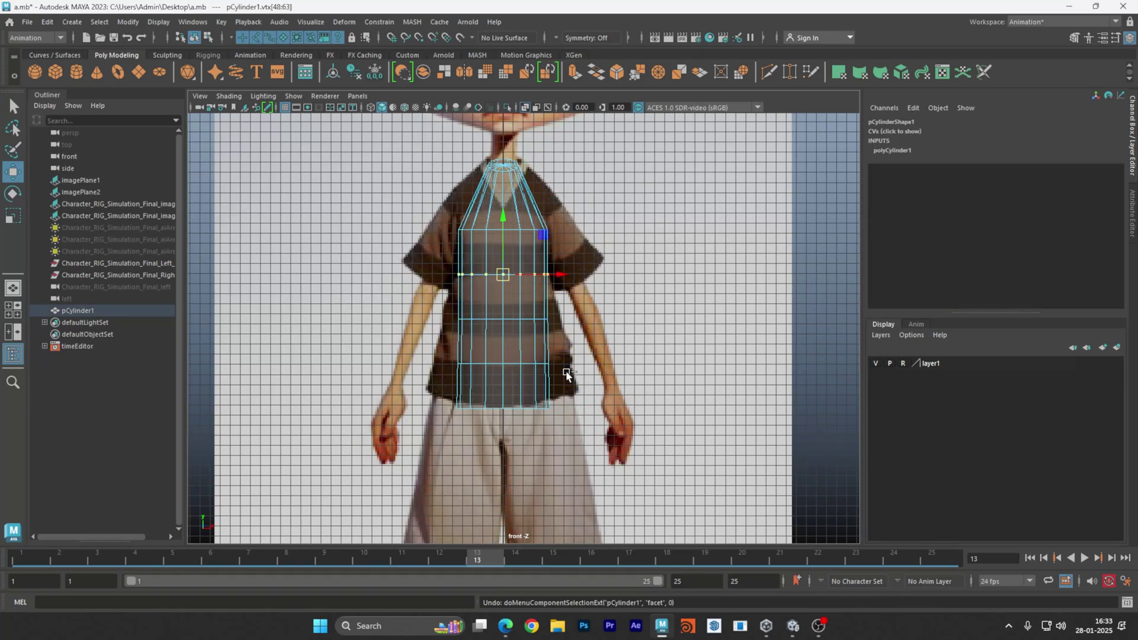
pyautogui.press('space')
pyautogui.press('space')
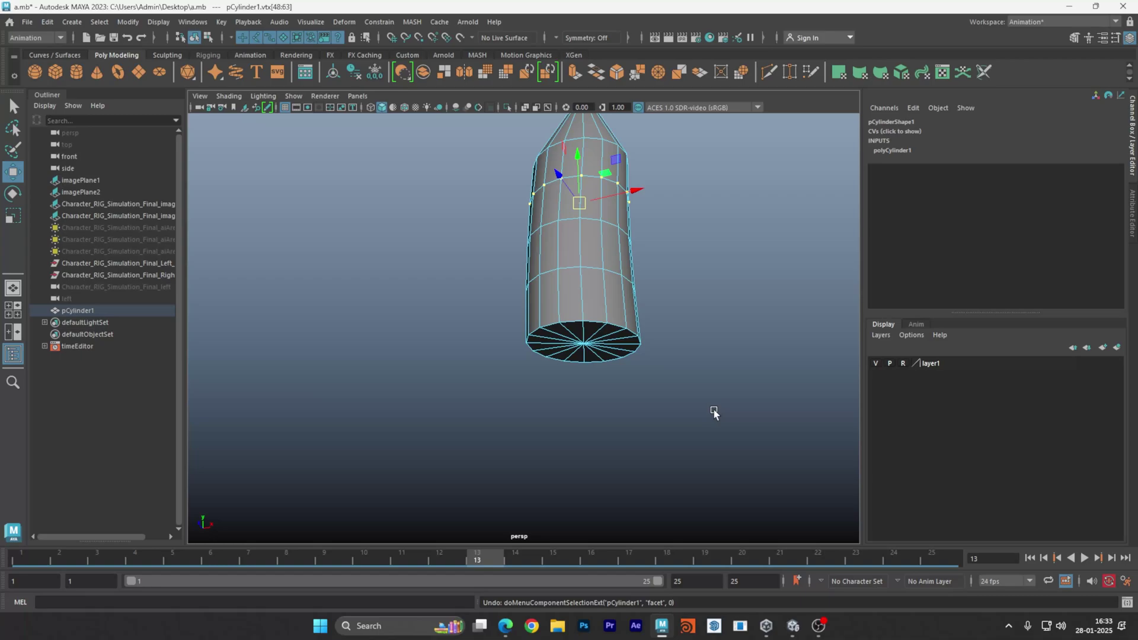
pyautogui.keyDown('alt'); pyautogui.moveTo(683, 318); pyautogui.dragTo(650, 381); pyautogui.keyUp('alt')
# Scale the third vertex ring from the top up slightly against the front reference and deselect it.
pyautogui.press('space')
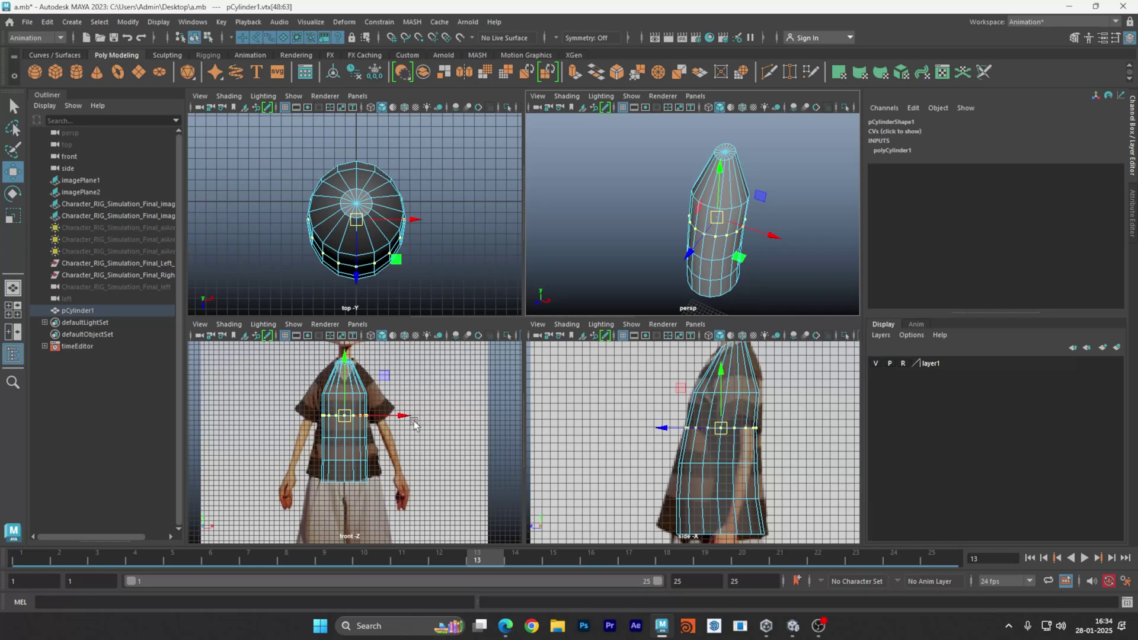
pyautogui.press('space')
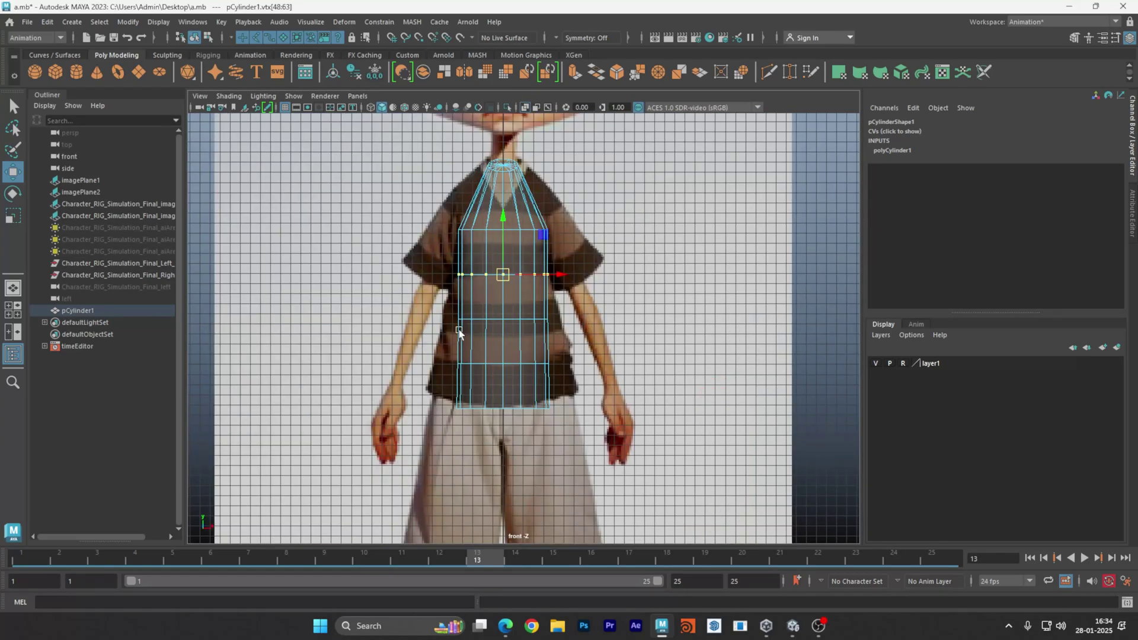
pyautogui.scroll(3, 459, 329)
pyautogui.scroll(2, 573, 319)
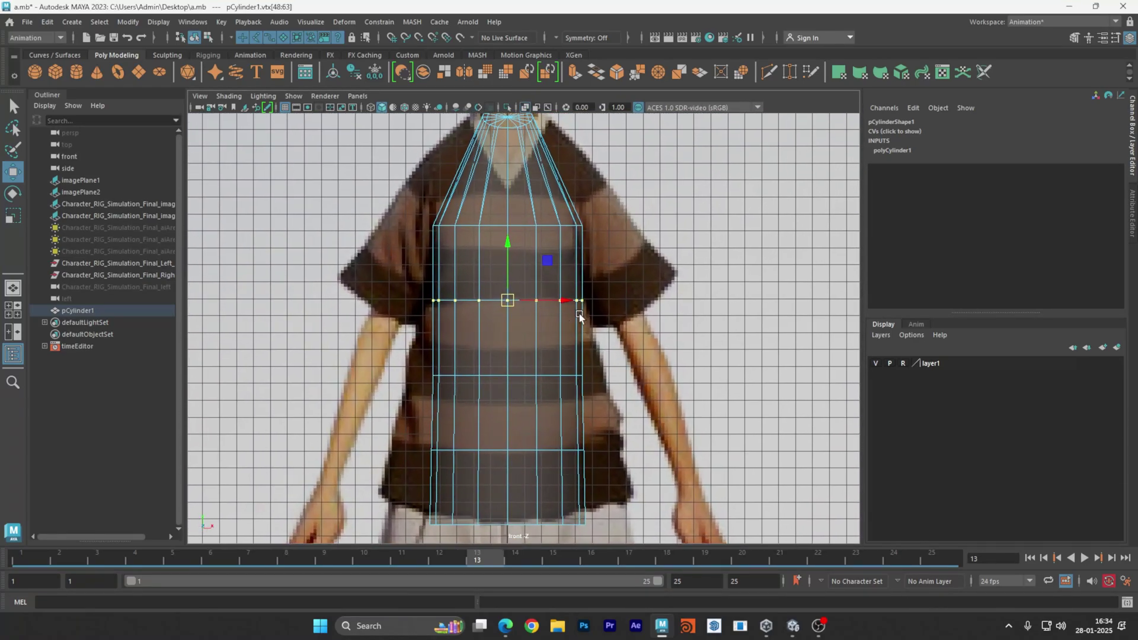
pyautogui.press('r')
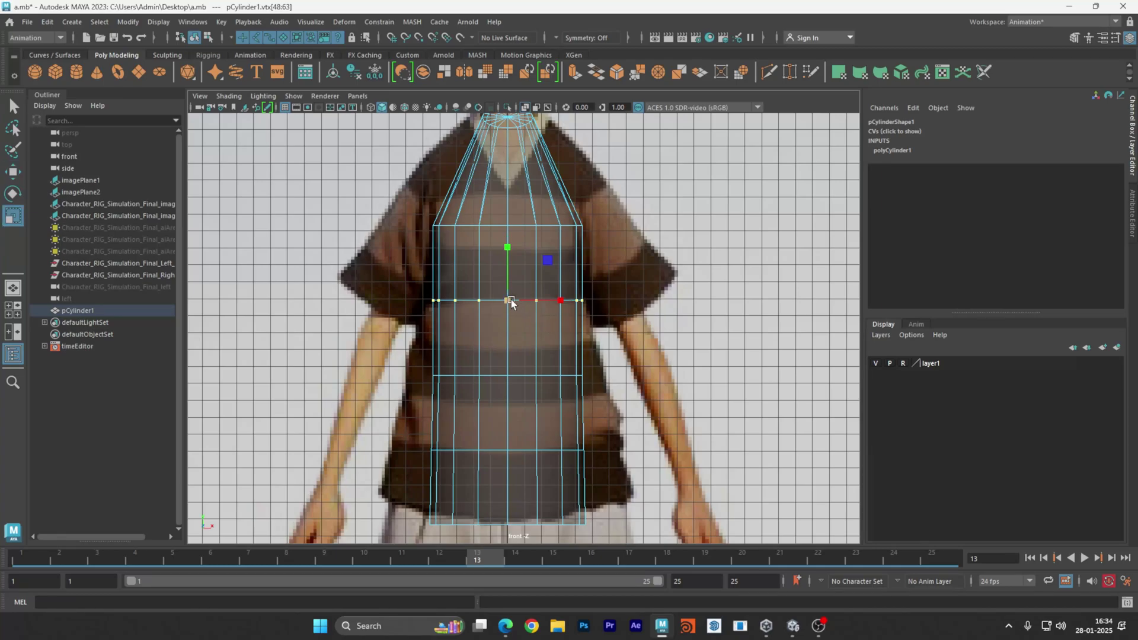
pyautogui.moveTo(511, 300); pyautogui.dragTo(515, 297)
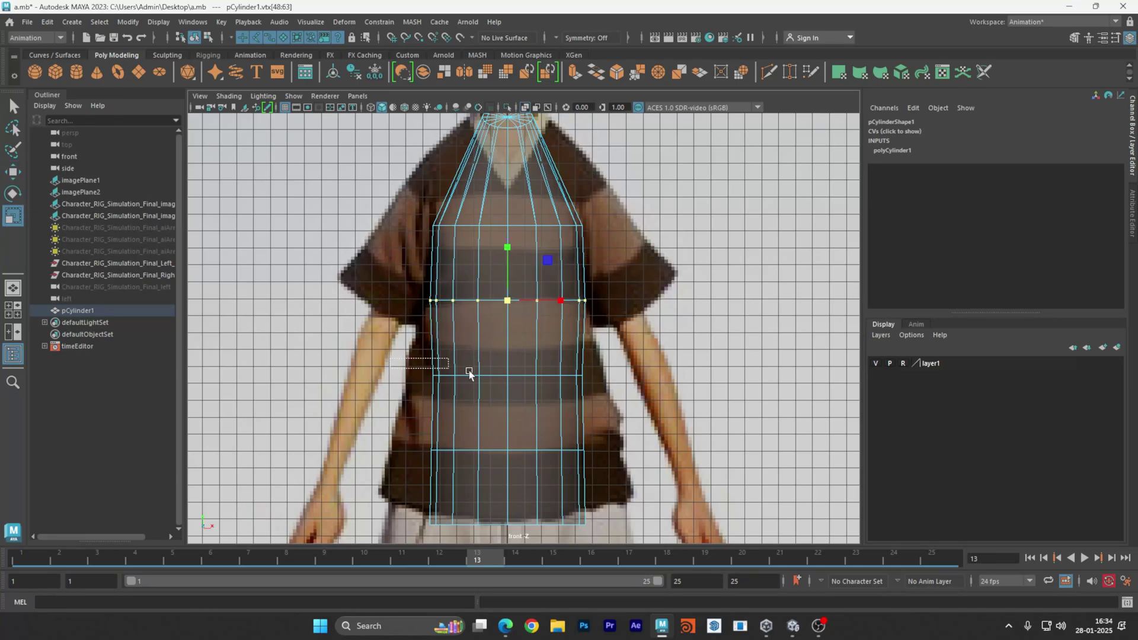
pyautogui.click(571, 389)
# Scale up the fourth and fifth vertex rings from the top to widen the torso toward the shirt outline.
pyautogui.moveTo(531, 290); pyautogui.dragTo(474, 296, button='right')
pyautogui.moveTo(405, 360); pyautogui.dragTo(589, 391)
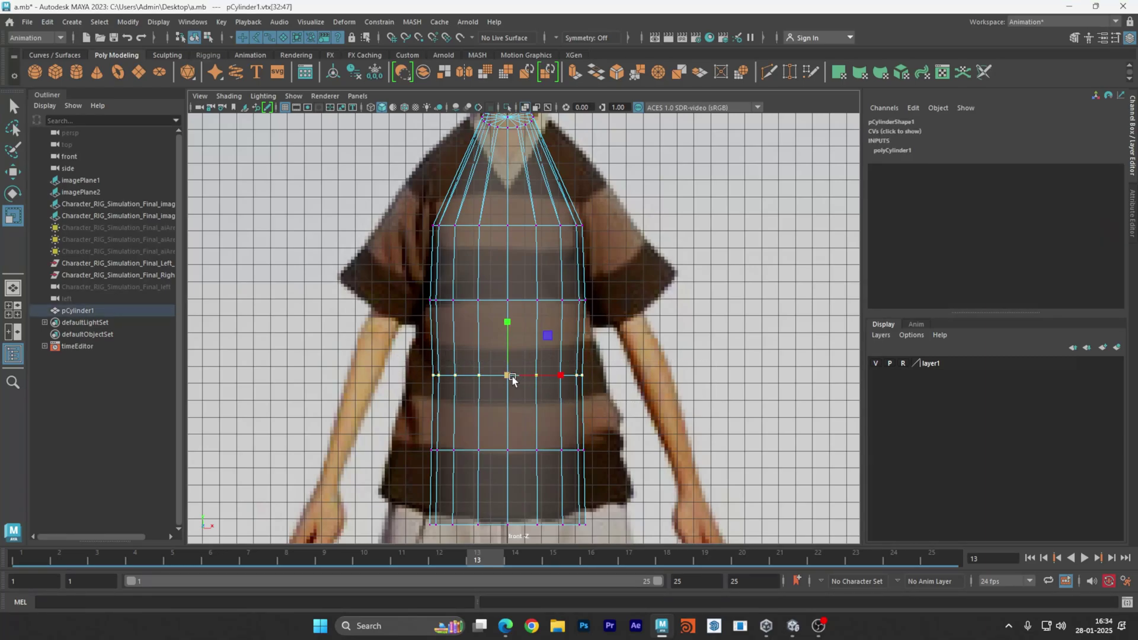
pyautogui.moveTo(509, 376); pyautogui.dragTo(527, 375)
pyautogui.keyDown('alt'); pyautogui.moveTo(589, 416); pyautogui.dragTo(579, 338, button='middle'); pyautogui.keyUp('alt')
pyautogui.moveTo(385, 354); pyautogui.dragTo(593, 392)
pyautogui.moveTo(497, 375); pyautogui.dragTo(516, 363)
# Scale up the bottom vertex ring so the torso flares toward the shirt hem.
pyautogui.keyDown('alt'); pyautogui.moveTo(526, 424); pyautogui.dragTo(531, 367, button='middle'); pyautogui.keyUp('alt')
pyautogui.moveTo(405, 375); pyautogui.dragTo(703, 432)
pyautogui.moveTo(491, 394); pyautogui.dragTo(534, 379)
# Scale the third vertex ring from the top up a little more to widen the chest below the armpits.
pyautogui.keyDown('alt'); pyautogui.moveTo(533, 380); pyautogui.dragTo(573, 442, button='middle'); pyautogui.keyUp('alt')
pyautogui.moveTo(374, 337); pyautogui.dragTo(590, 365)
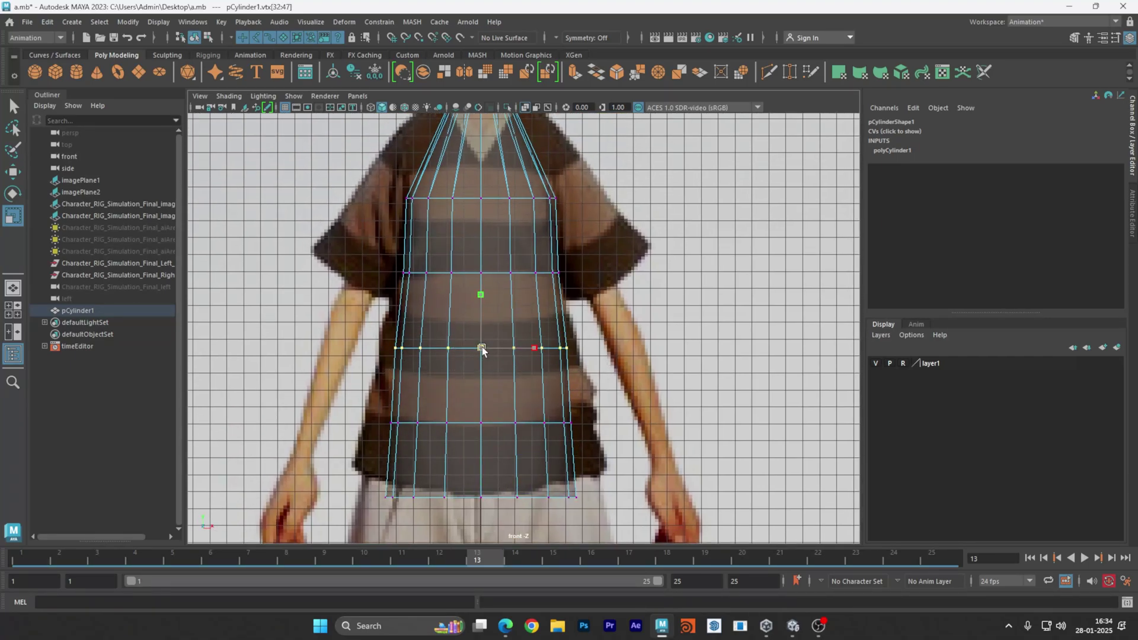
pyautogui.keyDown('alt'); pyautogui.moveTo(482, 347); pyautogui.dragTo(516, 389, button='middle'); pyautogui.keyUp('alt')
pyautogui.moveTo(392, 329); pyautogui.dragTo(580, 363)
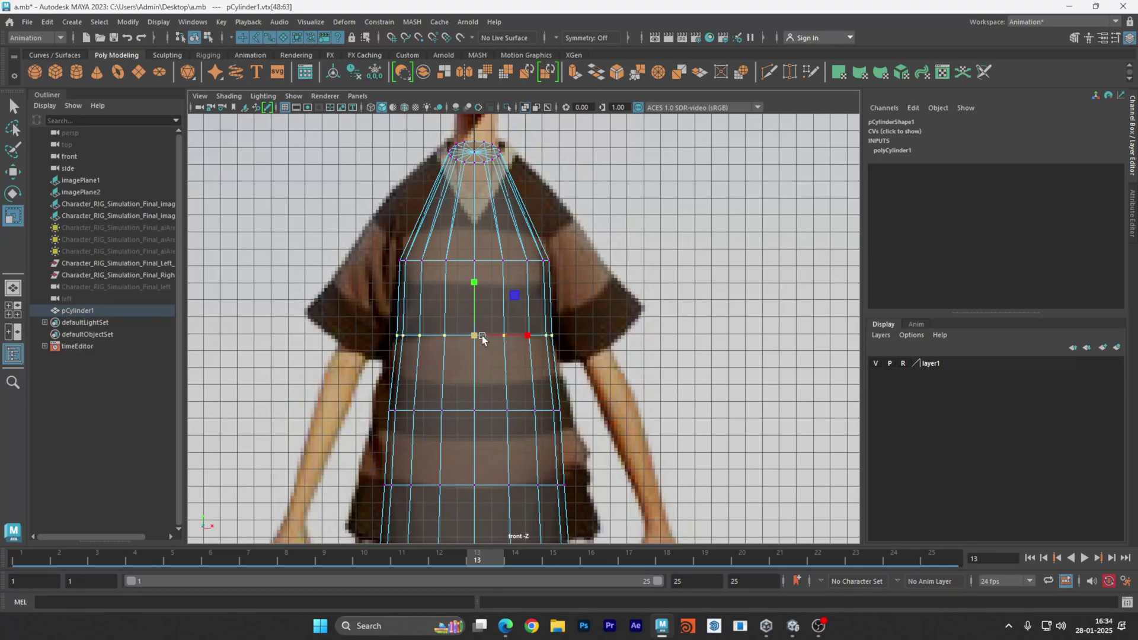
pyautogui.moveTo(481, 335); pyautogui.dragTo(483, 329)
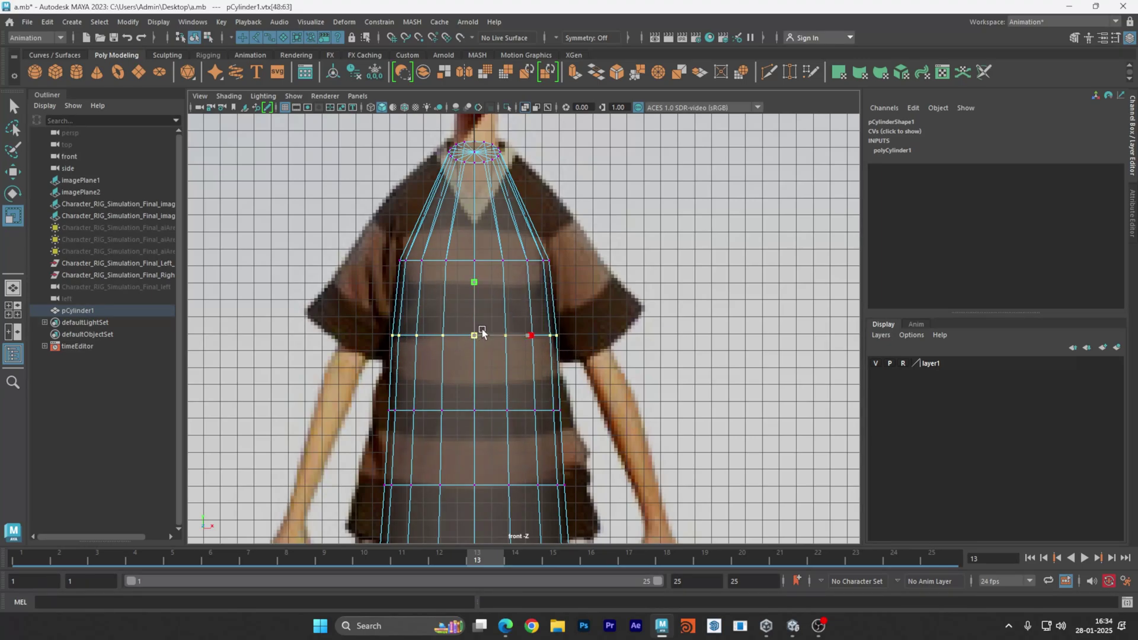
# Enlarge the fourth and fifth vertex rings from the top slightly to even out the side contour, then deselect.
pyautogui.keyDown('alt'); pyautogui.moveTo(514, 407); pyautogui.dragTo(540, 325, button='middle'); pyautogui.keyUp('alt')
pyautogui.moveTo(395, 315); pyautogui.dragTo(604, 353)
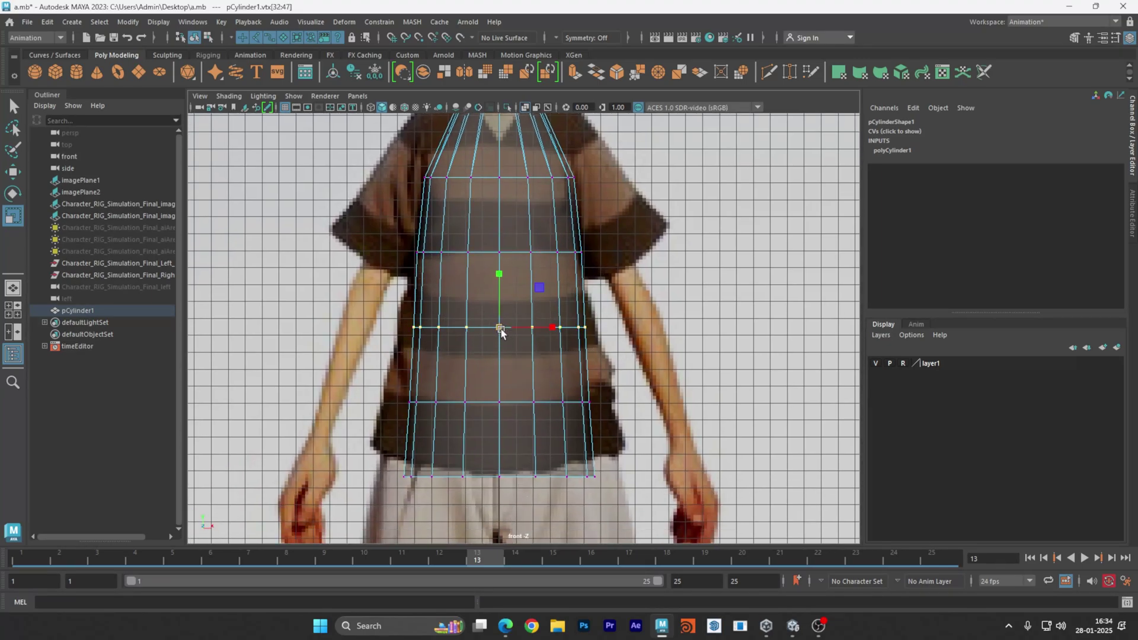
pyautogui.moveTo(386, 385); pyautogui.dragTo(587, 409)
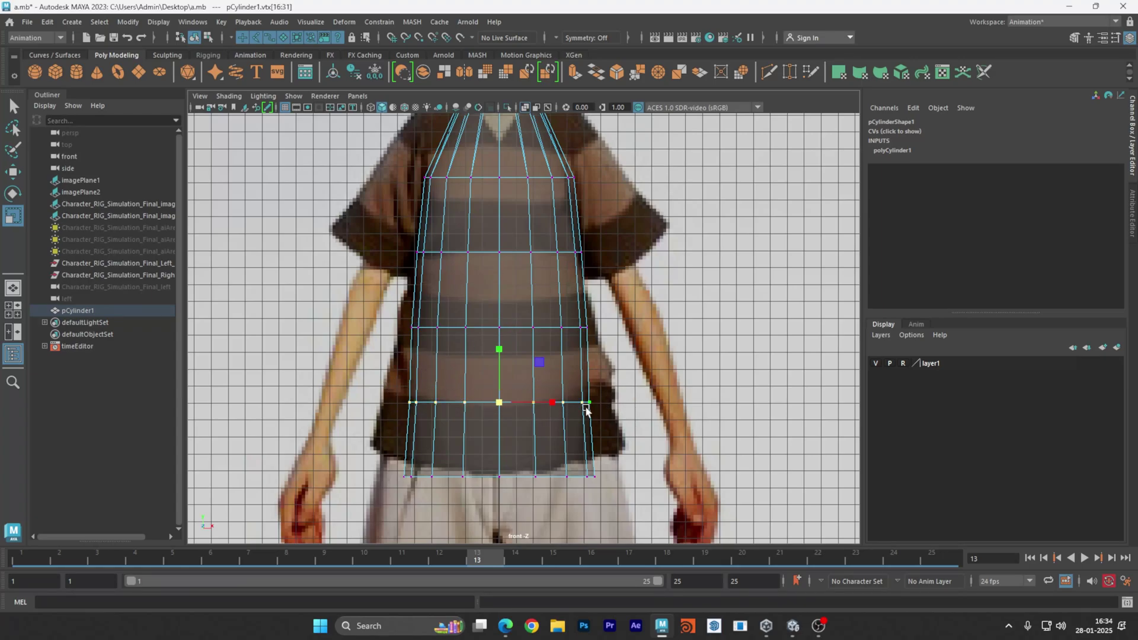
pyautogui.moveTo(492, 406); pyautogui.dragTo(504, 394)
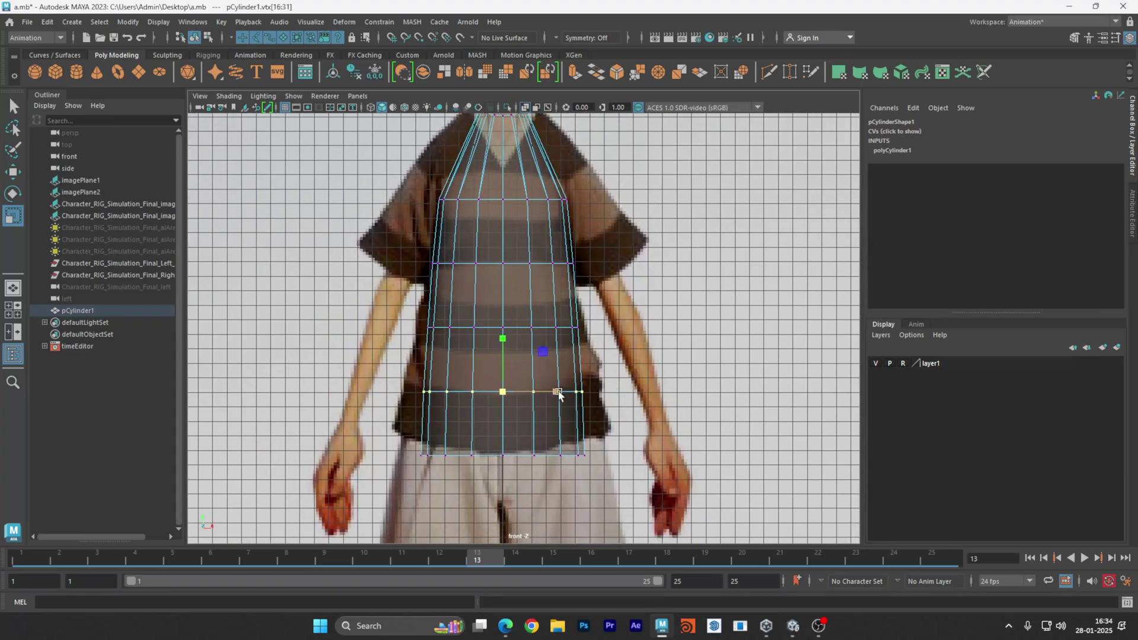
pyautogui.scroll(-2, 621, 422)
pyautogui.click(568, 396)
pyautogui.scroll(-2, 539, 338)
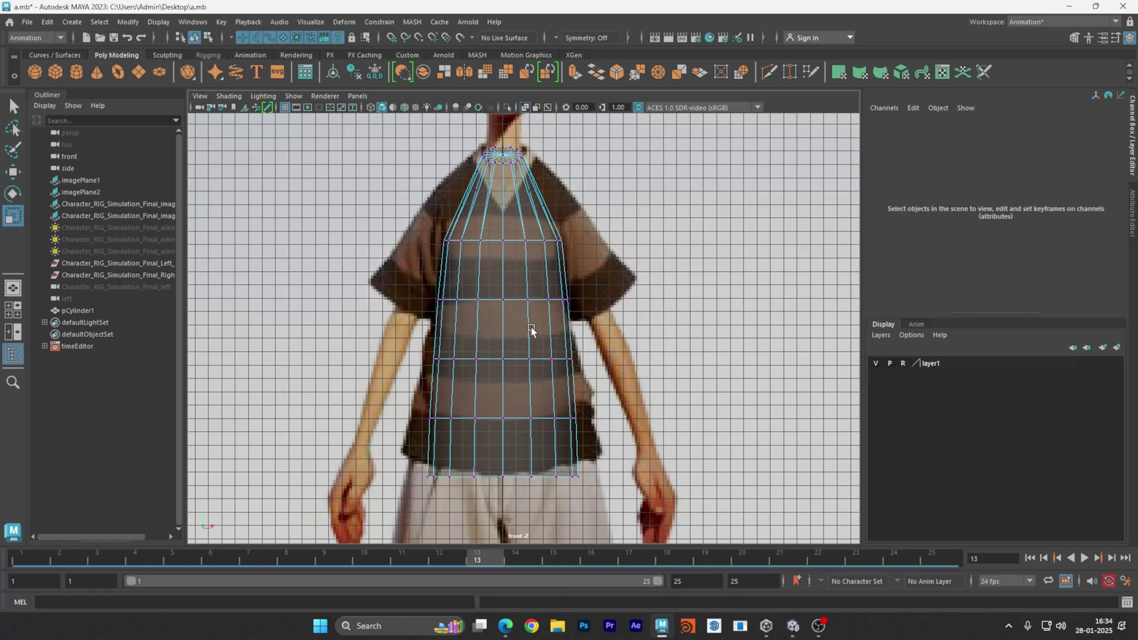
# Delete all cylinder faces left of the centre line in the front view, keeping one half of the torso.
pyautogui.rightClick(532, 275)
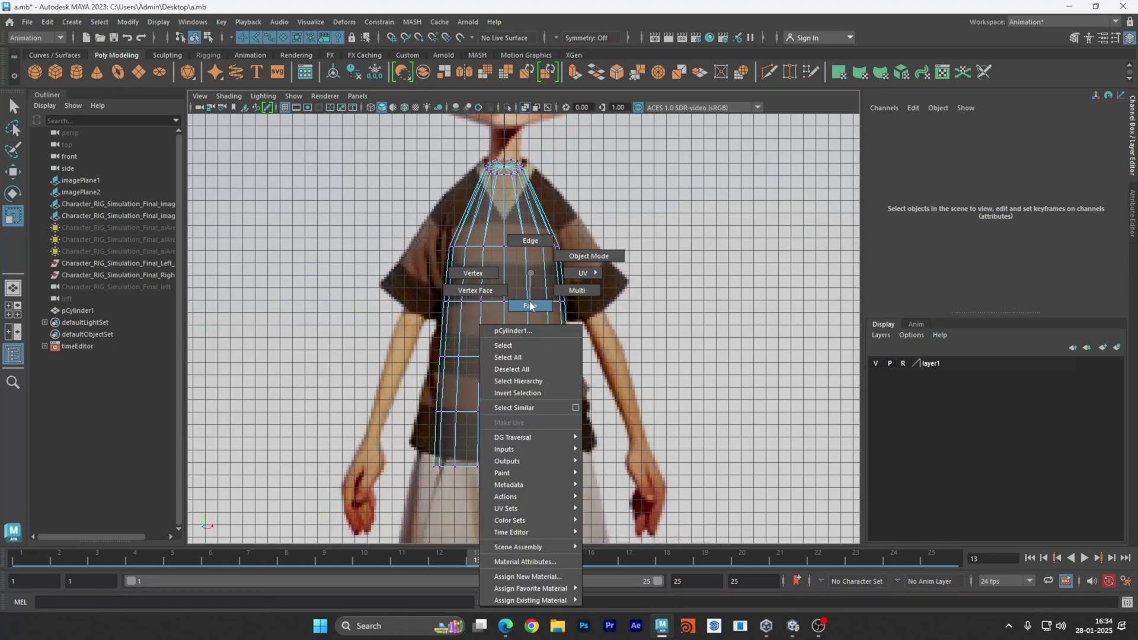
pyautogui.click(530, 306)
pyautogui.moveTo(409, 147); pyautogui.dragTo(499, 490)
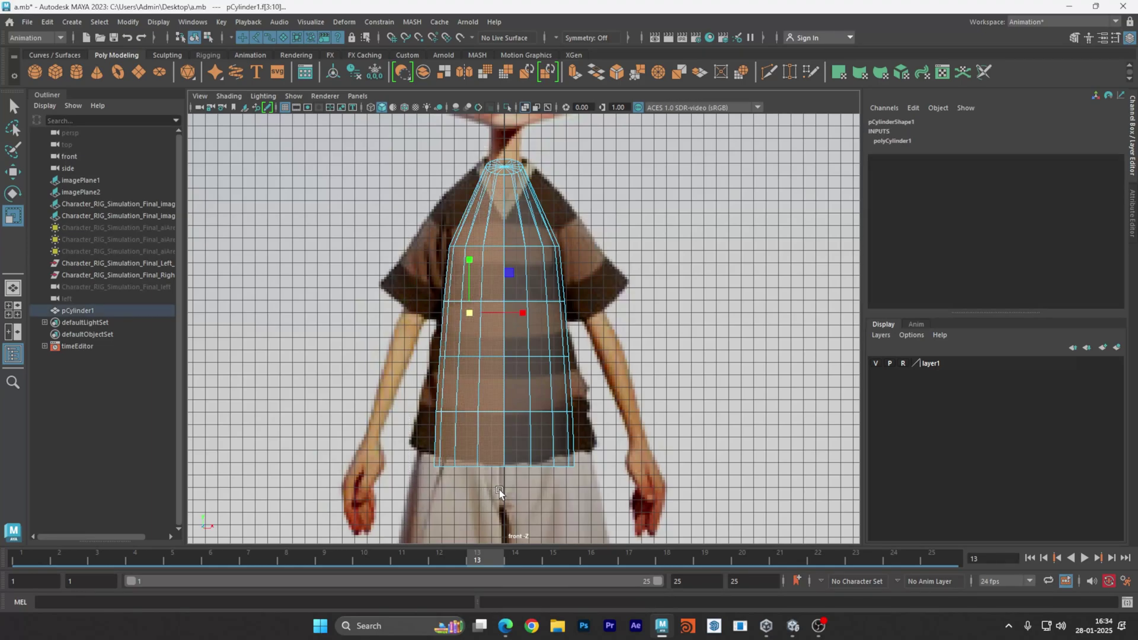
pyautogui.press('Delete')
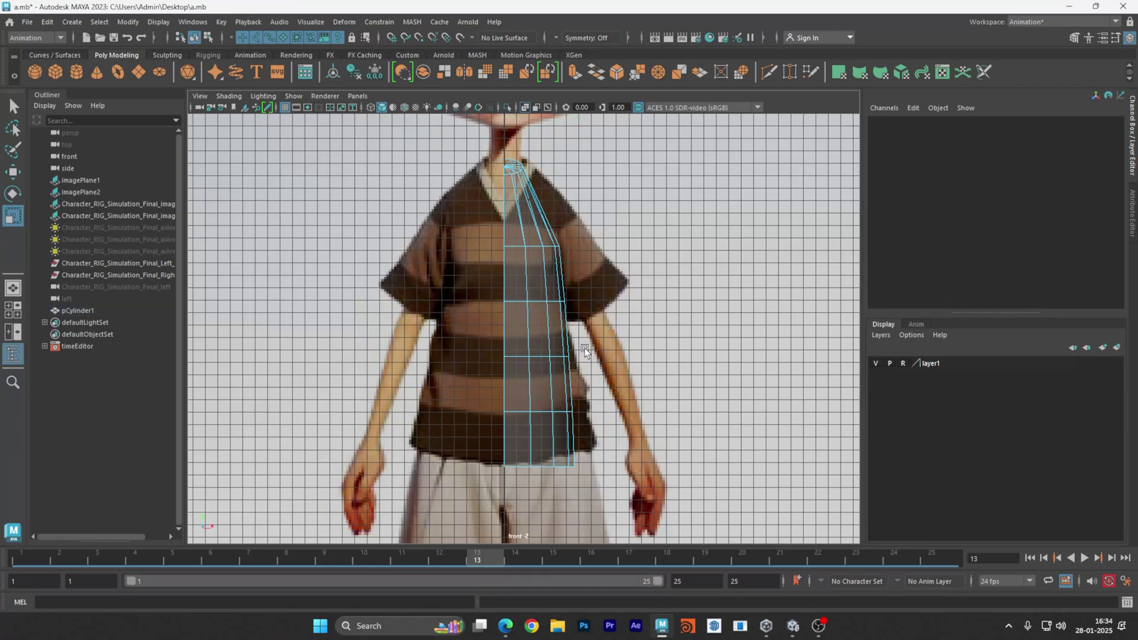
# Delete the neck's top cap faces on the half cylinder in the perspective view, keeping the shoulder side faces.
pyautogui.press('space')
pyautogui.press('space')
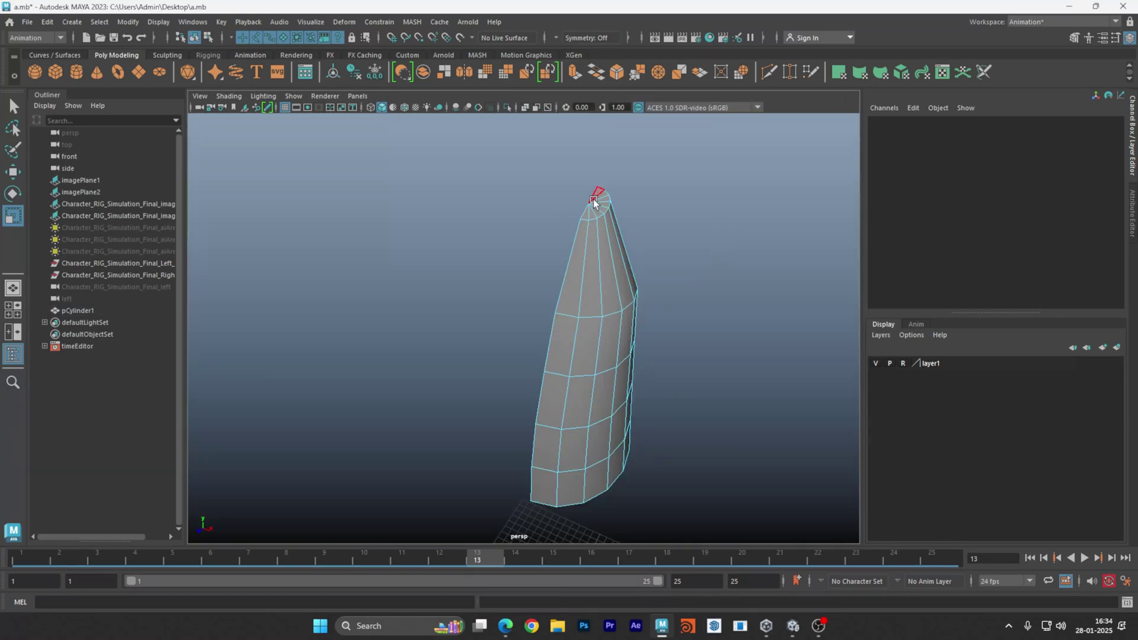
pyautogui.keyDown('alt'); pyautogui.moveTo(616, 415); pyautogui.dragTo(615, 343); pyautogui.keyUp('alt')
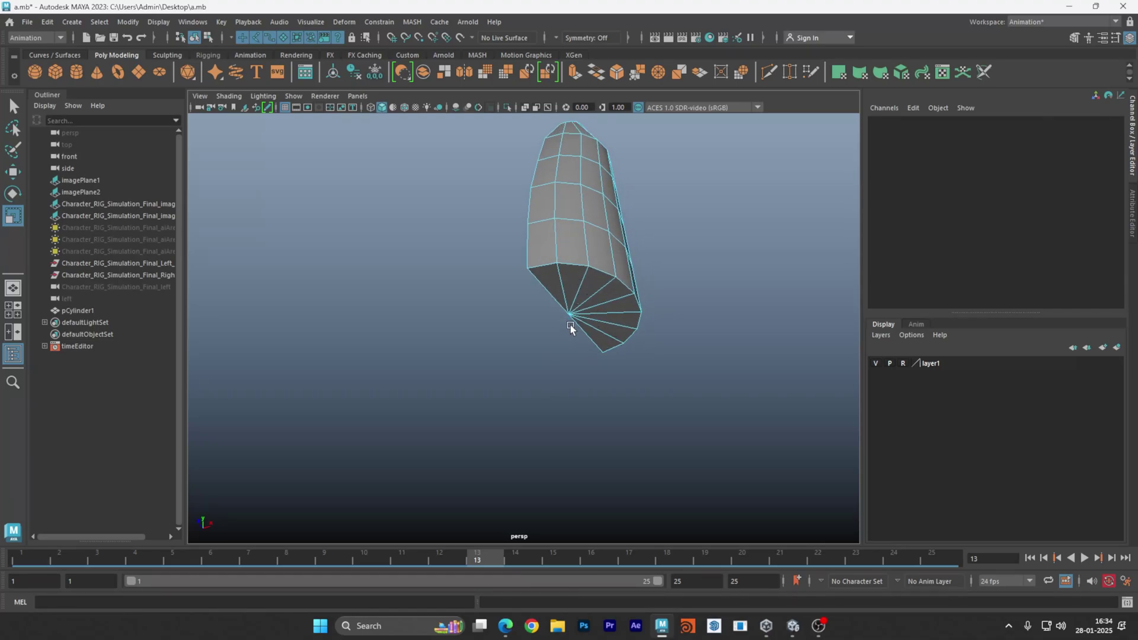
pyautogui.keyDown('alt'); pyautogui.moveTo(617, 340); pyautogui.dragTo(615, 389, button='middle'); pyautogui.keyUp('alt')
pyautogui.keyDown('alt'); pyautogui.moveTo(592, 349); pyautogui.dragTo(614, 389); pyautogui.keyUp('alt')
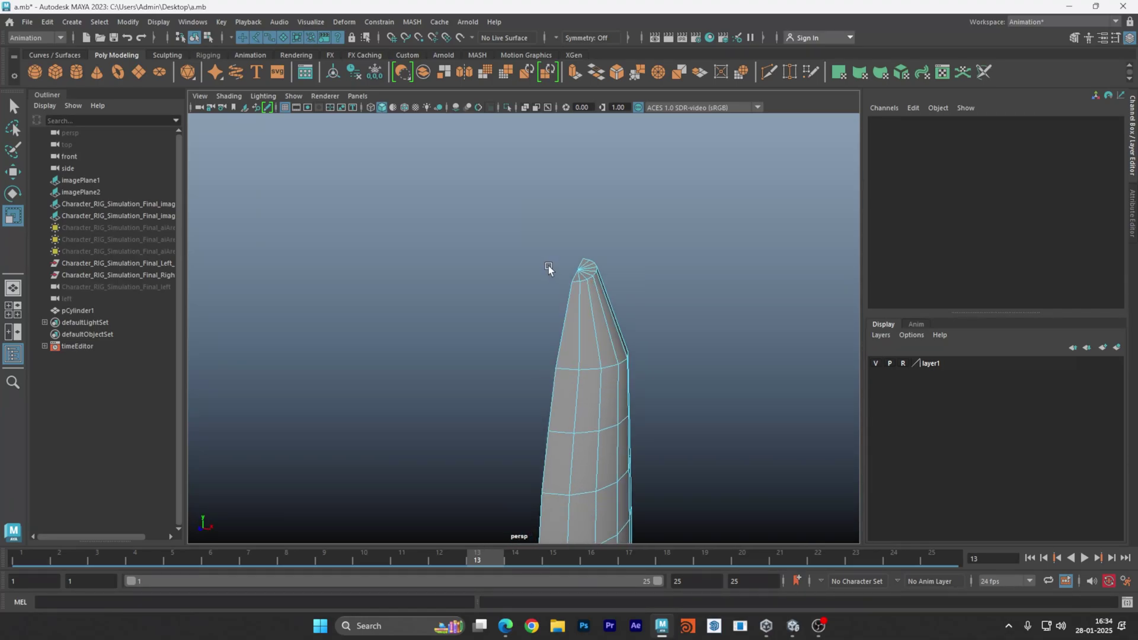
pyautogui.keyDown('alt'); pyautogui.moveTo(549, 267); pyautogui.dragTo(551, 241); pyautogui.keyUp('alt')
pyautogui.moveTo(521, 190); pyautogui.dragTo(657, 276)
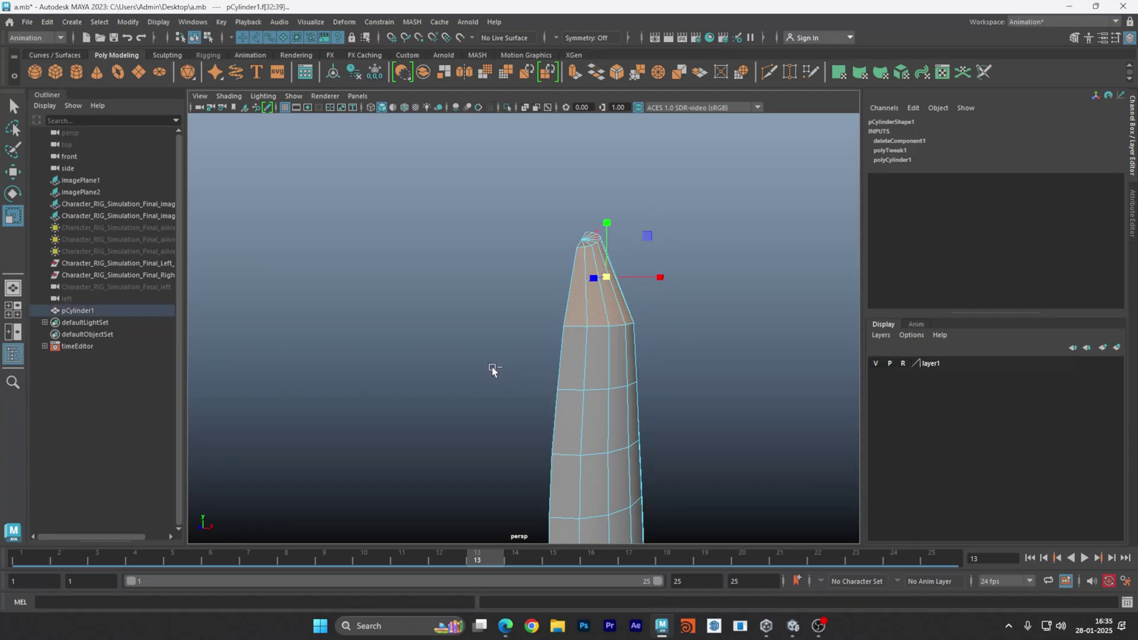
pyautogui.moveTo(495, 367); pyautogui.dragTo(640, 359)
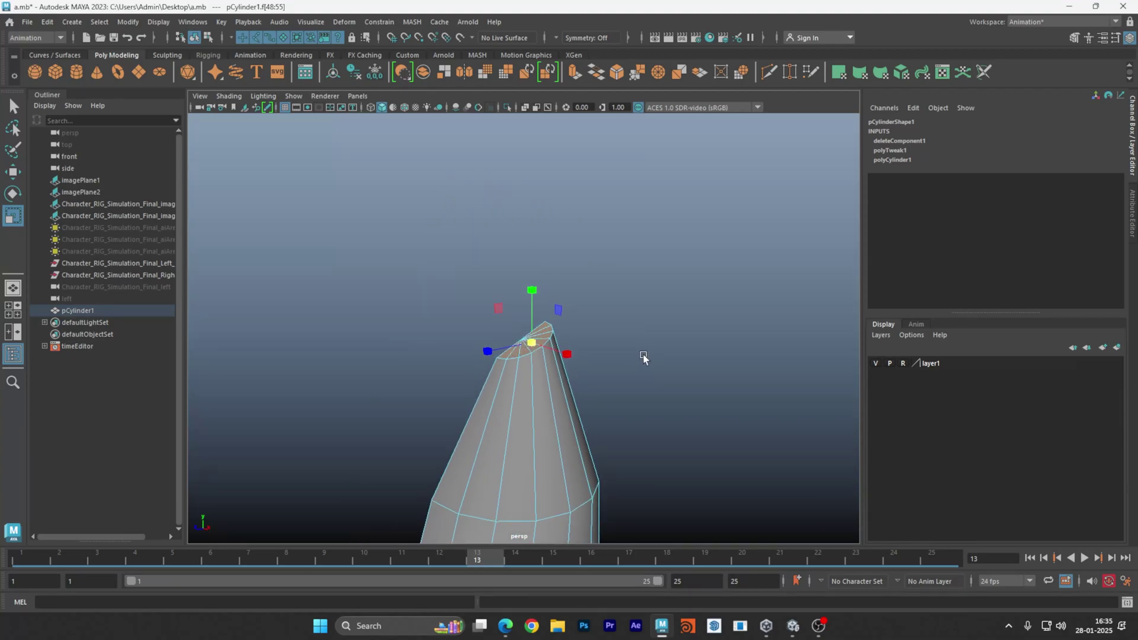
pyautogui.click(644, 358)
# Delete the bottom cap faces of the half cylinder in the perspective view, leaving the shirt's hem open.
pyautogui.scroll(5, 600, 432)
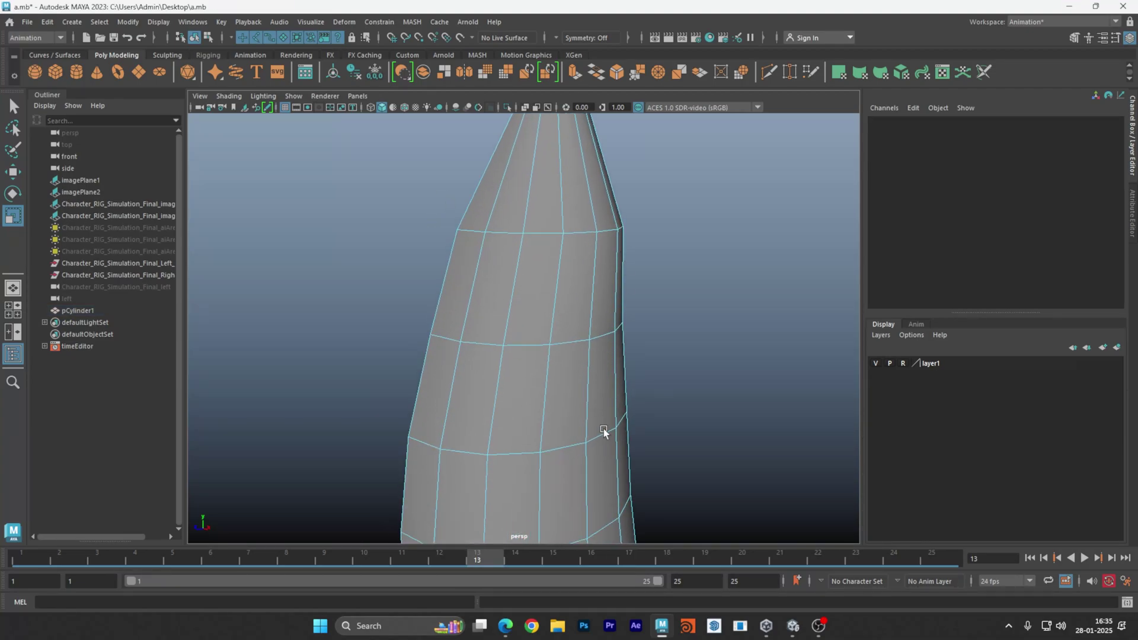
pyautogui.keyDown('alt'); pyautogui.moveTo(604, 429); pyautogui.dragTo(579, 351); pyautogui.keyUp('alt')
pyautogui.moveTo(414, 430); pyautogui.dragTo(699, 352)
pyautogui.keyDown('alt'); pyautogui.moveTo(665, 425); pyautogui.dragTo(640, 424); pyautogui.keyUp('alt')
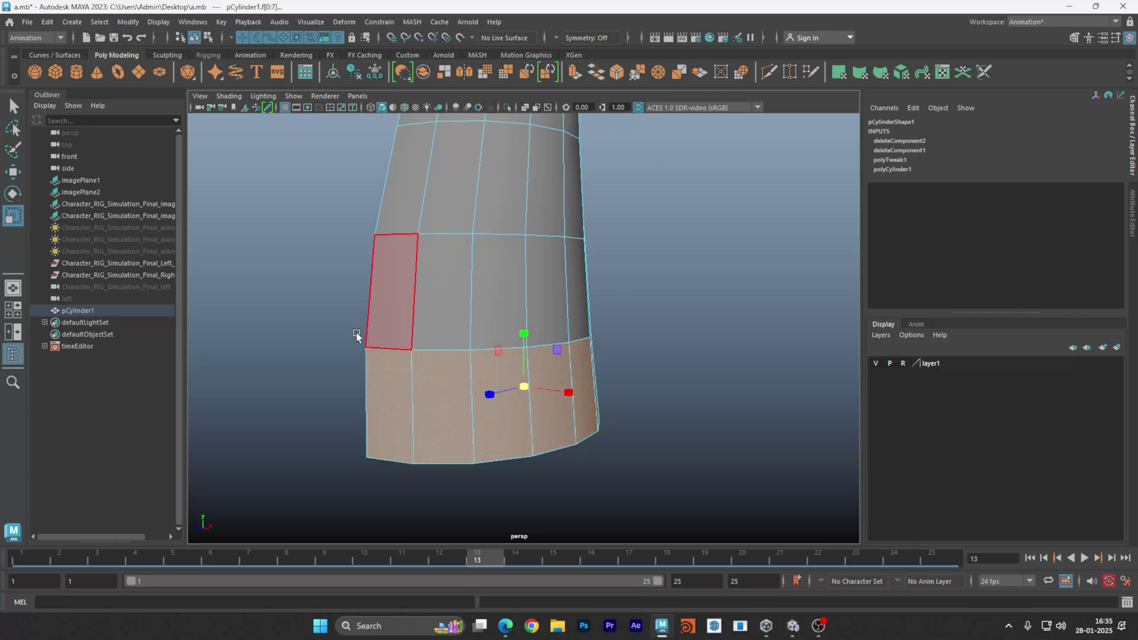
pyautogui.moveTo(294, 274); pyautogui.dragTo(626, 341)
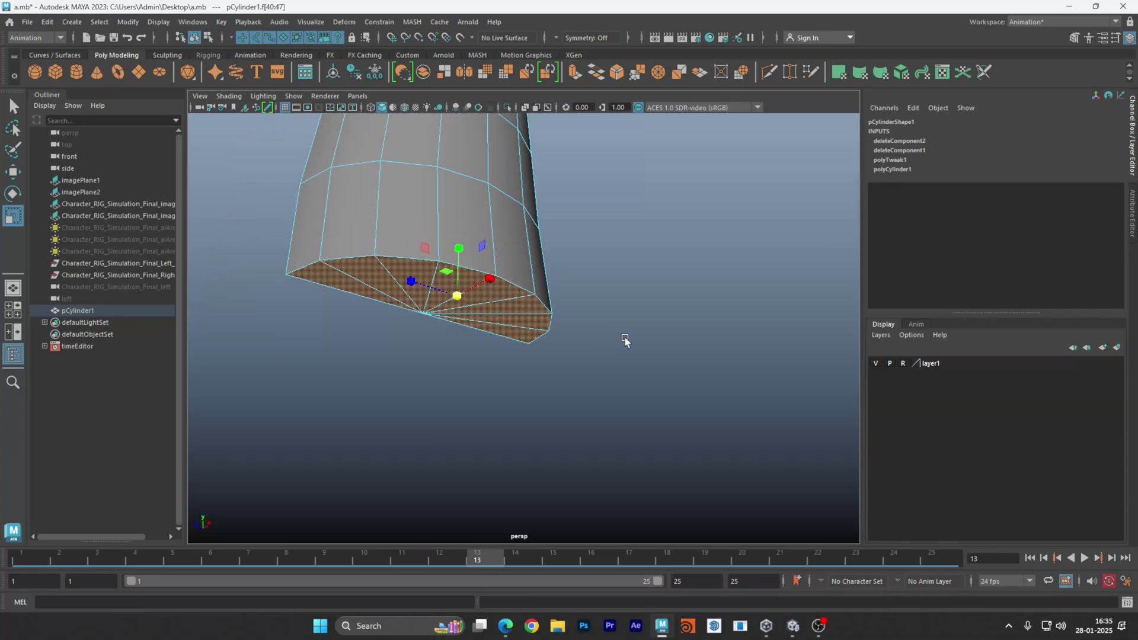
pyautogui.press('Delete')
pyautogui.keyDown('alt'); pyautogui.moveTo(480, 350); pyautogui.dragTo(695, 338); pyautogui.keyUp('alt')
pyautogui.moveTo(565, 273); pyautogui.dragTo(564, 241, button='right')
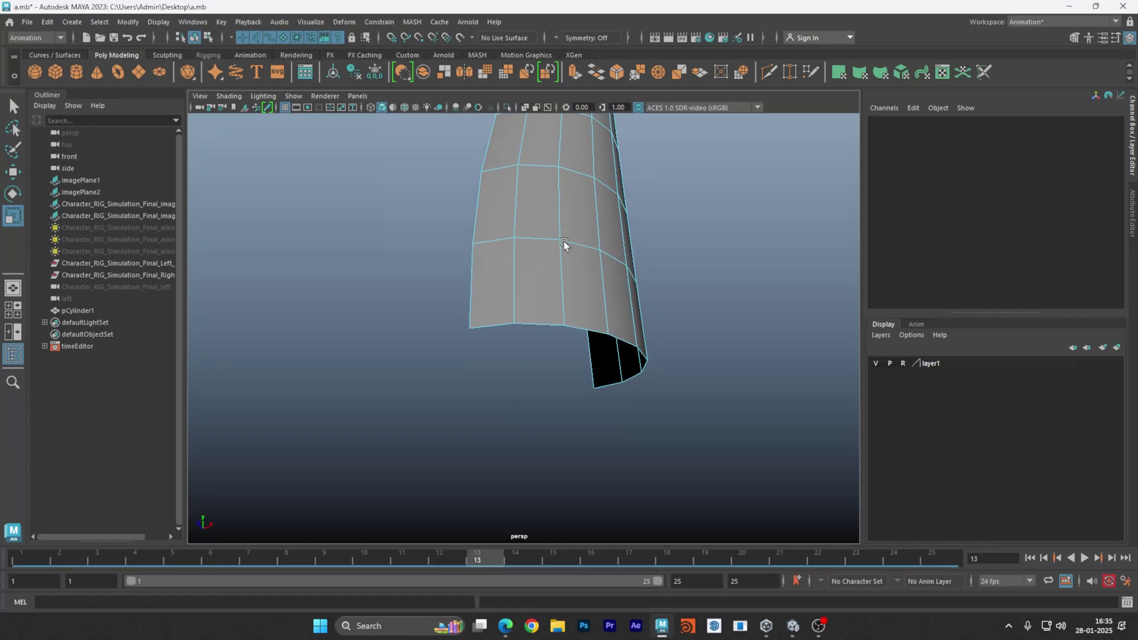
pyautogui.click(495, 326)
pyautogui.keyDown('shift'); pyautogui.click(607, 385); pyautogui.keyUp('shift')
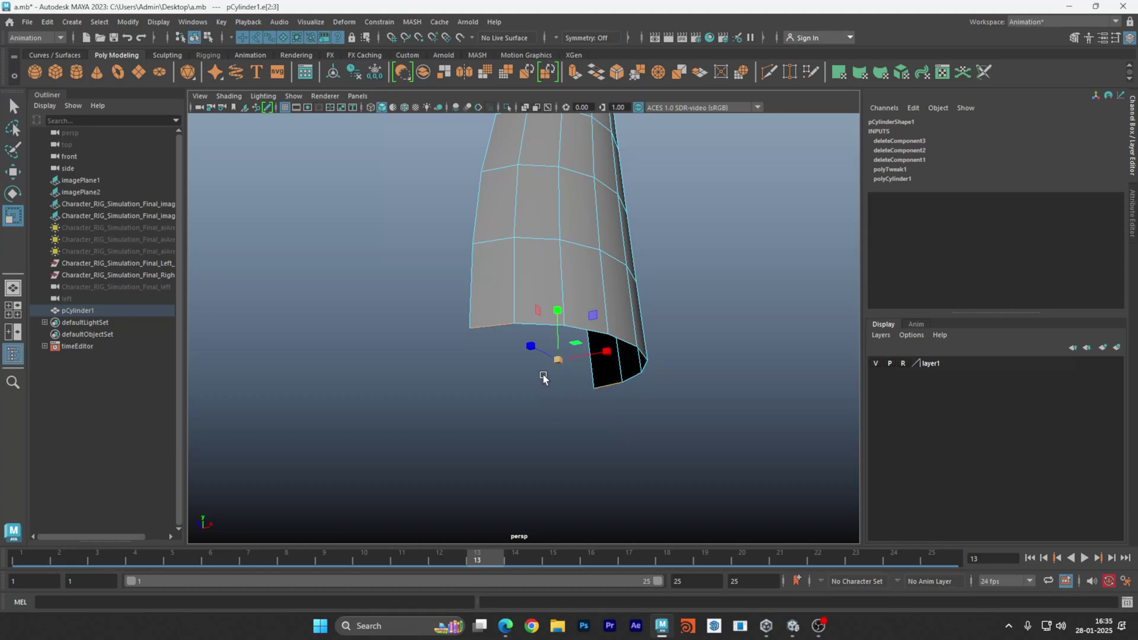
# Raise the three outer columns of bottom-row vertices together in the front view to lift the hem at the side.
pyautogui.moveTo(544, 272); pyautogui.dragTo(489, 276, button='right')
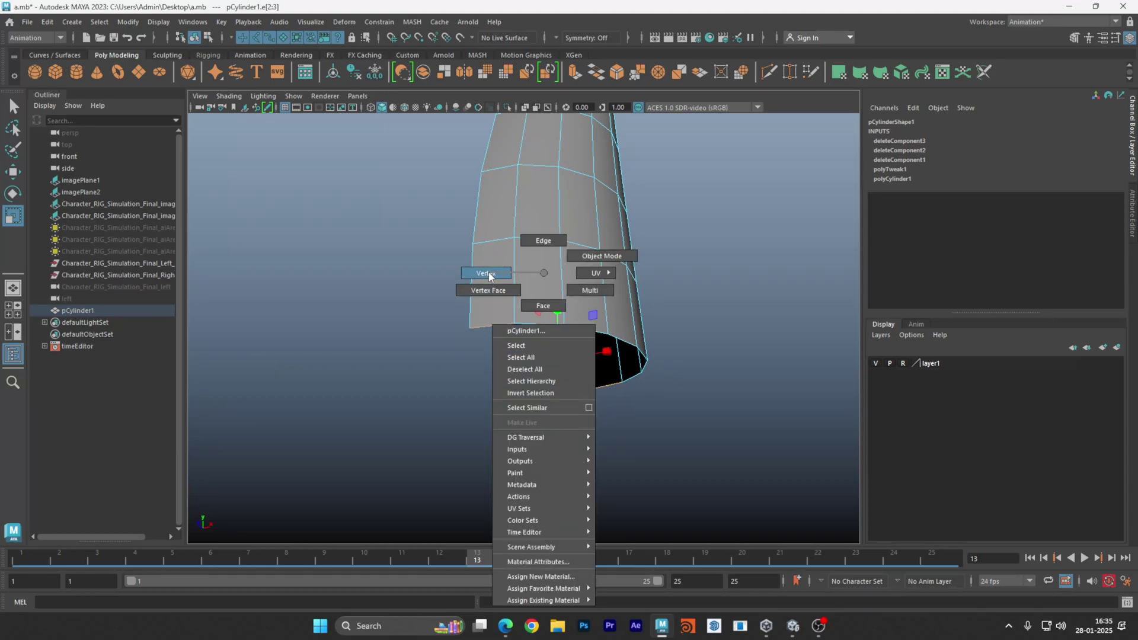
pyautogui.moveTo(489, 276); pyautogui.dragTo(487, 274, button='right')
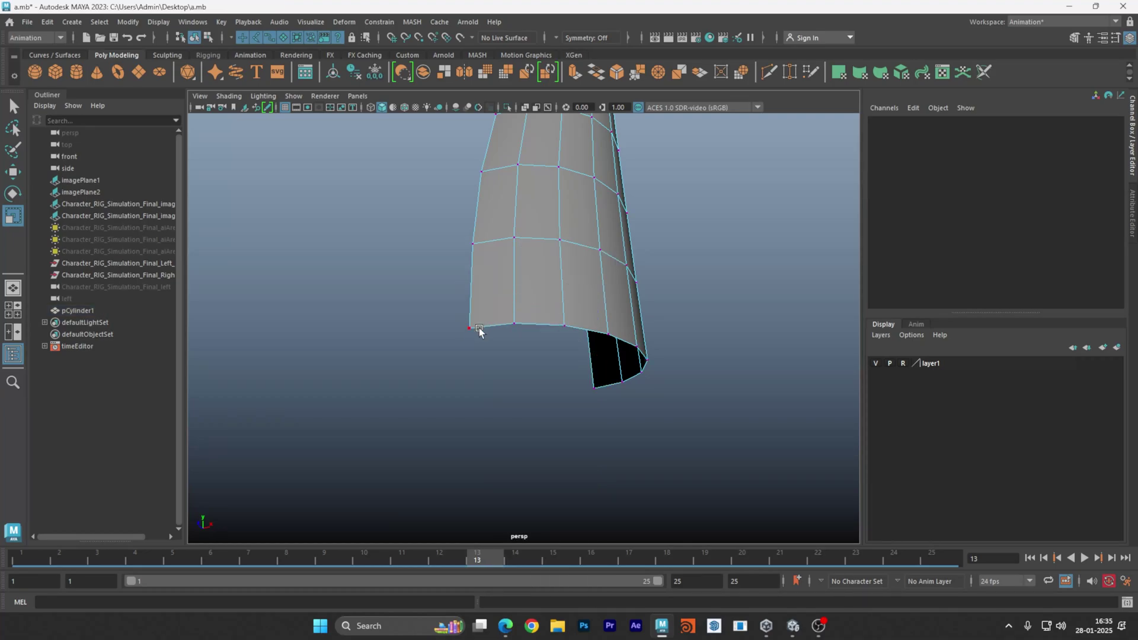
pyautogui.press('space')
pyautogui.press('space')
pyautogui.scroll(8, 618, 425)
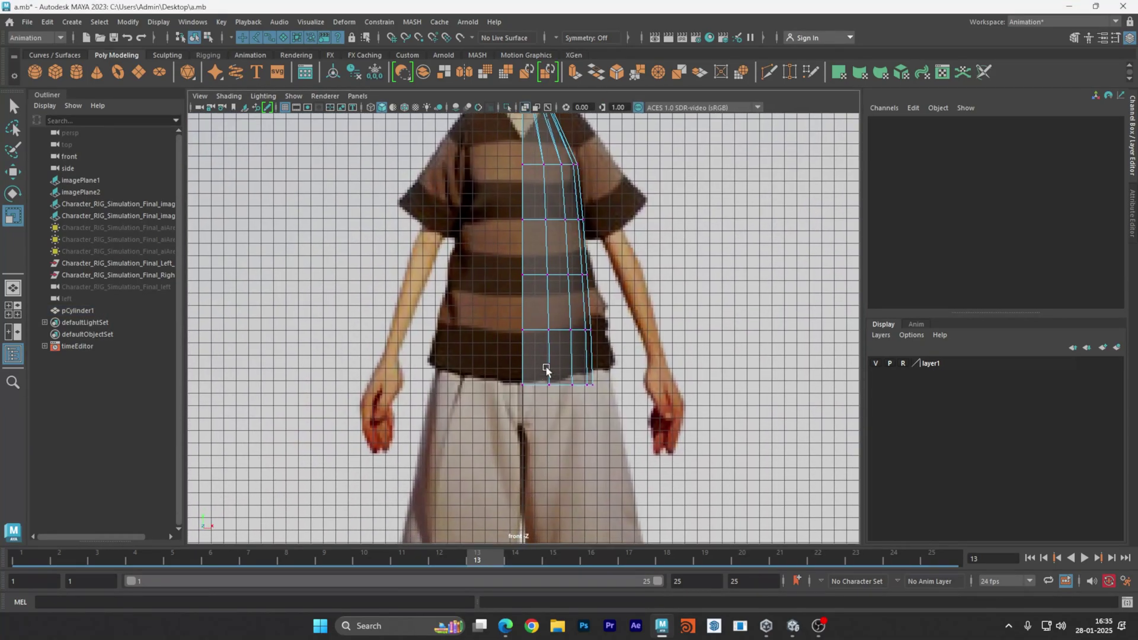
pyautogui.moveTo(682, 442); pyautogui.dragTo(544, 385)
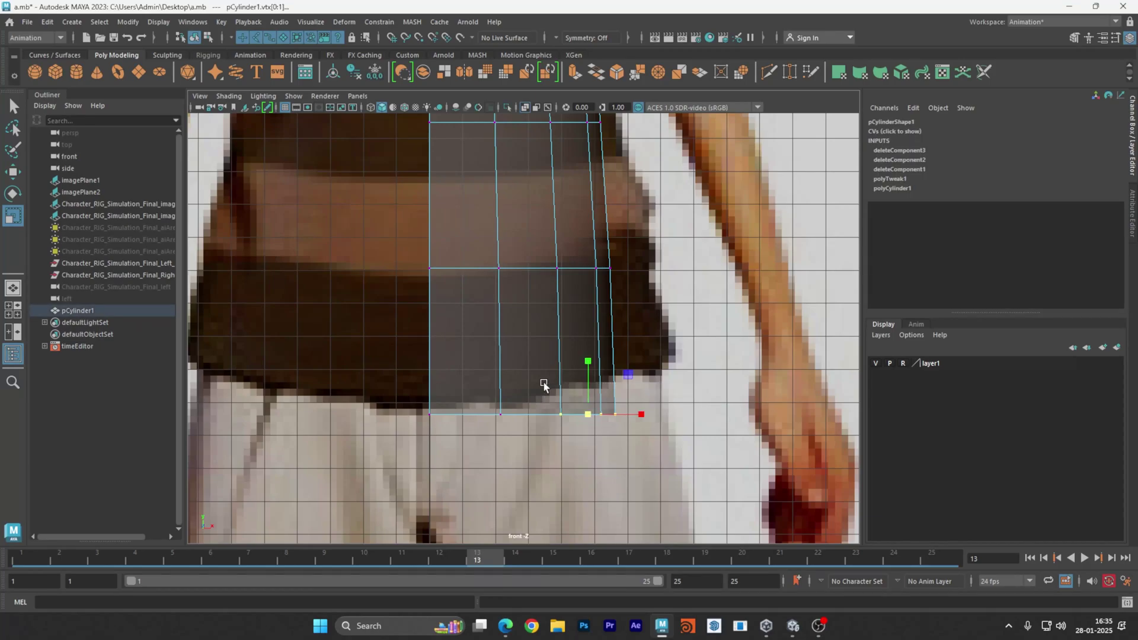
pyautogui.press('w')
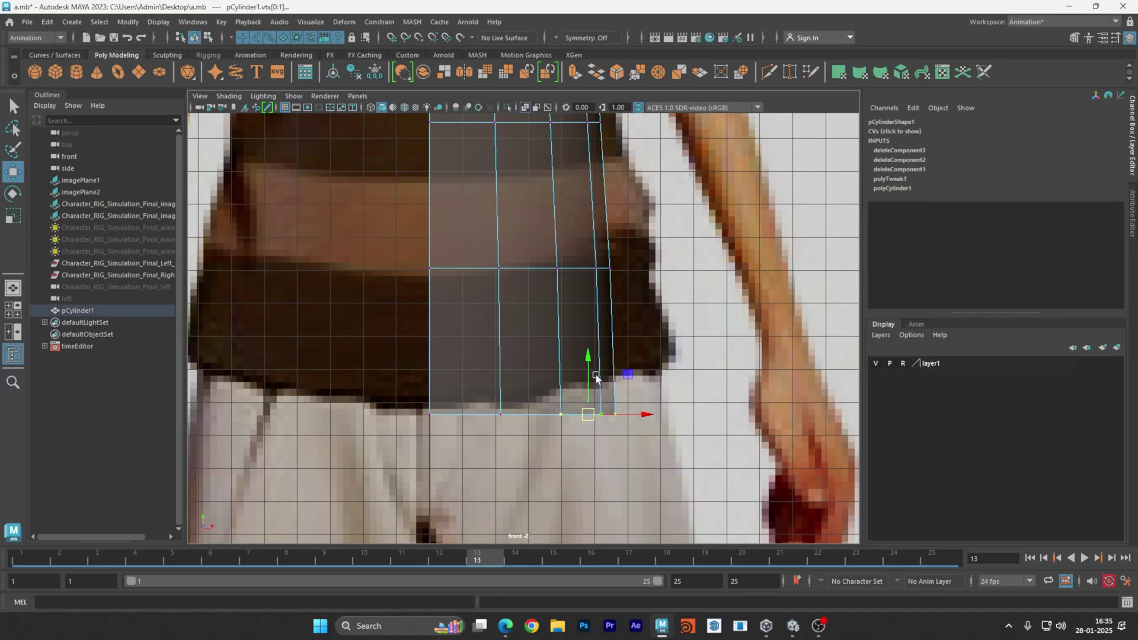
pyautogui.click(689, 474)
pyautogui.moveTo(689, 473); pyautogui.dragTo(592, 307)
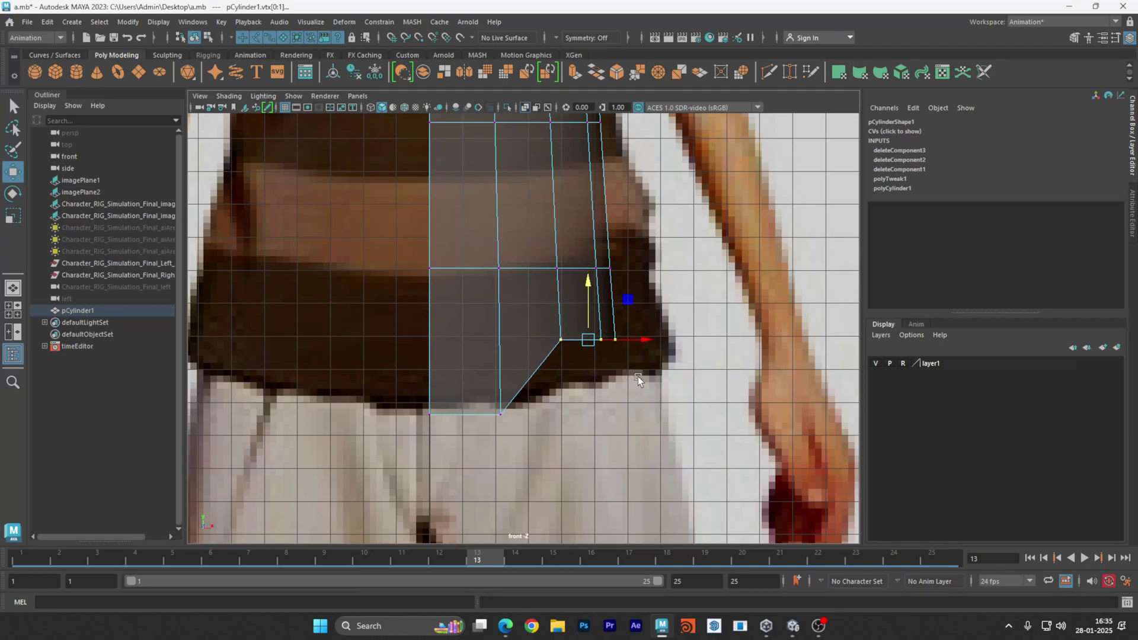
# Raise the two outermost columns of hem vertices further, the outermost one highest, and shift the third one slightly toward the centre.
pyautogui.moveTo(638, 380); pyautogui.dragTo(616, 302)
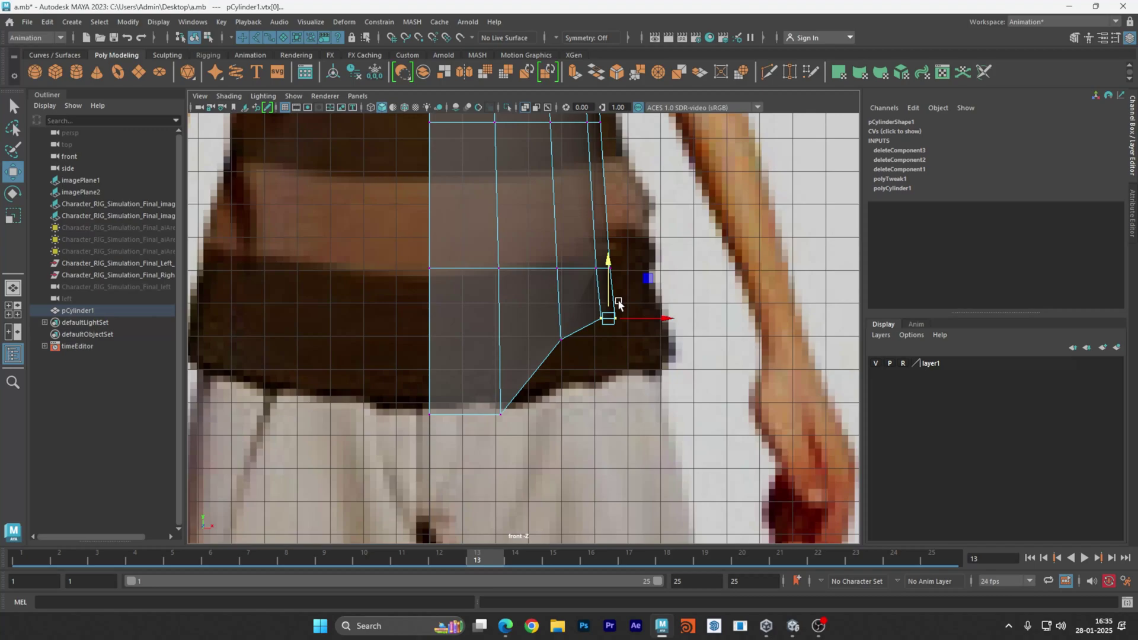
pyautogui.click(635, 345)
pyautogui.moveTo(636, 345); pyautogui.dragTo(615, 294)
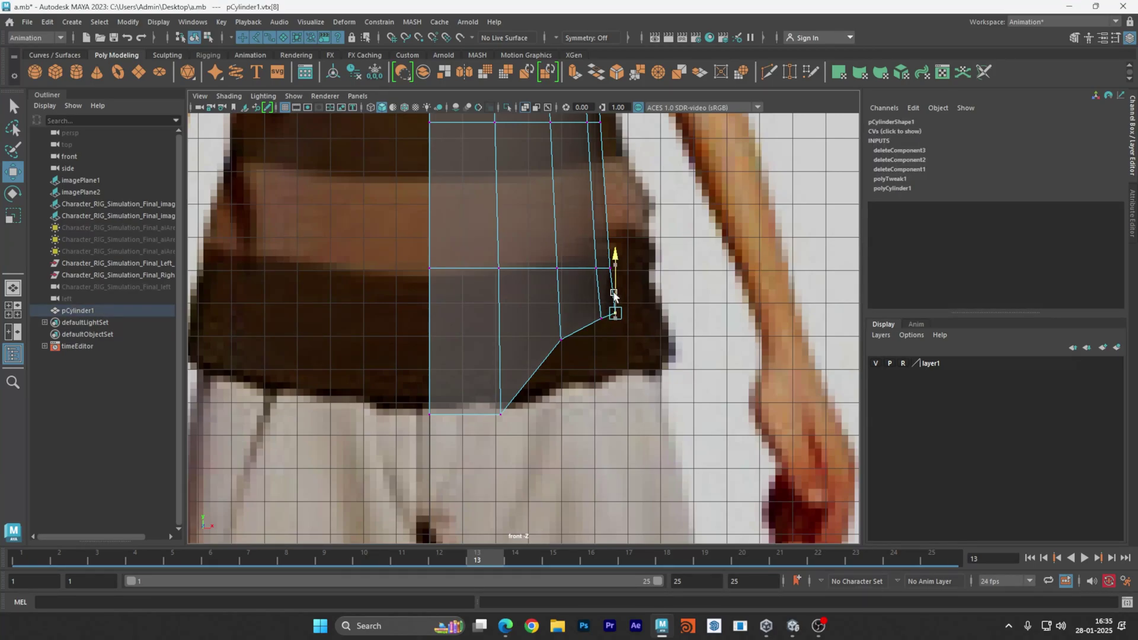
pyautogui.click(561, 337)
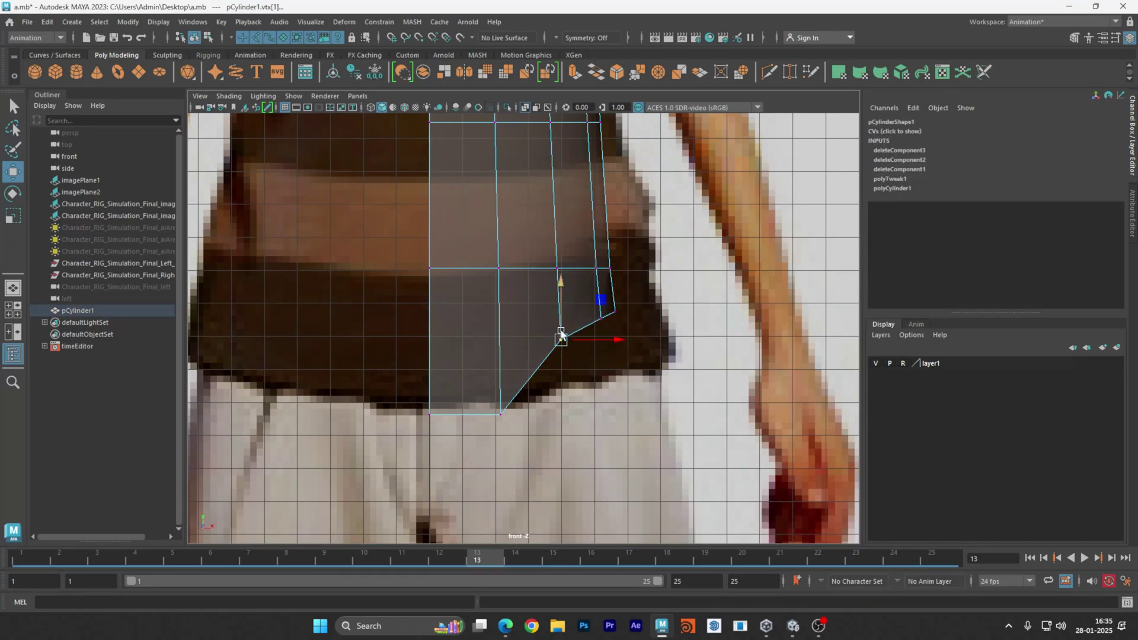
pyautogui.moveTo(595, 340); pyautogui.dragTo(590, 340)
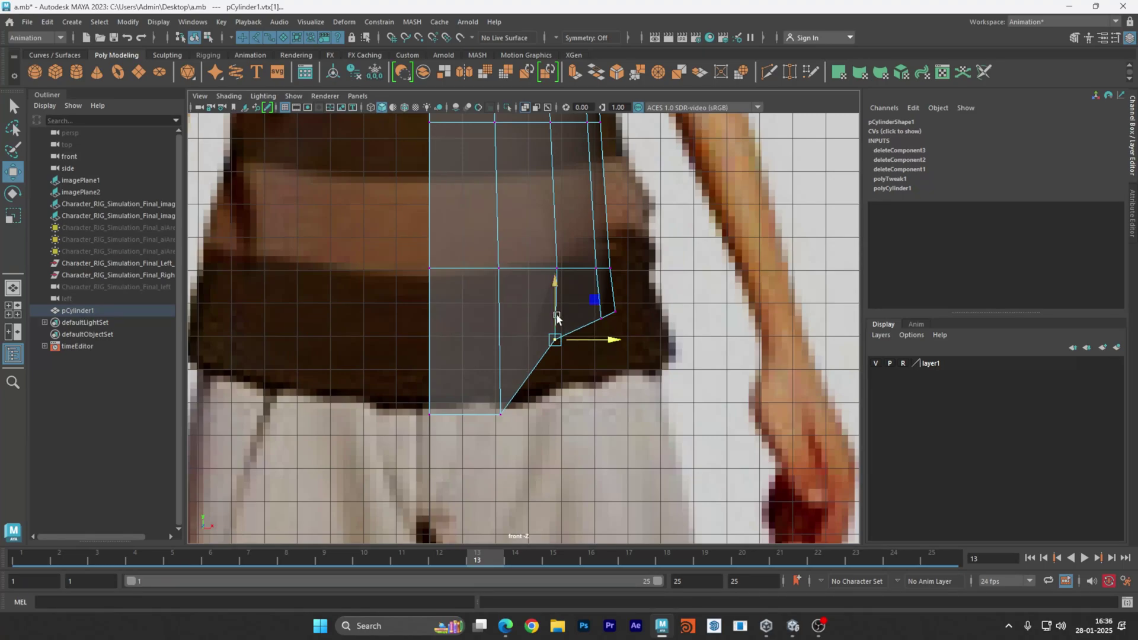
# Move the hem vertices next to the centre line and one column outward toward the centre, then slightly raise the second-outermost hem vertex.
pyautogui.moveTo(547, 434); pyautogui.dragTo(486, 419)
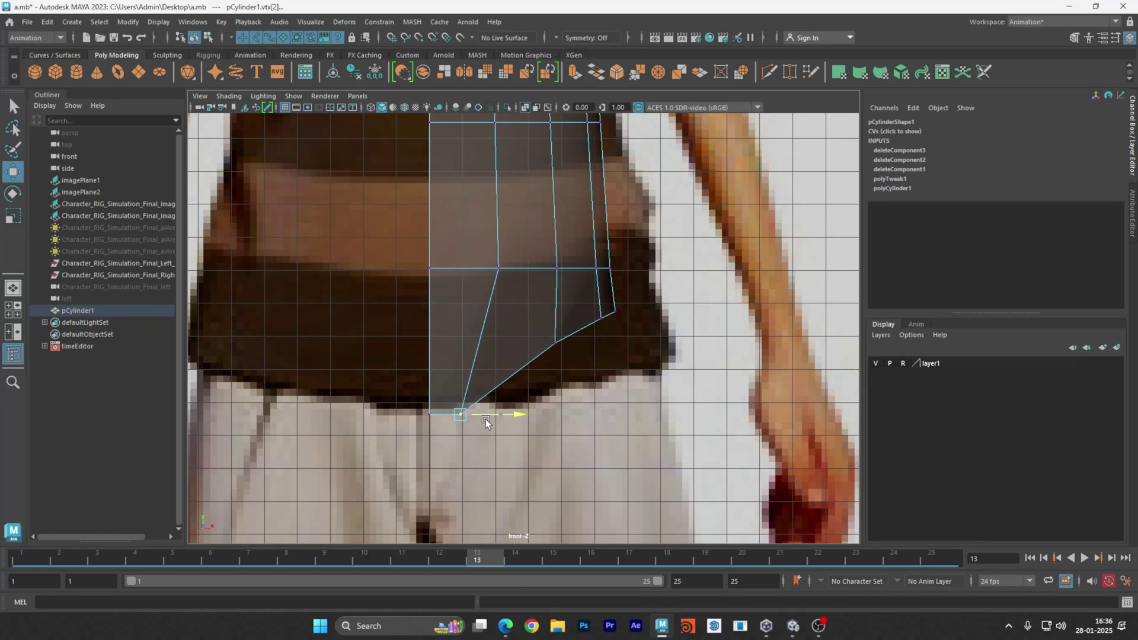
pyautogui.click(555, 343)
pyautogui.moveTo(588, 347); pyautogui.dragTo(577, 356)
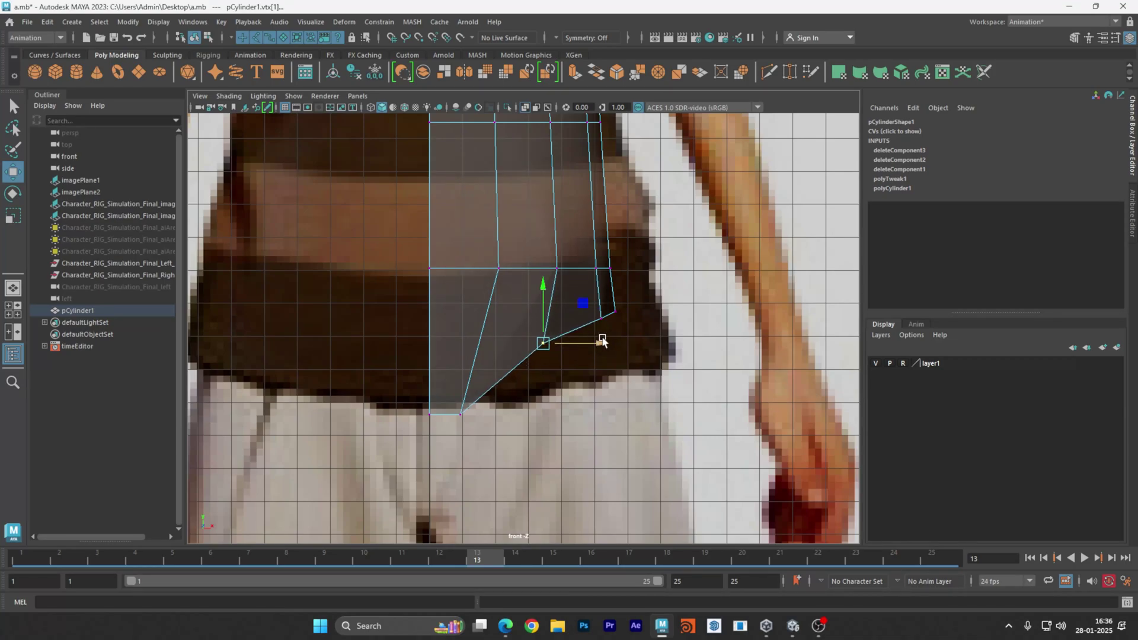
pyautogui.click(599, 321)
pyautogui.moveTo(601, 319); pyautogui.dragTo(602, 315)
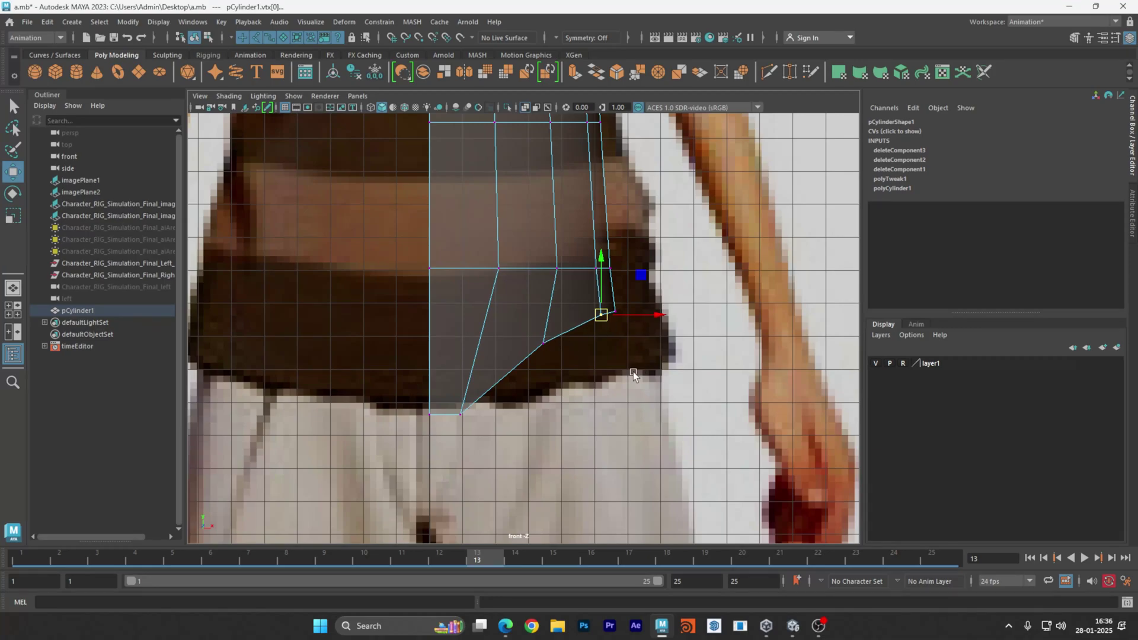
pyautogui.keyDown('alt'); pyautogui.moveTo(631, 370); pyautogui.dragTo(677, 350, button='middle'); pyautogui.keyUp('alt')
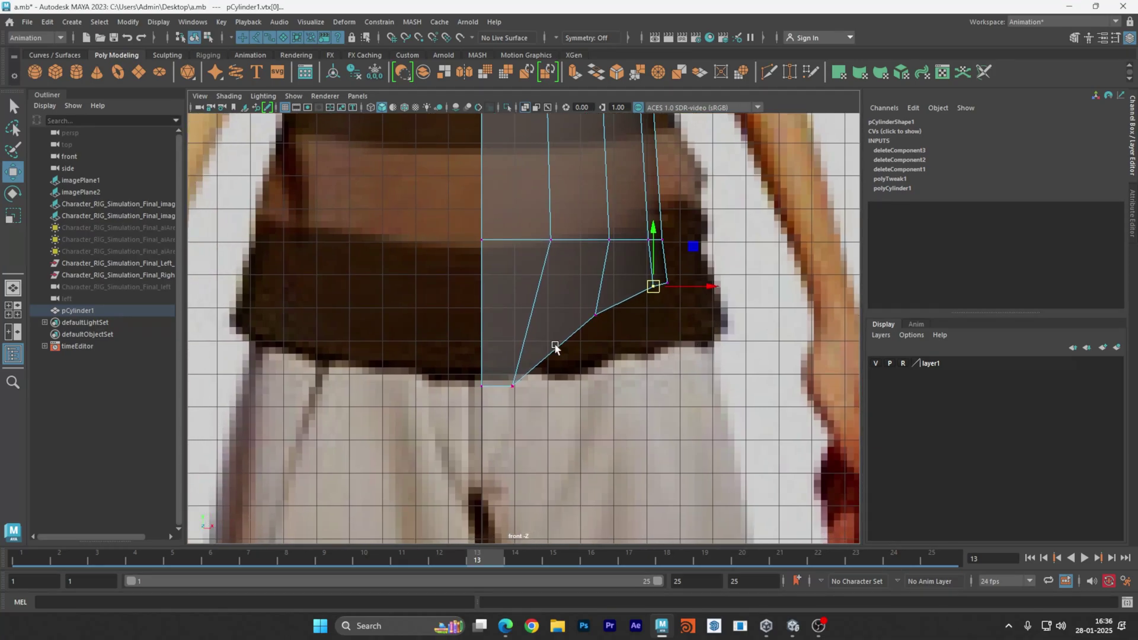
# Select the front and back hem edges next to the centre opening in the perspective view.
pyautogui.press('space')
pyautogui.press('space')
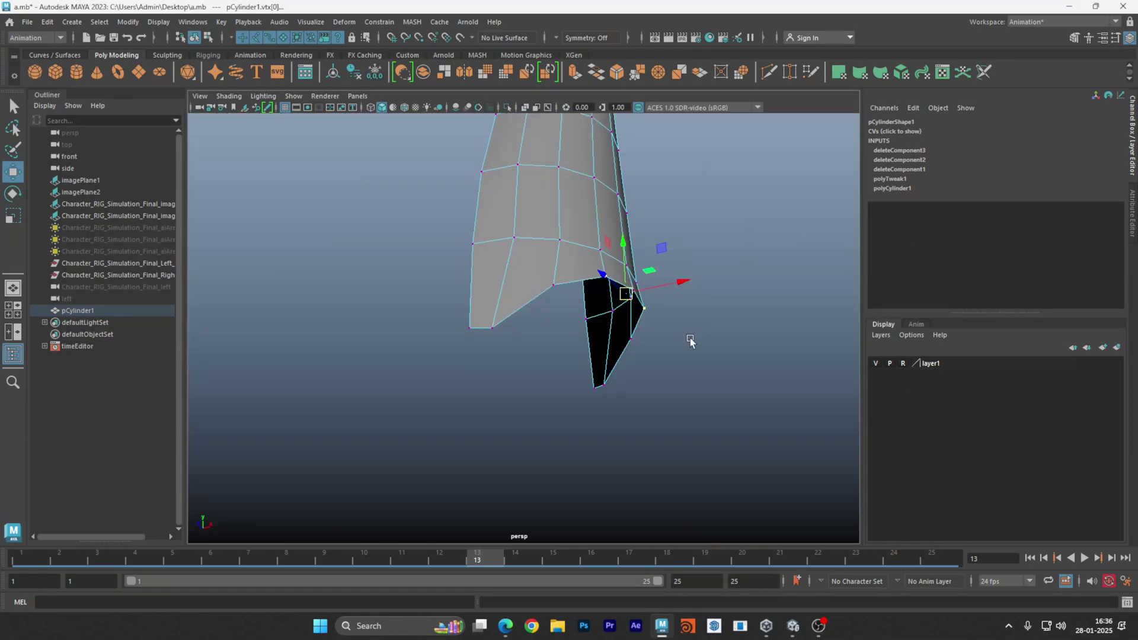
pyautogui.keyDown('alt'); pyautogui.moveTo(690, 336); pyautogui.dragTo(679, 340); pyautogui.keyUp('alt')
pyautogui.rightClick(578, 350)
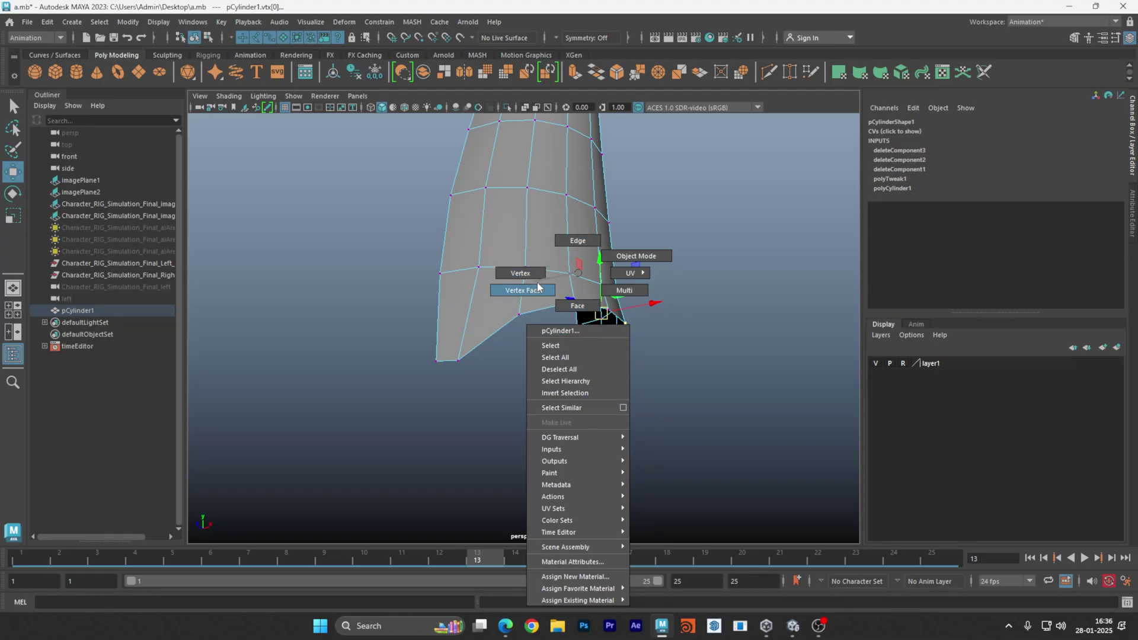
pyautogui.click(586, 240)
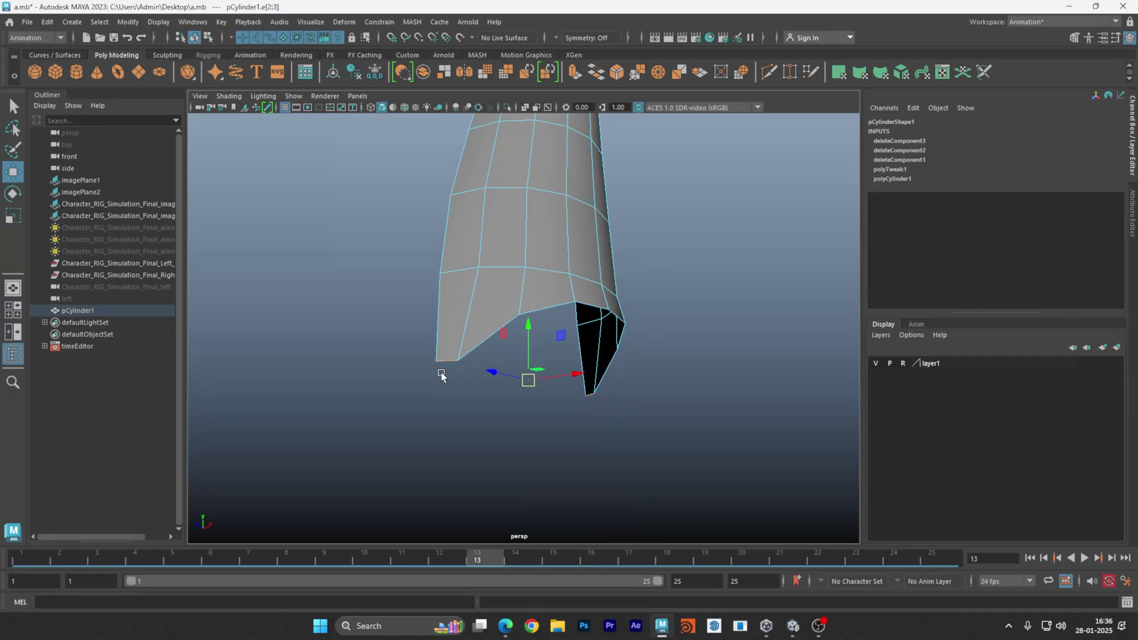
pyautogui.click(587, 422)
pyautogui.click(589, 396)
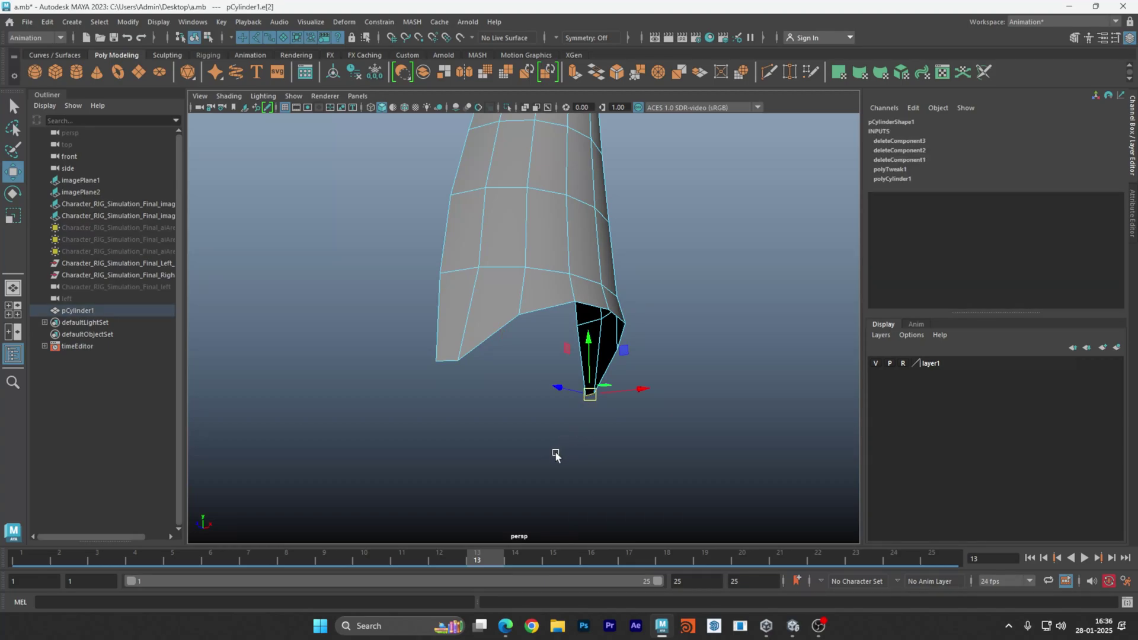
pyautogui.keyDown('shift'); pyautogui.click(449, 362); pyautogui.keyUp('shift')
pyautogui.scroll(2, 486, 430)
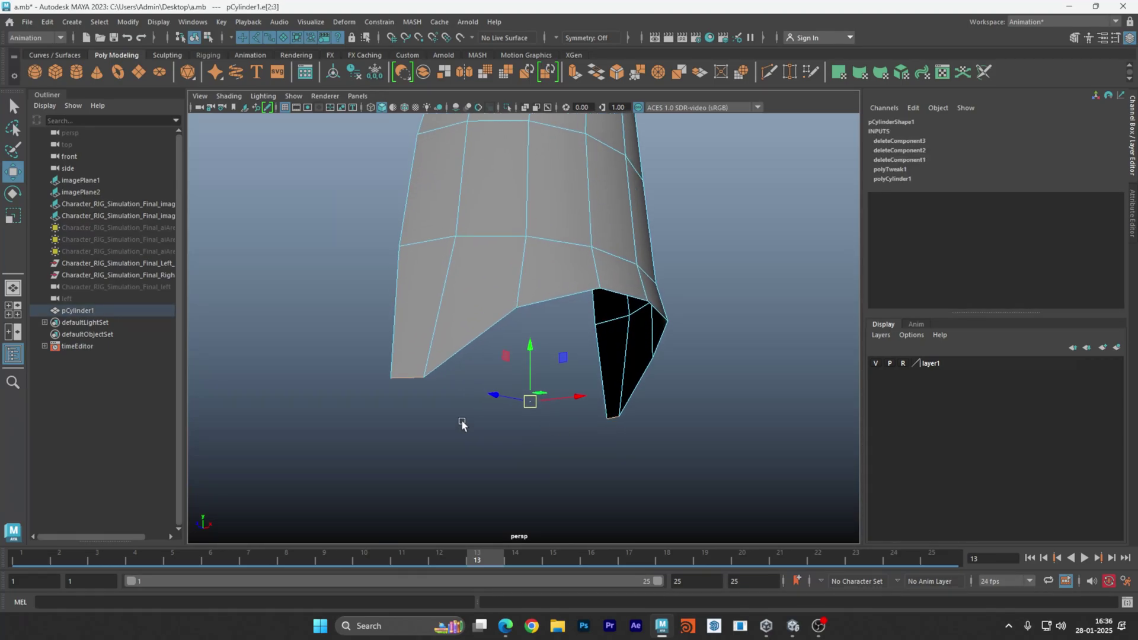
pyautogui.moveTo(560, 442)
pyautogui.keyDown('alt'); pyautogui.mouseDown()
pyautogui.moveTo(604, 445)
pyautogui.moveTo(558, 437)
pyautogui.mouseUp(); pyautogui.keyUp('alt')
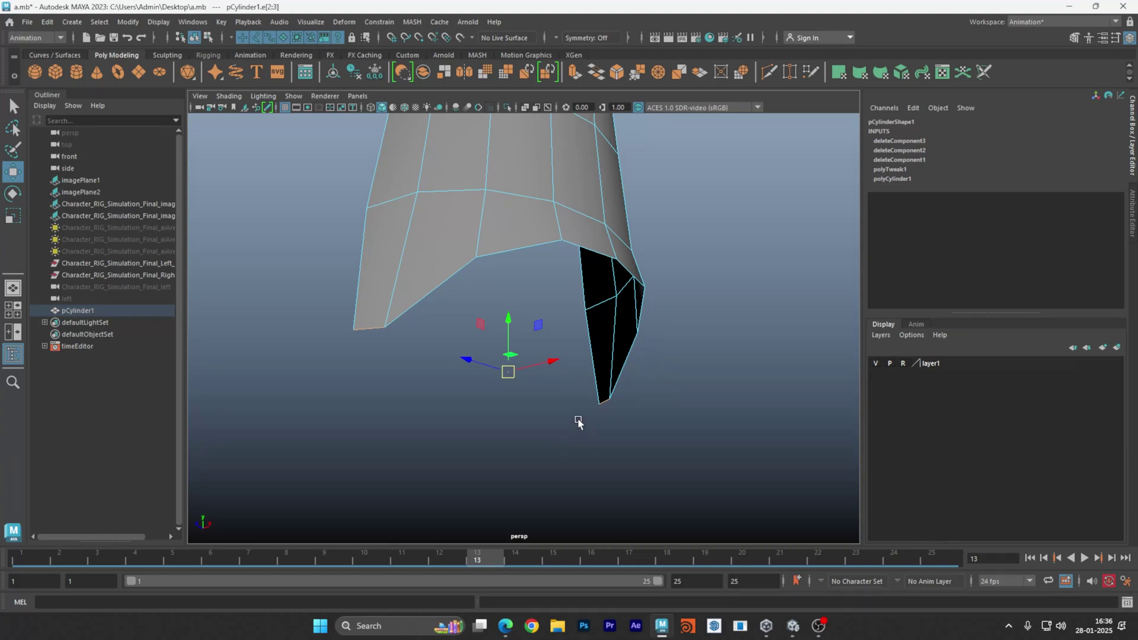
# Bridge the selected front and back hem edges with a linear path, automatic direction and 0 divisions.
pyautogui.keyDown('shift'); pyautogui.rightClick(578, 367); pyautogui.keyUp('shift')
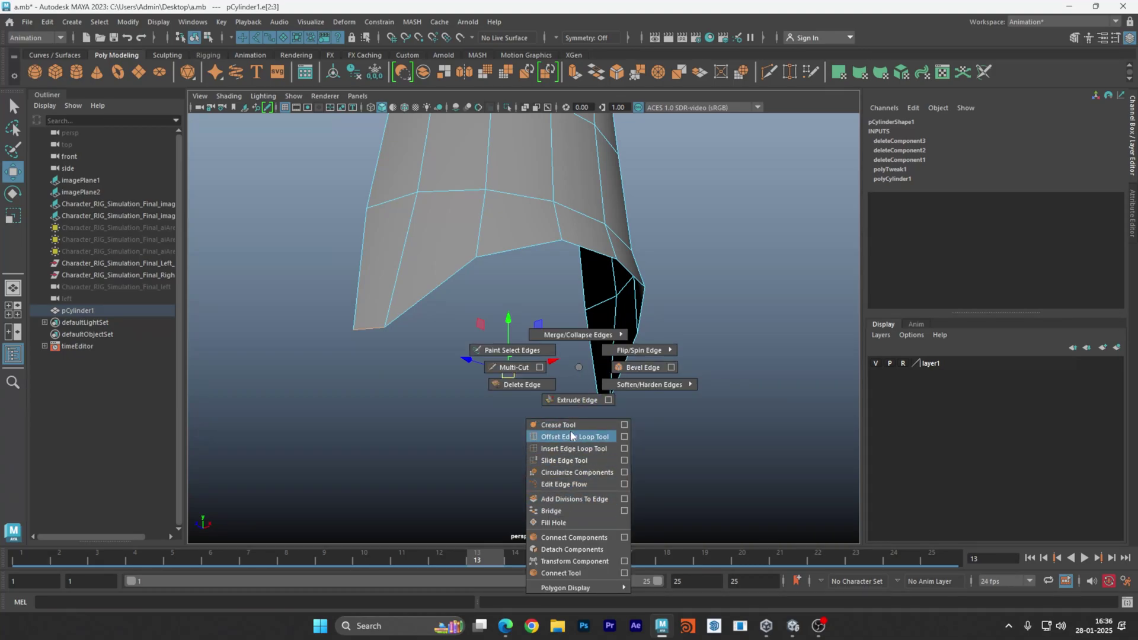
pyautogui.keyDown('shift'); pyautogui.moveTo(624, 510); pyautogui.dragTo(580, 368, button='right'); pyautogui.keyUp('shift')
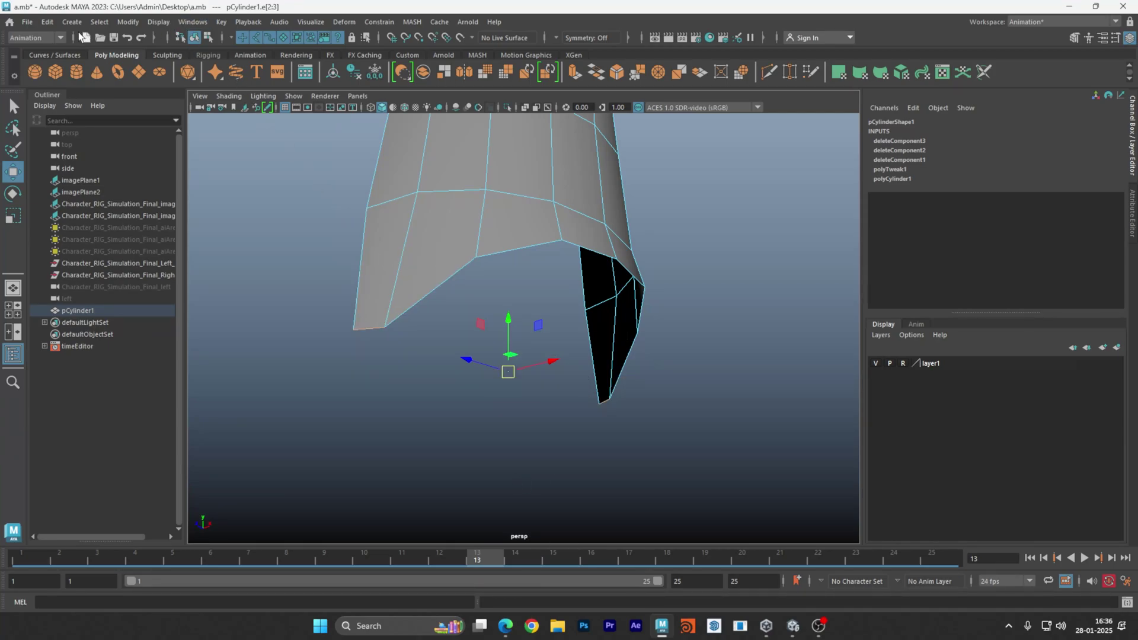
pyautogui.click(56, 38)
pyautogui.click(52, 52)
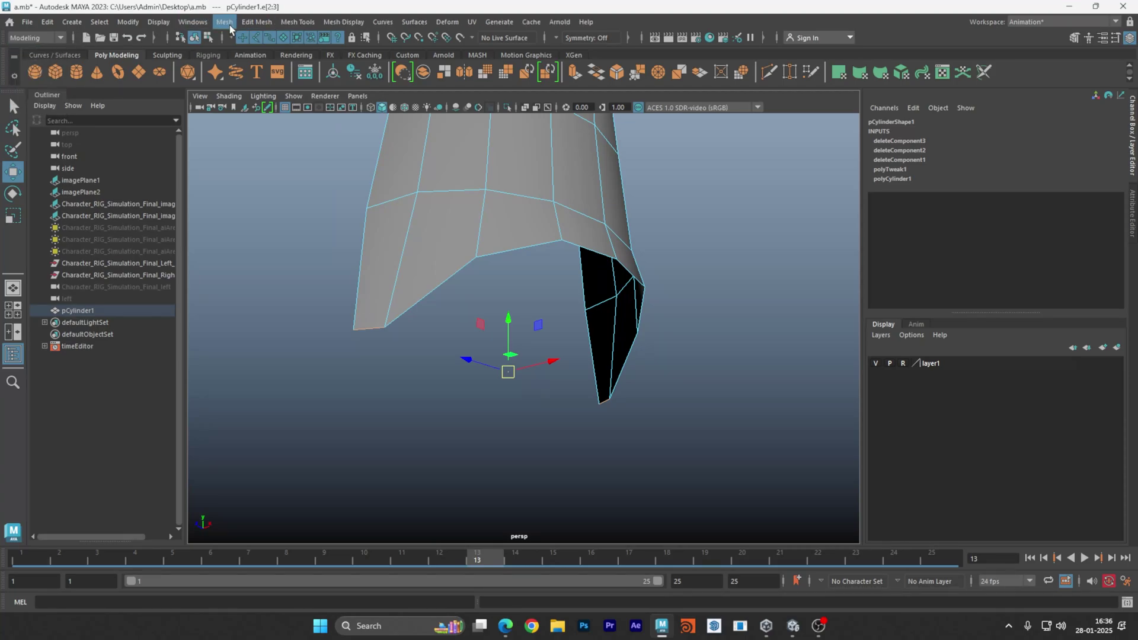
pyautogui.click(226, 23)
pyautogui.moveTo(250, 29)
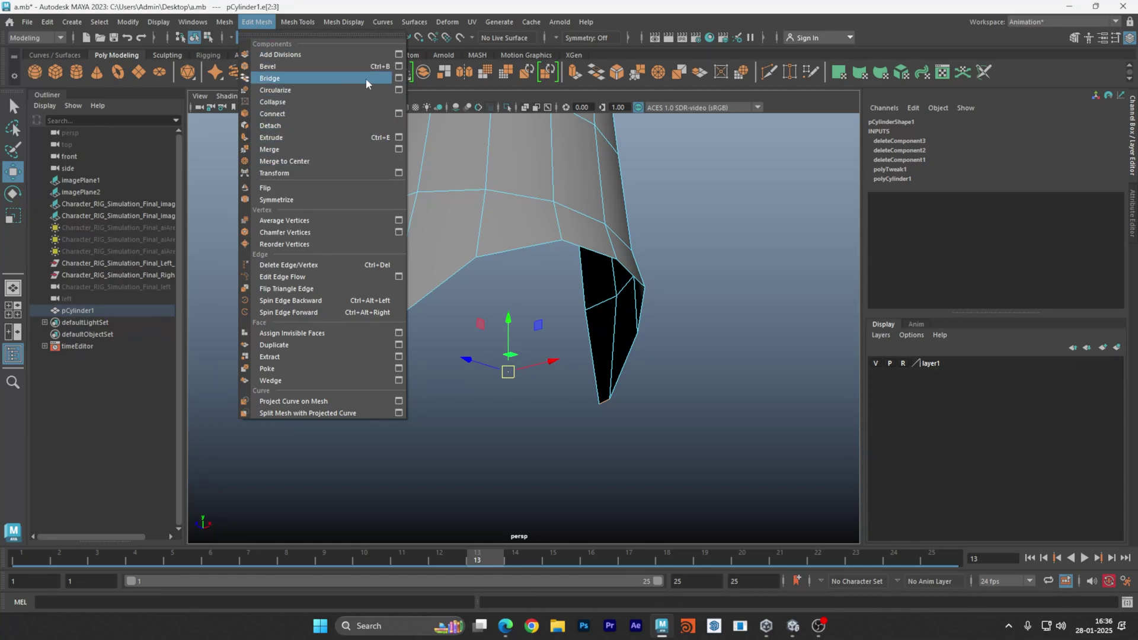
pyautogui.click(399, 78)
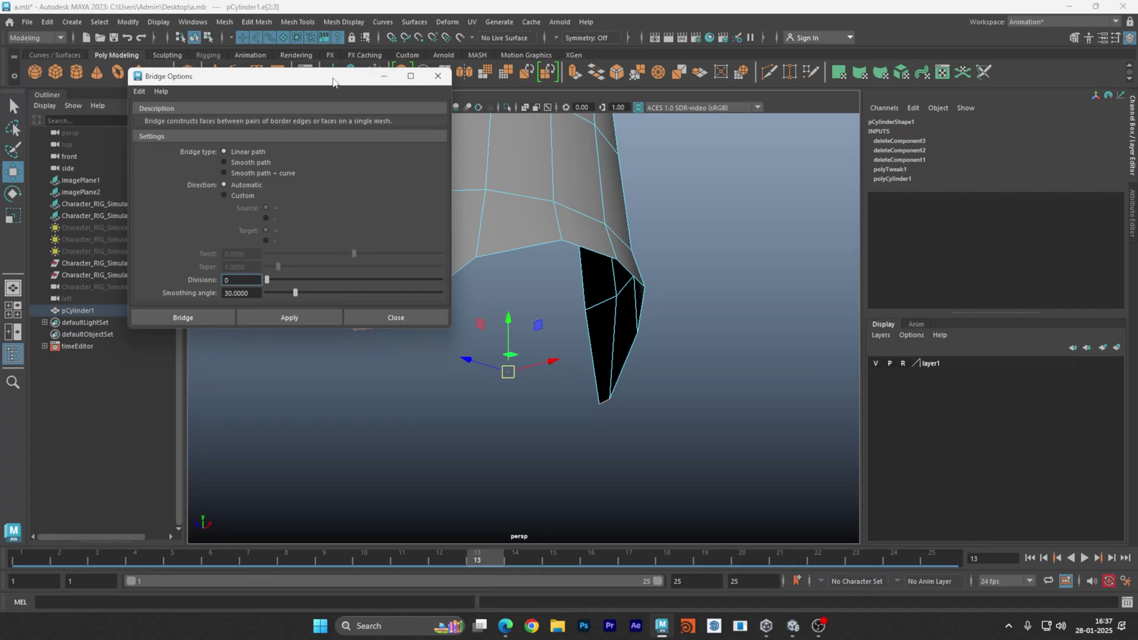
pyautogui.moveTo(284, 105); pyautogui.dragTo(281, 105)
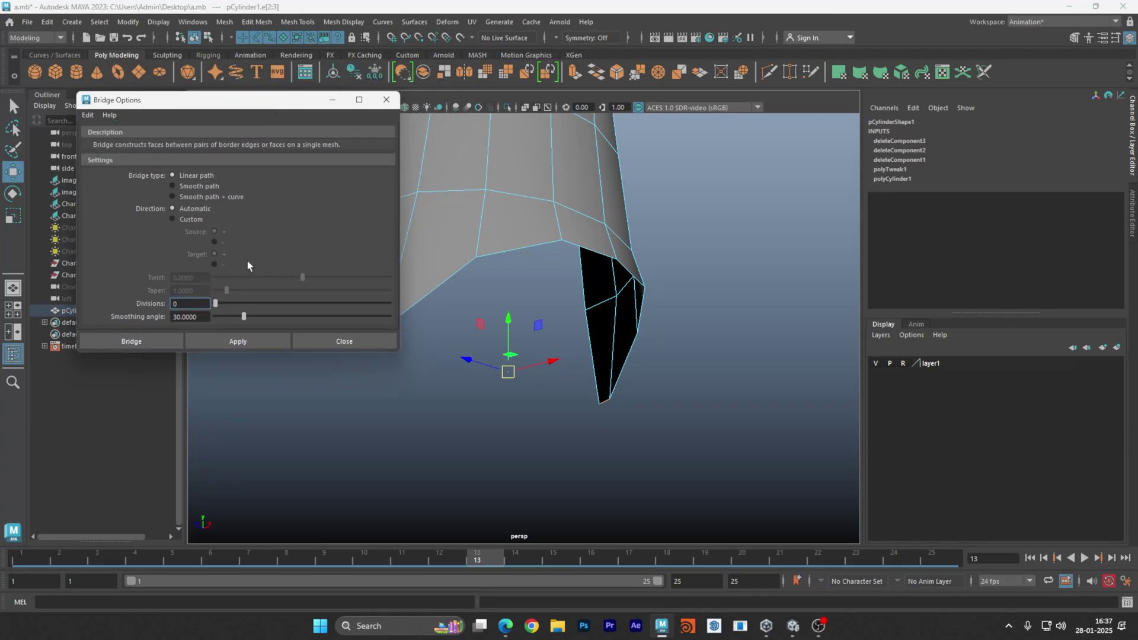
pyautogui.click(257, 342)
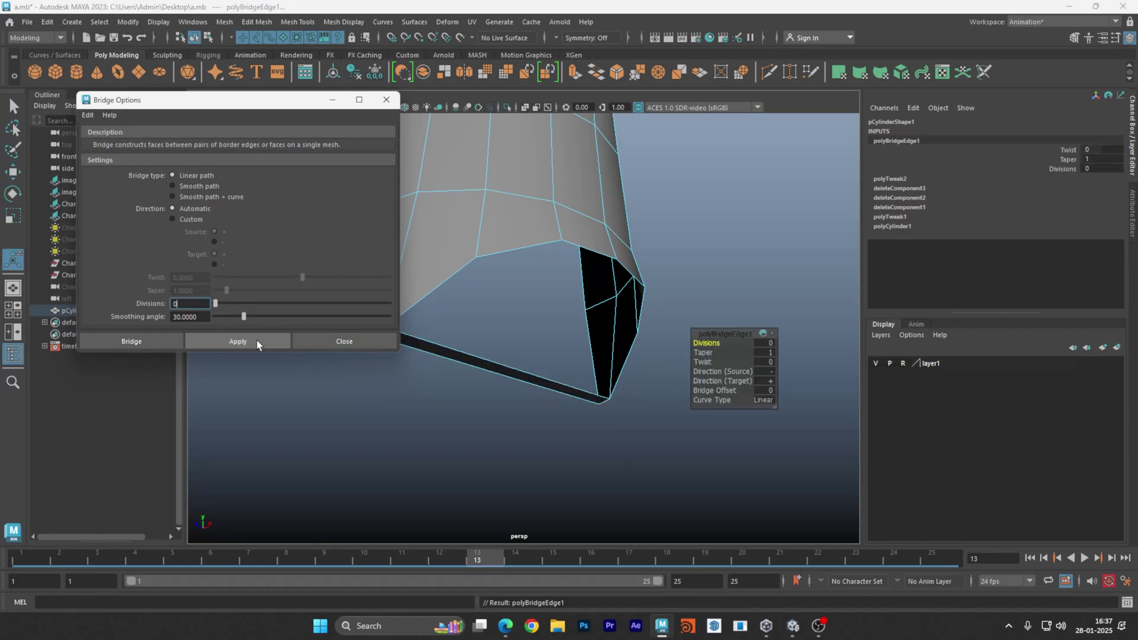
pyautogui.click(355, 339)
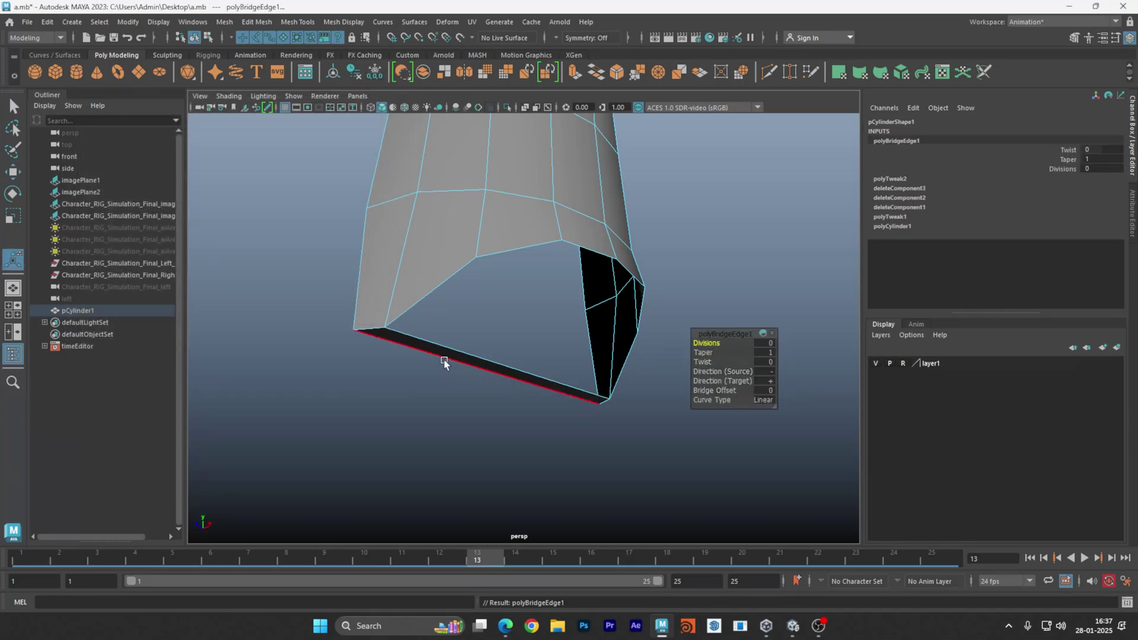
# Set the bridge's divisions to 3 and show the four-view layout.
pyautogui.keyDown('alt'); pyautogui.moveTo(599, 445); pyautogui.dragTo(594, 428); pyautogui.keyUp('alt')
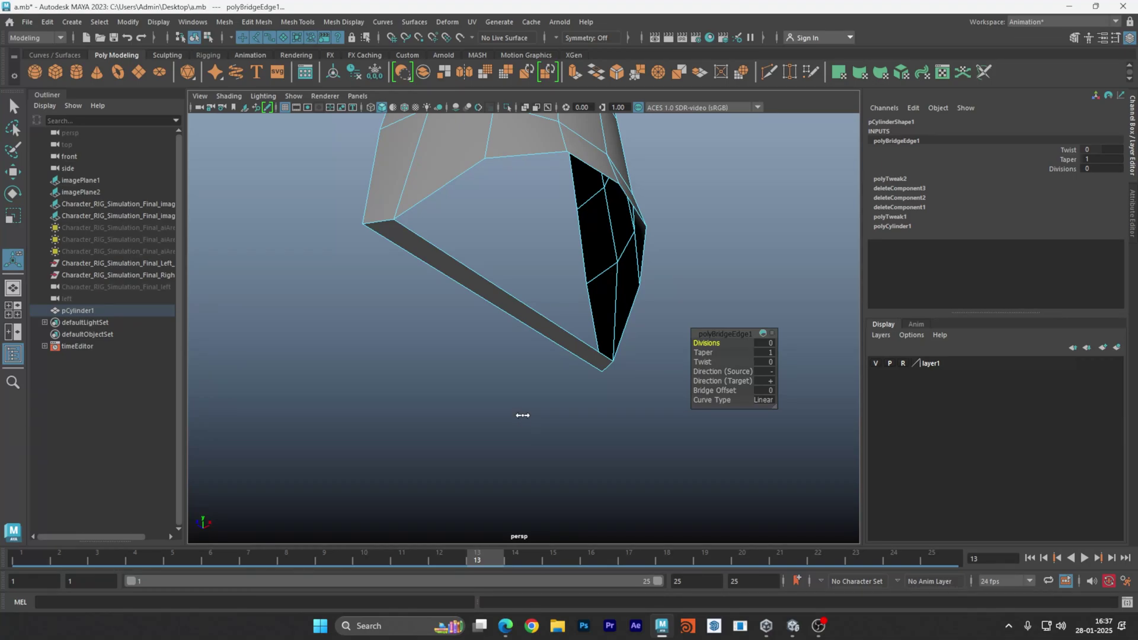
pyautogui.moveTo(527, 416); pyautogui.dragTo(538, 417, button='middle')
pyautogui.press('space')
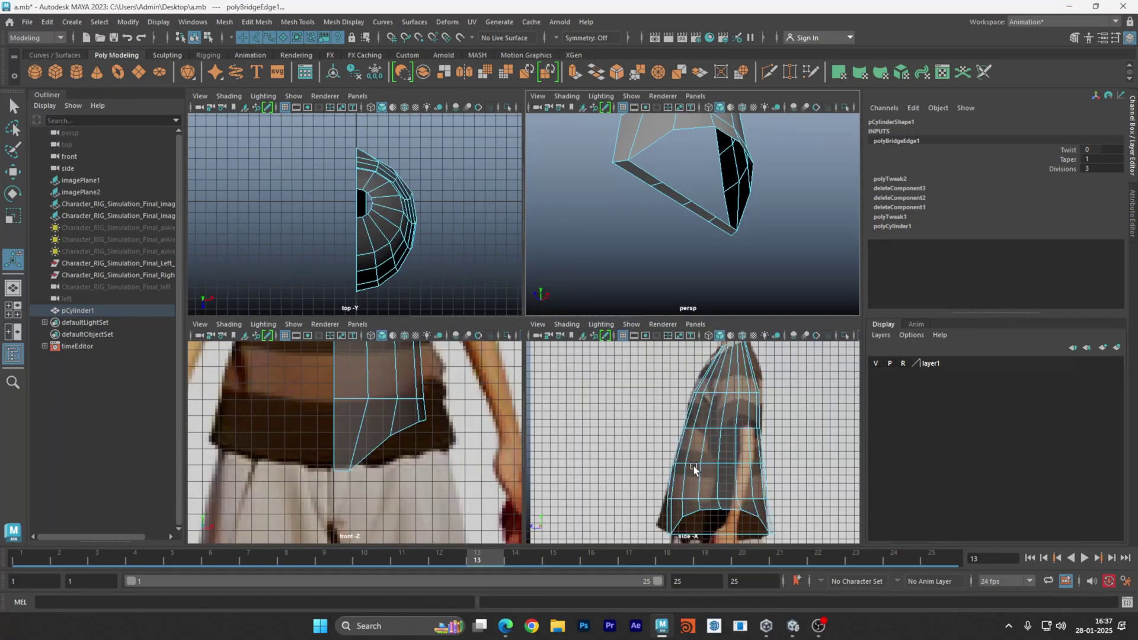
# Select all the inner vertices of the bridge strip in the side view and move them down below the hem.
pyautogui.press('space')
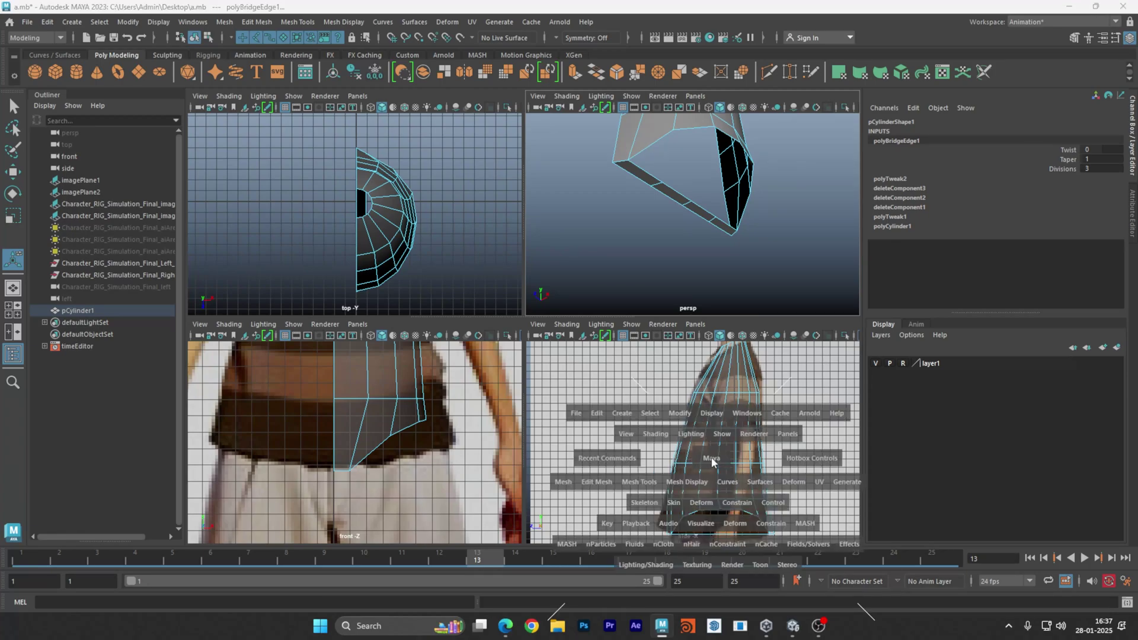
pyautogui.scroll(4, 550, 383)
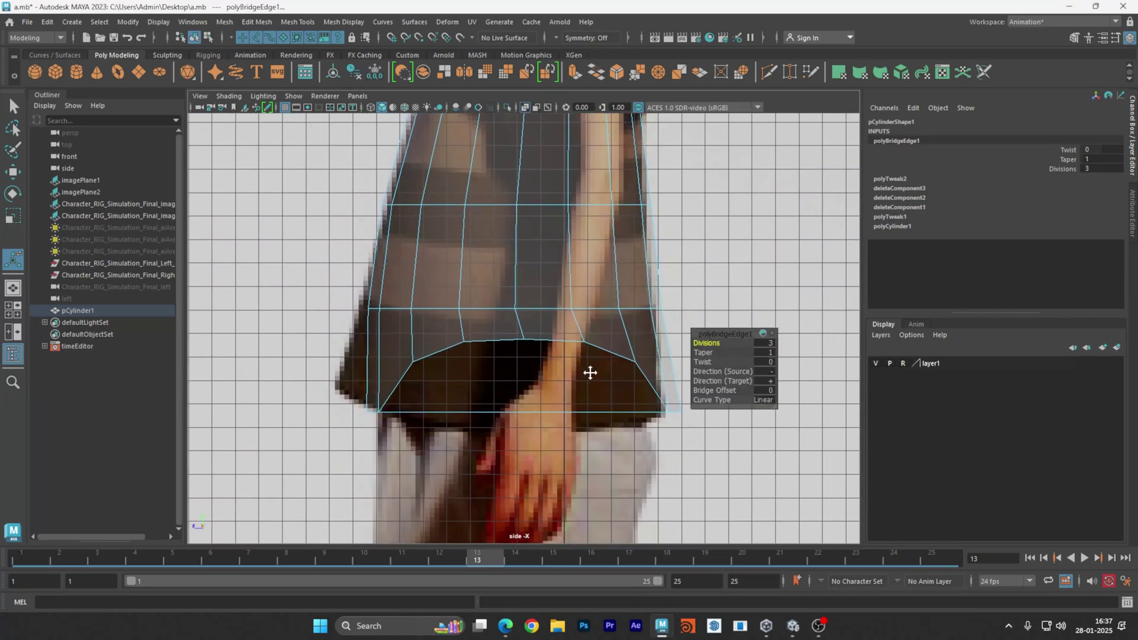
pyautogui.rightClick(560, 369)
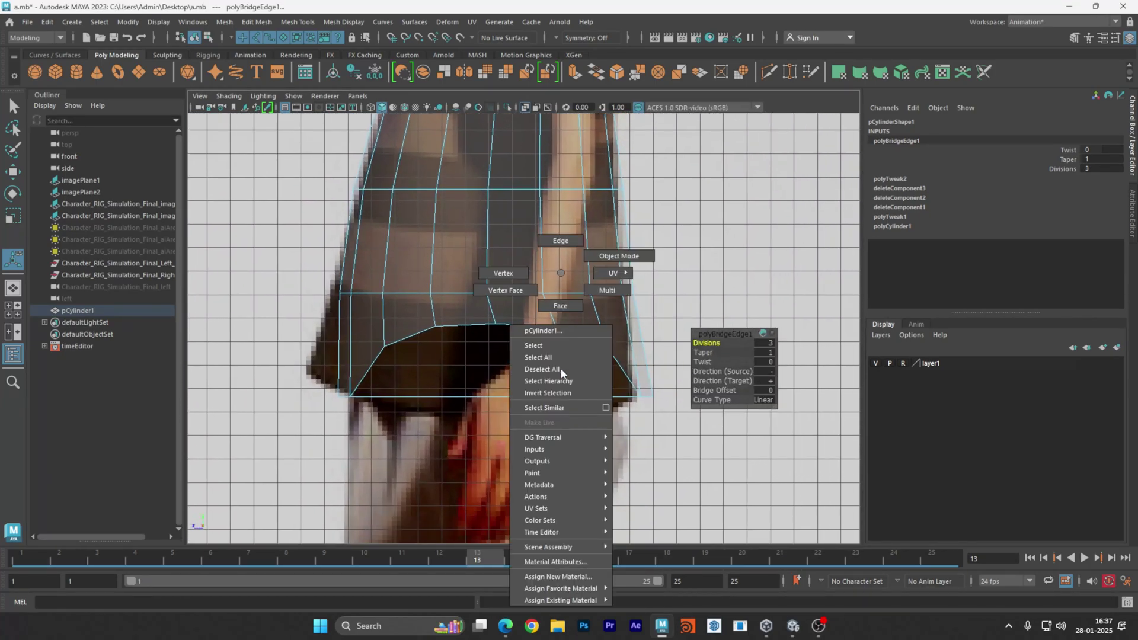
pyautogui.click(513, 274)
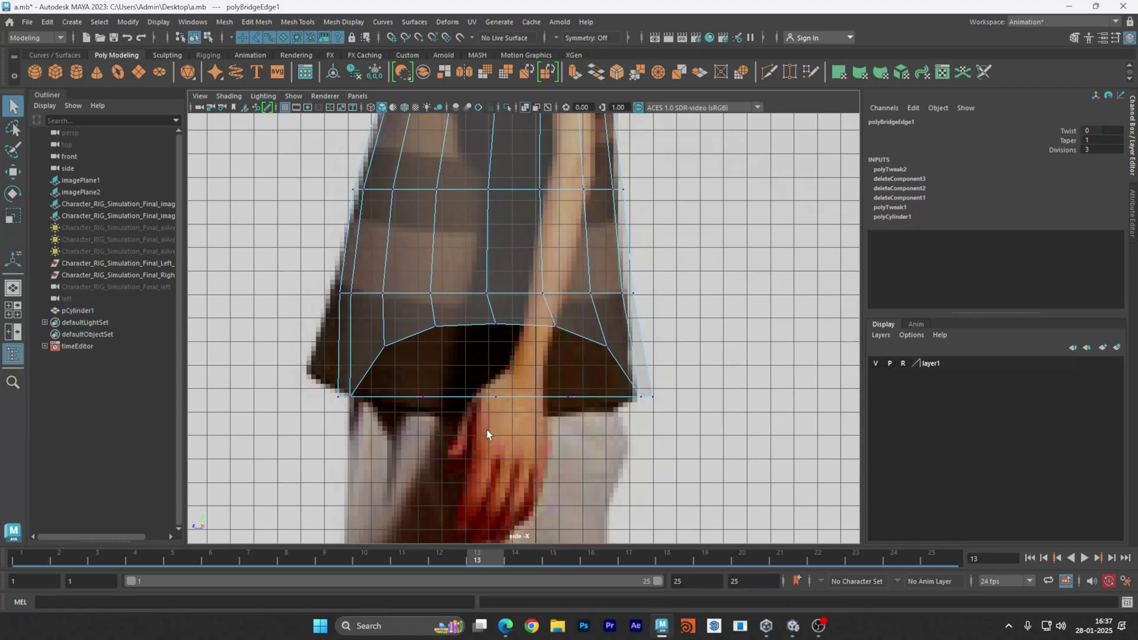
pyautogui.moveTo(442, 388); pyautogui.dragTo(589, 375)
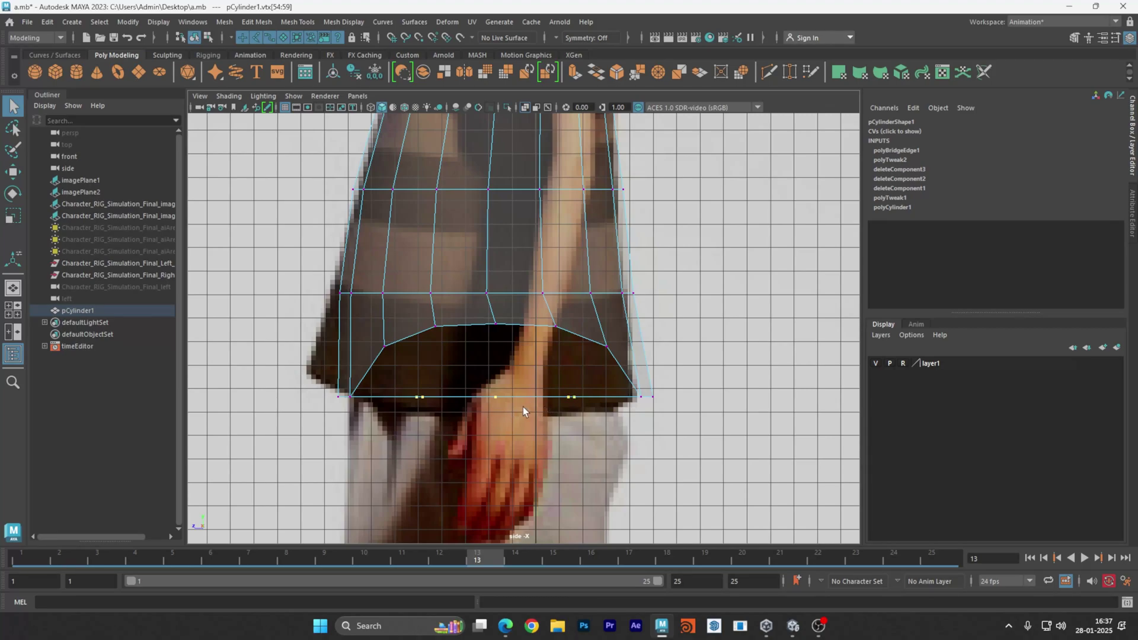
pyautogui.press('w')
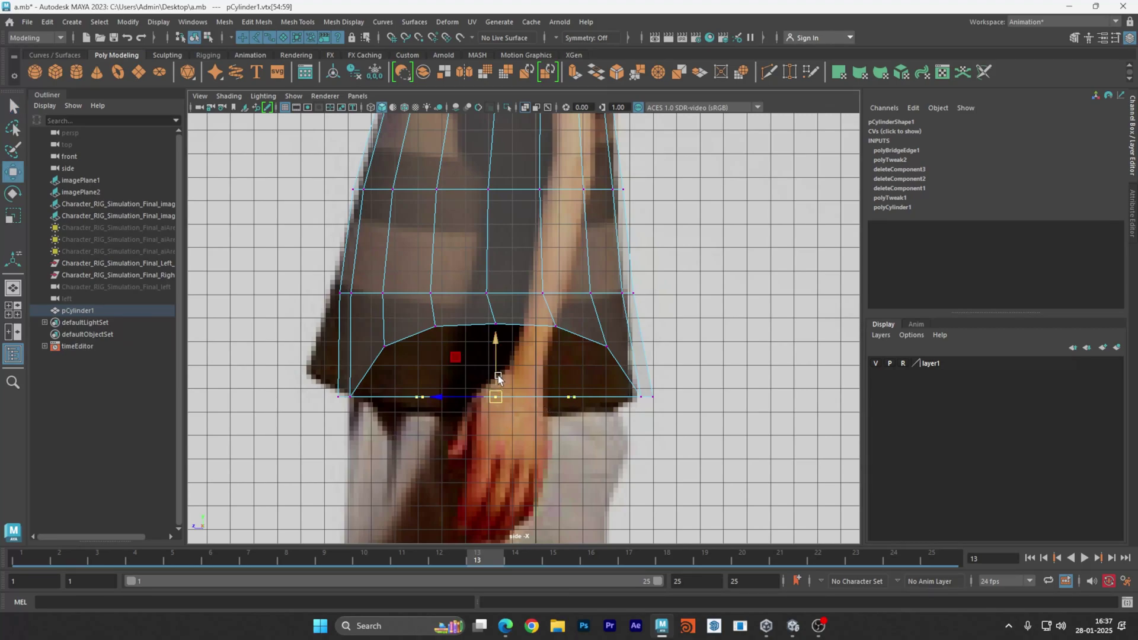
pyautogui.moveTo(496, 367); pyautogui.dragTo(492, 395)
pyautogui.keyDown('alt'); pyautogui.moveTo(500, 487); pyautogui.dragTo(503, 430, button='middle'); pyautogui.keyUp('alt')
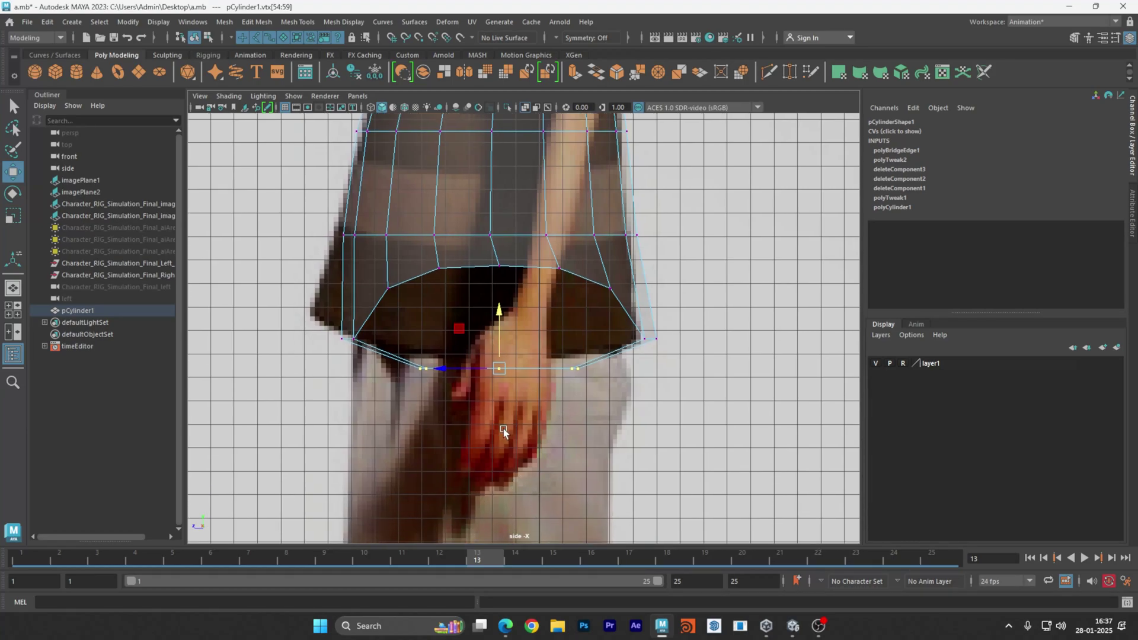
# Lower the bridge strip's middle vertex pair further, then move all its inner vertices slightly down to round the curve.
pyautogui.moveTo(526, 346); pyautogui.dragTo(498, 393)
pyautogui.moveTo(532, 326); pyautogui.dragTo(497, 355)
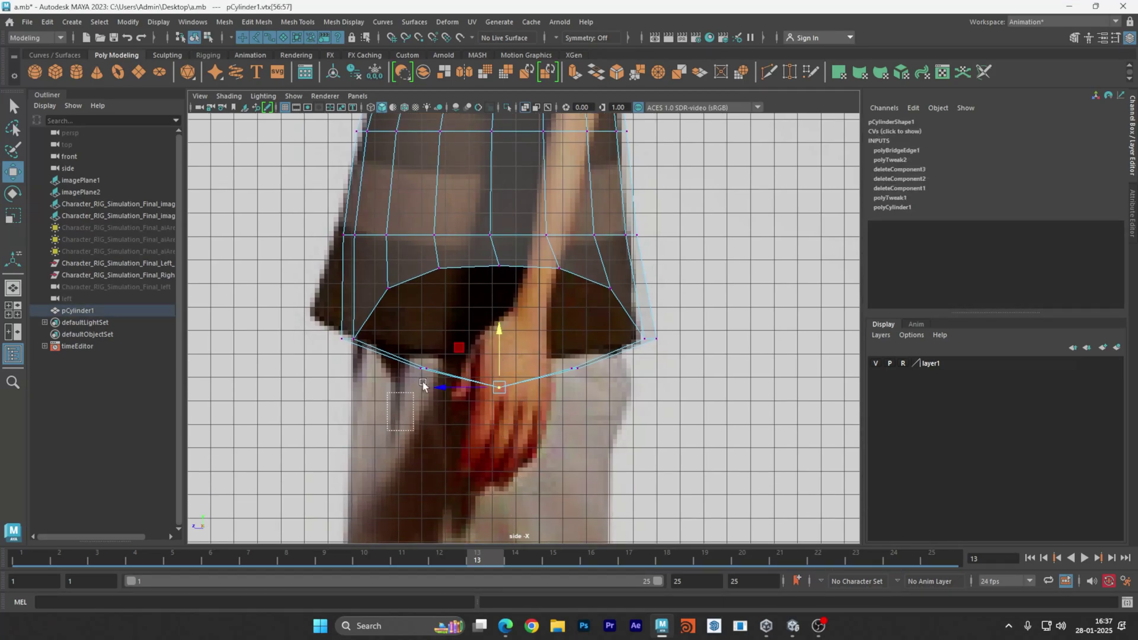
pyautogui.moveTo(422, 386); pyautogui.dragTo(579, 342)
pyautogui.moveTo(496, 343); pyautogui.dragTo(496, 350)
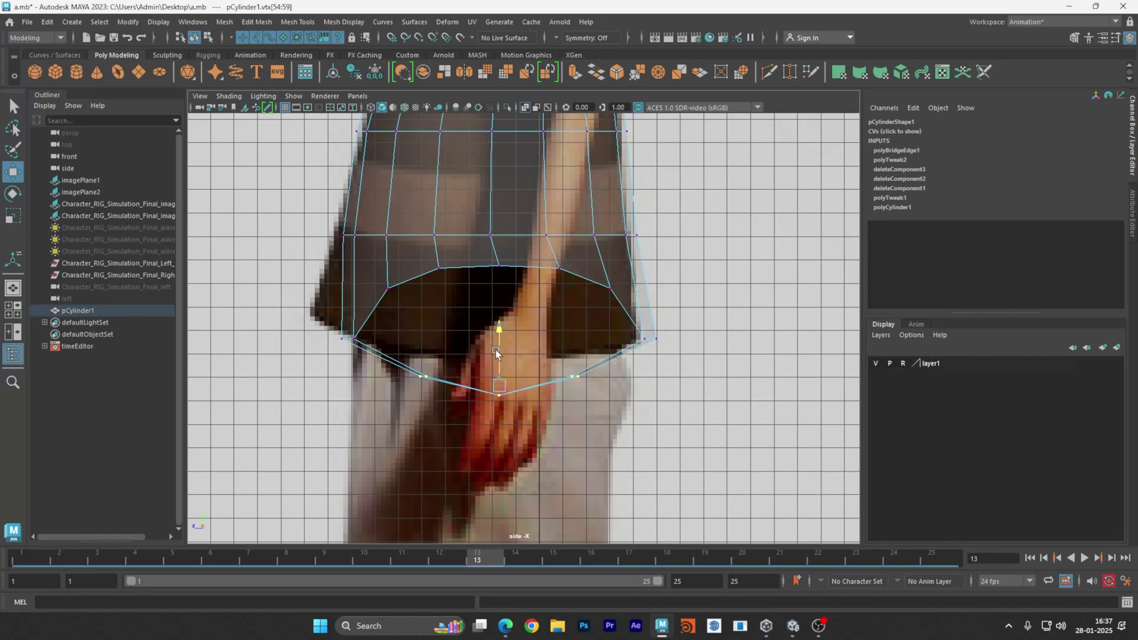
# Return the shirt mesh to object mode in the perspective view and deselect it.
pyautogui.press('space')
pyautogui.press('space')
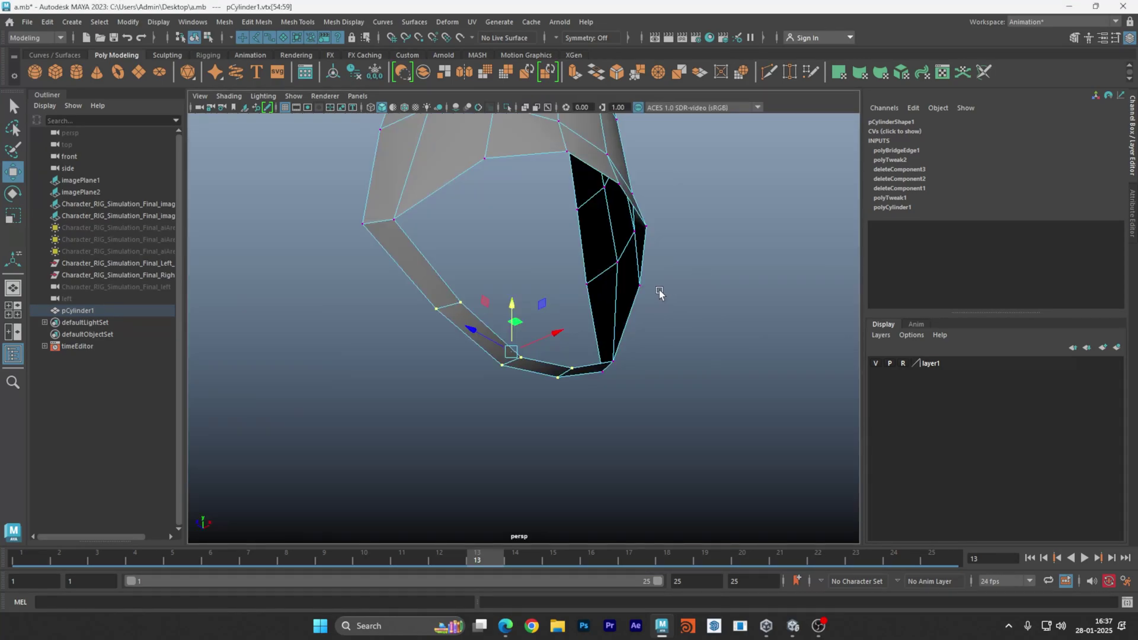
pyautogui.keyDown('alt'); pyautogui.moveTo(658, 289); pyautogui.dragTo(659, 314); pyautogui.keyUp('alt')
pyautogui.keyDown('alt'); pyautogui.moveTo(658, 314); pyautogui.dragTo(464, 357, button='right'); pyautogui.keyUp('alt')
pyautogui.keyDown('alt'); pyautogui.moveTo(465, 357); pyautogui.dragTo(417, 366); pyautogui.keyUp('alt')
pyautogui.rightClick(467, 273)
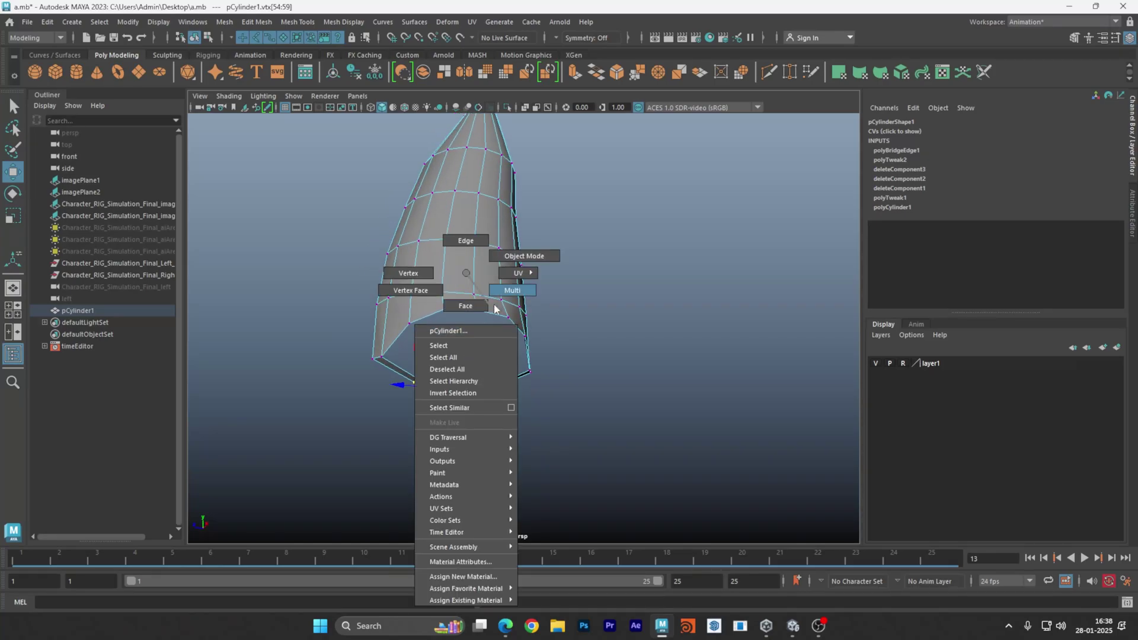
pyautogui.rightClick(467, 274)
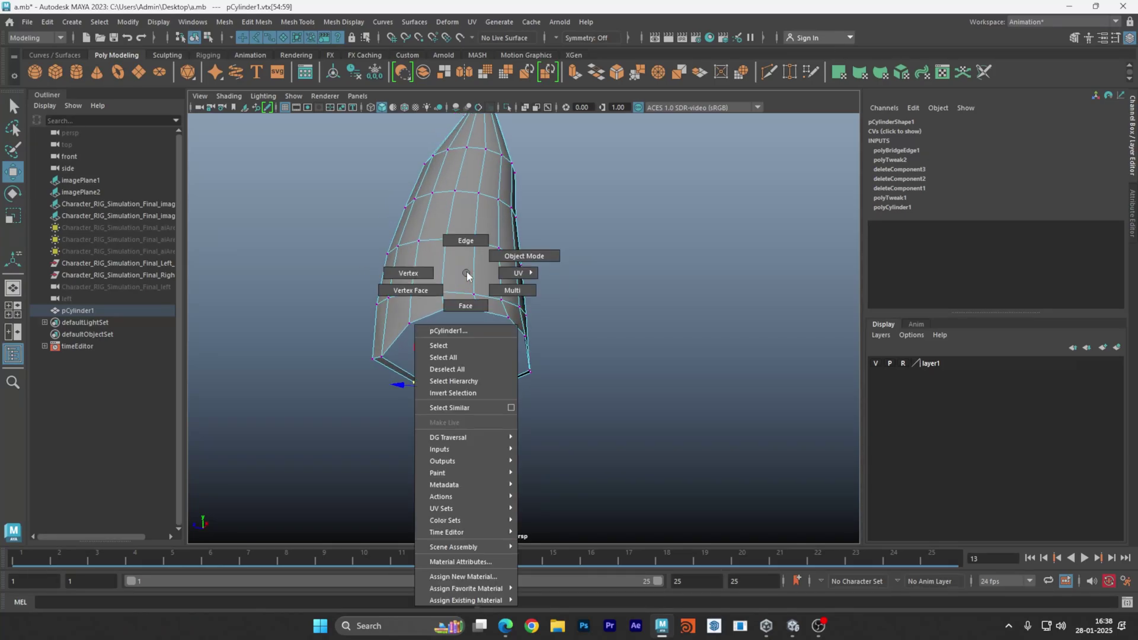
pyautogui.click(524, 256)
pyautogui.click(537, 295)
# Examine the shirt from the bridged hem up to the neck opening, with and without smooth preview.
pyautogui.keyDown('alt'); pyautogui.moveTo(450, 363); pyautogui.dragTo(495, 373); pyautogui.keyUp('alt')
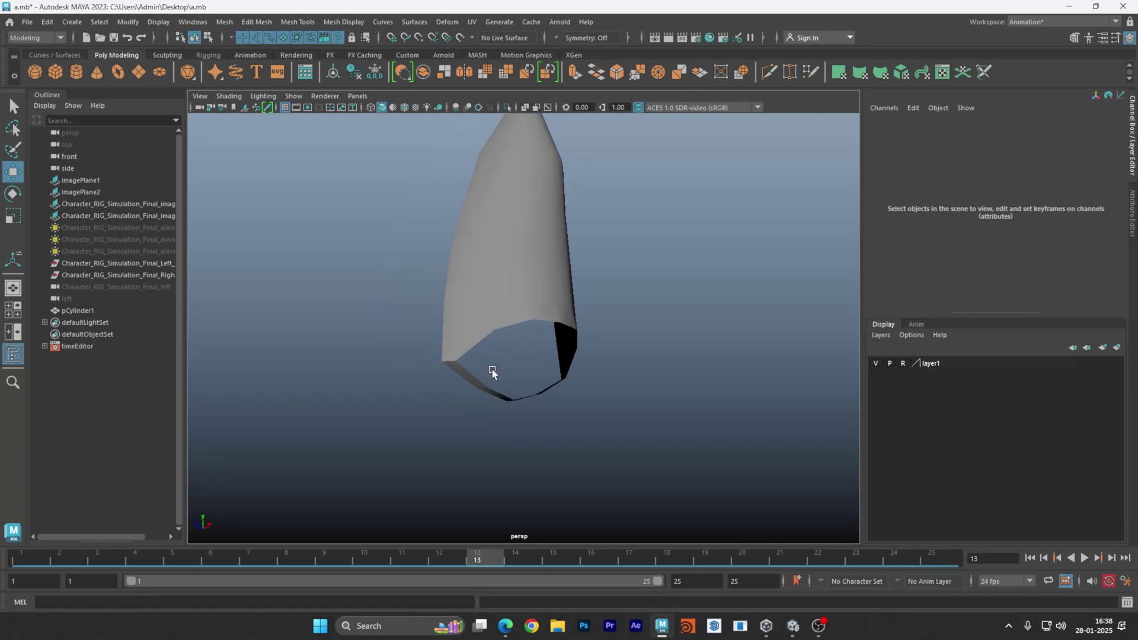
pyautogui.keyDown('alt'); pyautogui.moveTo(651, 379); pyautogui.dragTo(419, 397); pyautogui.keyUp('alt')
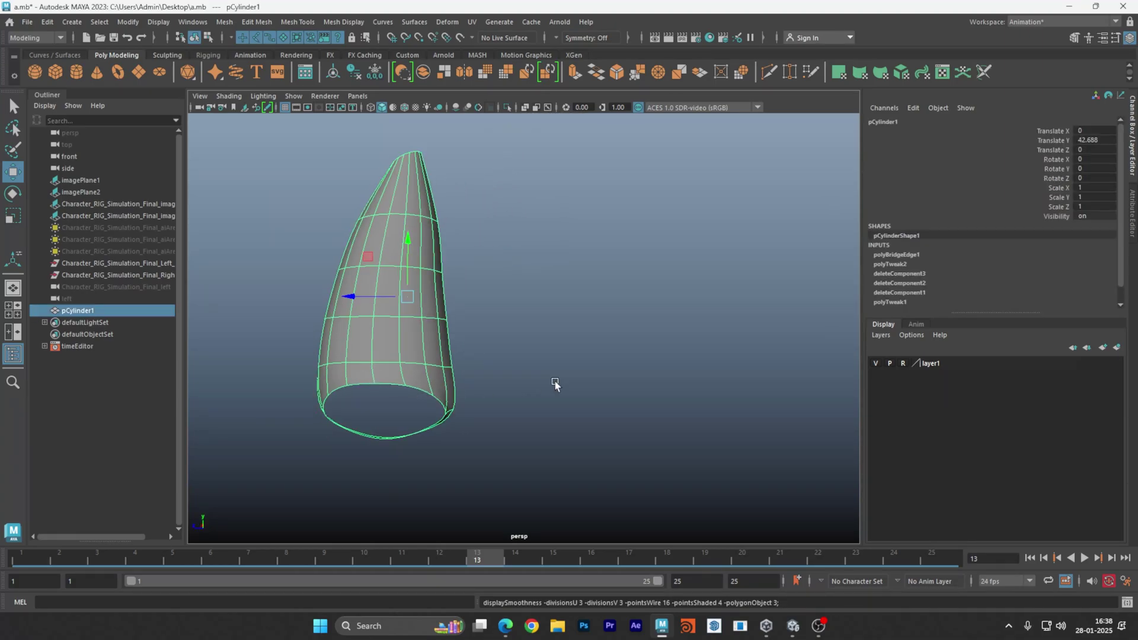
pyautogui.keyDown('alt'); pyautogui.moveTo(555, 384); pyautogui.dragTo(622, 386); pyautogui.keyUp('alt')
pyautogui.click(542, 348)
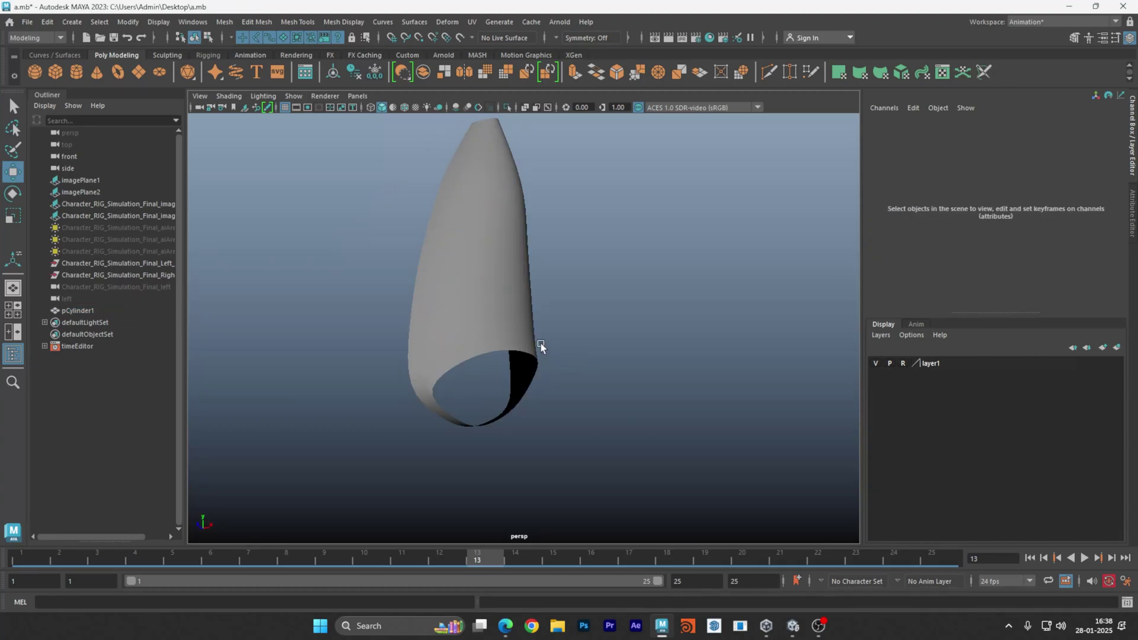
pyautogui.click(516, 322)
pyautogui.keyDown('alt'); pyautogui.moveTo(516, 322); pyautogui.dragTo(437, 320); pyautogui.keyUp('alt')
pyautogui.keyDown('alt'); pyautogui.moveTo(437, 320); pyautogui.dragTo(593, 343, button='right'); pyautogui.keyUp('alt')
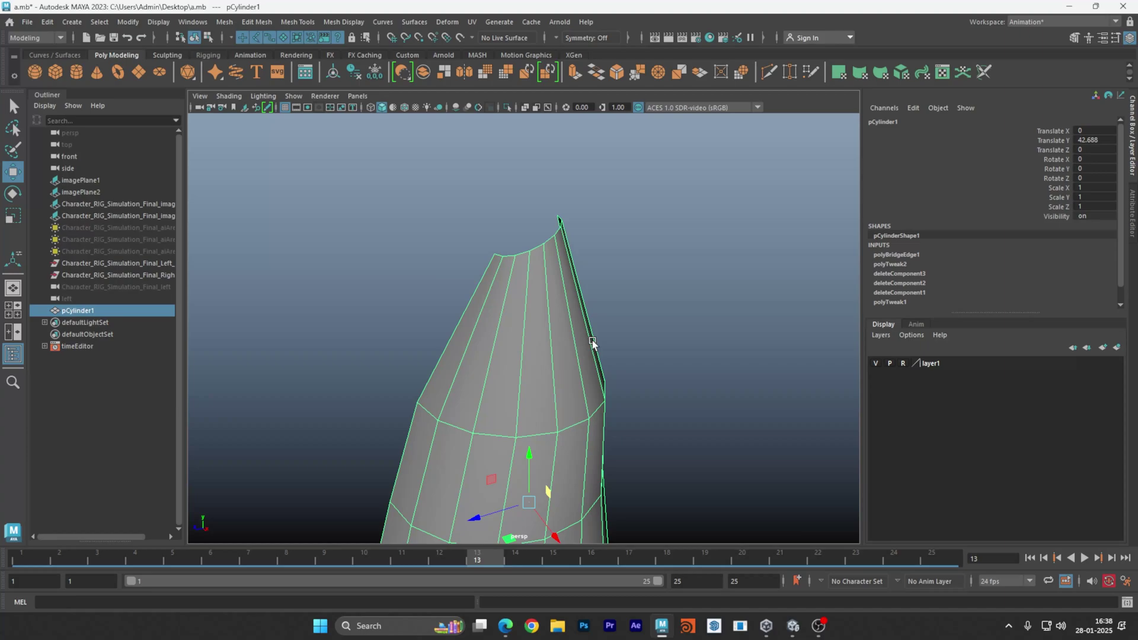
pyautogui.keyDown('alt'); pyautogui.moveTo(607, 352); pyautogui.dragTo(630, 364); pyautogui.keyUp('alt')
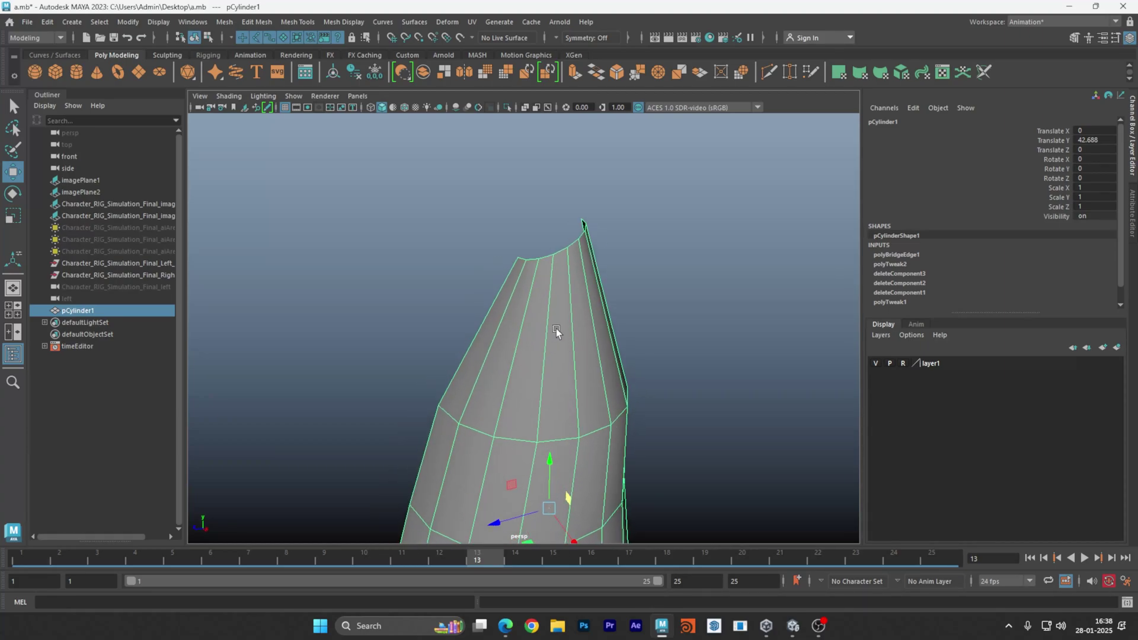
pyautogui.keyDown('alt'); pyautogui.moveTo(556, 328); pyautogui.dragTo(593, 337); pyautogui.keyUp('alt')
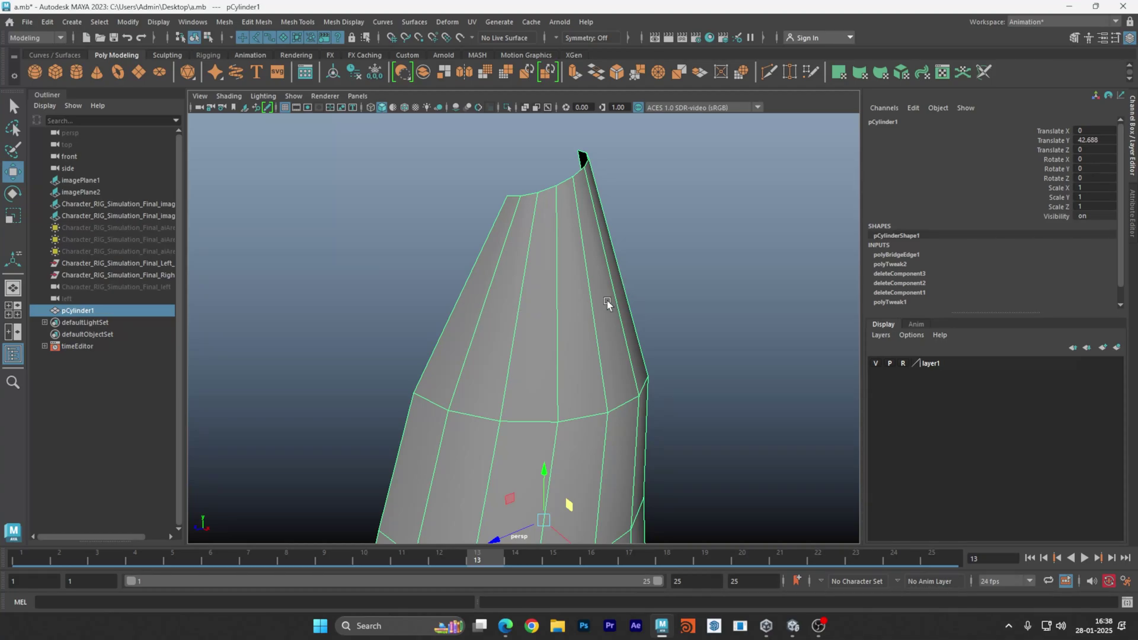
pyautogui.keyDown('alt'); pyautogui.moveTo(616, 316); pyautogui.dragTo(656, 308); pyautogui.keyUp('alt')
# Switch the shirt to edge mode in the front view, then open the Insert Edge Loop settings and reset them.
pyautogui.press('space')
pyautogui.press('space')
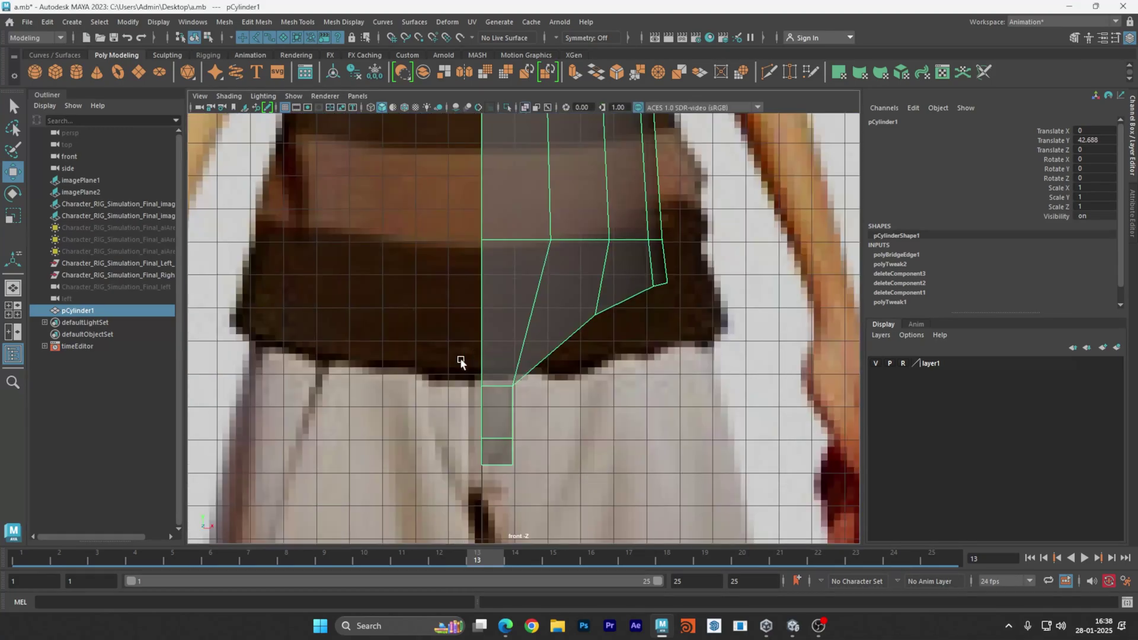
pyautogui.scroll(-5, 537, 378)
pyautogui.keyDown('alt'); pyautogui.moveTo(665, 216); pyautogui.dragTo(656, 362, button='middle'); pyautogui.keyUp('alt')
pyautogui.scroll(5, 540, 240)
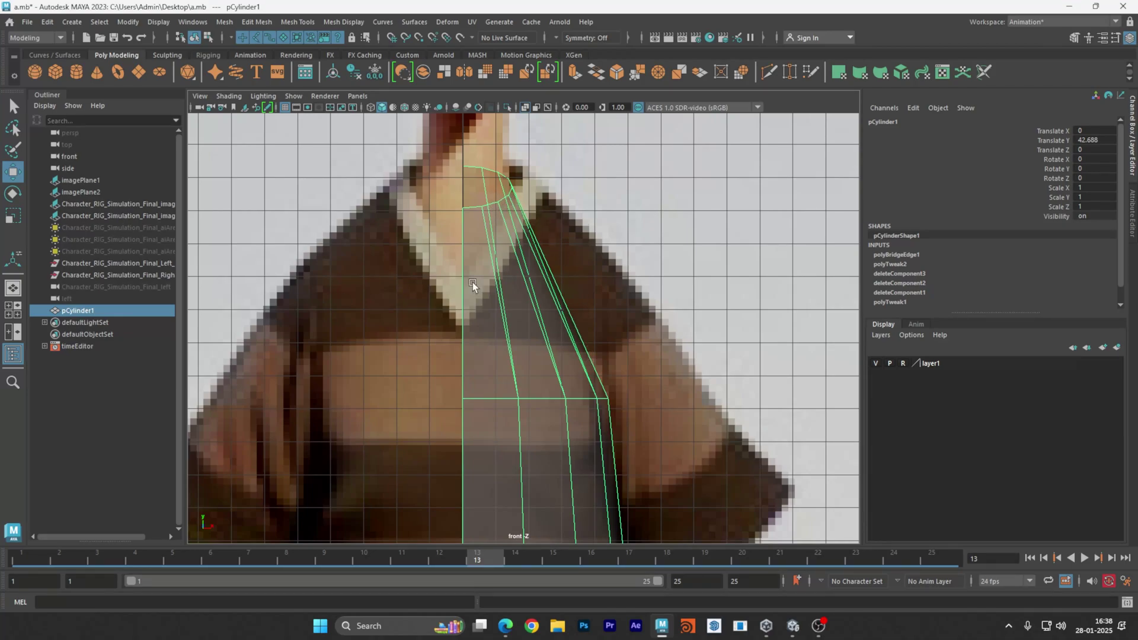
pyautogui.moveTo(503, 283); pyautogui.dragTo(503, 257, button='right')
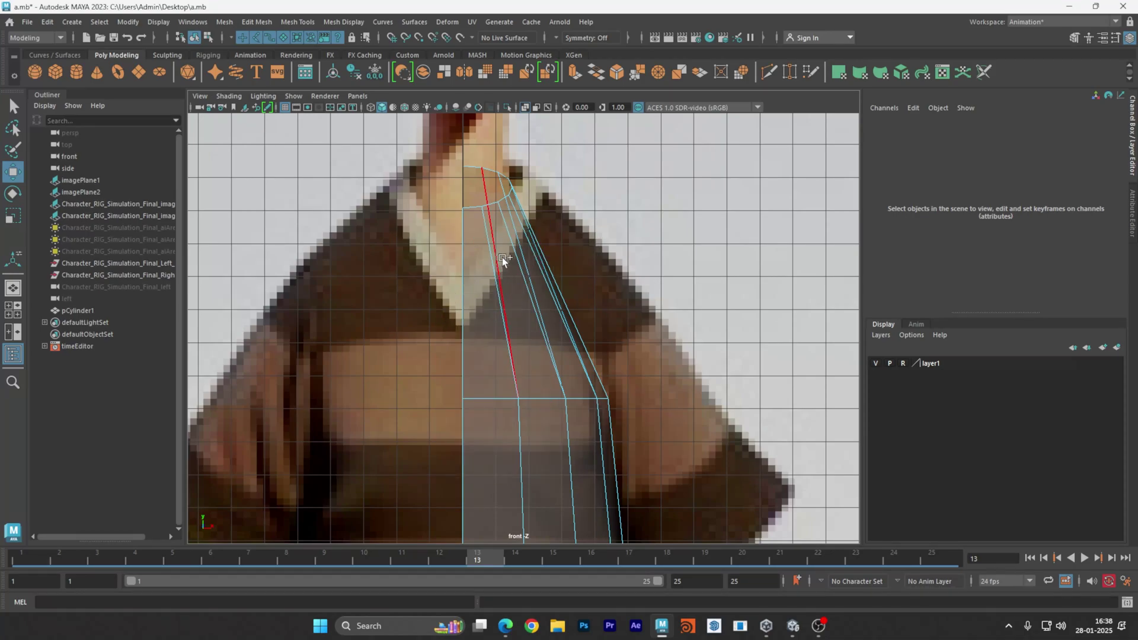
pyautogui.click(235, 22)
pyautogui.moveTo(291, 24)
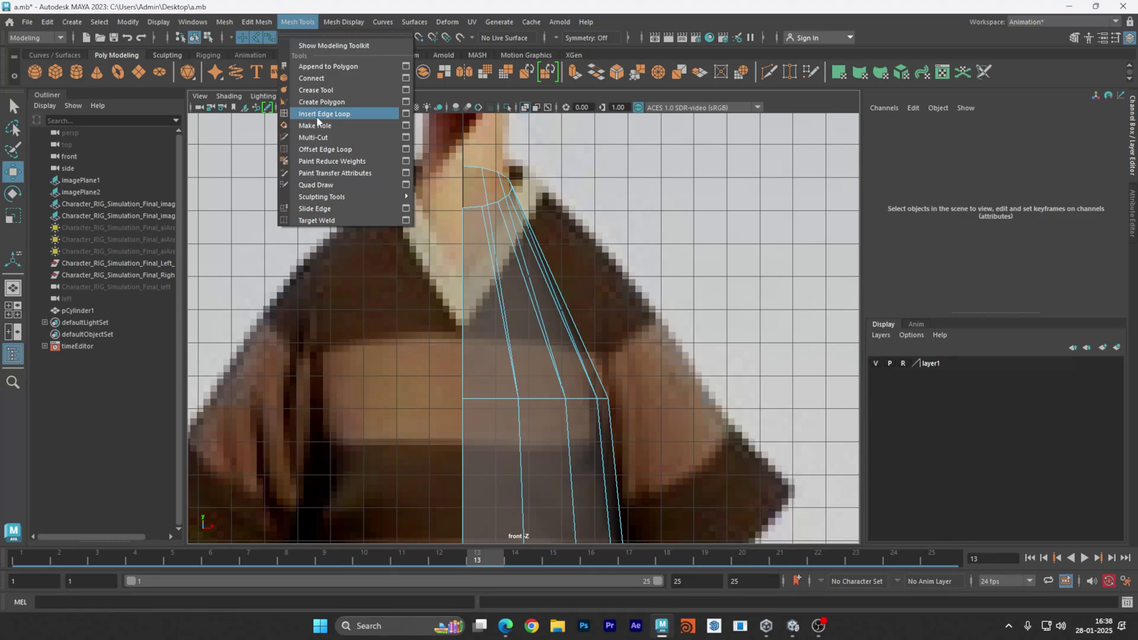
pyautogui.click(406, 115)
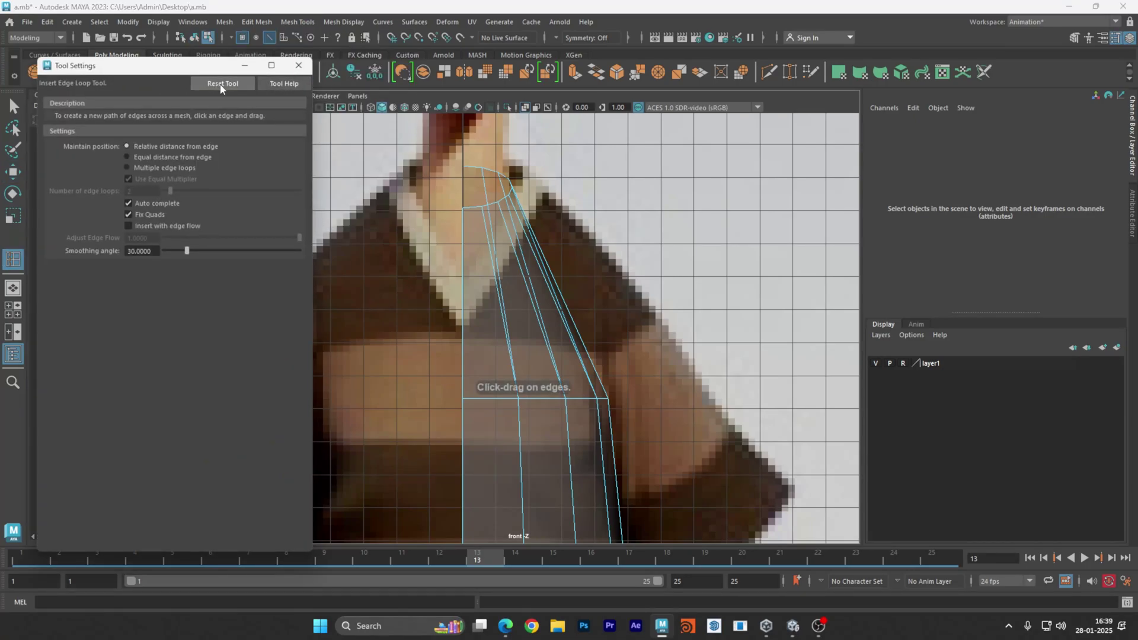
pyautogui.click(221, 84)
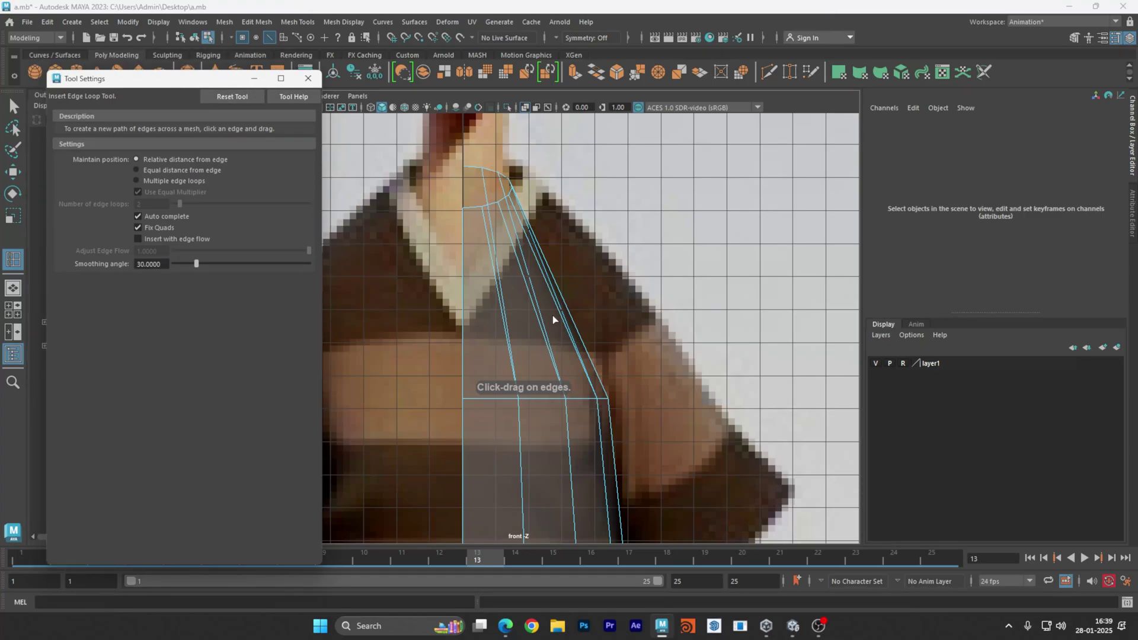
# Try an edge loop across the upper chest, undo it, and enable Insert with edge flow for the tool.
pyautogui.moveTo(552, 290); pyautogui.dragTo(554, 295)
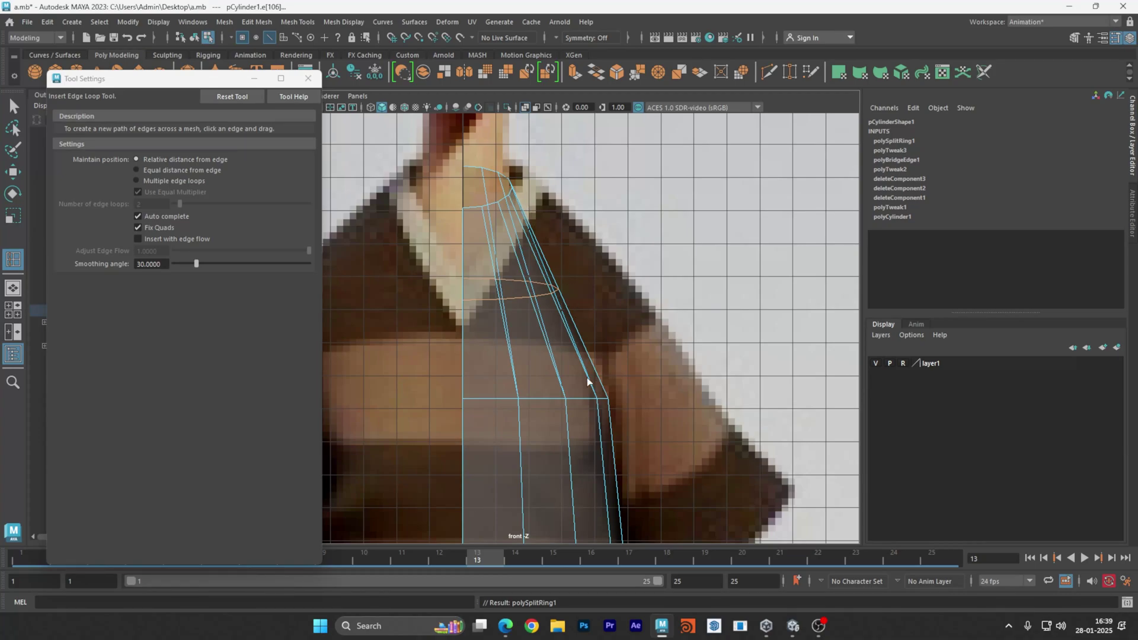
pyautogui.hotkey('ctrl', 'z')
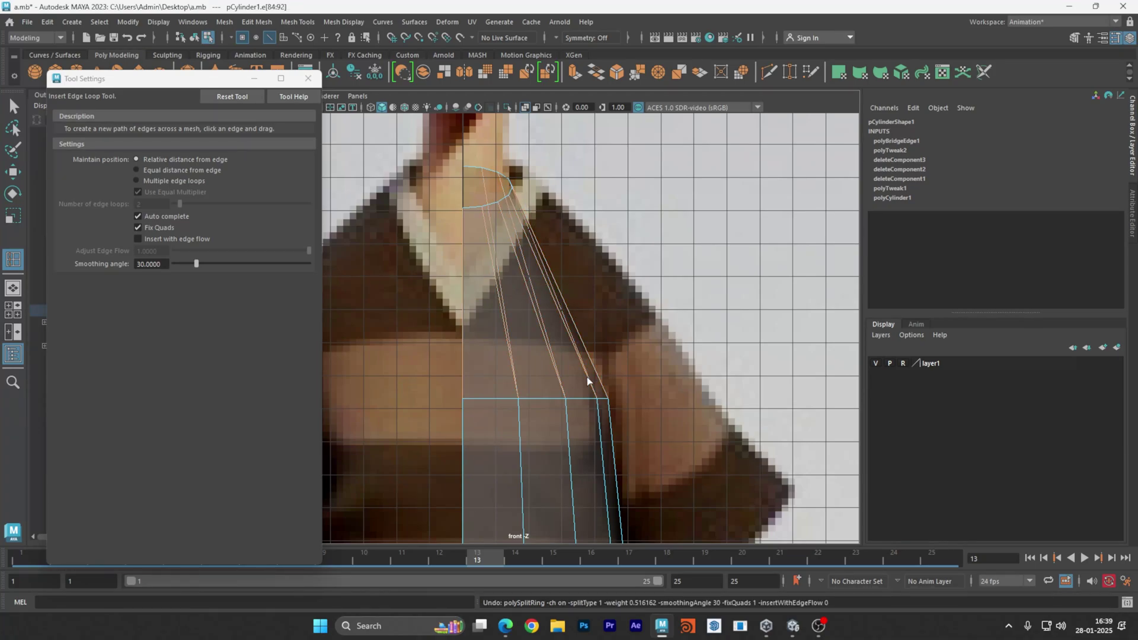
pyautogui.moveTo(180, 90); pyautogui.dragTo(200, 95)
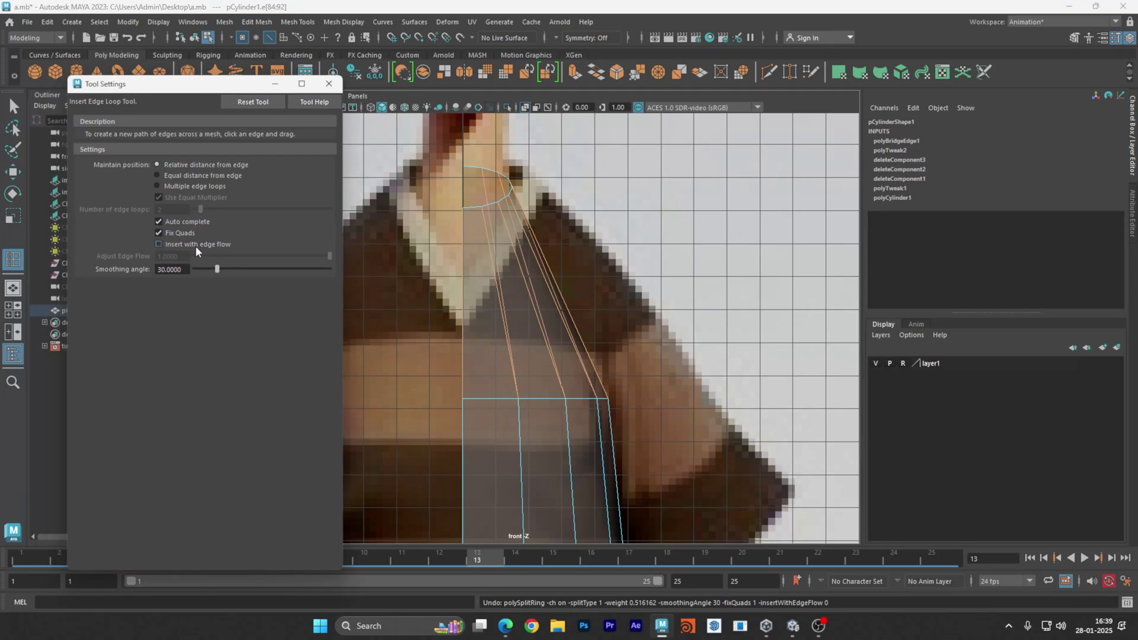
pyautogui.click(159, 244)
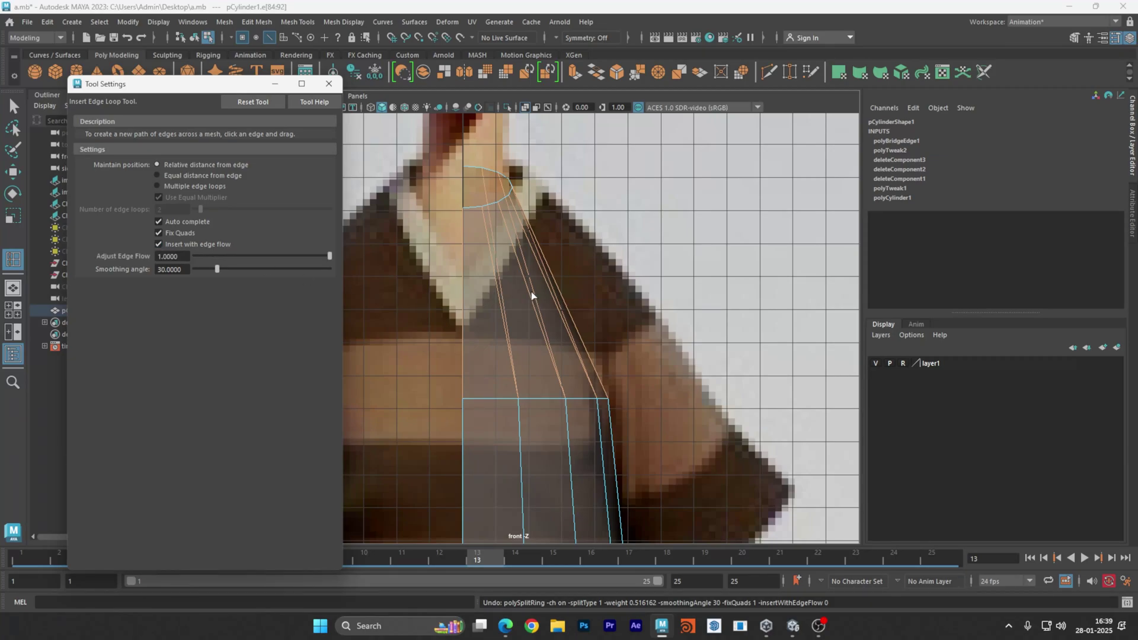
# Try edge loops with edge flow across the upper chest and the section below it, and undo both.
pyautogui.moveTo(536, 300); pyautogui.dragTo(536, 292)
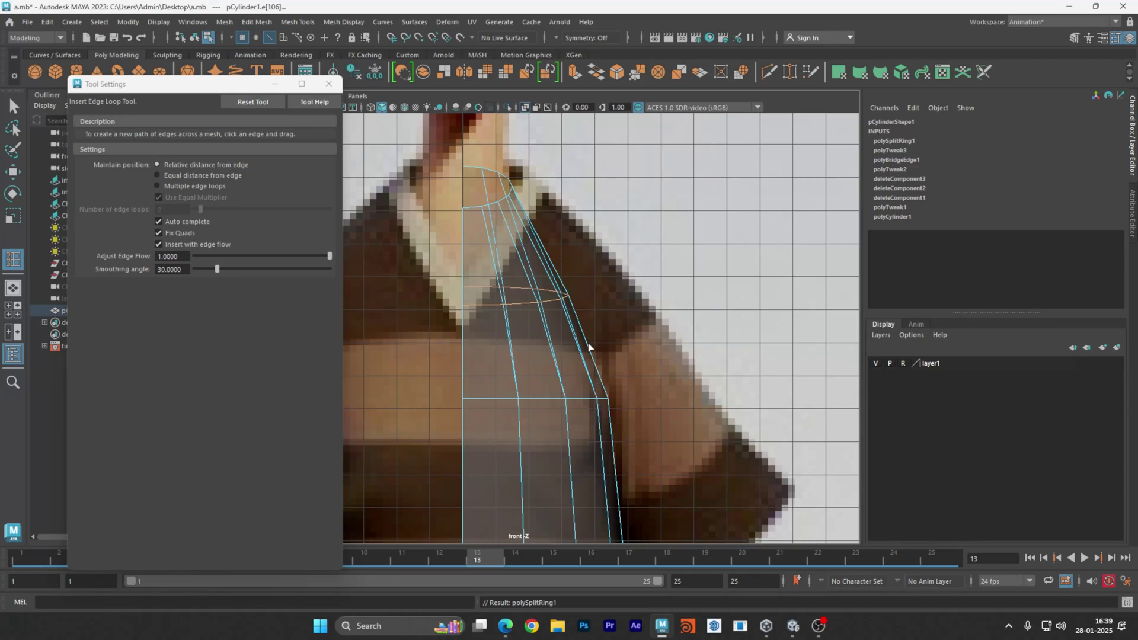
pyautogui.keyDown('alt'); pyautogui.moveTo(674, 425); pyautogui.dragTo(654, 299, button='middle'); pyautogui.keyUp('alt')
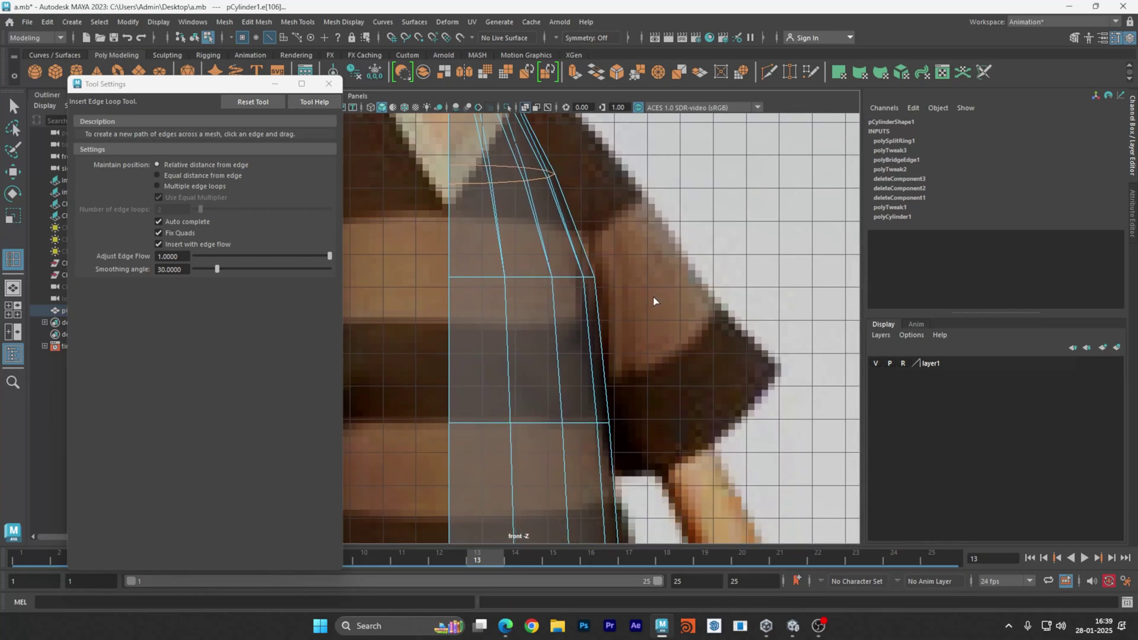
pyautogui.click(605, 354)
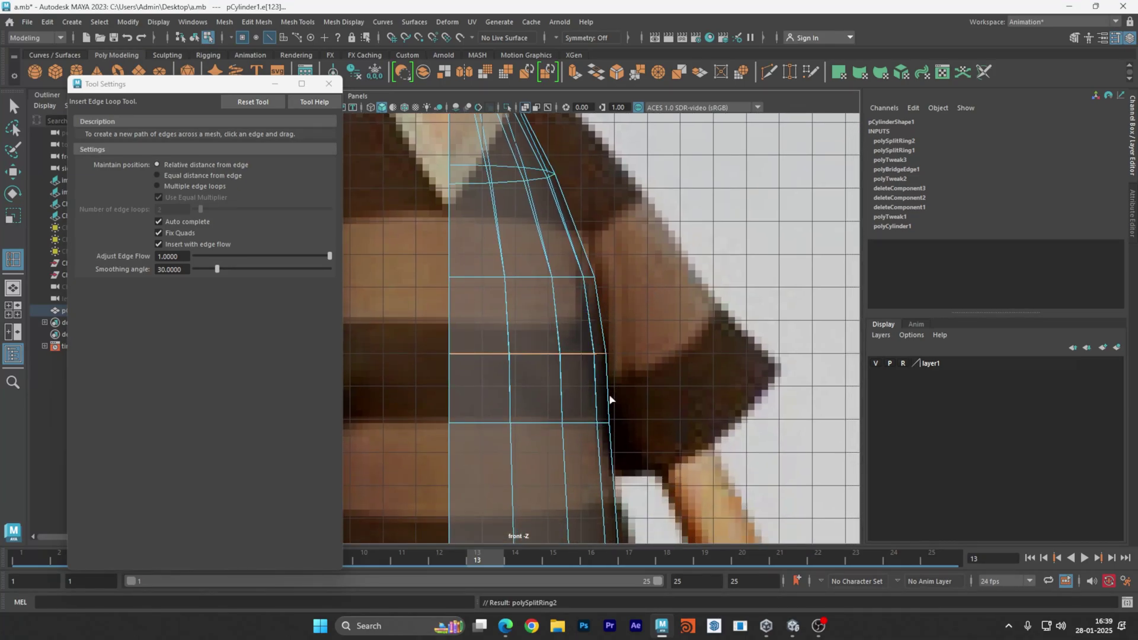
pyautogui.hotkey('ctrl', 'z')
pyautogui.keyDown('alt'); pyautogui.moveTo(614, 333); pyautogui.dragTo(664, 421, button='middle'); pyautogui.keyUp('alt')
pyautogui.hotkey('ctrl', 'z')
pyautogui.keyDown('alt'); pyautogui.moveTo(569, 305); pyautogui.dragTo(602, 317, button='middle'); pyautogui.keyUp('alt')
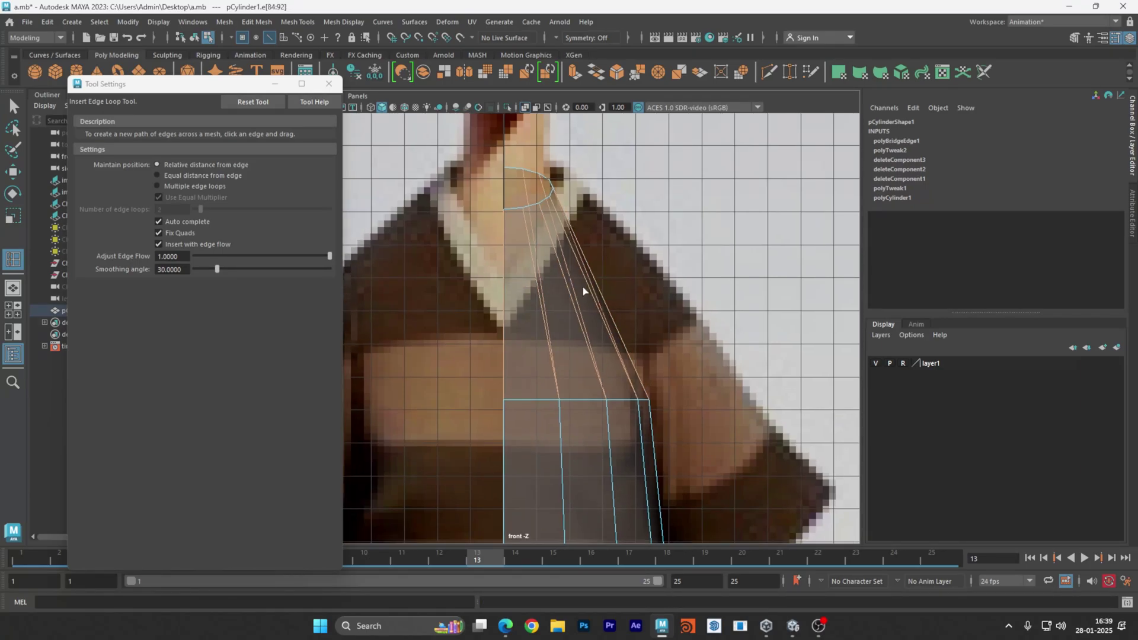
# Insert an edge loop with edge flow across the upper chest, between the neck opening and the first horizontal loop.
pyautogui.press('space')
pyautogui.press('space')
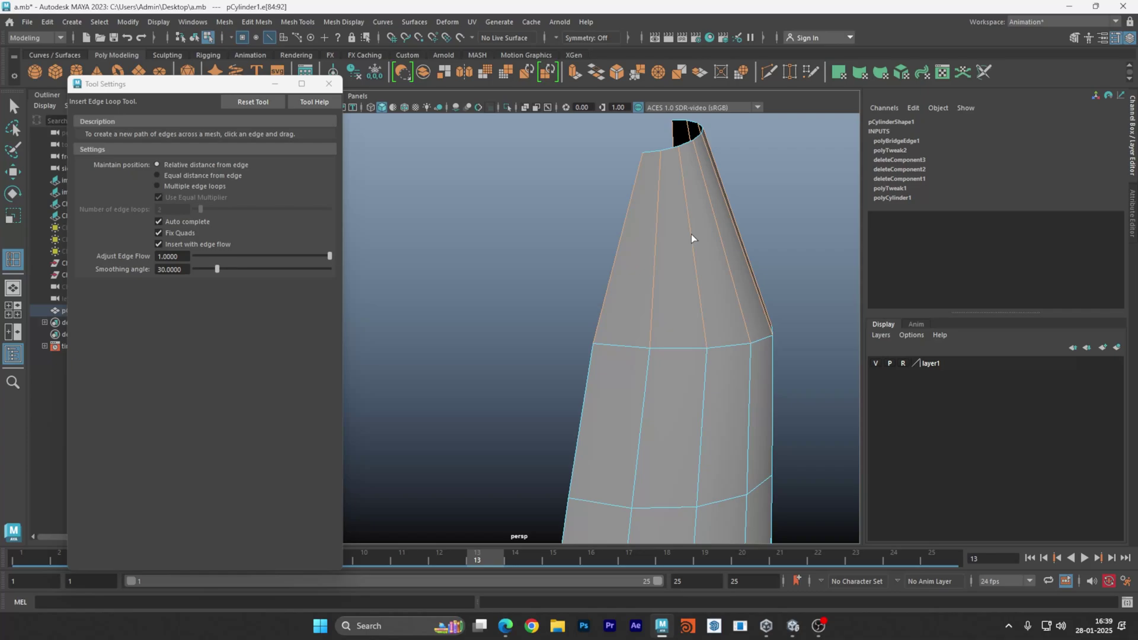
pyautogui.press('space')
pyautogui.press('space')
pyautogui.scroll(1, 600, 335)
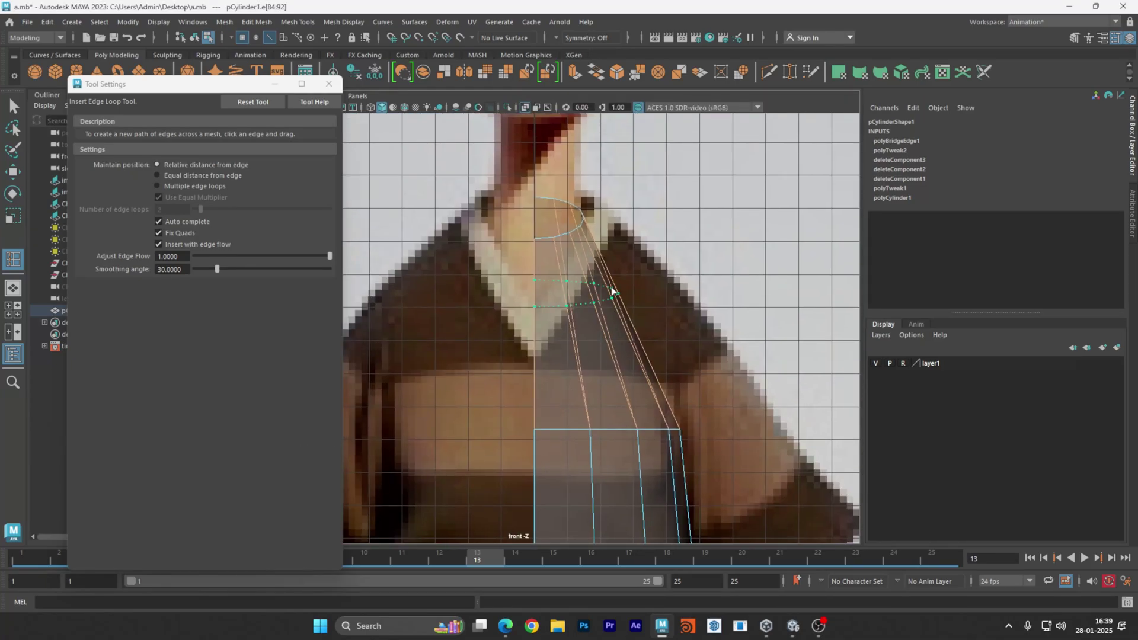
pyautogui.click(612, 290)
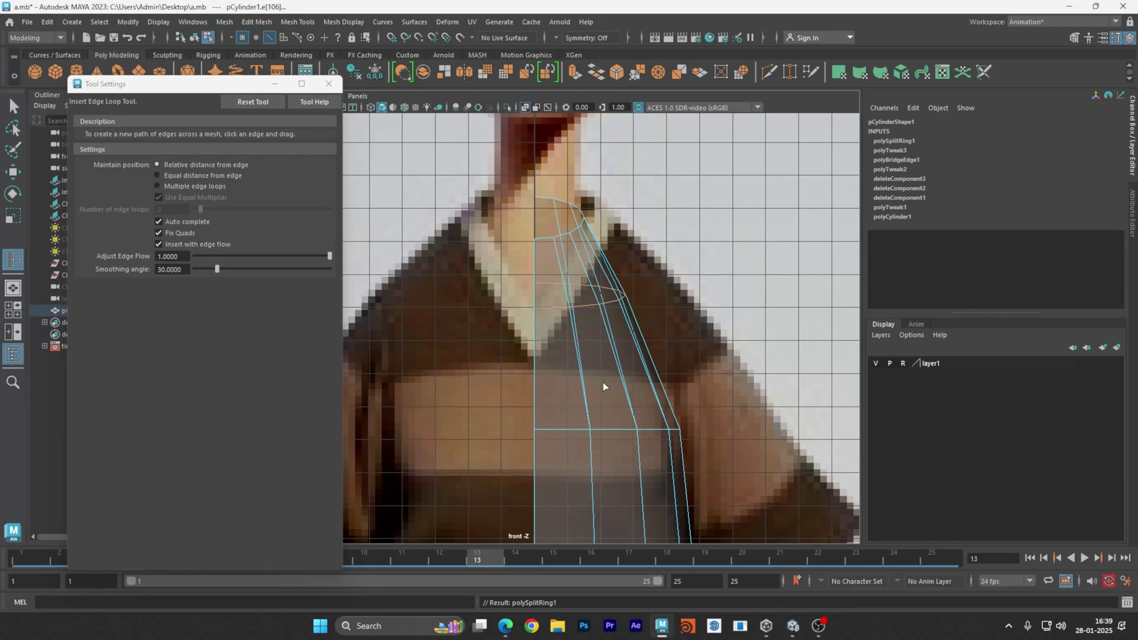
# Insert another edge loop with edge flow across the mid chest, then reset the Insert Edge Loop settings and close them.
pyautogui.moveTo(648, 368); pyautogui.dragTo(645, 366)
pyautogui.press('space')
pyautogui.press('space')
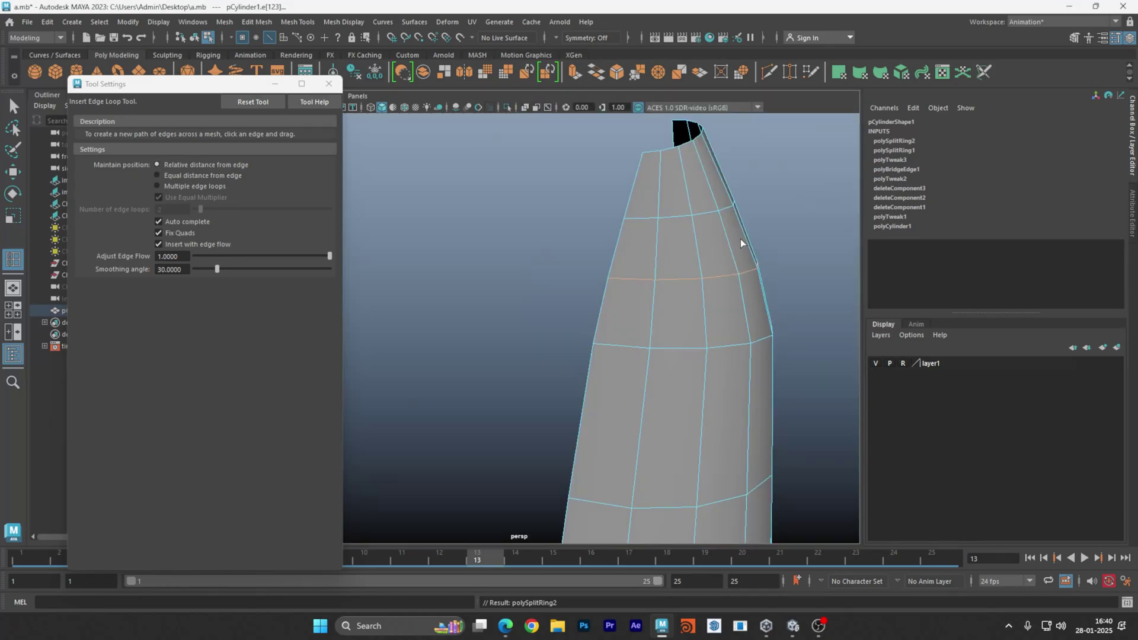
pyautogui.keyDown('alt'); pyautogui.moveTo(741, 239); pyautogui.dragTo(617, 323); pyautogui.keyUp('alt')
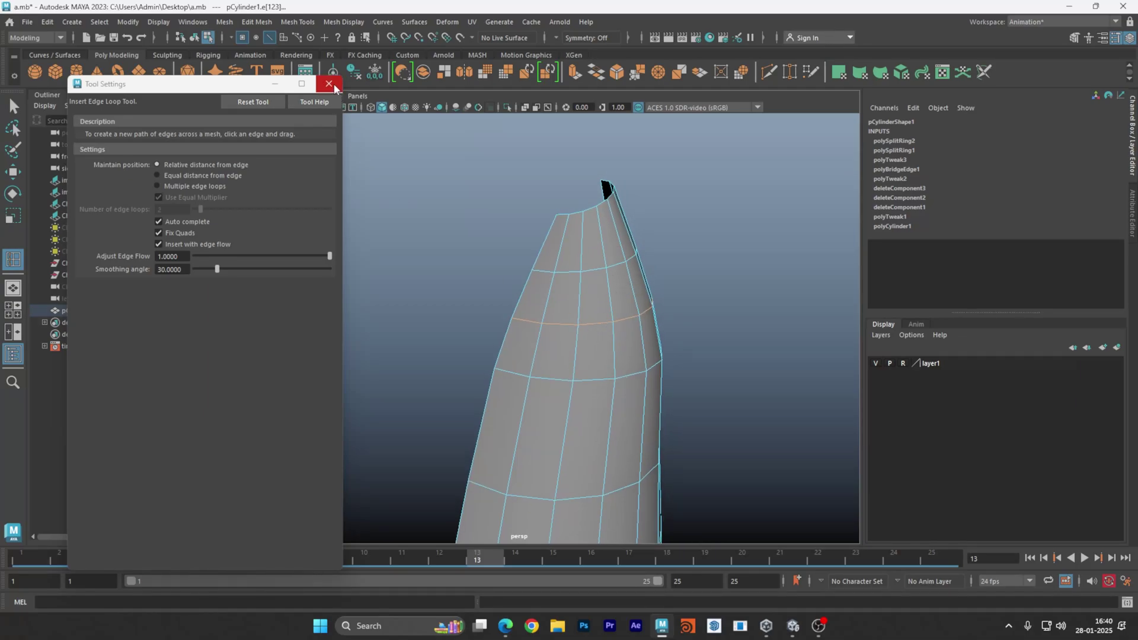
pyautogui.click(274, 102)
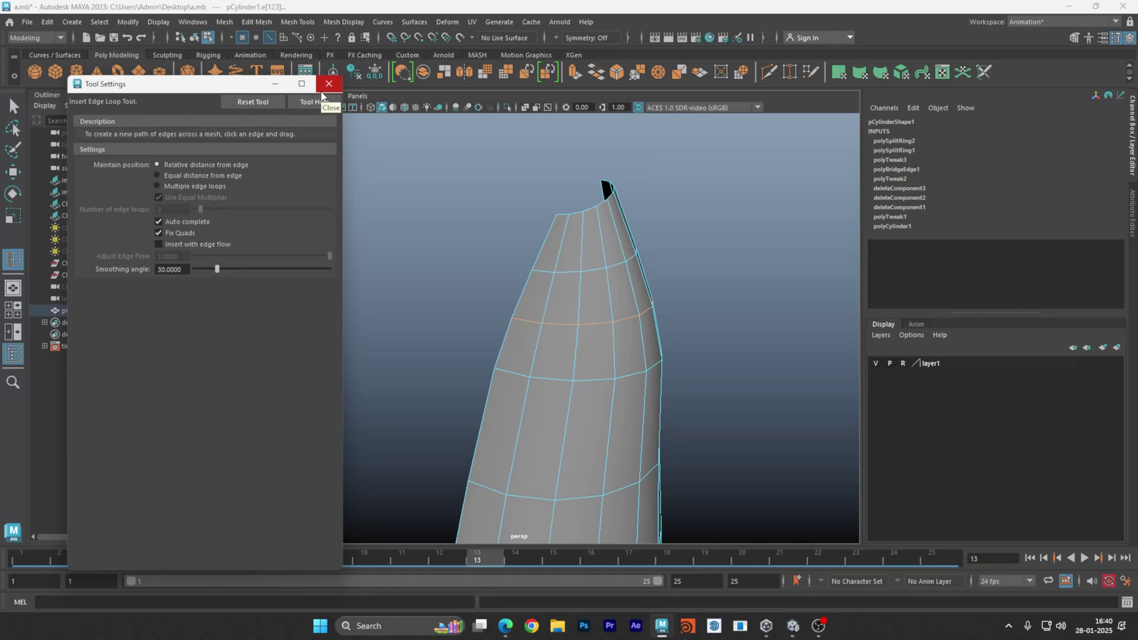
pyautogui.click(331, 85)
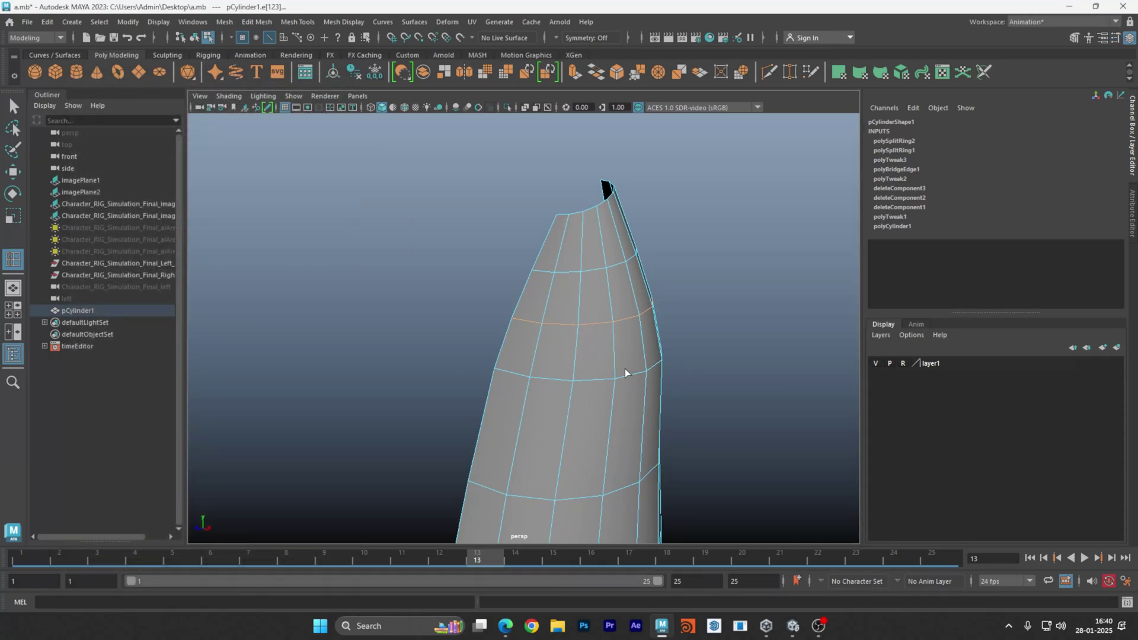
# Select the block of four faces on the side of the upper chest and apply Circularize Components.
pyautogui.keyDown('alt'); pyautogui.moveTo(625, 368); pyautogui.dragTo(555, 376); pyautogui.keyUp('alt')
pyautogui.moveTo(469, 364); pyautogui.dragTo(473, 308, button='right')
pyautogui.press('w')
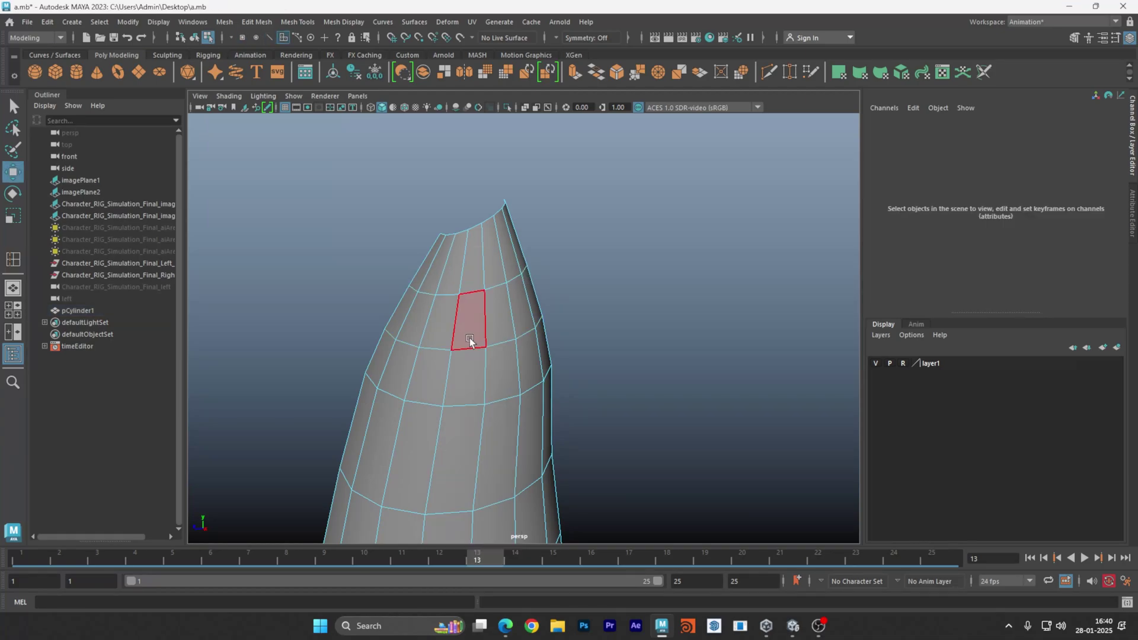
pyautogui.click(470, 338)
pyautogui.keyDown('shift'); pyautogui.click(495, 325); pyautogui.keyUp('shift')
pyautogui.keyDown('shift'); pyautogui.click(470, 374); pyautogui.keyUp('shift')
pyautogui.keyDown('shift'); pyautogui.click(503, 372); pyautogui.keyUp('shift')
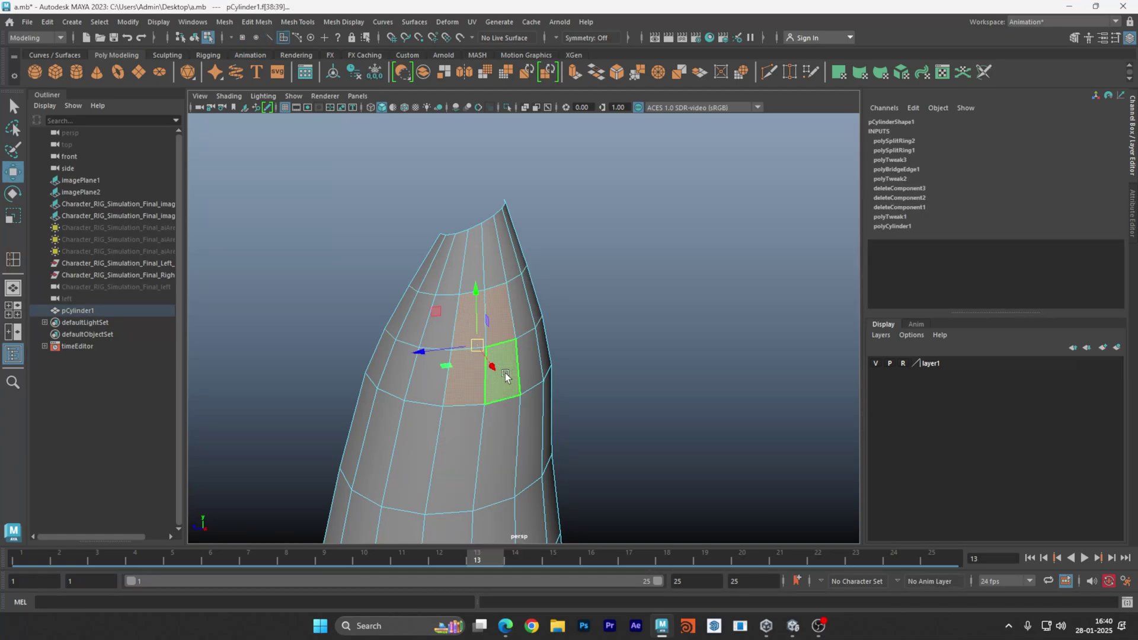
pyautogui.keyDown('alt'); pyautogui.moveTo(511, 381); pyautogui.dragTo(518, 359); pyautogui.keyUp('alt')
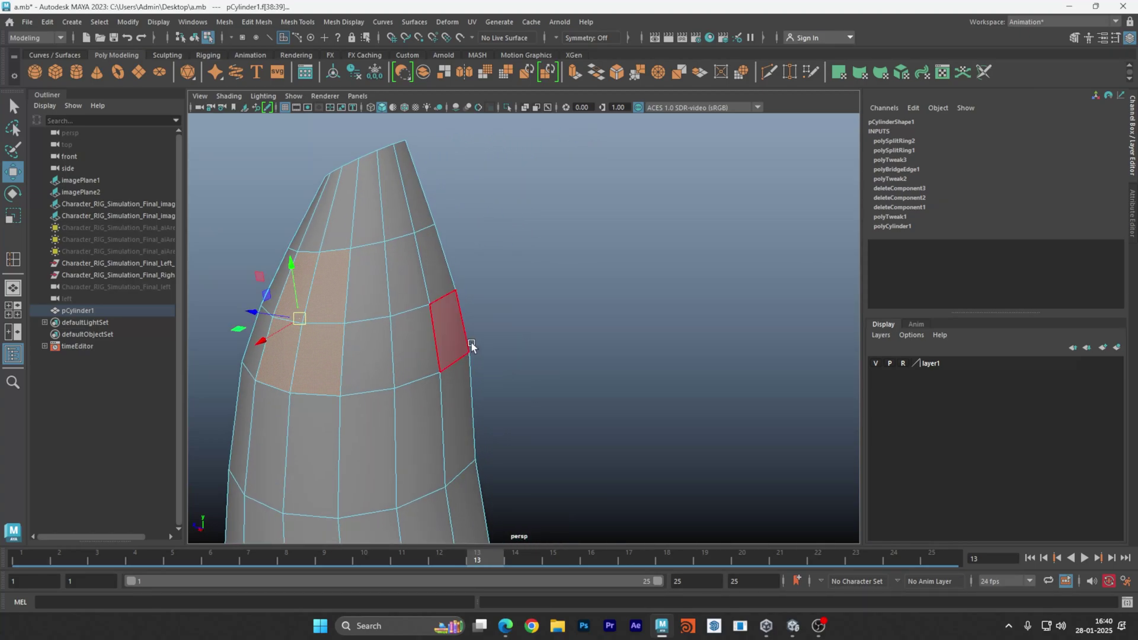
pyautogui.keyDown('alt'); pyautogui.moveTo(420, 317); pyautogui.dragTo(571, 360); pyautogui.keyUp('alt')
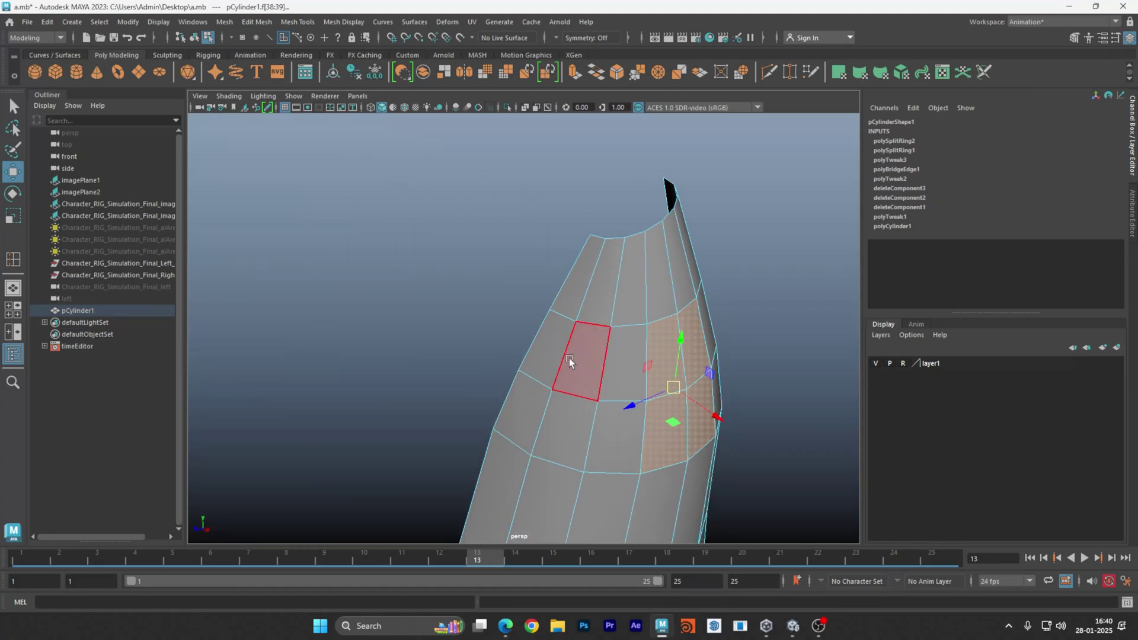
pyautogui.moveTo(500, 332)
pyautogui.keyDown('alt'); pyautogui.mouseDown()
pyautogui.moveTo(569, 355)
pyautogui.moveTo(533, 351)
pyautogui.moveTo(516, 332)
pyautogui.mouseUp(); pyautogui.keyUp('alt')
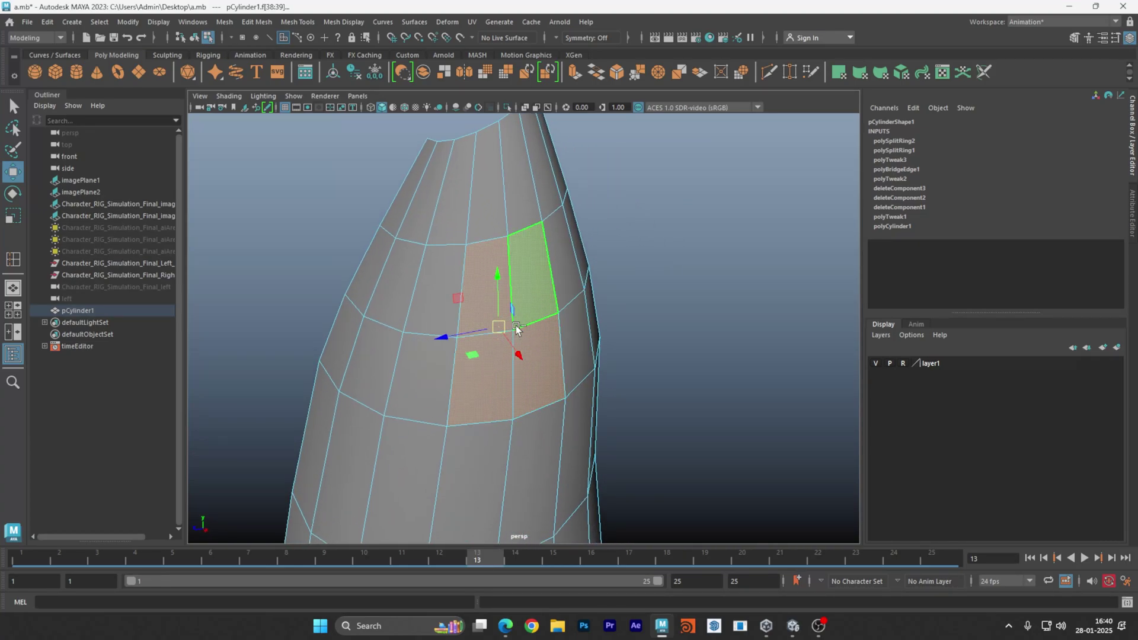
pyautogui.keyDown('shift'); pyautogui.rightClick(516, 330); pyautogui.keyUp('shift')
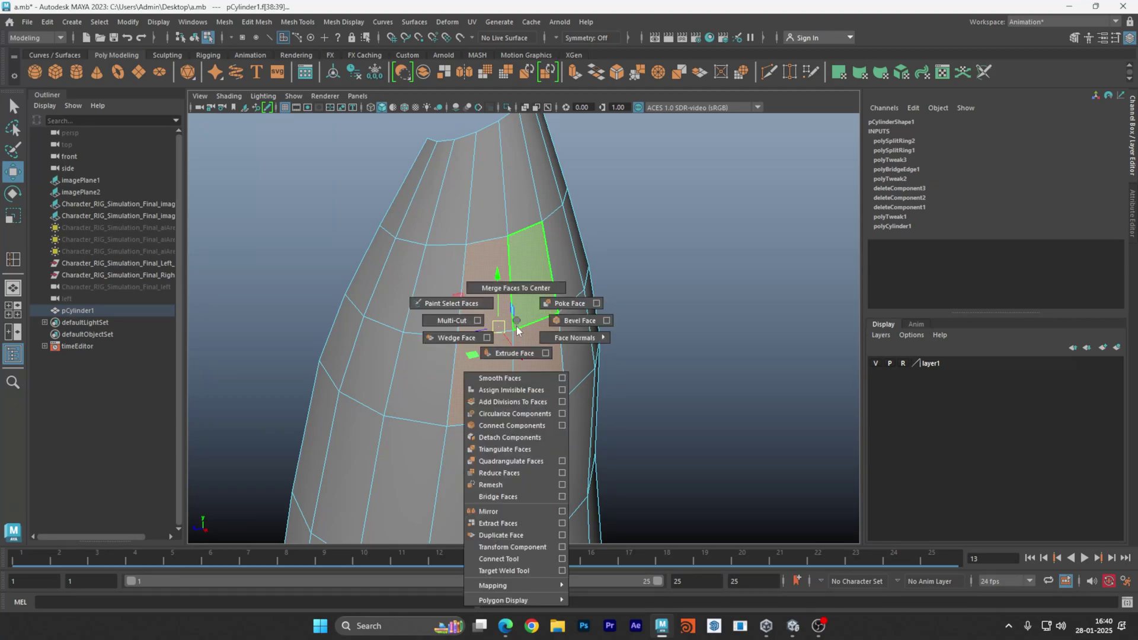
pyautogui.click(521, 415)
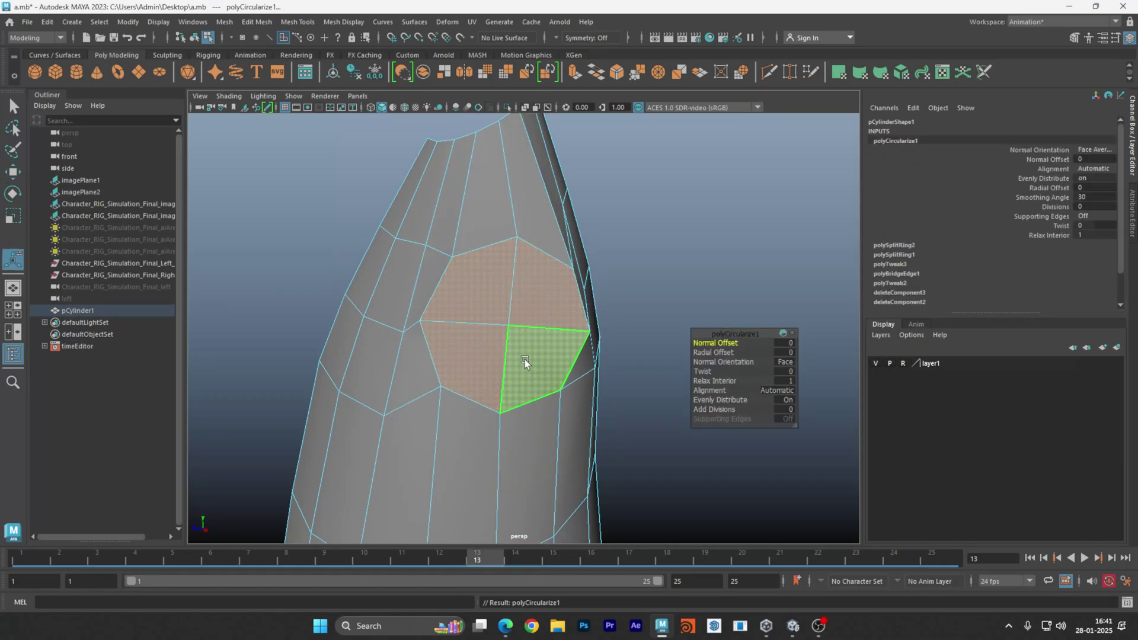
# Set the Circularize Twist to 11.7 in the side view so the armhole edges are aligned vertically and horizontally.
pyautogui.moveTo(525, 363)
pyautogui.keyDown('alt'); pyautogui.mouseDown()
pyautogui.moveTo(537, 371)
pyautogui.moveTo(522, 374)
pyautogui.mouseUp(); pyautogui.keyUp('alt')
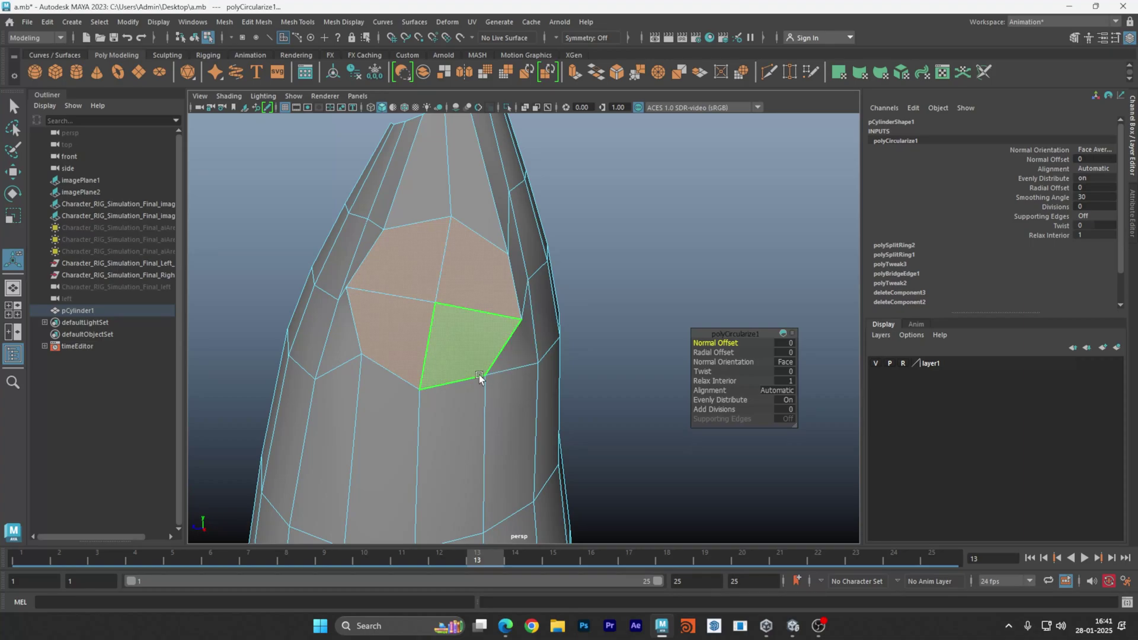
pyautogui.press('space')
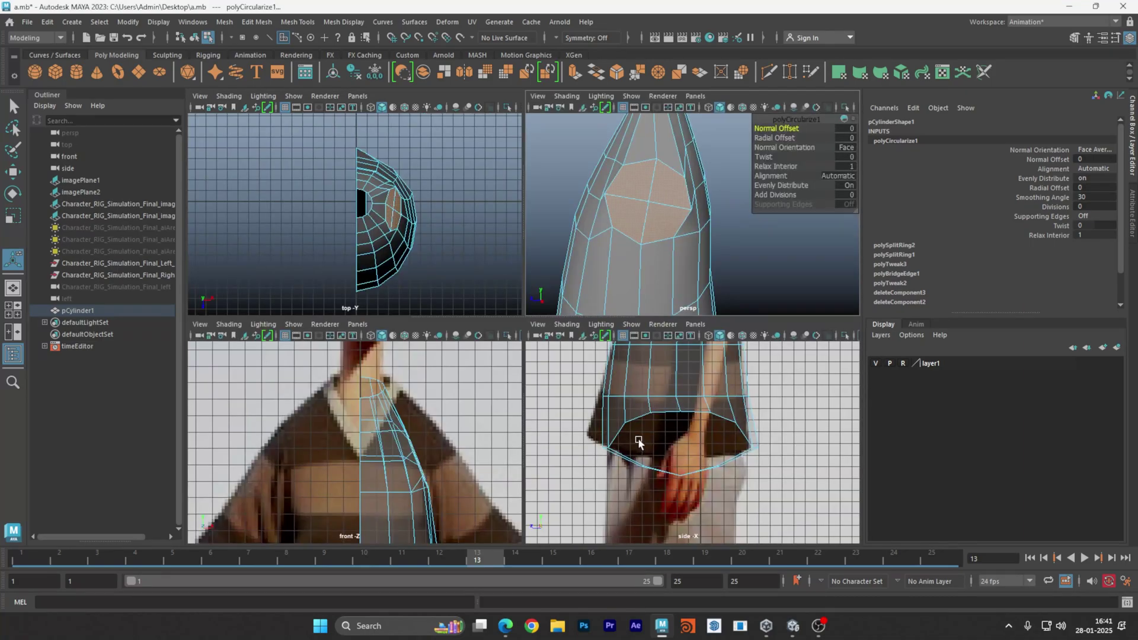
pyautogui.press('space')
pyautogui.keyDown('alt'); pyautogui.moveTo(586, 259); pyautogui.dragTo(631, 445, button='middle'); pyautogui.keyUp('alt')
pyautogui.keyDown('alt'); pyautogui.moveTo(654, 244); pyautogui.dragTo(658, 428, button='middle'); pyautogui.keyUp('alt')
pyautogui.keyDown('alt'); pyautogui.moveTo(660, 333); pyautogui.dragTo(664, 375, button='middle'); pyautogui.keyUp('alt')
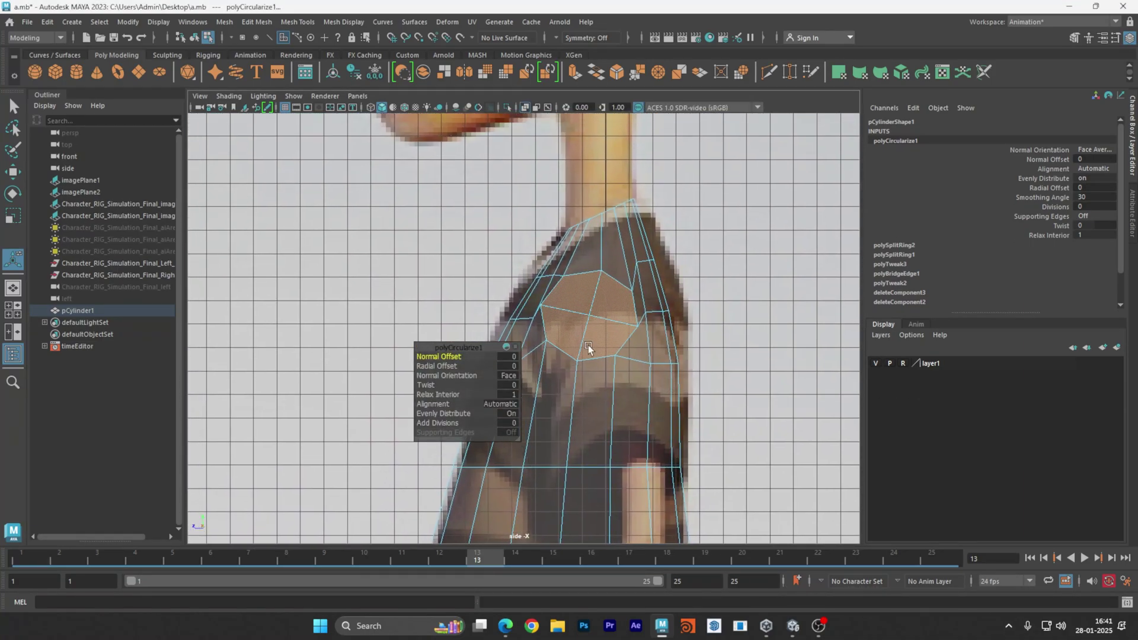
pyautogui.keyDown('alt'); pyautogui.moveTo(588, 345); pyautogui.dragTo(667, 348, button='right'); pyautogui.keyUp('alt')
pyautogui.keyDown('alt'); pyautogui.moveTo(667, 347); pyautogui.dragTo(665, 368, button='middle'); pyautogui.keyUp('alt')
pyautogui.keyDown('alt'); pyautogui.moveTo(665, 368); pyautogui.dragTo(719, 361, button='right'); pyautogui.keyUp('alt')
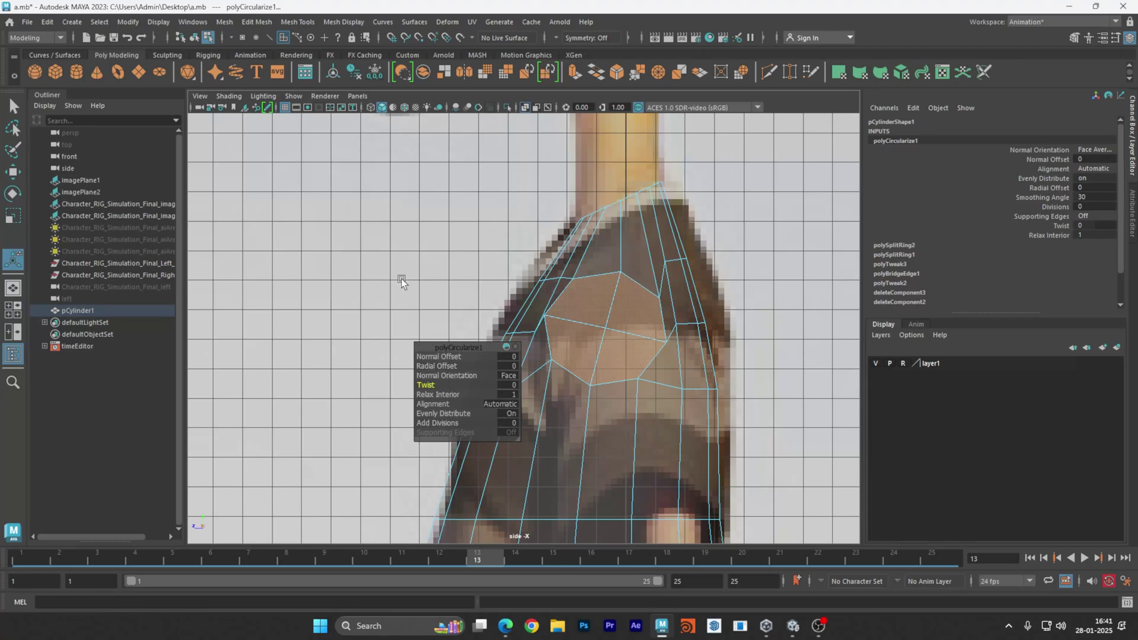
pyautogui.moveTo(404, 280); pyautogui.dragTo(438, 287)
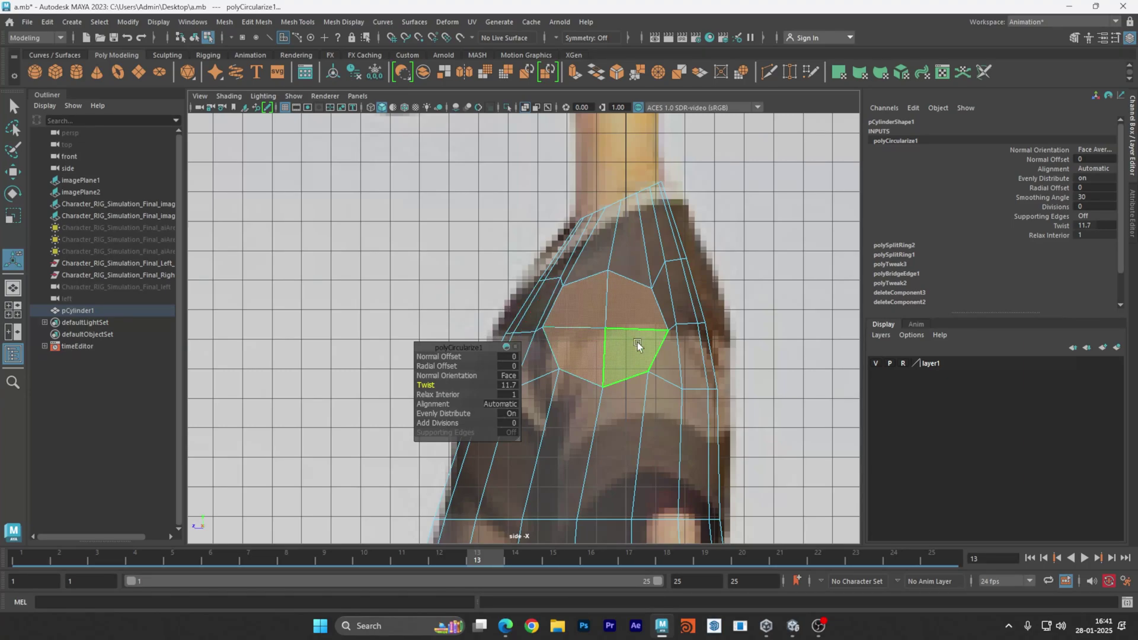
# Shift the circular armhole faces slightly along the depth axis to fit the shoulder in the side reference.
pyautogui.press('w')
pyautogui.moveTo(584, 326); pyautogui.dragTo(590, 328)
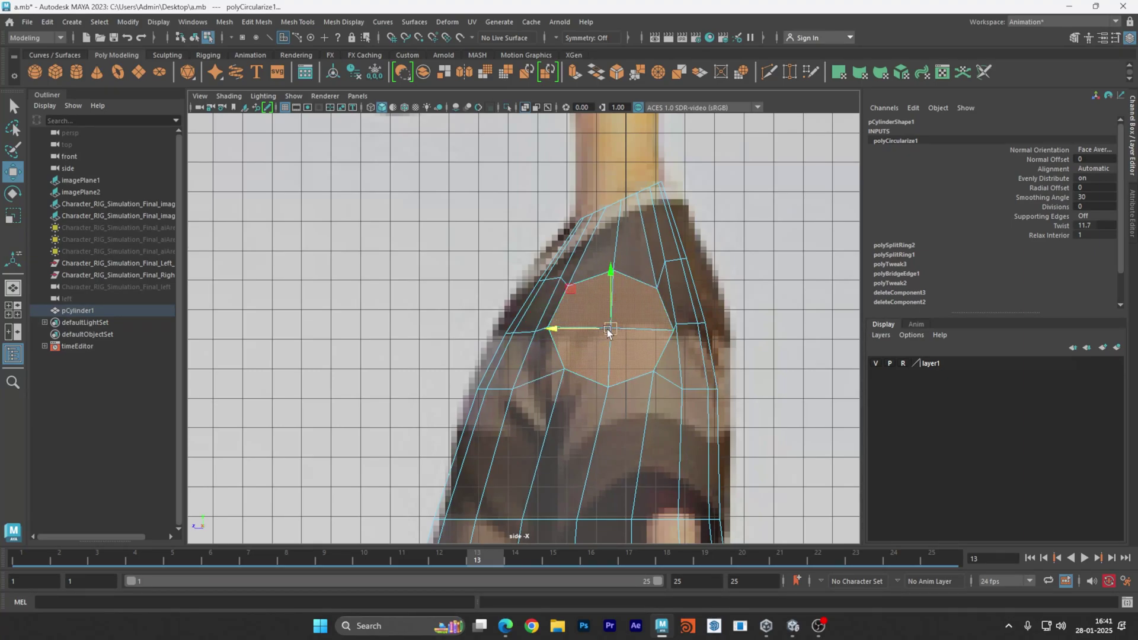
pyautogui.keyDown('alt'); pyautogui.moveTo(680, 369); pyautogui.dragTo(578, 322, button='middle'); pyautogui.keyUp('alt')
pyautogui.keyDown('shift'); pyautogui.click(570, 311); pyautogui.keyUp('shift')
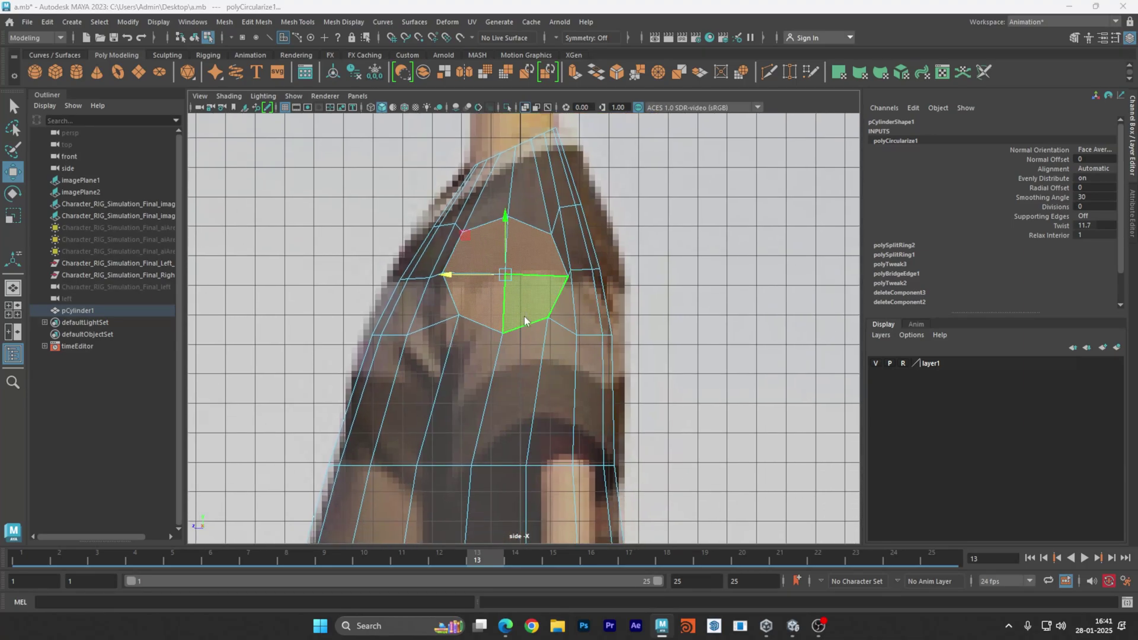
# Extrude the circular armhole faces outward with Local Translate Z 1.861 to start the sleeve, following the front reference.
pyautogui.press('space')
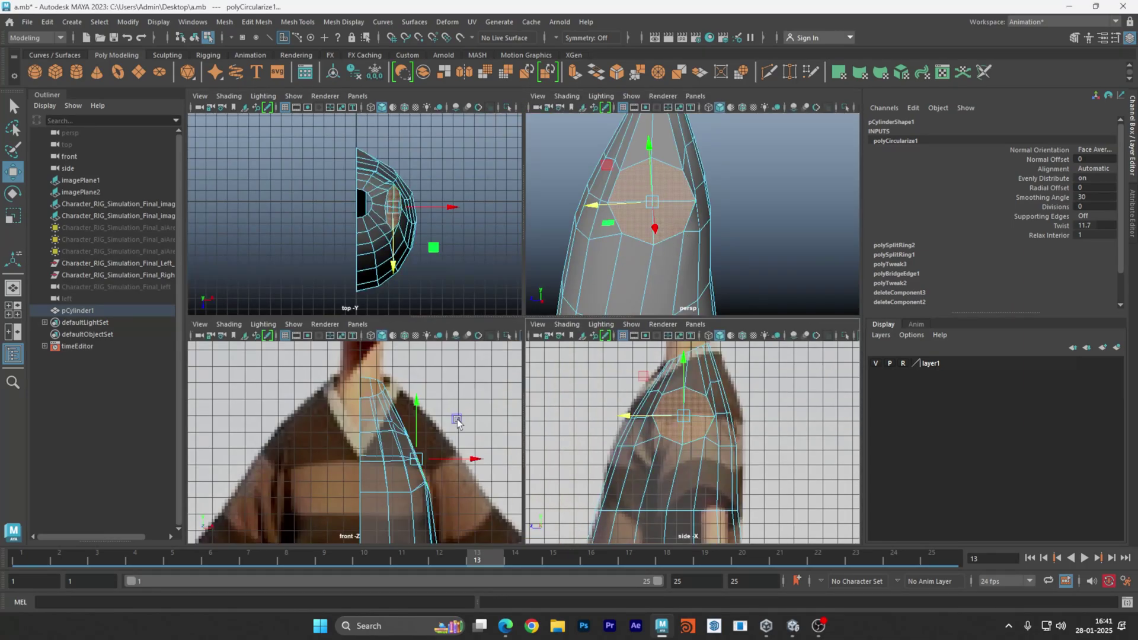
pyautogui.press('space')
pyautogui.scroll(2, 568, 361)
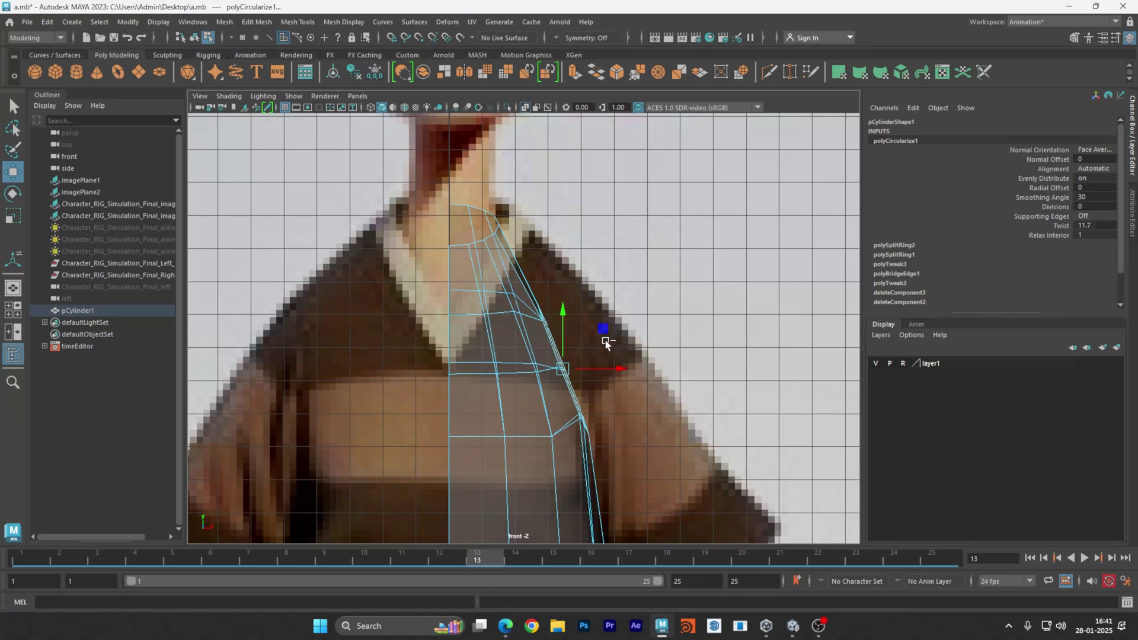
pyautogui.hotkey('ctrl', 'e')
pyautogui.moveTo(609, 385); pyautogui.dragTo(667, 362)
pyautogui.press('space')
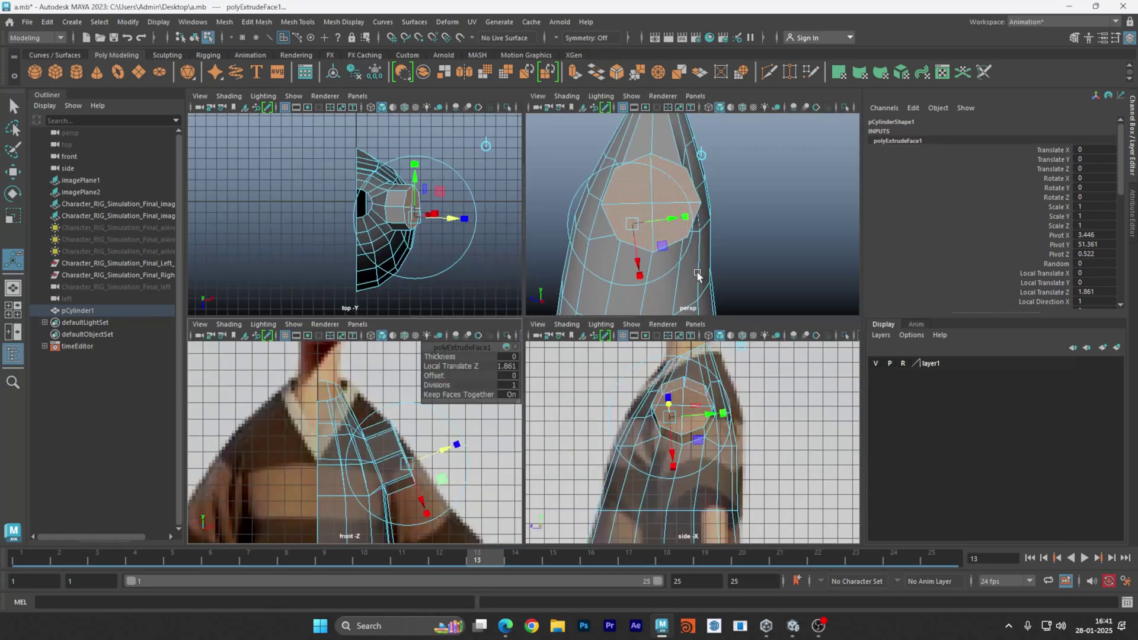
pyautogui.press('space')
pyautogui.keyDown('alt'); pyautogui.moveTo(529, 319); pyautogui.dragTo(582, 345); pyautogui.keyUp('alt')
pyautogui.click(681, 259)
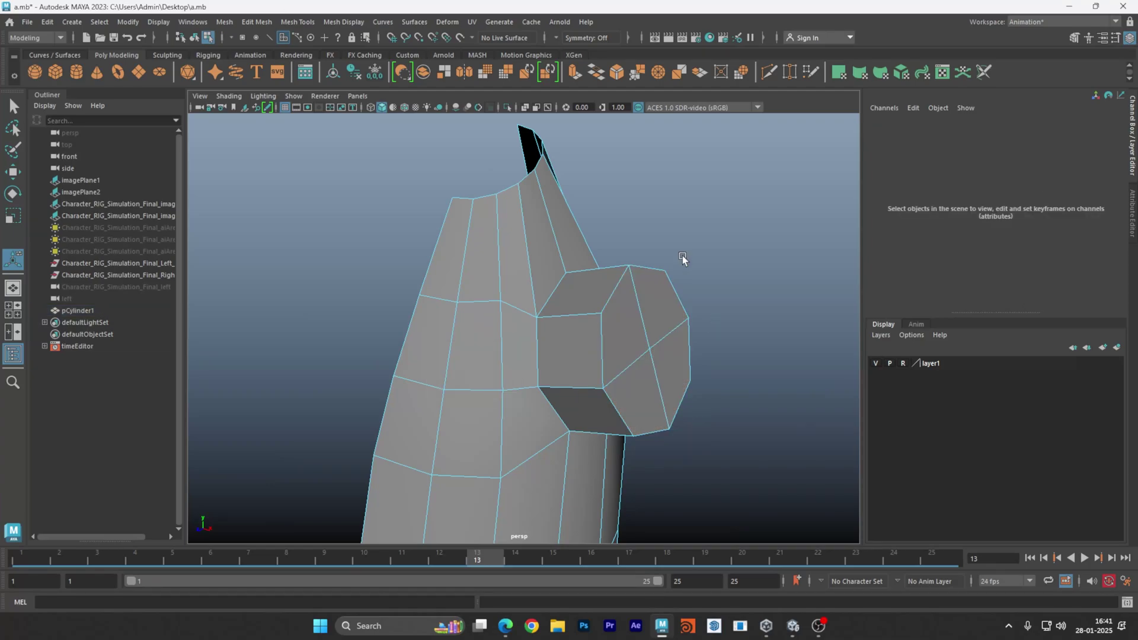
# Select the front and back rim edges at the outer end of the extruded sleeve stub in edge mode.
pyautogui.moveTo(635, 335); pyautogui.dragTo(646, 247, button='right')
pyautogui.click(602, 338)
pyautogui.keyDown('shift'); pyautogui.click(617, 411); pyautogui.keyUp('shift')
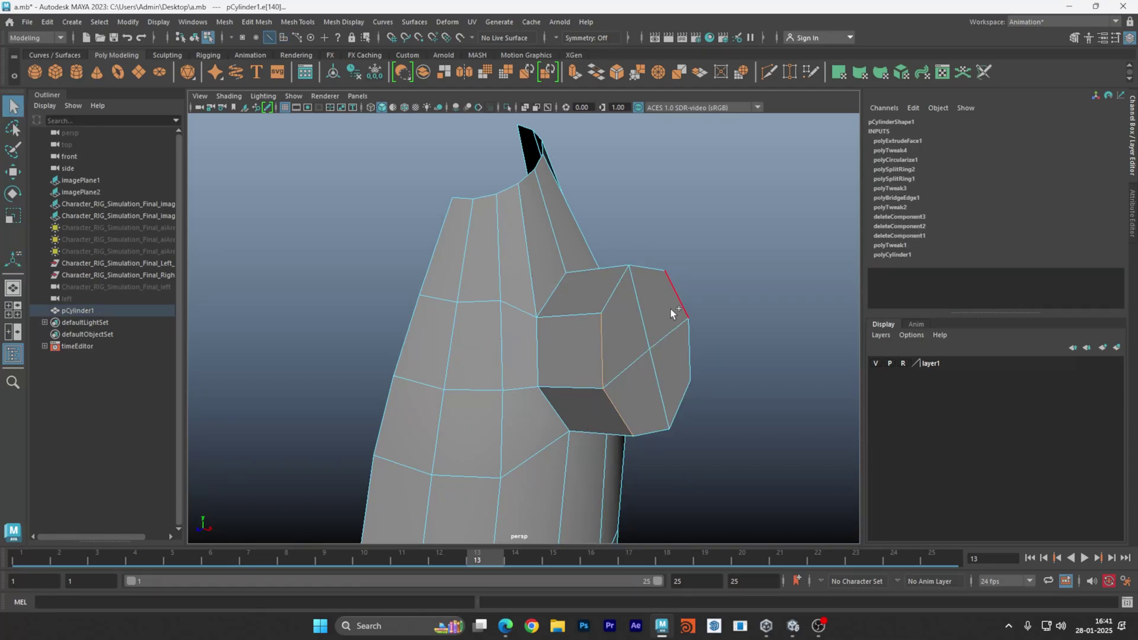
pyautogui.keyDown('shift'); pyautogui.click(678, 299); pyautogui.keyUp('shift')
pyautogui.keyDown('alt'); pyautogui.moveTo(694, 370); pyautogui.dragTo(632, 367, button='middle'); pyautogui.keyUp('alt')
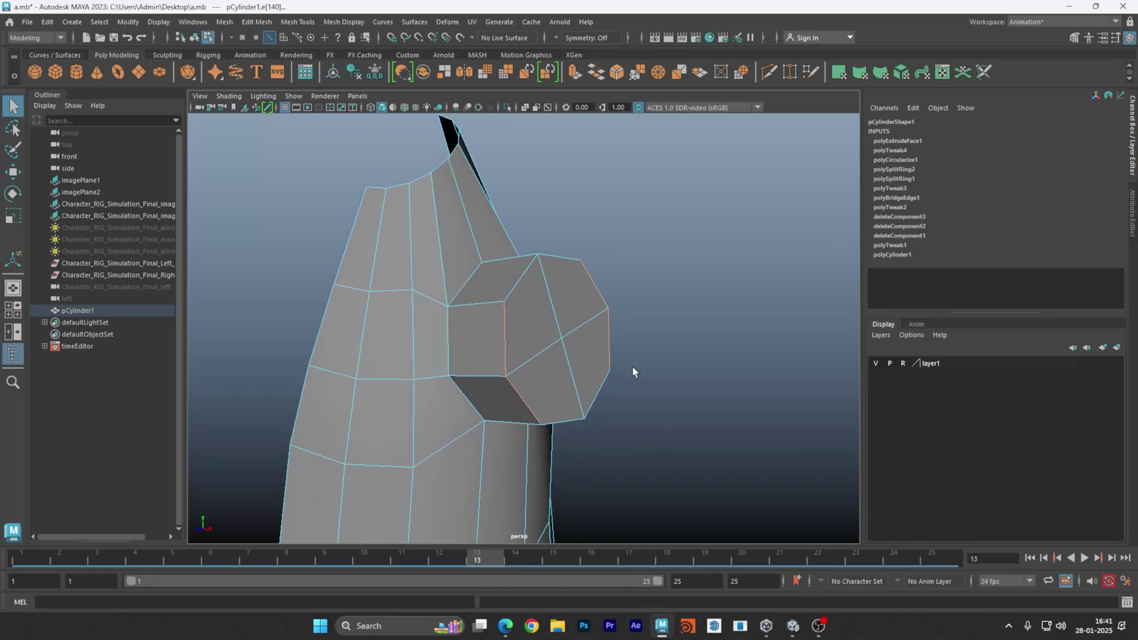
pyautogui.keyDown('alt'); pyautogui.moveTo(633, 367); pyautogui.dragTo(638, 366); pyautogui.keyUp('alt')
pyautogui.keyDown('alt'); pyautogui.moveTo(628, 349); pyautogui.dragTo(674, 351, button='right'); pyautogui.keyUp('alt')
pyautogui.keyDown('alt'); pyautogui.moveTo(674, 350); pyautogui.dragTo(592, 388, button='middle'); pyautogui.keyUp('alt')
# Try to move the selected sleeve rim edges horizontally toward the torso in the front view, and undo the move.
pyautogui.press('space')
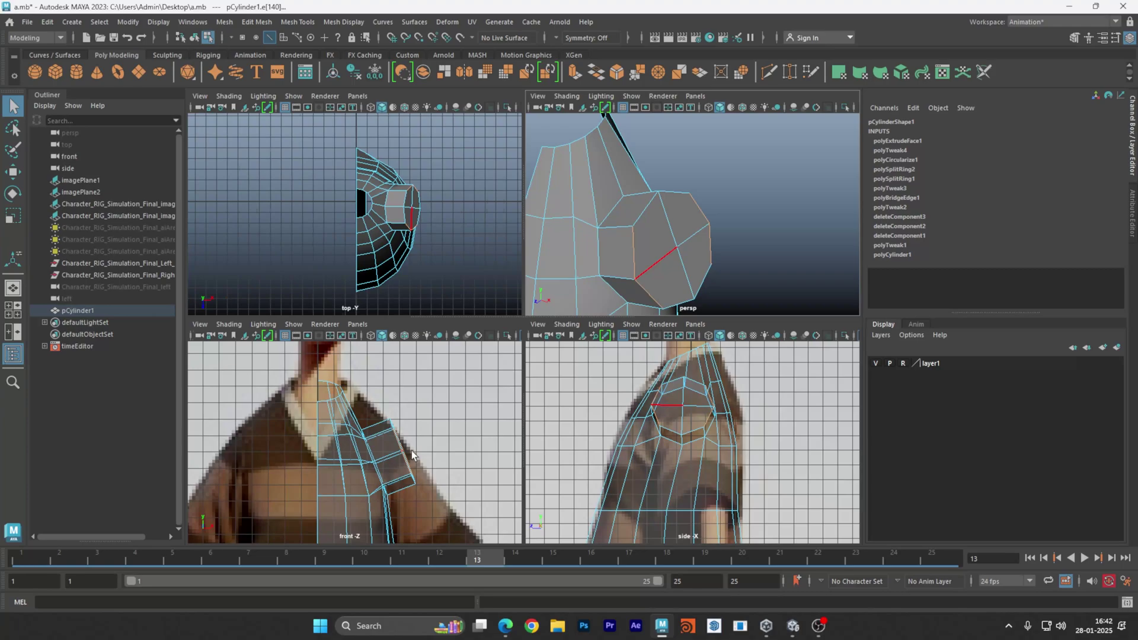
pyautogui.press('space')
pyautogui.keyDown('alt'); pyautogui.moveTo(593, 358); pyautogui.dragTo(517, 382, button='middle'); pyautogui.keyUp('alt')
pyautogui.keyDown('alt'); pyautogui.moveTo(557, 356); pyautogui.dragTo(798, 354, button='right'); pyautogui.keyUp('alt')
pyautogui.keyDown('alt'); pyautogui.moveTo(681, 397); pyautogui.dragTo(682, 354, button='middle'); pyautogui.keyUp('alt')
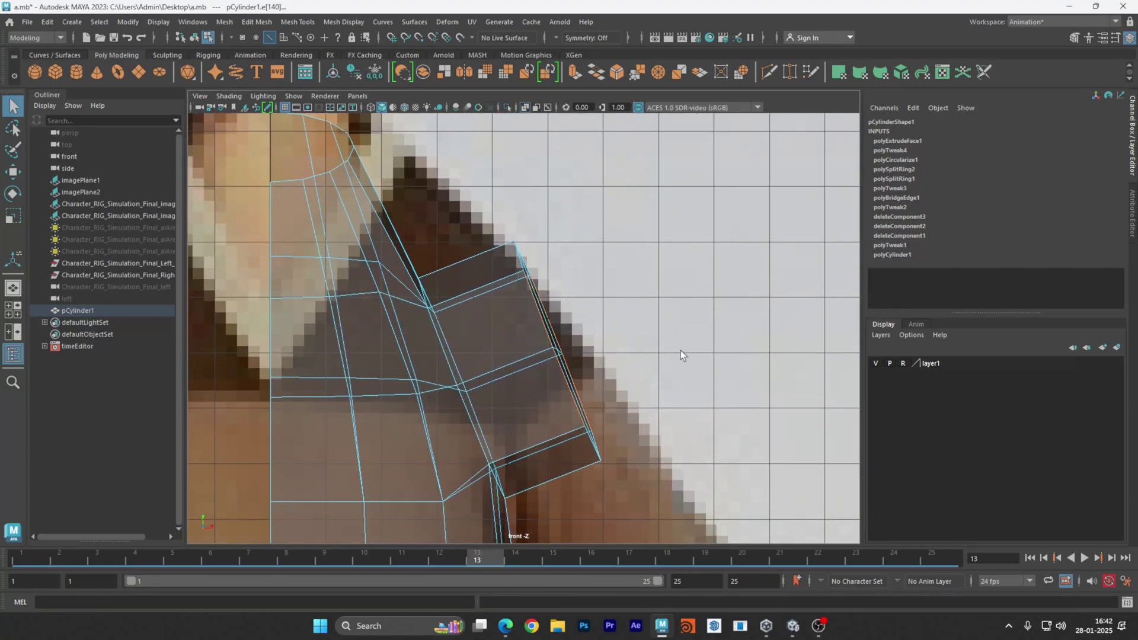
pyautogui.press('w')
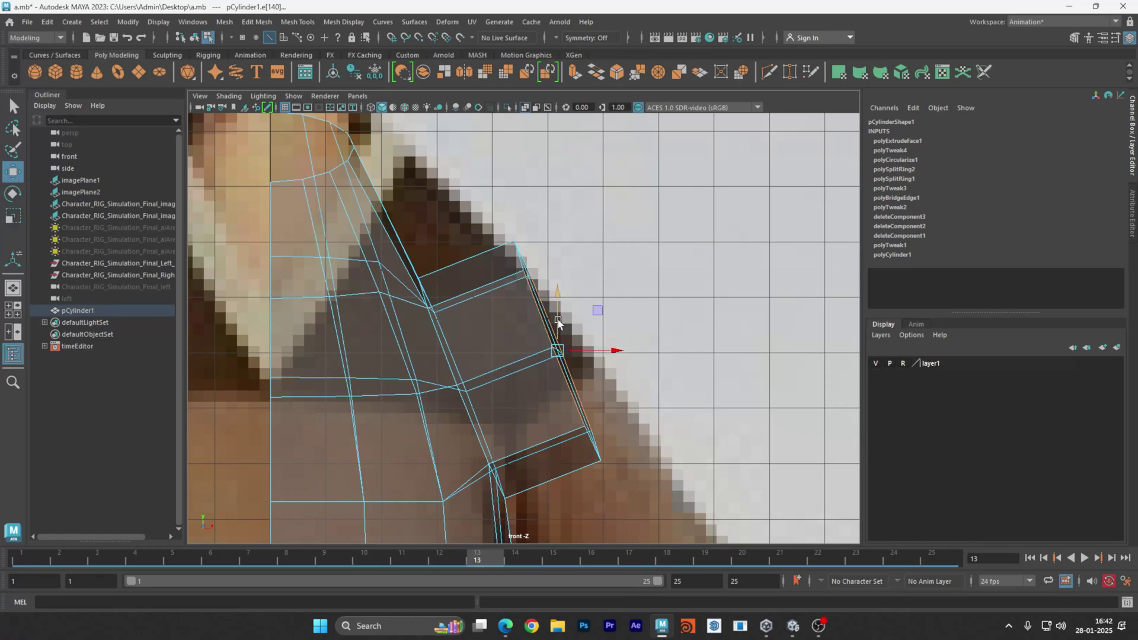
pyautogui.moveTo(592, 340); pyautogui.dragTo(524, 350)
pyautogui.hotkey('ctrl', 'z')
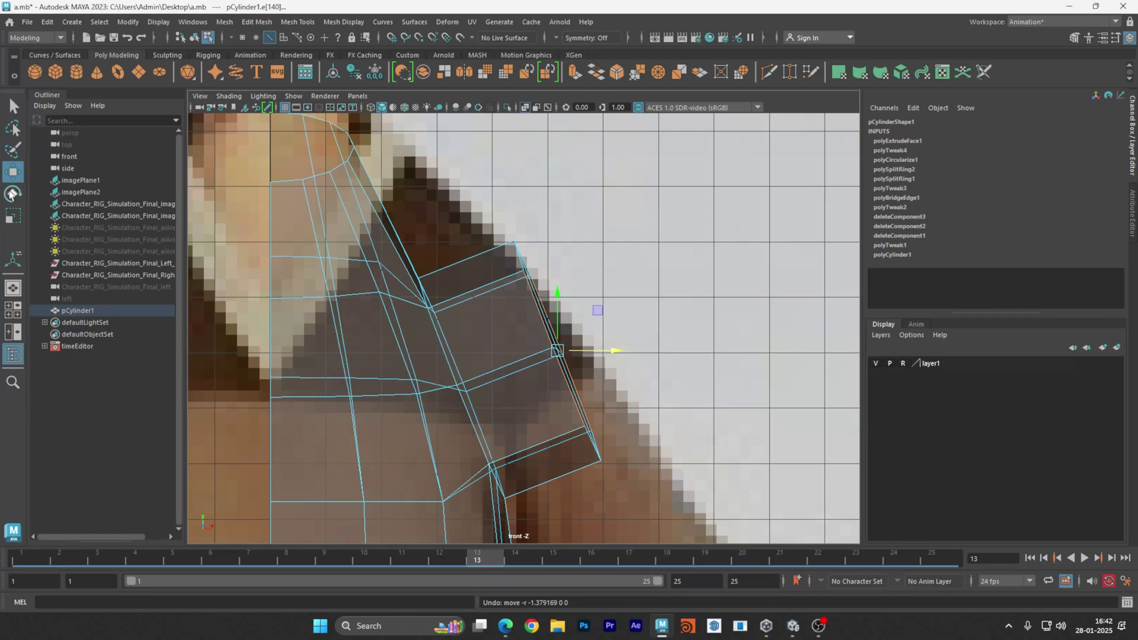
# Set the Move tool's axis orientation to Component and move the selected sleeve rim edges inward along the sleeve direction.
pyautogui.doubleClick(13, 174)
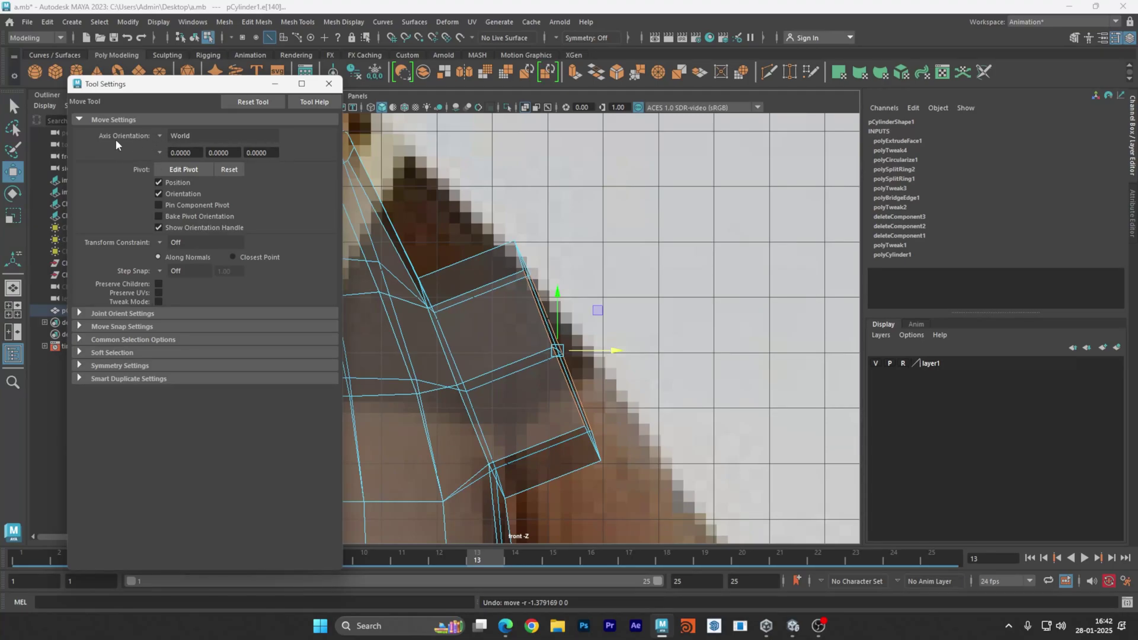
pyautogui.click(162, 137)
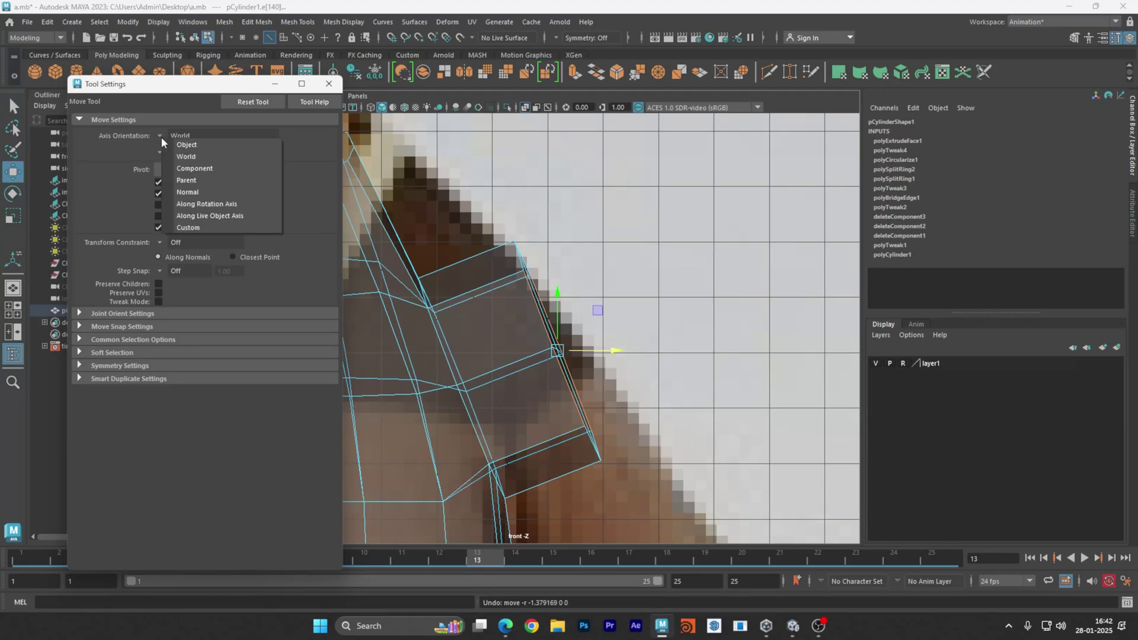
pyautogui.click(187, 166)
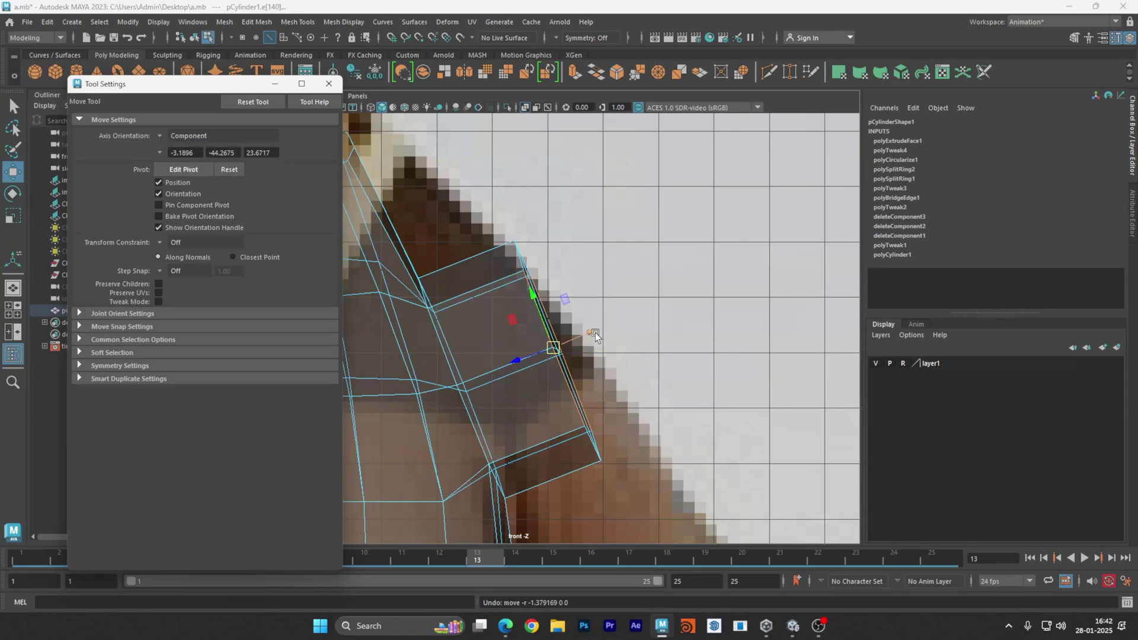
pyautogui.moveTo(590, 332); pyautogui.dragTo(552, 318)
pyautogui.press('space')
pyautogui.press('space')
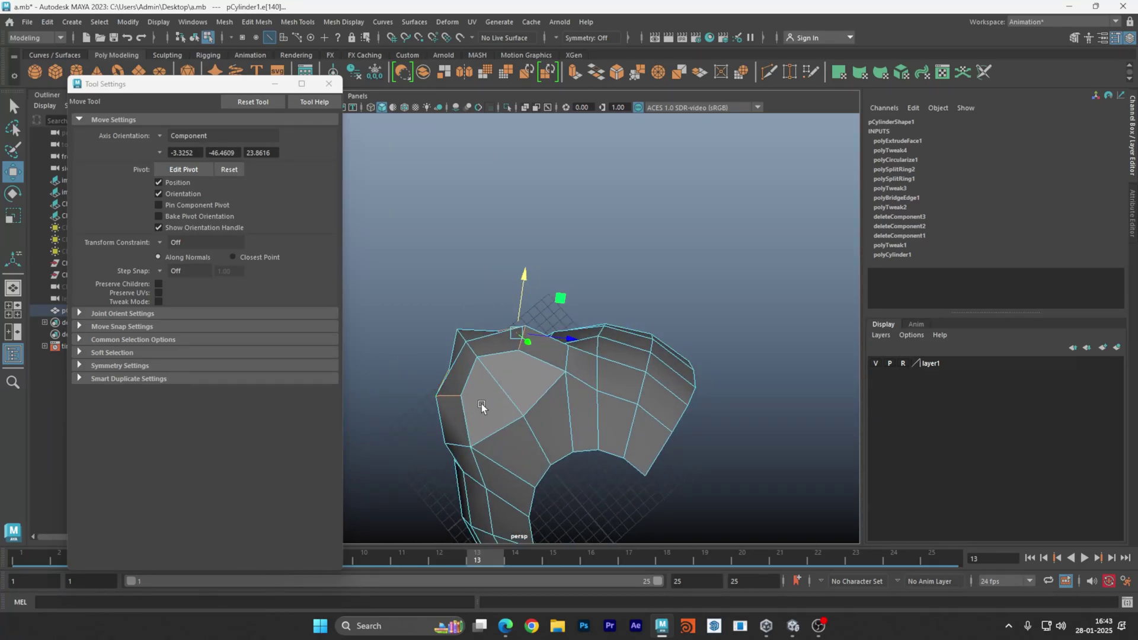
pyautogui.keyDown('alt'); pyautogui.moveTo(481, 407); pyautogui.dragTo(638, 430); pyautogui.keyUp('alt')
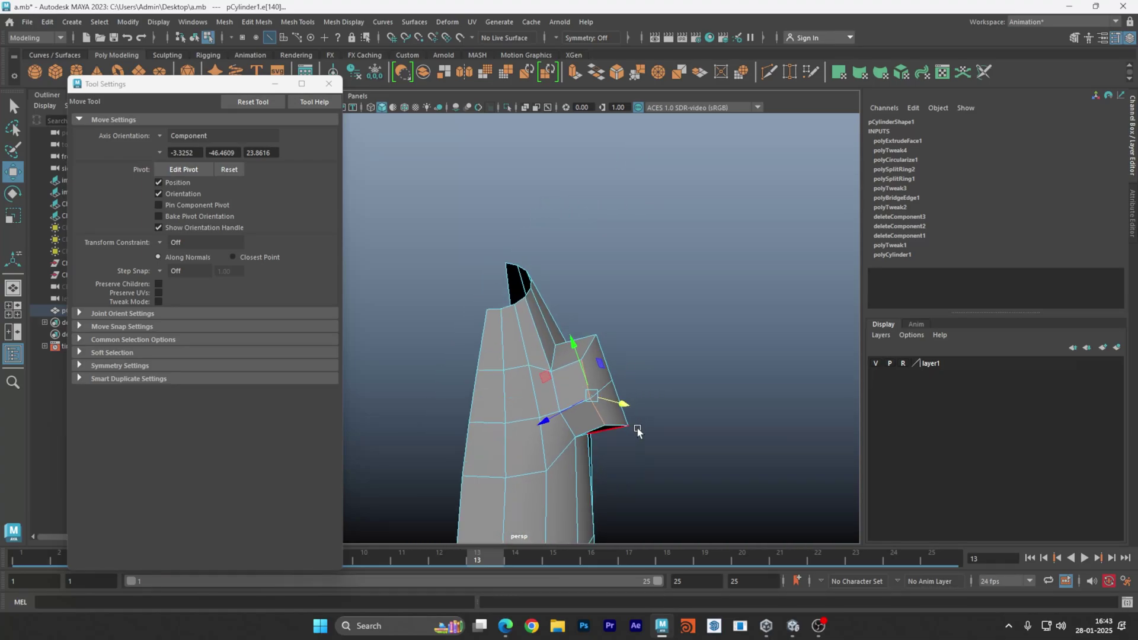
# In the front view, select the upper sleeve rim vertices and move them down toward the torso, following the reference shoulder slope.
pyautogui.press('space')
pyautogui.press('space')
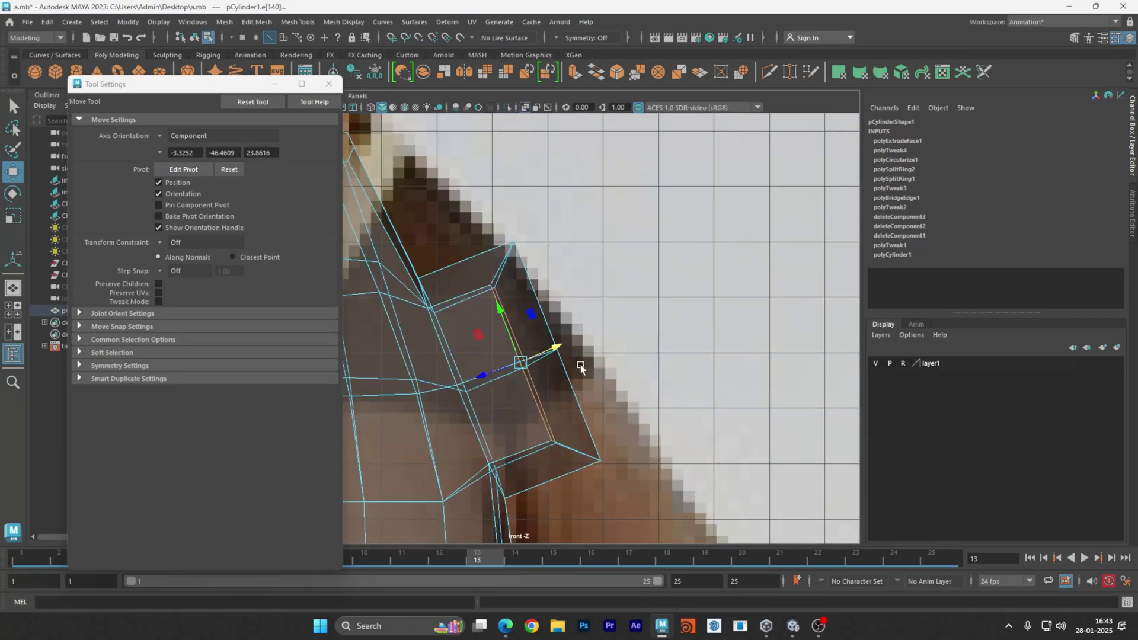
pyautogui.scroll(5, 581, 365)
pyautogui.scroll(3, 597, 314)
pyautogui.keyDown('alt'); pyautogui.moveTo(641, 278); pyautogui.dragTo(585, 345, button='middle'); pyautogui.keyUp('alt')
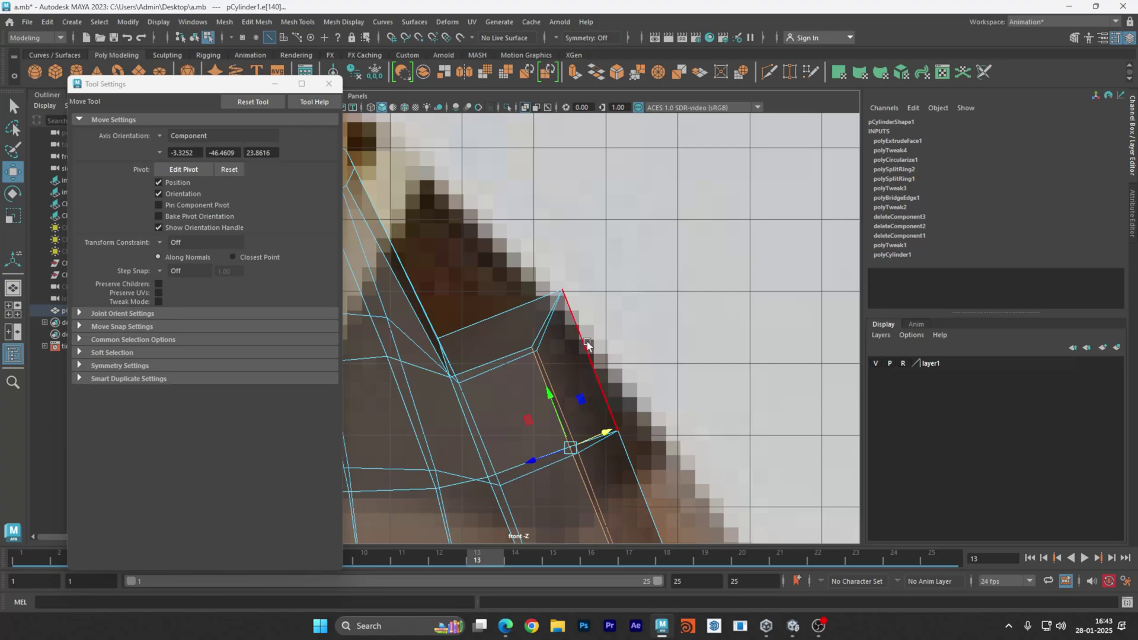
pyautogui.moveTo(698, 274); pyautogui.dragTo(622, 273, button='right')
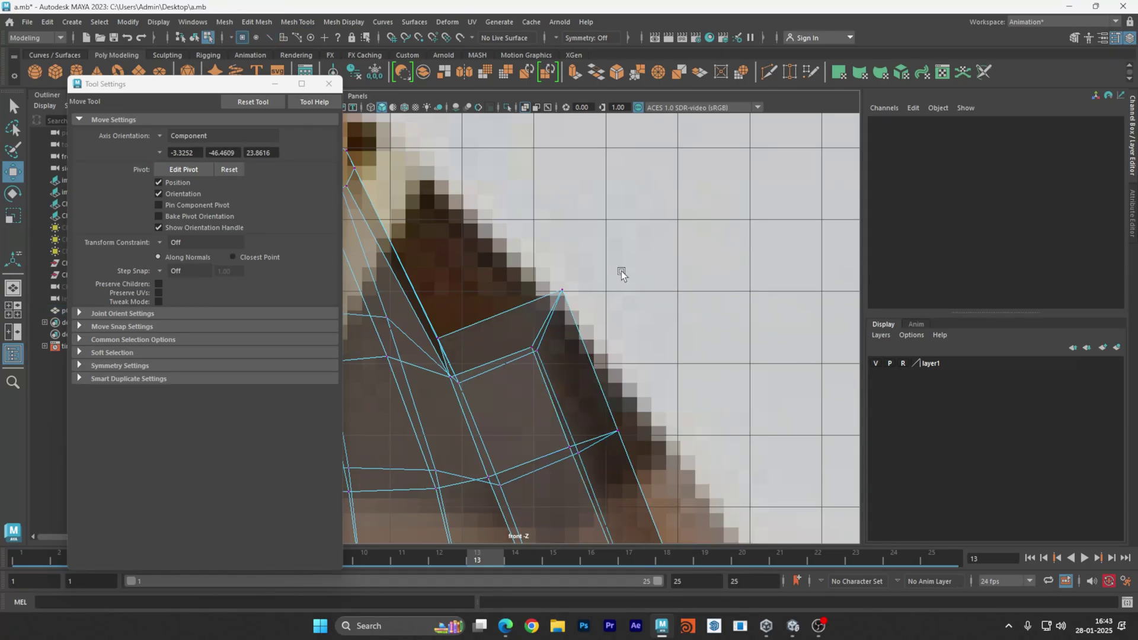
pyautogui.moveTo(598, 248); pyautogui.dragTo(505, 369)
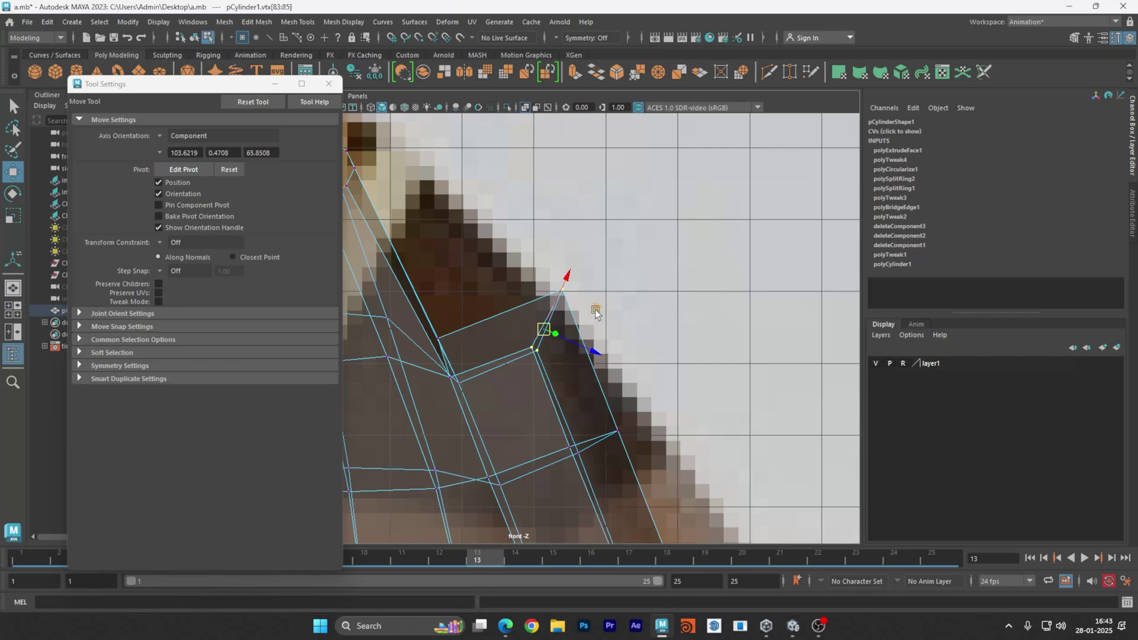
pyautogui.moveTo(596, 312); pyautogui.dragTo(585, 362)
# Move the topmost sleeve rim vertex slightly down and inward, and reset the Move tool to its default settings.
pyautogui.keyDown('alt'); pyautogui.moveTo(671, 395); pyautogui.dragTo(662, 286, button='middle'); pyautogui.keyUp('alt')
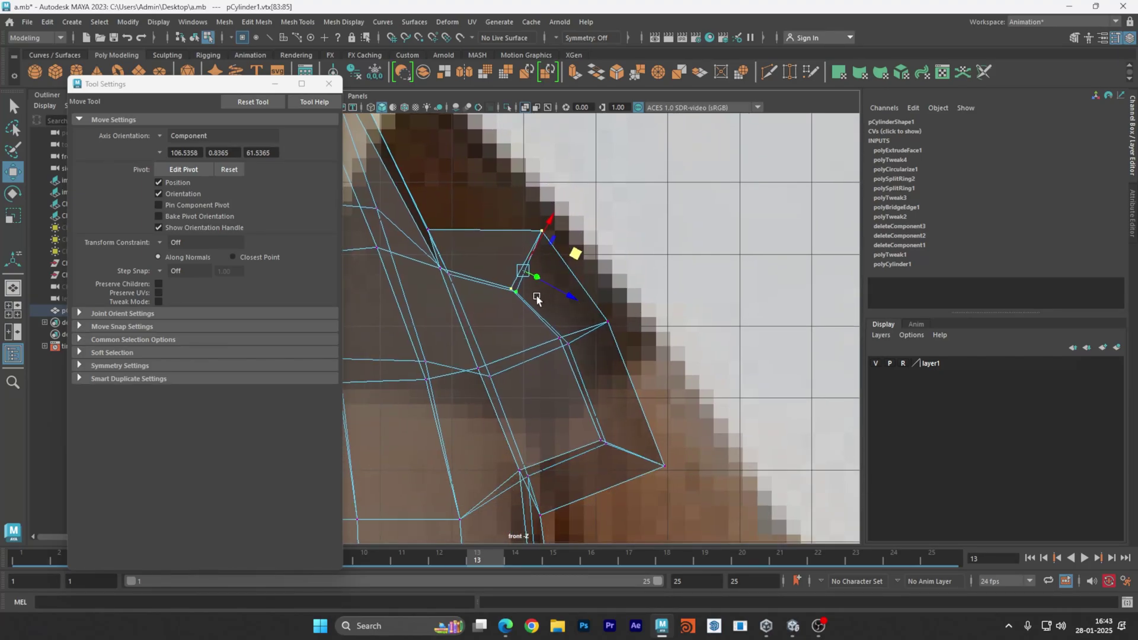
pyautogui.keyDown('alt'); pyautogui.moveTo(546, 294); pyautogui.dragTo(571, 367, button='middle'); pyautogui.keyUp('alt')
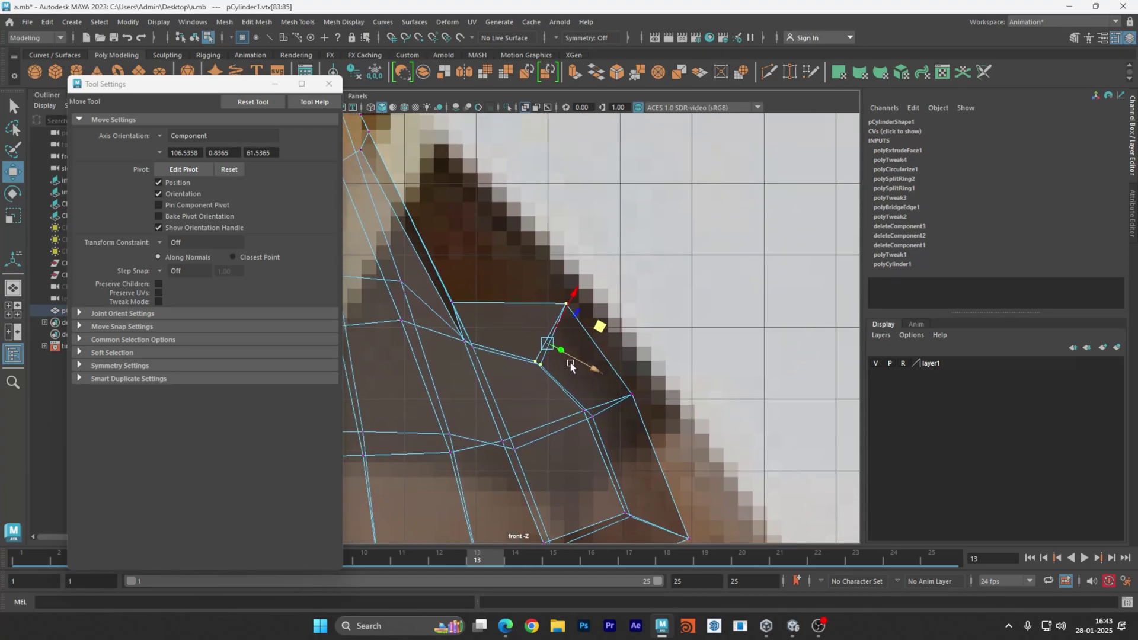
pyautogui.click(568, 302)
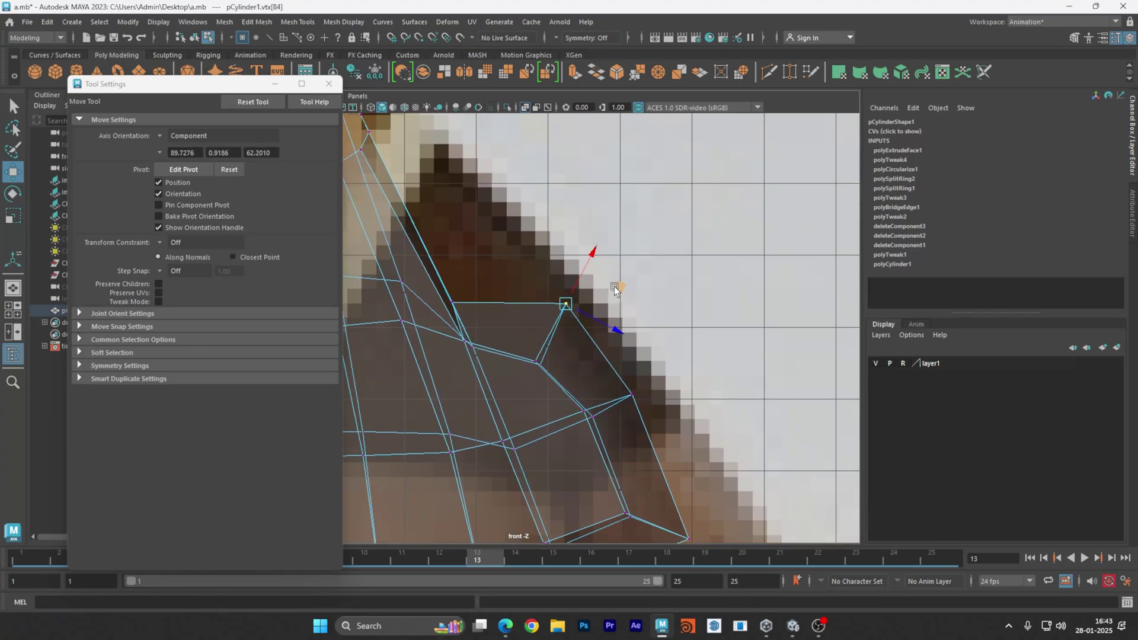
pyautogui.moveTo(614, 286); pyautogui.dragTo(608, 305, button='middle')
pyautogui.moveTo(609, 305); pyautogui.dragTo(609, 307)
pyautogui.click(259, 106)
pyautogui.click(253, 102)
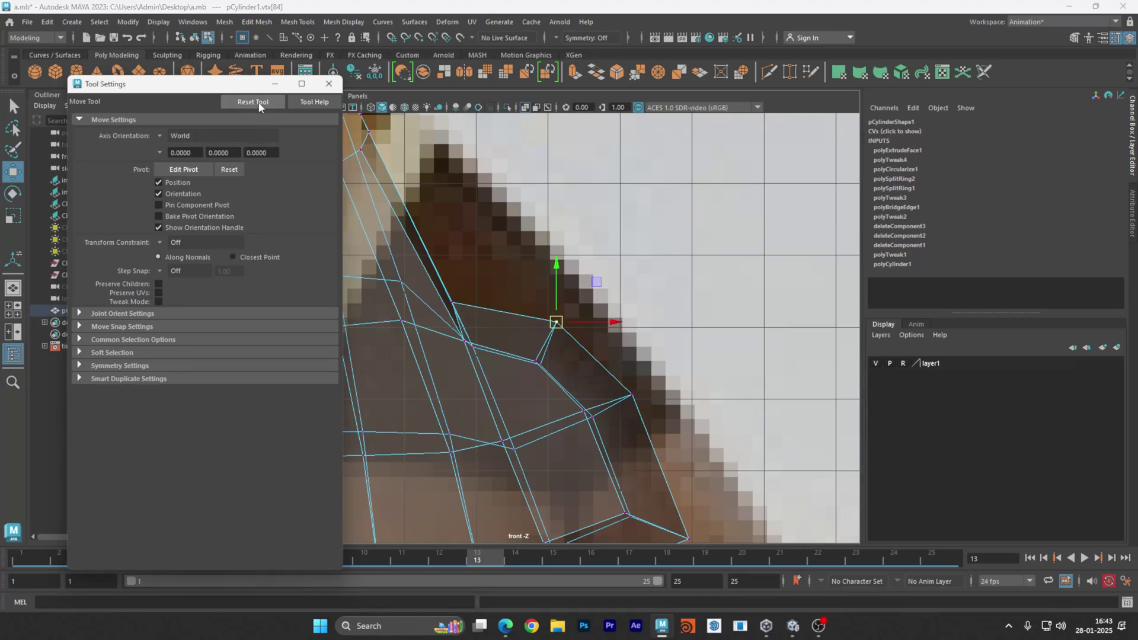
pyautogui.click(329, 84)
# Move the upper armhole vertices at the shoulder slightly up and outward to smooth the slope into the sleeve.
pyautogui.keyDown('alt'); pyautogui.moveTo(501, 257); pyautogui.dragTo(521, 270, button='middle'); pyautogui.keyUp('alt')
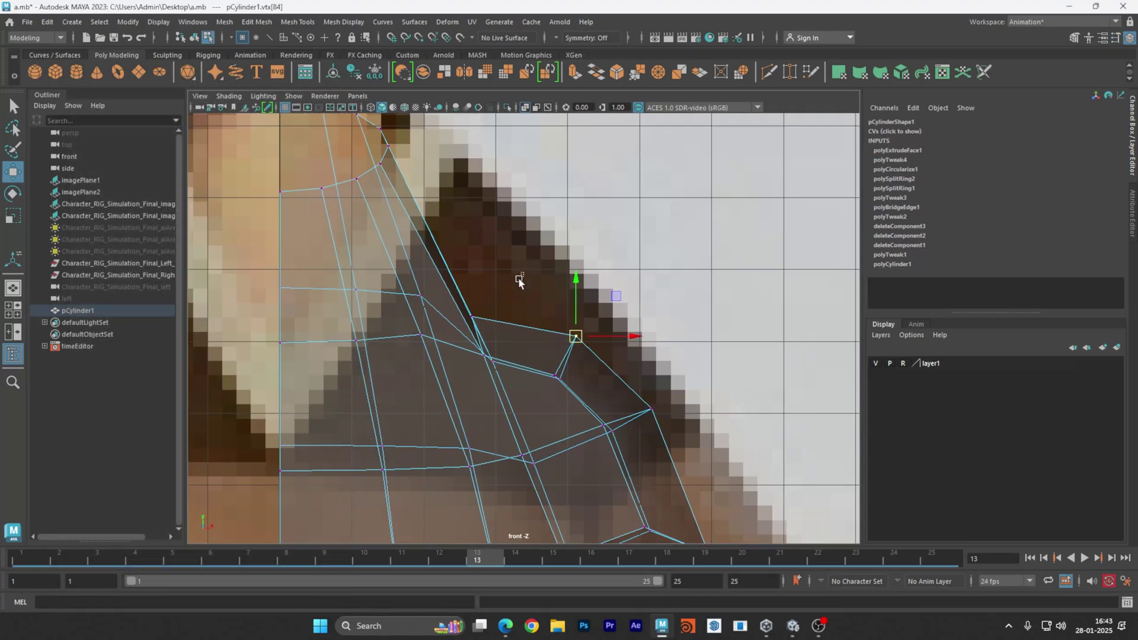
pyautogui.moveTo(522, 275); pyautogui.dragTo(471, 381)
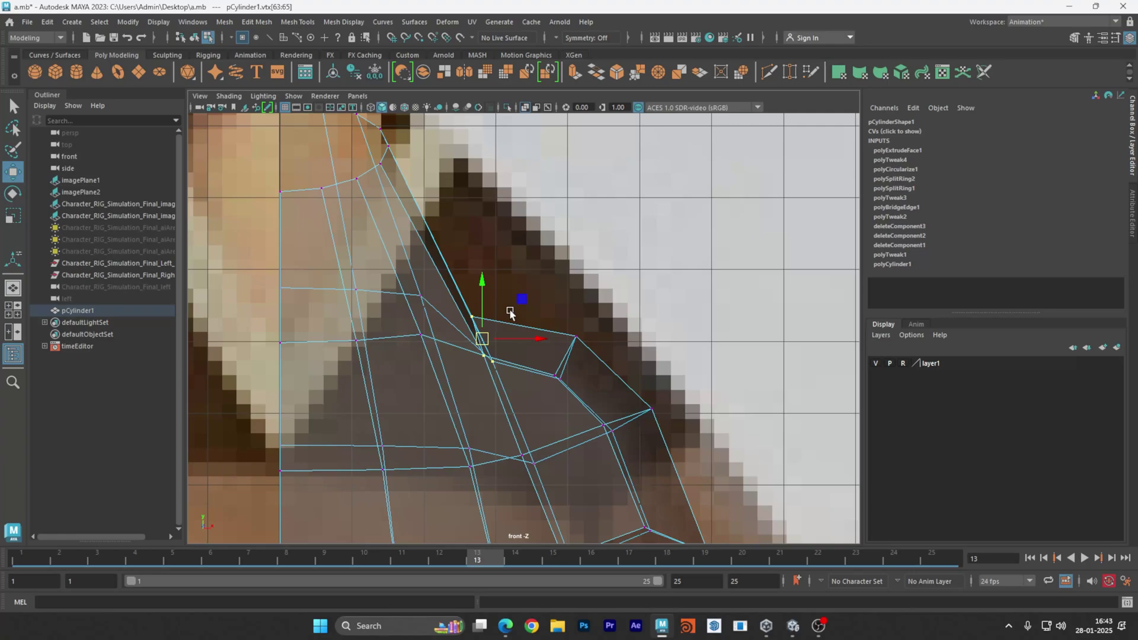
pyautogui.moveTo(483, 306); pyautogui.dragTo(515, 316)
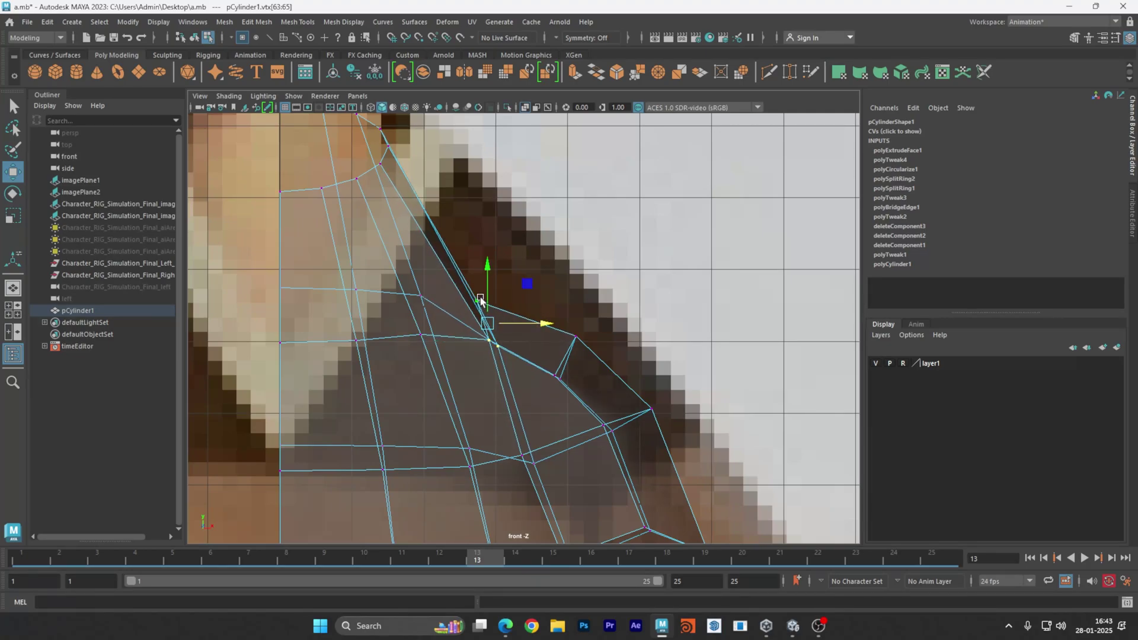
pyautogui.click(578, 275)
# In the perspective view, select the lower front rim edge of the sleeve stub in edge mode.
pyautogui.press('space')
pyautogui.press('space')
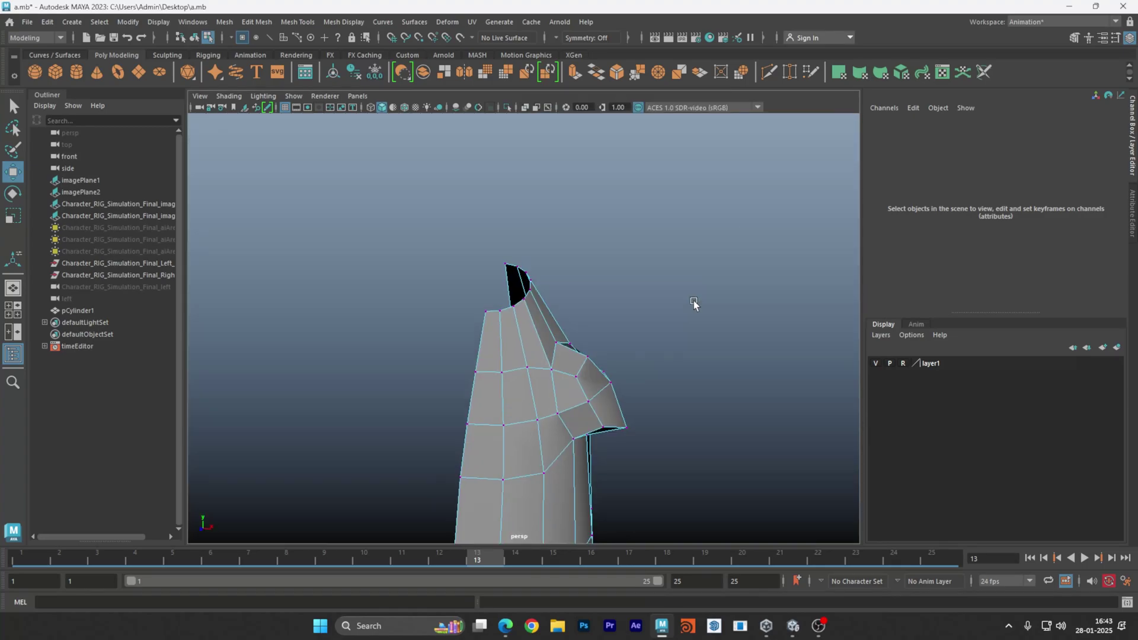
pyautogui.keyDown('alt'); pyautogui.moveTo(694, 304); pyautogui.dragTo(615, 281); pyautogui.keyUp('alt')
pyautogui.keyDown('alt'); pyautogui.moveTo(475, 350); pyautogui.dragTo(635, 363, button='right'); pyautogui.keyUp('alt')
pyautogui.keyDown('alt'); pyautogui.moveTo(582, 367); pyautogui.dragTo(587, 305, button='middle'); pyautogui.keyUp('alt')
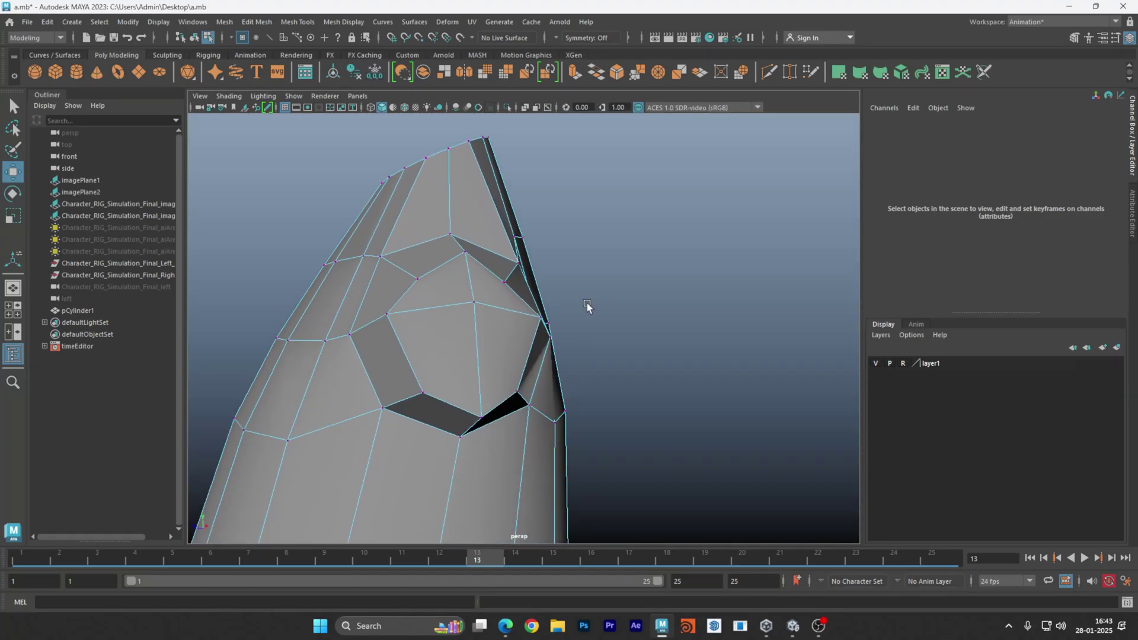
pyautogui.keyDown('alt'); pyautogui.moveTo(587, 306); pyautogui.dragTo(580, 353); pyautogui.keyUp('alt')
pyautogui.moveTo(579, 273); pyautogui.dragTo(526, 274, button='right')
pyautogui.moveTo(572, 239); pyautogui.dragTo(574, 241, button='right')
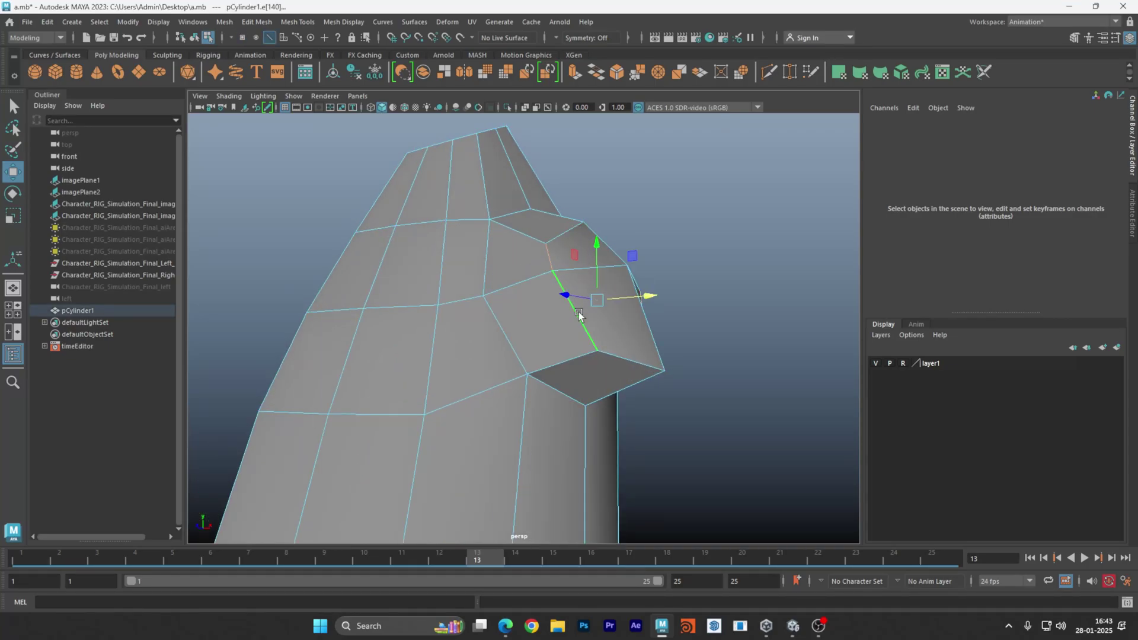
pyautogui.click(579, 318)
pyautogui.keyDown('alt'); pyautogui.moveTo(622, 338); pyautogui.dragTo(532, 348); pyautogui.keyUp('alt')
pyautogui.keyDown('alt'); pyautogui.moveTo(404, 383); pyautogui.dragTo(437, 385); pyautogui.keyUp('alt')
pyautogui.keyDown('alt'); pyautogui.moveTo(437, 385); pyautogui.dragTo(508, 377, button='right'); pyautogui.keyUp('alt')
pyautogui.keyDown('alt'); pyautogui.moveTo(508, 378); pyautogui.dragTo(513, 366, button='middle'); pyautogui.keyUp('alt')
pyautogui.keyDown('alt'); pyautogui.moveTo(466, 382); pyautogui.dragTo(496, 372); pyautogui.keyUp('alt')
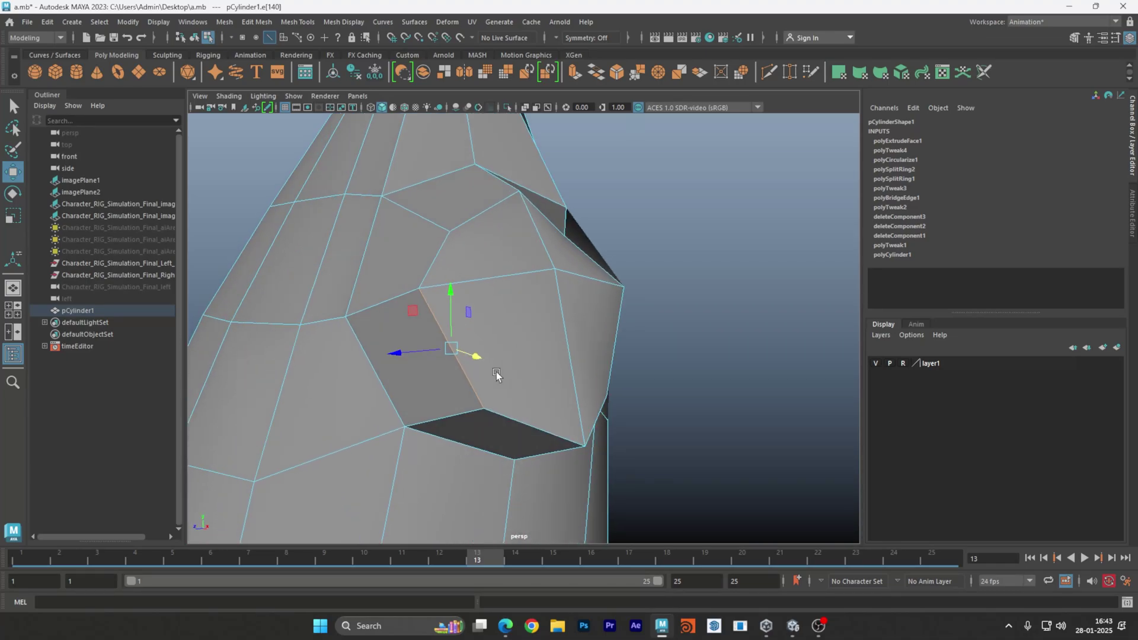
pyautogui.click(465, 351)
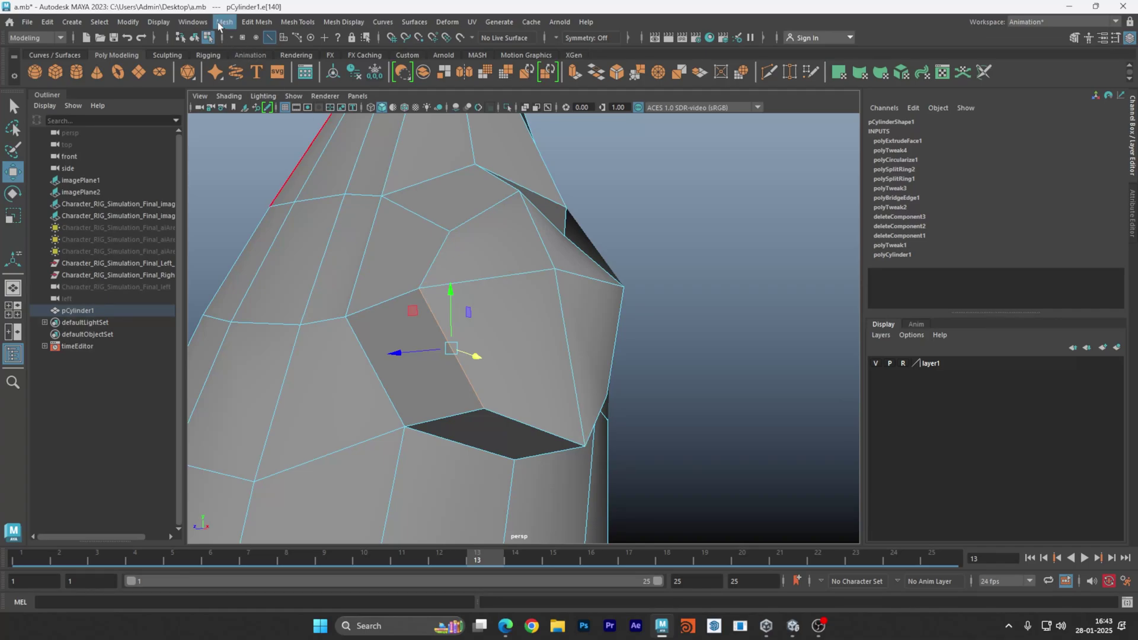
# Use Slide Edge to shift the selected front rim edge toward the middle of the sleeve end.
pyautogui.click(258, 25)
pyautogui.moveTo(236, 27)
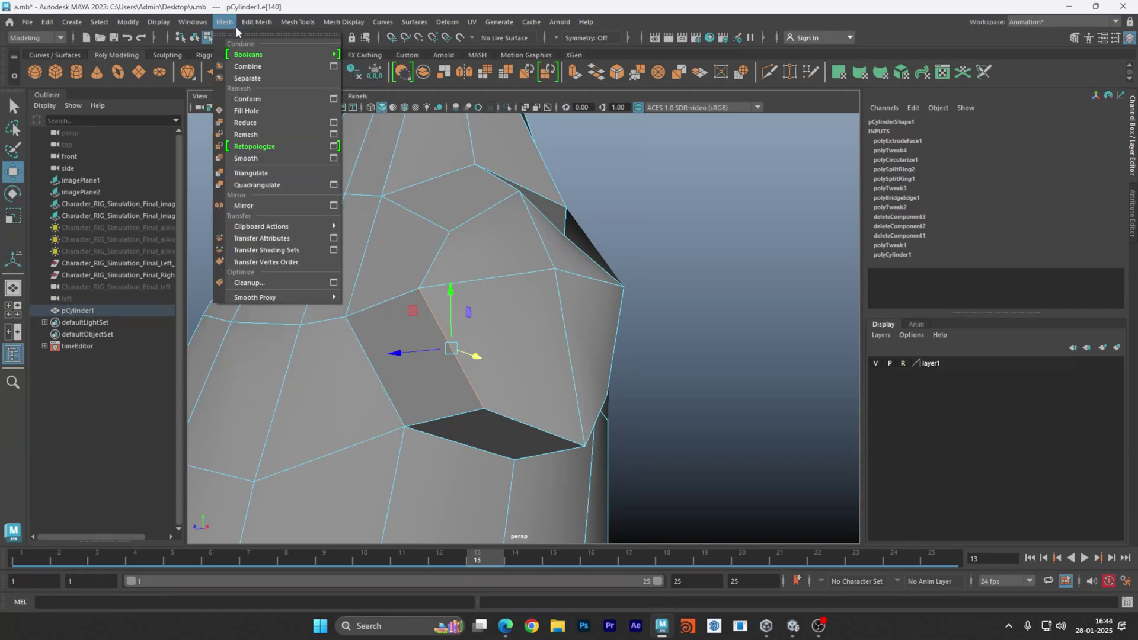
pyautogui.moveTo(298, 23)
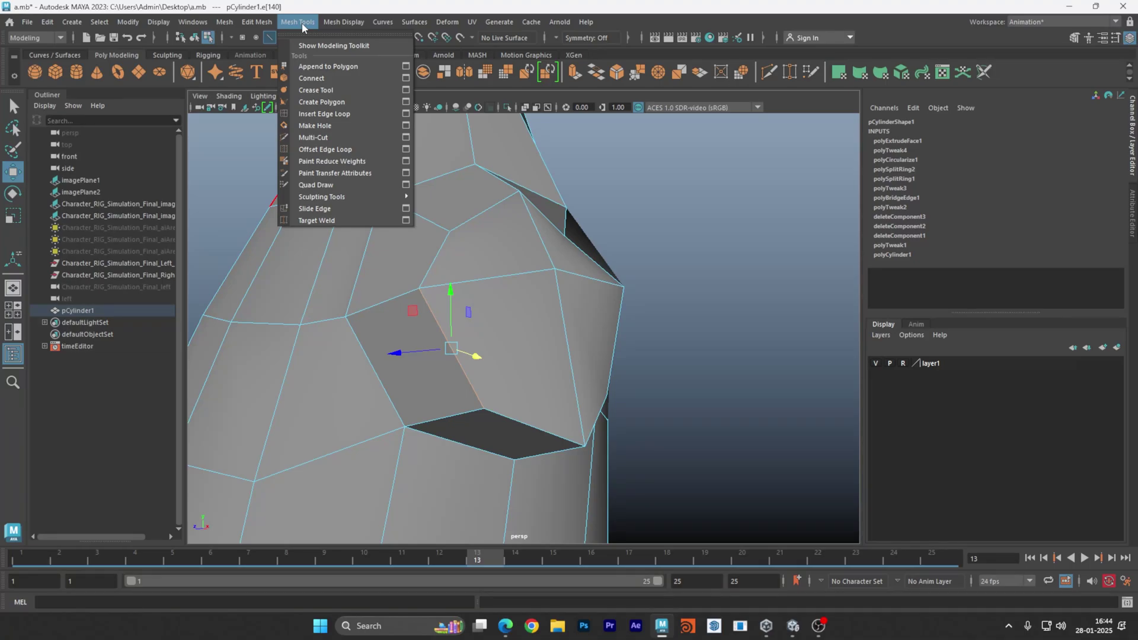
pyautogui.click(330, 209)
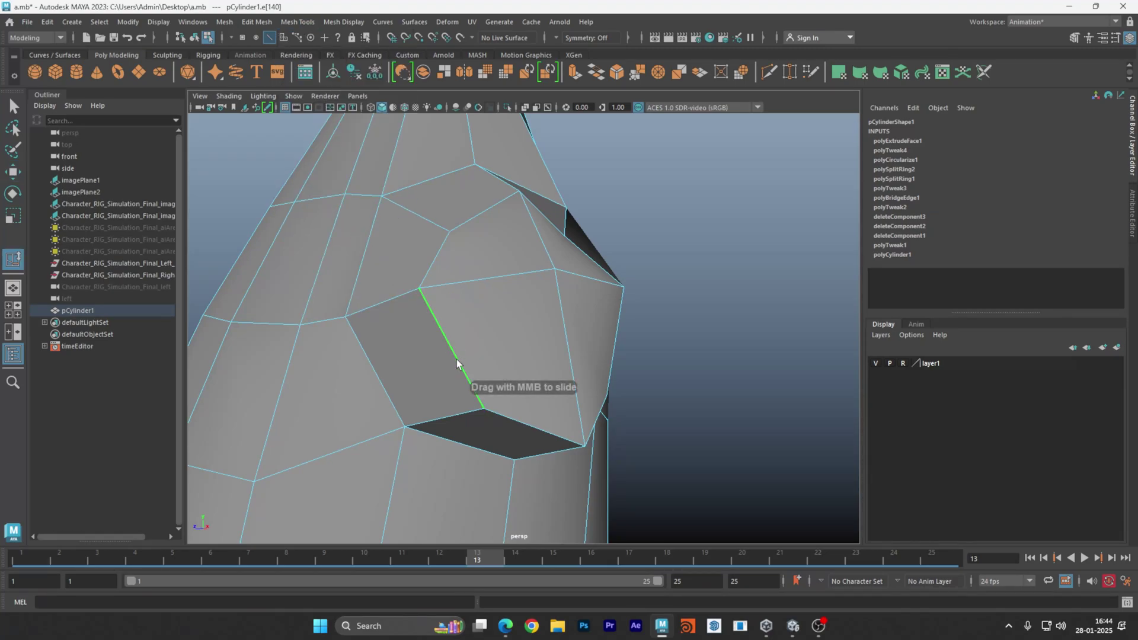
pyautogui.moveTo(462, 361); pyautogui.dragTo(469, 359, button='middle')
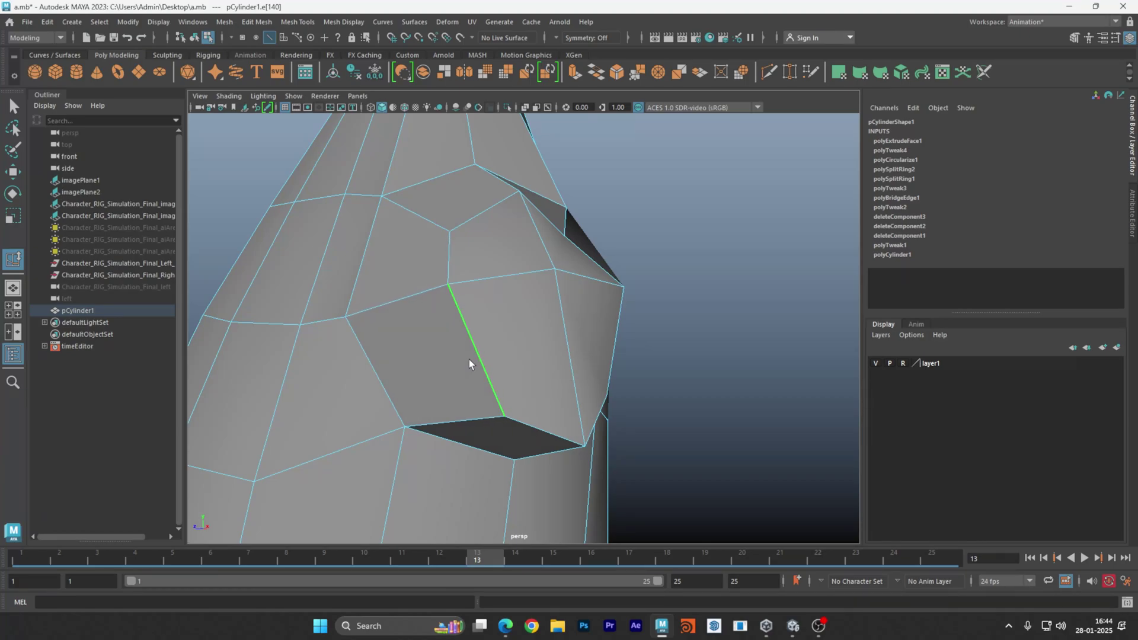
# Slide the matching lower back rim edge toward the middle of the sleeve end.
pyautogui.keyDown('alt'); pyautogui.moveTo(538, 375); pyautogui.dragTo(498, 386); pyautogui.keyUp('alt')
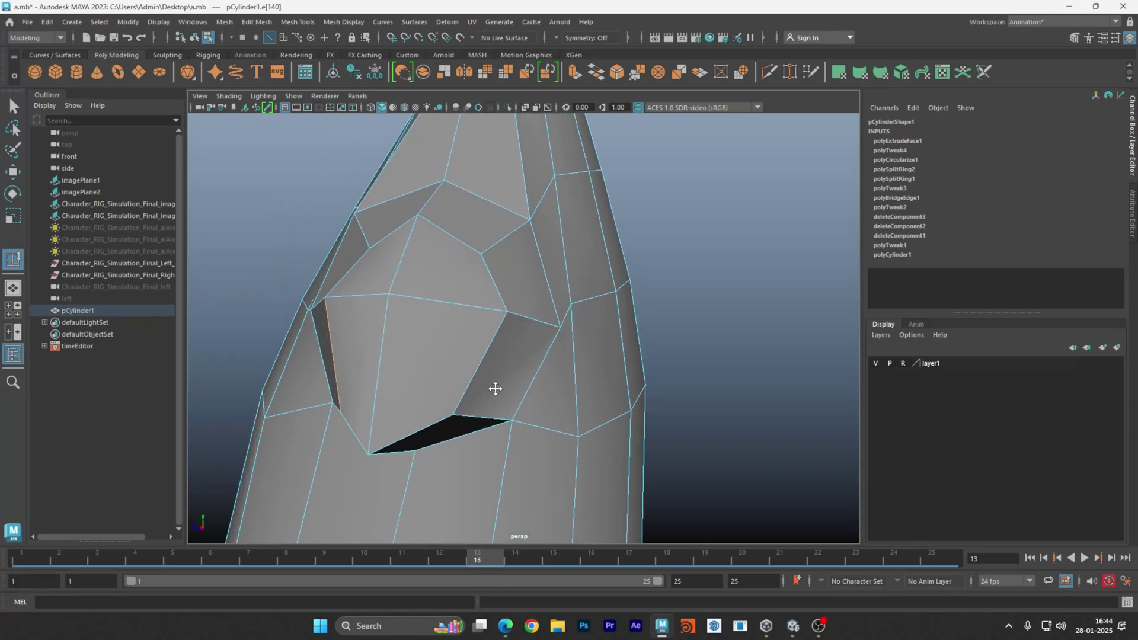
pyautogui.click(477, 371)
pyautogui.moveTo(483, 372); pyautogui.dragTo(471, 376, button='middle')
pyautogui.keyDown('alt'); pyautogui.moveTo(472, 376); pyautogui.dragTo(539, 406); pyautogui.keyUp('alt')
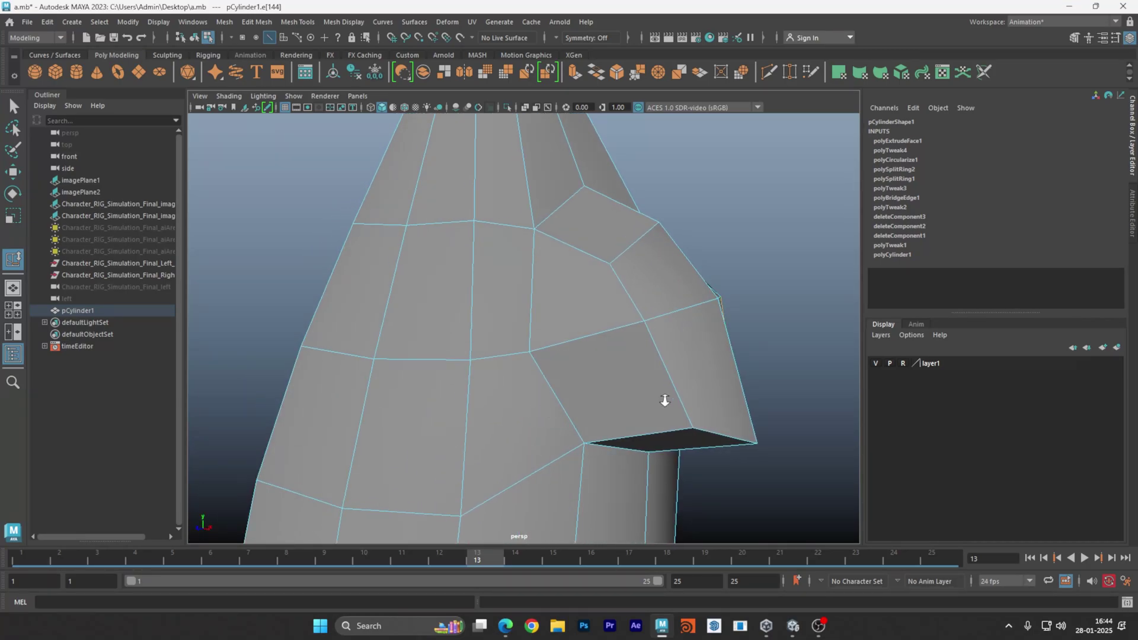
pyautogui.keyDown('alt'); pyautogui.moveTo(665, 399); pyautogui.dragTo(596, 419); pyautogui.keyUp('alt')
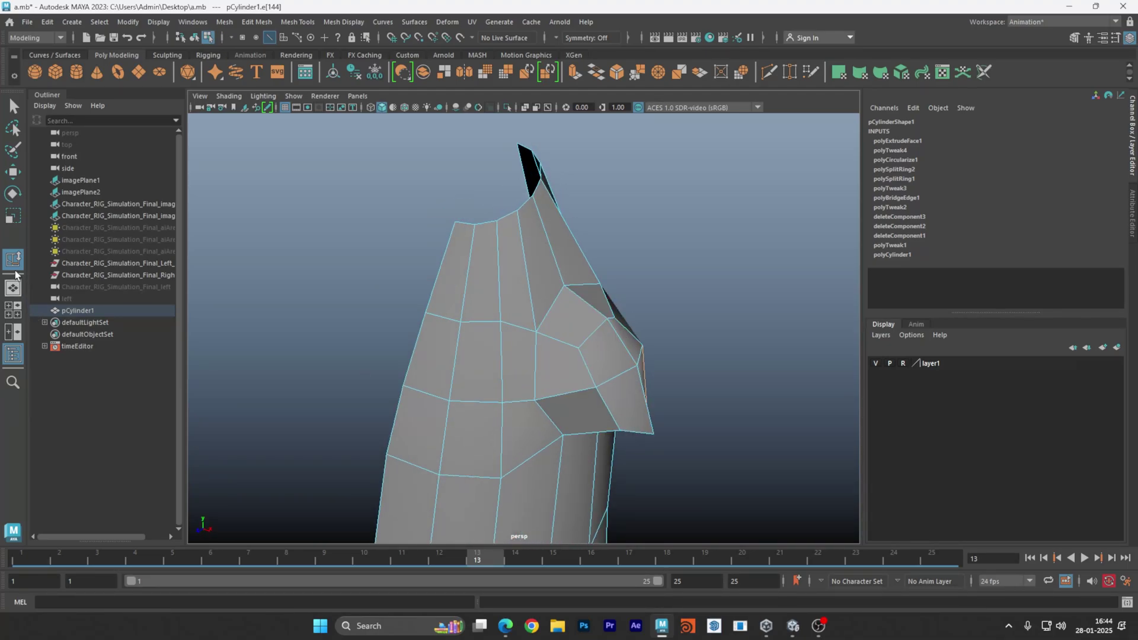
# Insert an edge loop around the sleeve stub about midway between the armhole and the outer rim.
pyautogui.moveTo(496, 273); pyautogui.dragTo(553, 243, button='right')
pyautogui.moveTo(548, 289)
pyautogui.keyDown('shift'); pyautogui.mouseDown(button='right')
pyautogui.moveTo(540, 369)
pyautogui.moveTo(551, 290)
pyautogui.mouseUp(button='right'); pyautogui.keyUp('shift')
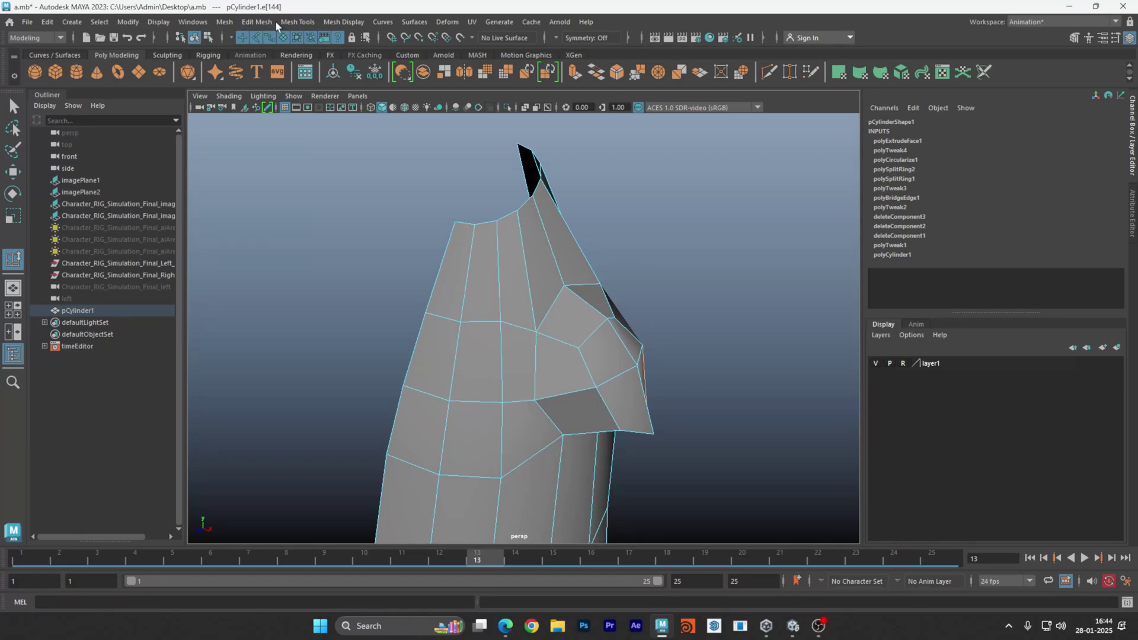
pyautogui.click(293, 22)
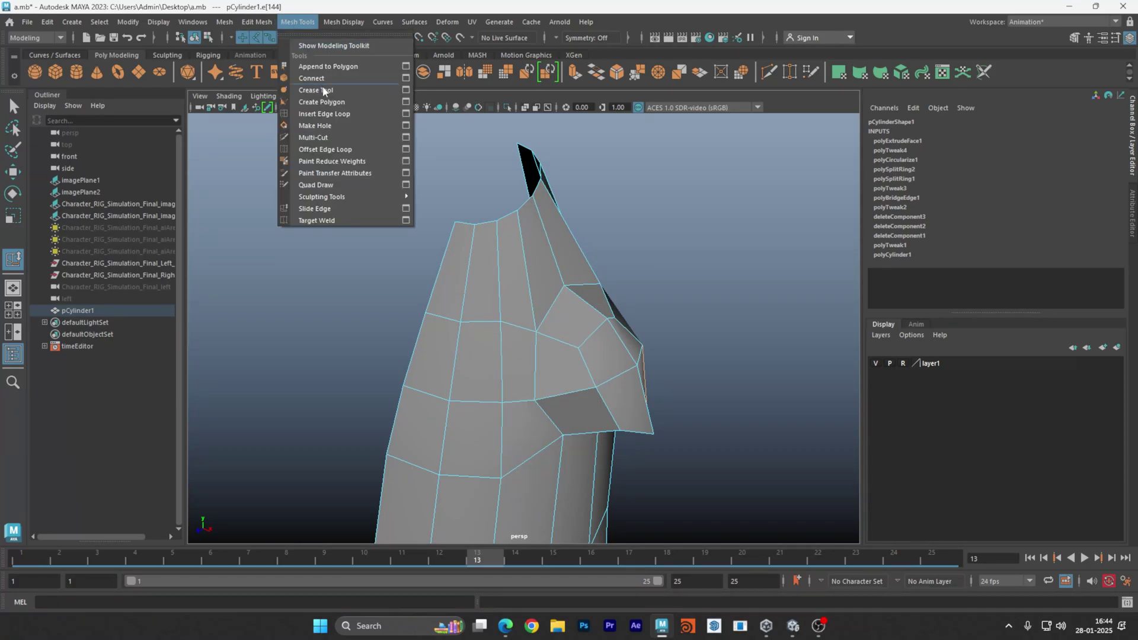
pyautogui.click(330, 114)
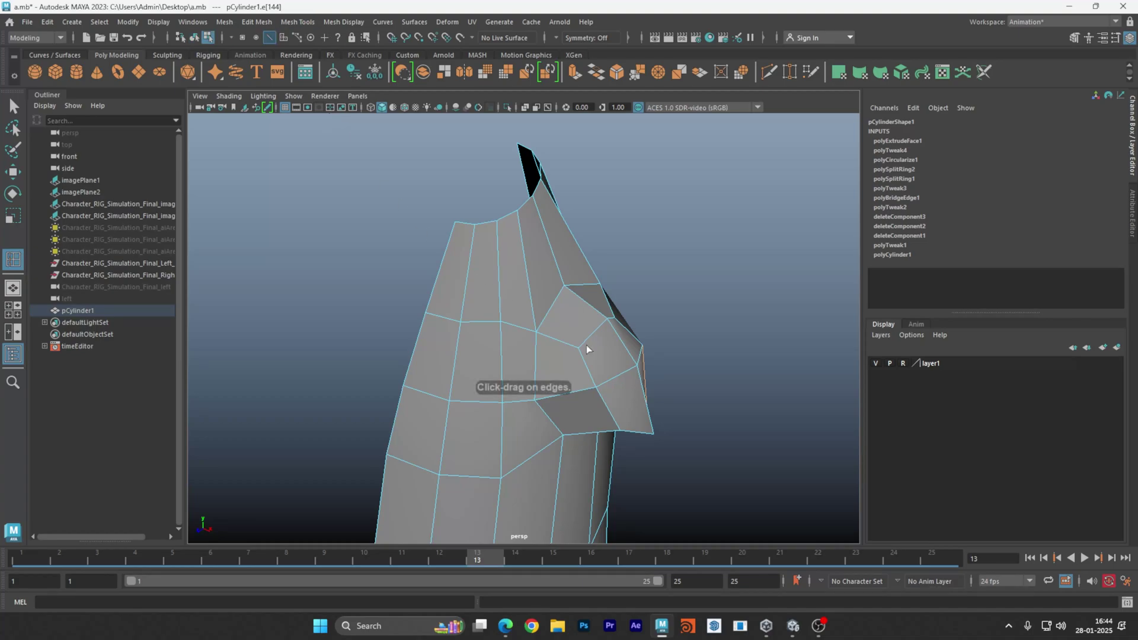
pyautogui.click(558, 340)
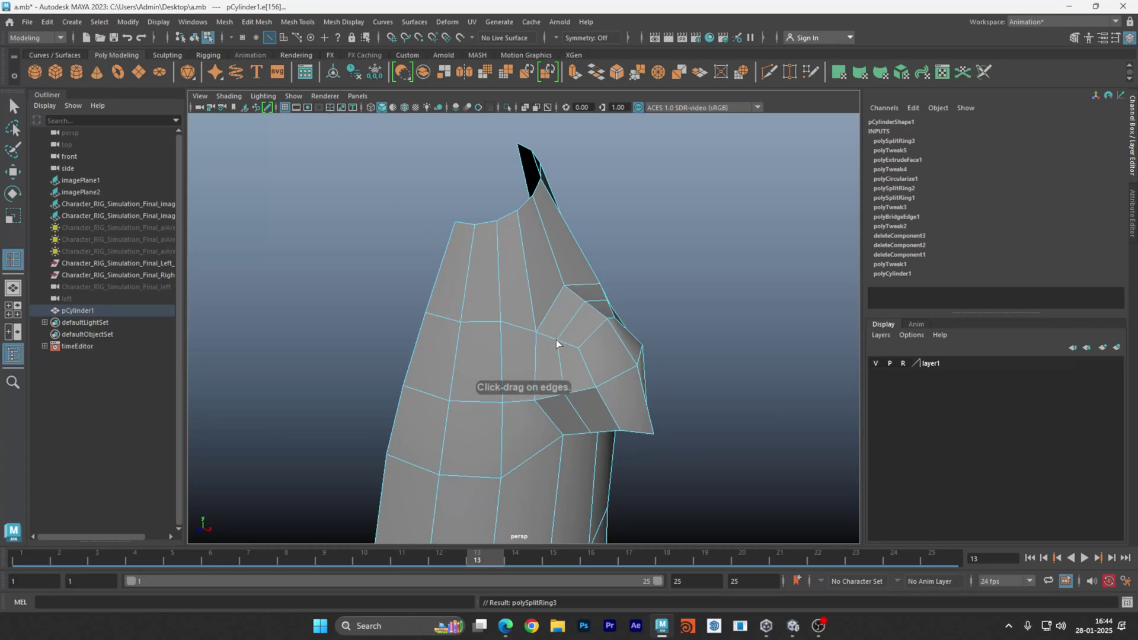
pyautogui.keyDown('alt'); pyautogui.moveTo(557, 339); pyautogui.dragTo(379, 306); pyautogui.keyUp('alt')
# Select the four faces on the underside of the sleeve stub in face mode and delete them.
pyautogui.moveTo(486, 310); pyautogui.dragTo(551, 254, button='right')
pyautogui.keyDown('alt'); pyautogui.moveTo(632, 266); pyautogui.dragTo(544, 345); pyautogui.keyUp('alt')
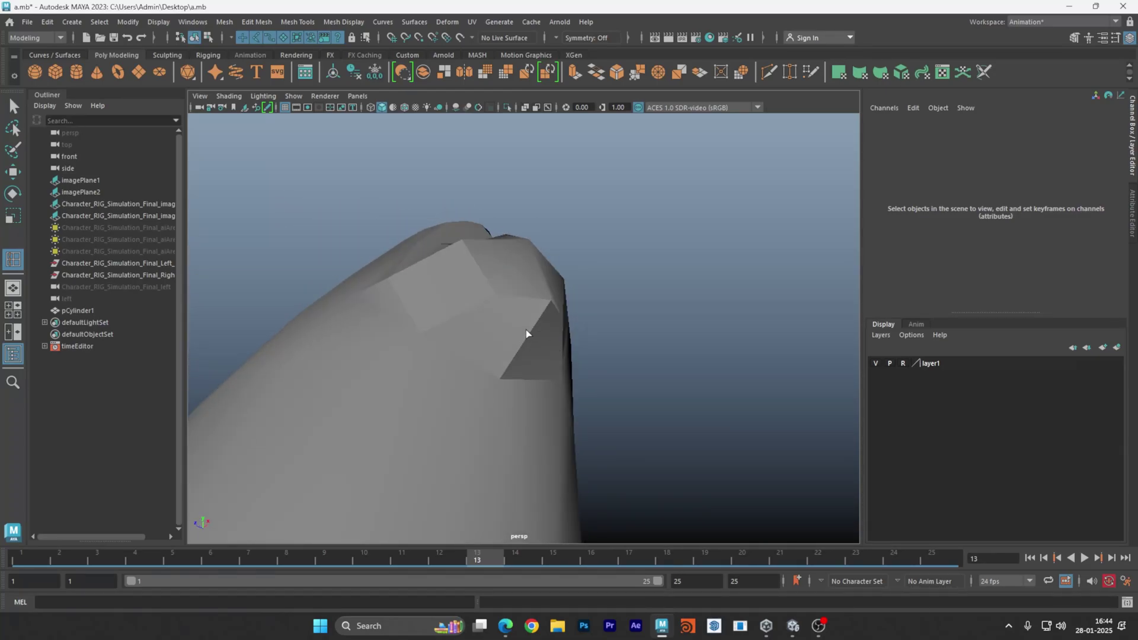
pyautogui.moveTo(524, 315); pyautogui.dragTo(524, 306, button='right')
pyautogui.press('w')
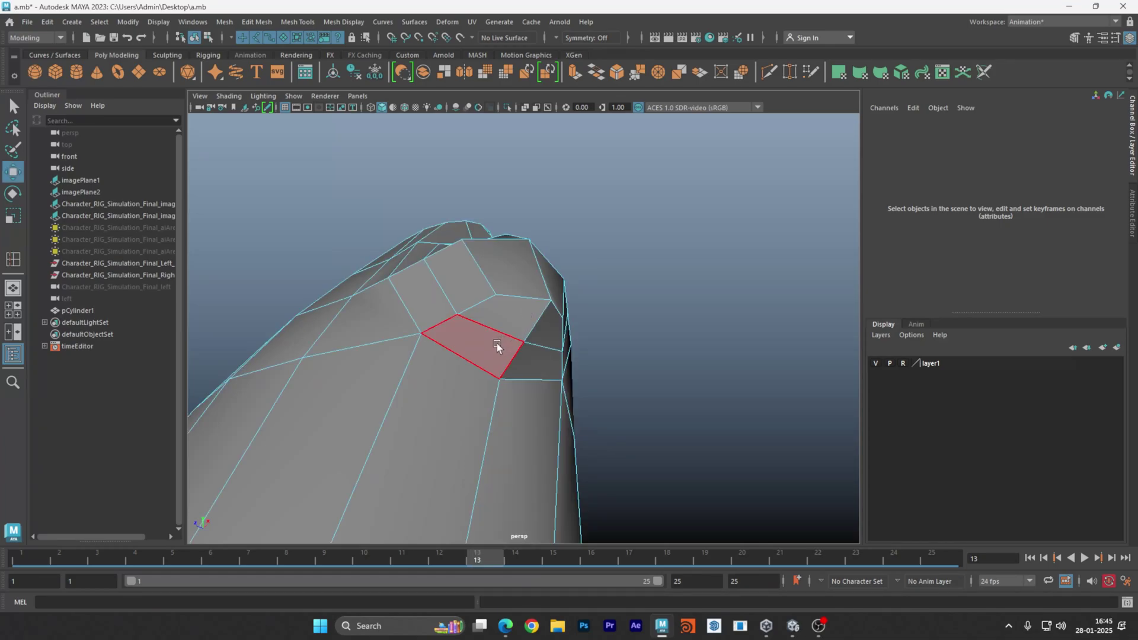
pyautogui.click(497, 343)
pyautogui.keyDown('shift'); pyautogui.click(513, 323); pyautogui.keyUp('shift')
pyautogui.keyDown('shift'); pyautogui.click(542, 332); pyautogui.keyUp('shift')
pyautogui.keyDown('shift'); pyautogui.click(538, 354); pyautogui.keyUp('shift')
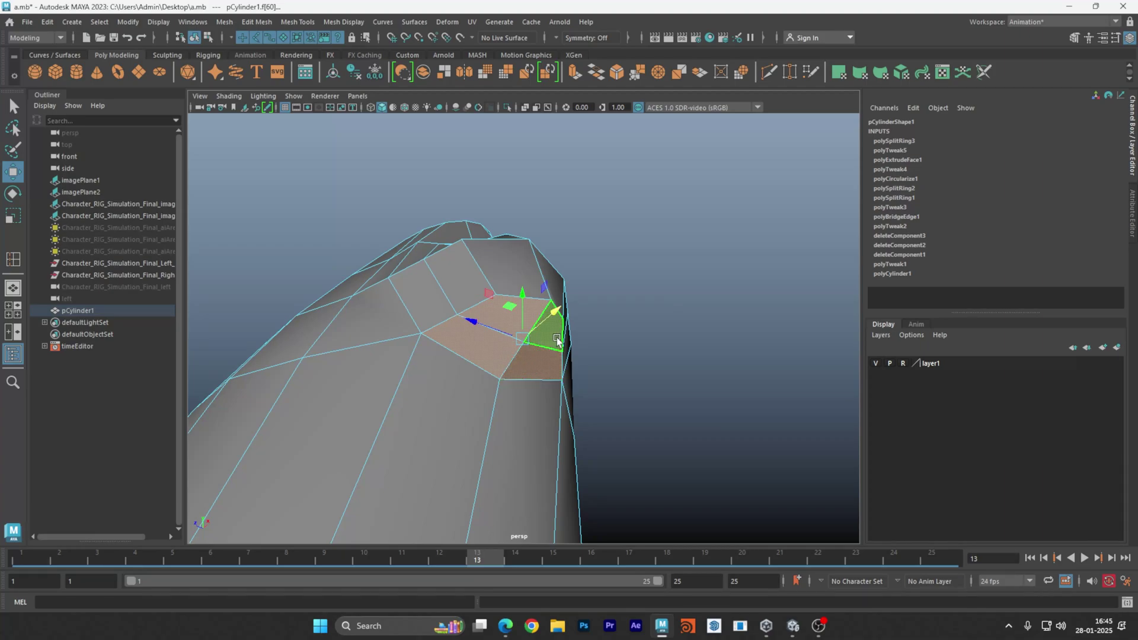
pyautogui.keyDown('alt'); pyautogui.moveTo(538, 354); pyautogui.dragTo(525, 354); pyautogui.keyUp('alt')
pyautogui.press('Delete')
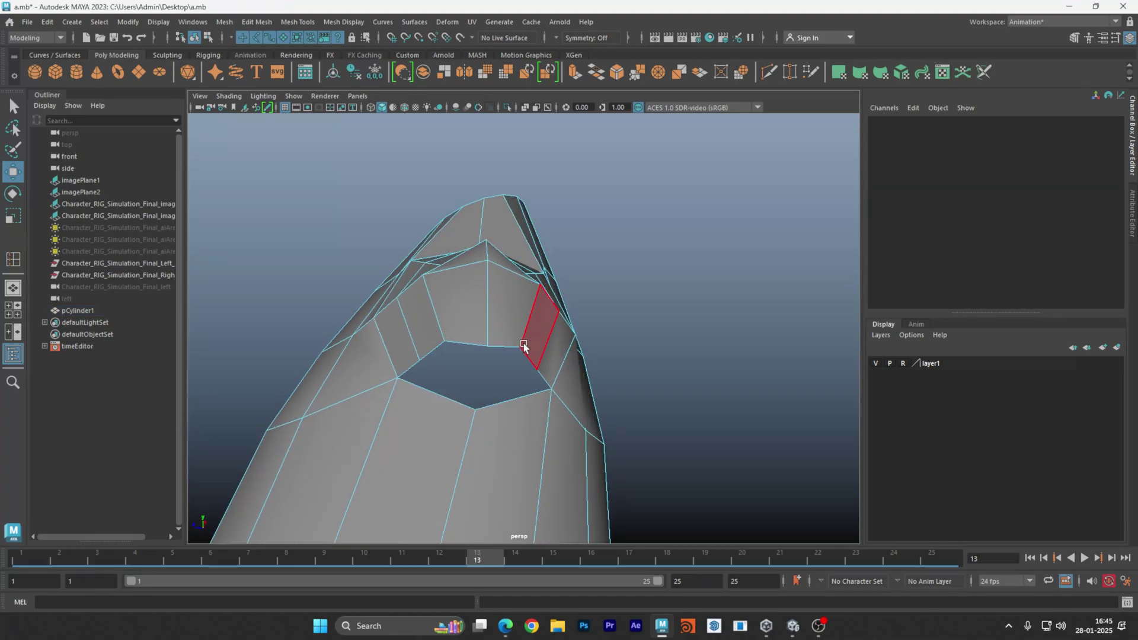
# Return the shirt to object mode, turn on its smooth mesh preview, and inspect the sleeve and torso from several sides.
pyautogui.moveTo(534, 282); pyautogui.dragTo(551, 255, button='right')
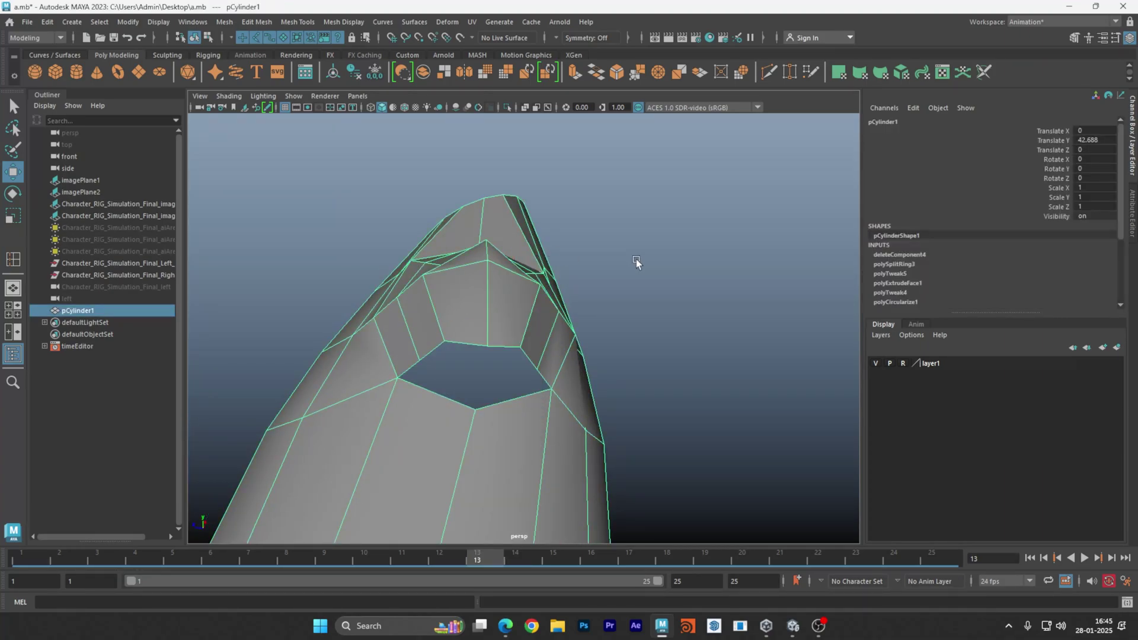
pyautogui.scroll(-5, 635, 258)
pyautogui.keyDown('alt'); pyautogui.moveTo(551, 305); pyautogui.dragTo(635, 335); pyautogui.keyUp('alt')
pyautogui.click(636, 336)
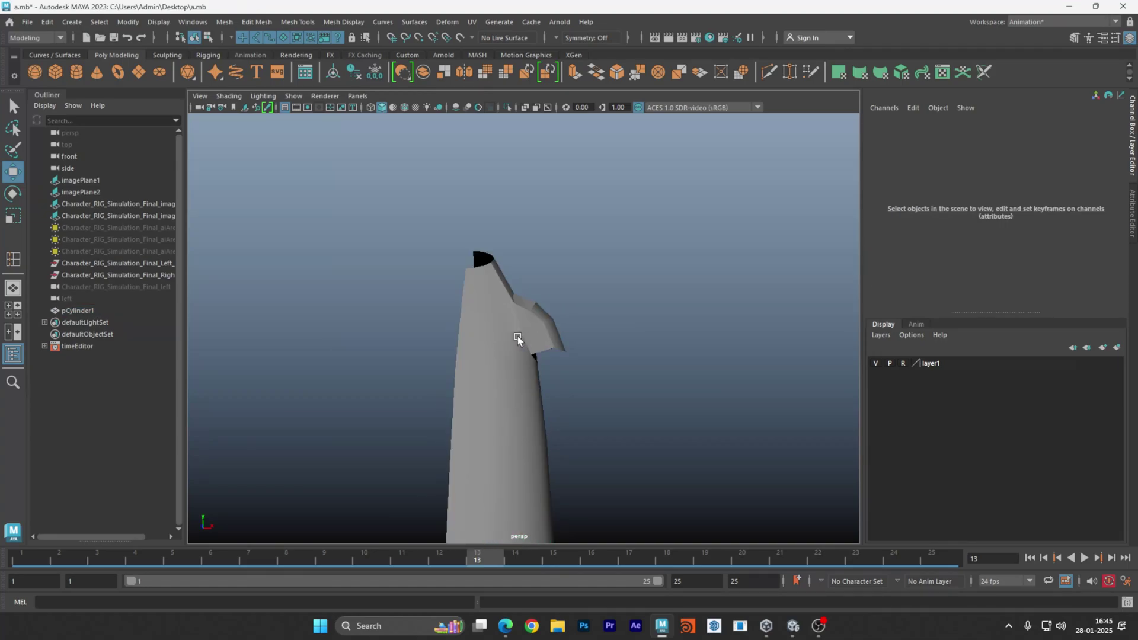
pyautogui.keyDown('alt'); pyautogui.moveTo(522, 338); pyautogui.dragTo(453, 371); pyautogui.keyUp('alt')
pyautogui.click(453, 369)
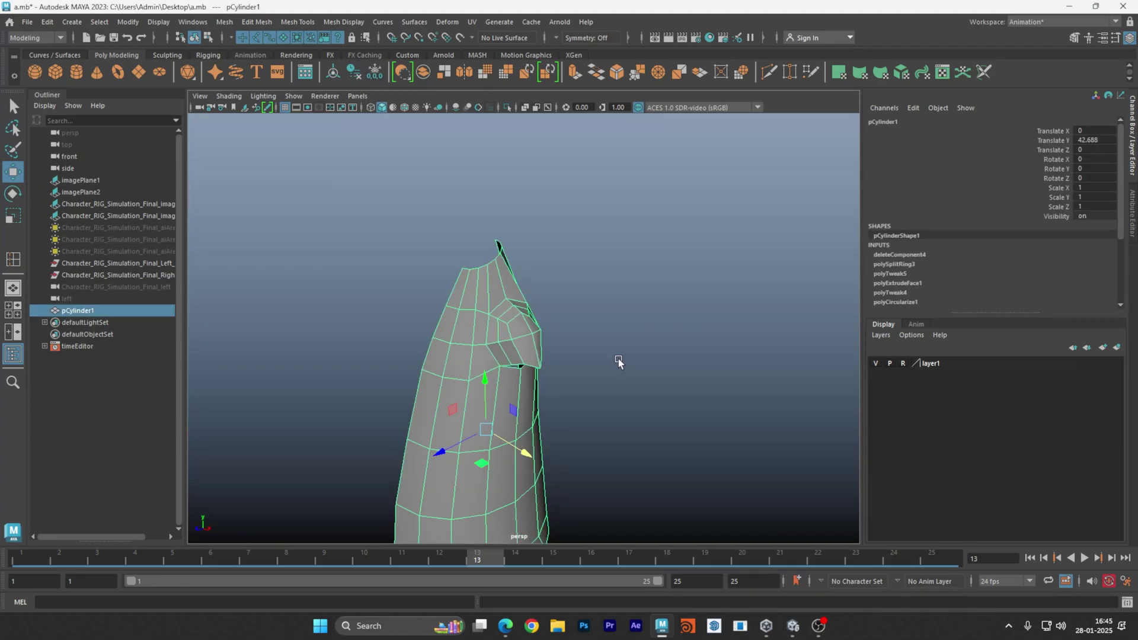
pyautogui.keyDown('alt'); pyautogui.moveTo(619, 360); pyautogui.dragTo(621, 320, button='middle'); pyautogui.keyUp('alt')
pyautogui.press('3')
pyautogui.click(621, 319)
pyautogui.keyDown('alt'); pyautogui.moveTo(622, 319); pyautogui.dragTo(429, 353); pyautogui.keyUp('alt')
pyautogui.keyDown('alt'); pyautogui.moveTo(365, 345); pyautogui.dragTo(695, 233); pyautogui.keyUp('alt')
pyautogui.click(642, 235)
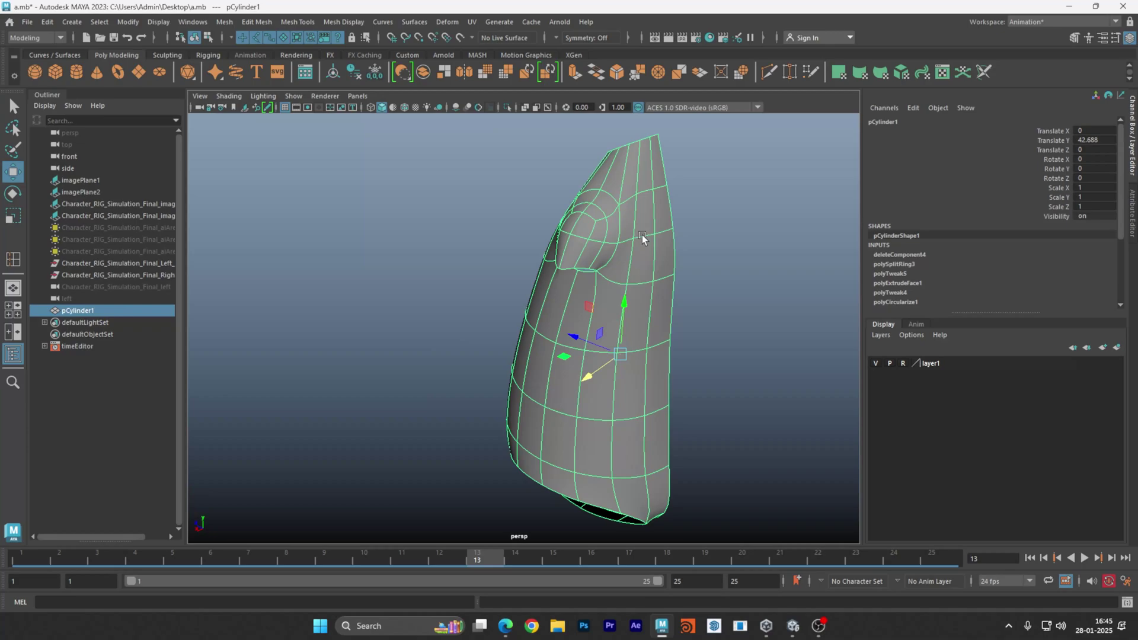
# Activate the Relax sculpting brush on the shirt and shrink the brush to roughly the width of the sleeve stub.
pyautogui.scroll(5, 650, 216)
pyautogui.keyDown('alt'); pyautogui.moveTo(644, 297); pyautogui.dragTo(673, 333); pyautogui.keyUp('alt')
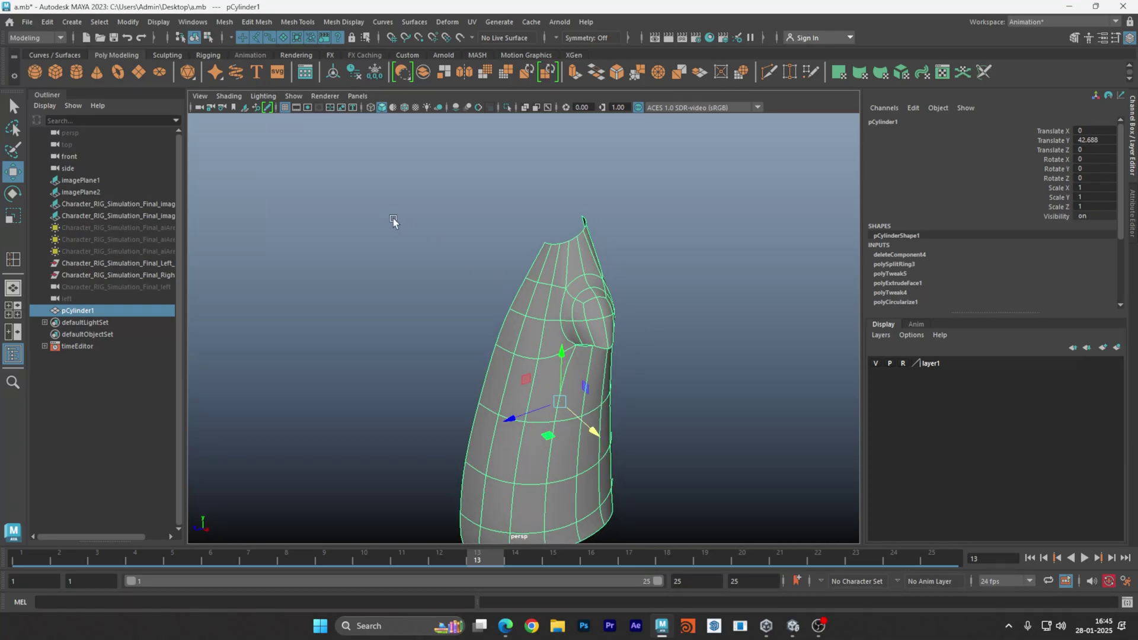
pyautogui.click(168, 55)
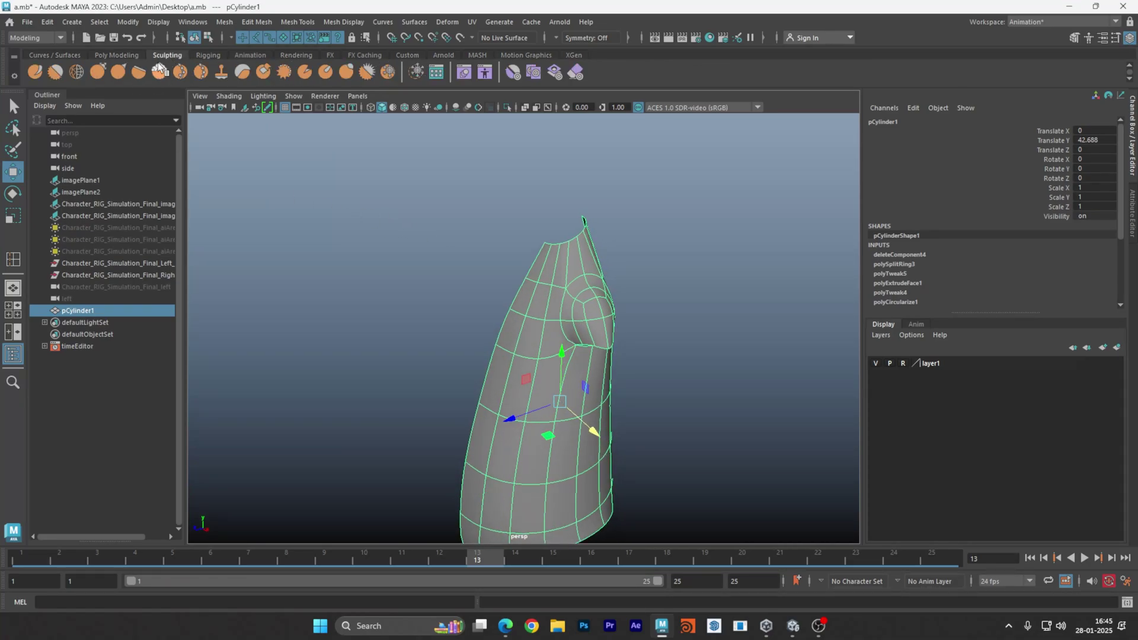
pyautogui.click(75, 74)
pyautogui.keyDown('alt'); pyautogui.moveTo(674, 350); pyautogui.dragTo(543, 325); pyautogui.keyUp('alt')
pyautogui.keyDown('alt'); pyautogui.moveTo(543, 325); pyautogui.dragTo(610, 327, button='right'); pyautogui.keyUp('alt')
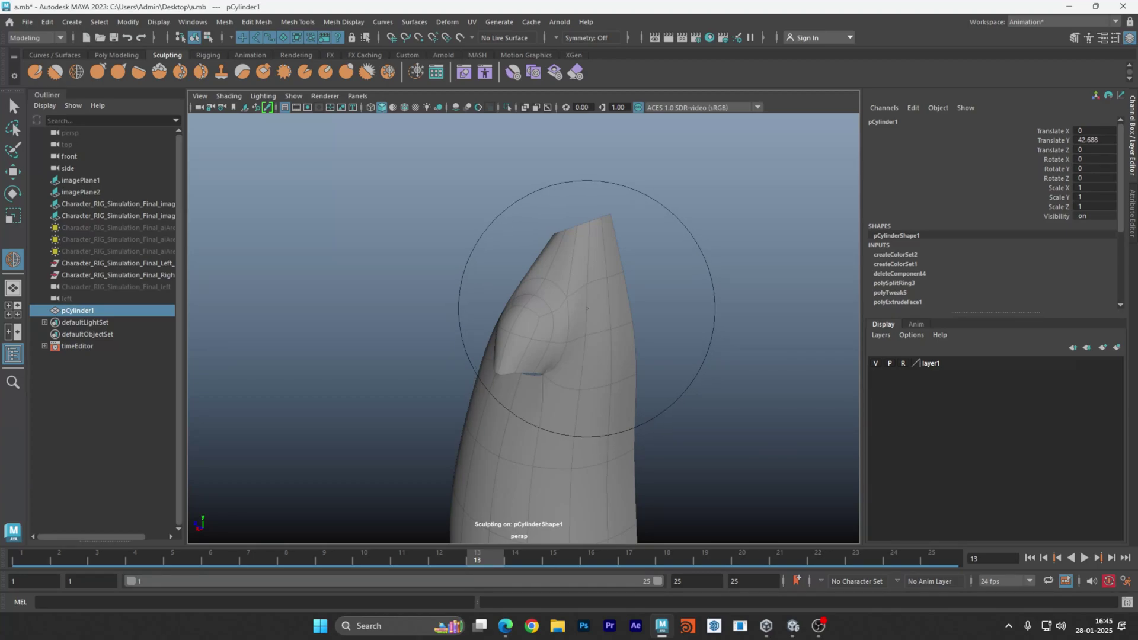
pyautogui.press('b')
pyautogui.moveTo(568, 310)
pyautogui.mouseDown()
pyautogui.moveTo(441, 310)
pyautogui.moveTo(472, 311)
pyautogui.moveTo(462, 311)
pyautogui.mouseUp()
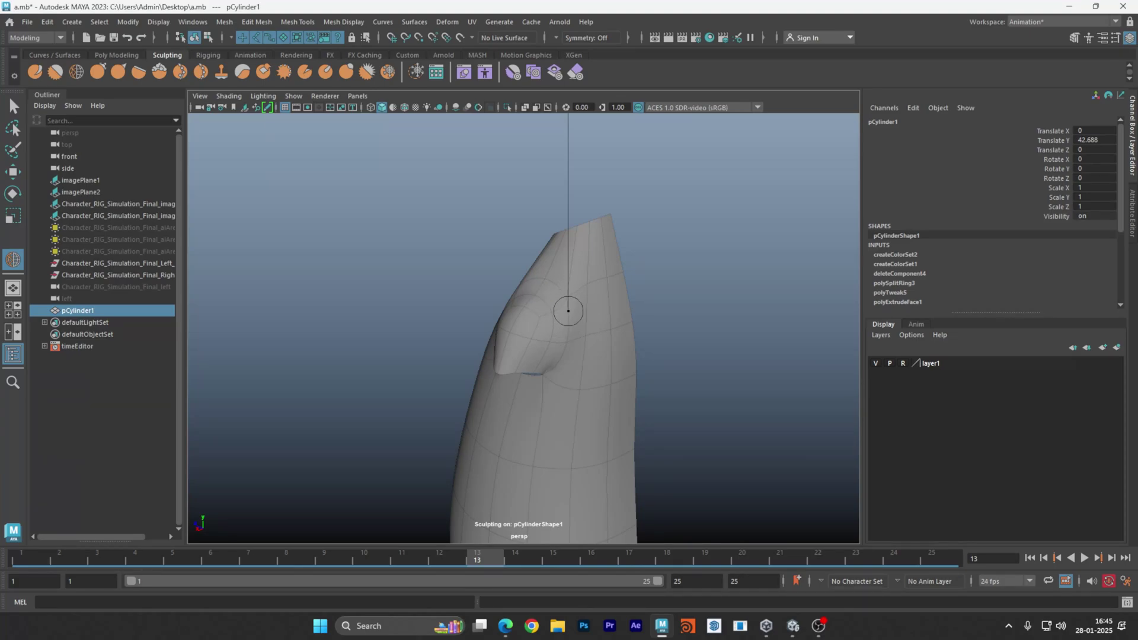
pyautogui.moveTo(569, 311); pyautogui.dragTo(577, 310)
# Relax the mesh around the shoulder and sleeve stub with the brush, evening out the loops at the front and back.
pyautogui.keyDown('alt'); pyautogui.moveTo(539, 346); pyautogui.dragTo(599, 359); pyautogui.keyUp('alt')
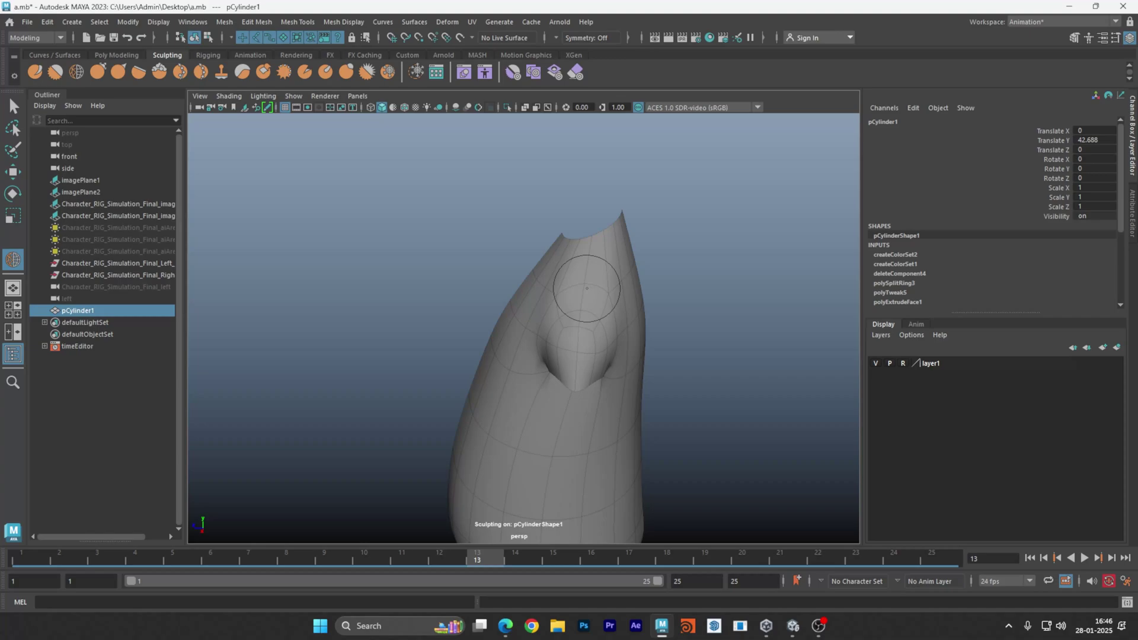
pyautogui.keyDown('alt'); pyautogui.moveTo(587, 288); pyautogui.dragTo(572, 284); pyautogui.keyUp('alt')
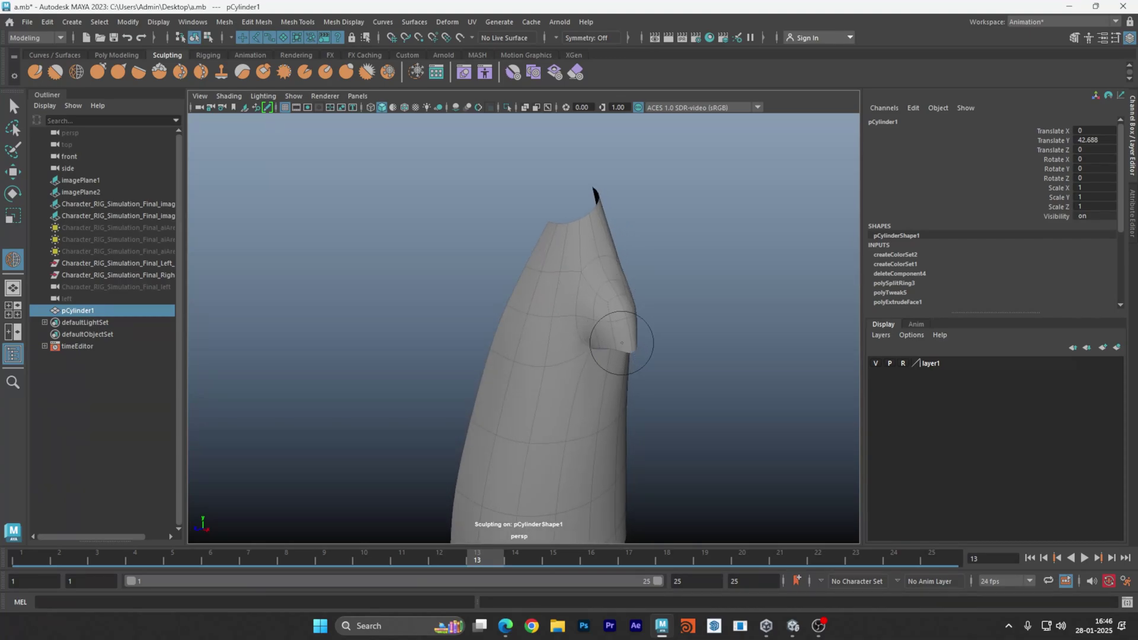
pyautogui.keyDown('alt'); pyautogui.moveTo(622, 343); pyautogui.dragTo(549, 323); pyautogui.keyUp('alt')
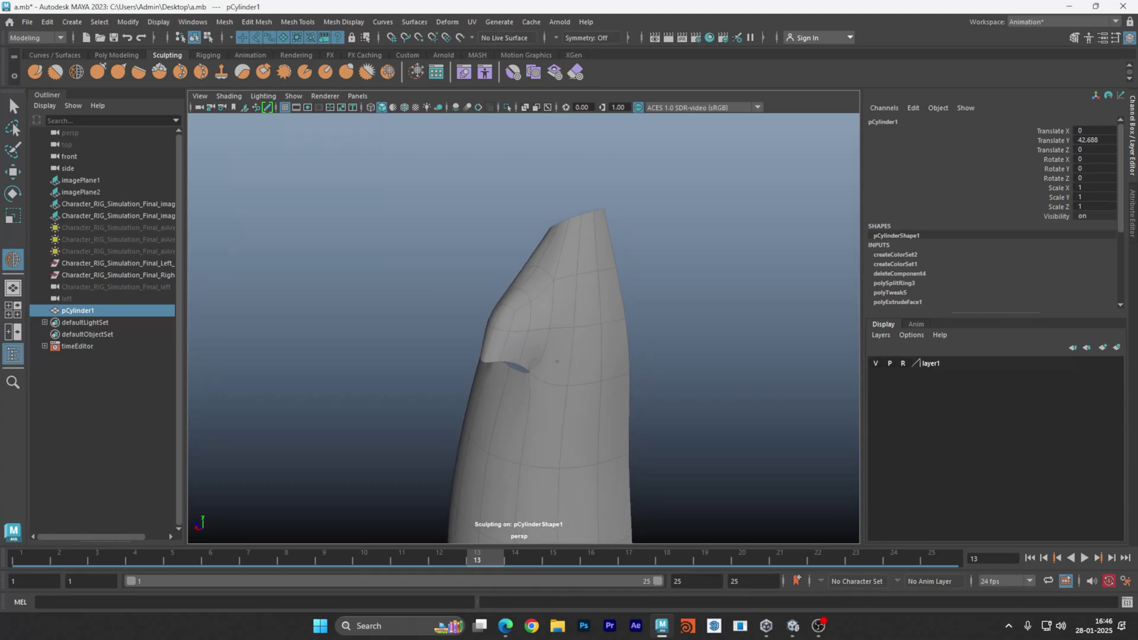
# Relax the mesh along the lower torso and hem on the front, side and back with the brush.
pyautogui.keyDown('alt'); pyautogui.moveTo(592, 399); pyautogui.dragTo(614, 212); pyautogui.keyUp('alt')
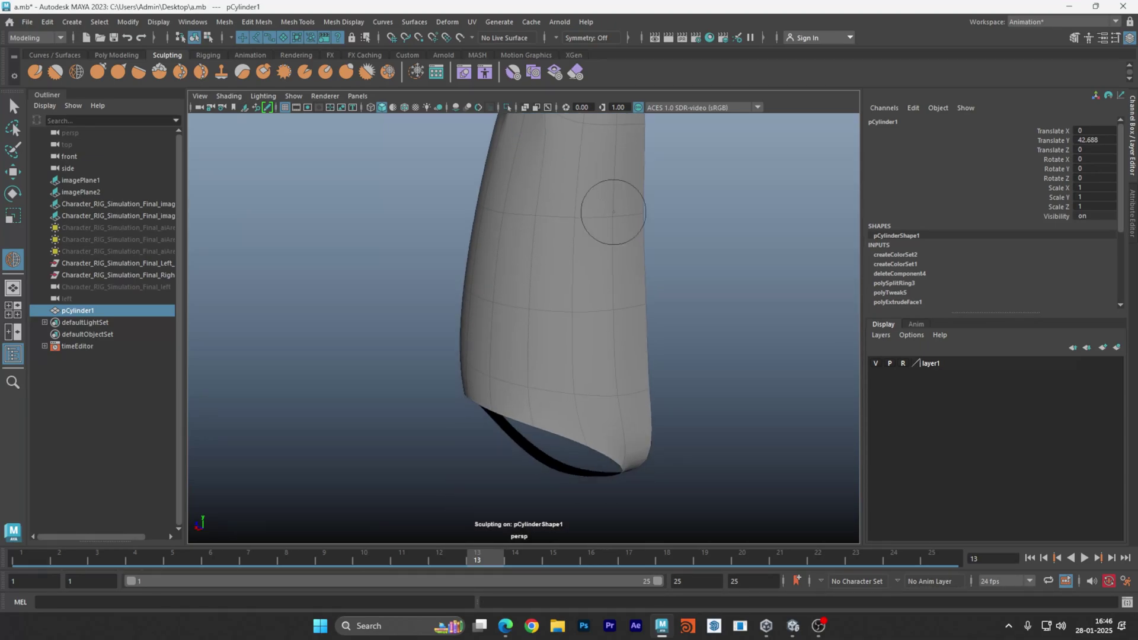
pyautogui.moveTo(563, 374)
pyautogui.keyDown('alt'); pyautogui.mouseDown()
pyautogui.moveTo(685, 368)
pyautogui.moveTo(650, 294)
pyautogui.mouseUp(); pyautogui.keyUp('alt')
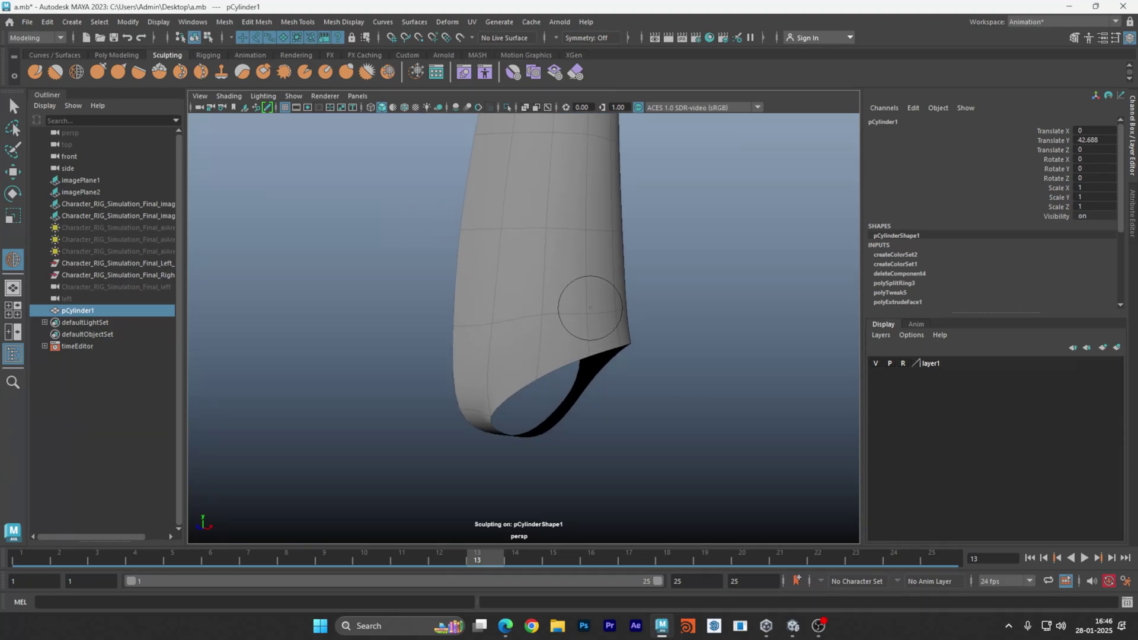
pyautogui.moveTo(584, 310)
pyautogui.keyDown('alt'); pyautogui.mouseDown()
pyautogui.moveTo(539, 317)
pyautogui.moveTo(563, 329)
pyautogui.moveTo(524, 336)
pyautogui.mouseUp(); pyautogui.keyUp('alt')
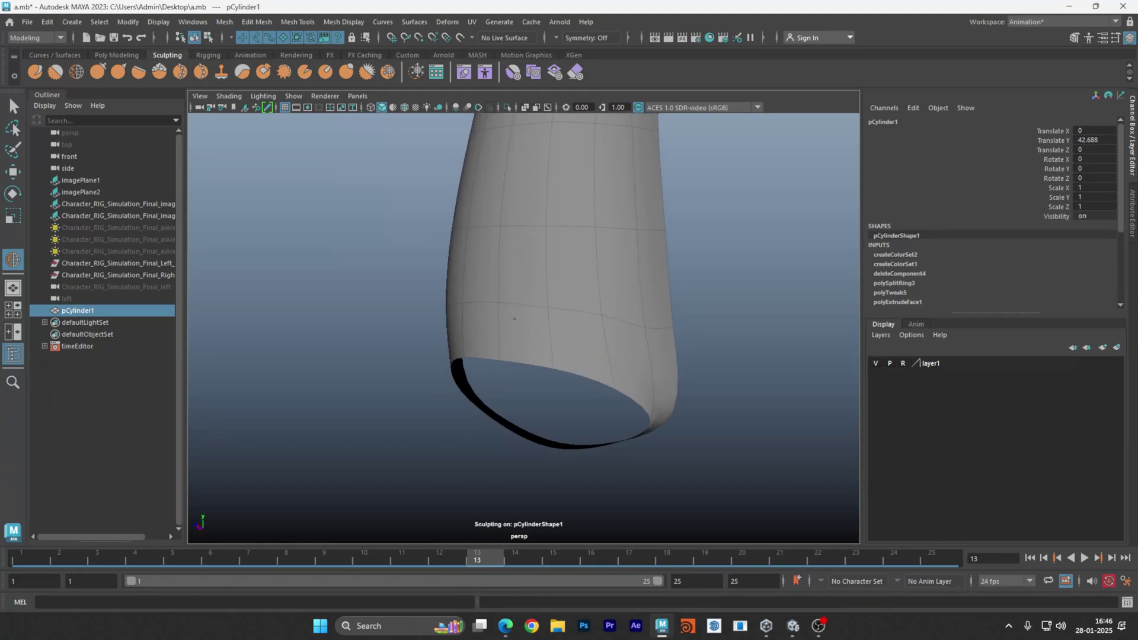
pyautogui.moveTo(470, 312)
pyautogui.keyDown('alt'); pyautogui.mouseDown()
pyautogui.moveTo(578, 318)
pyautogui.moveTo(530, 333)
pyautogui.mouseUp(); pyautogui.keyUp('alt')
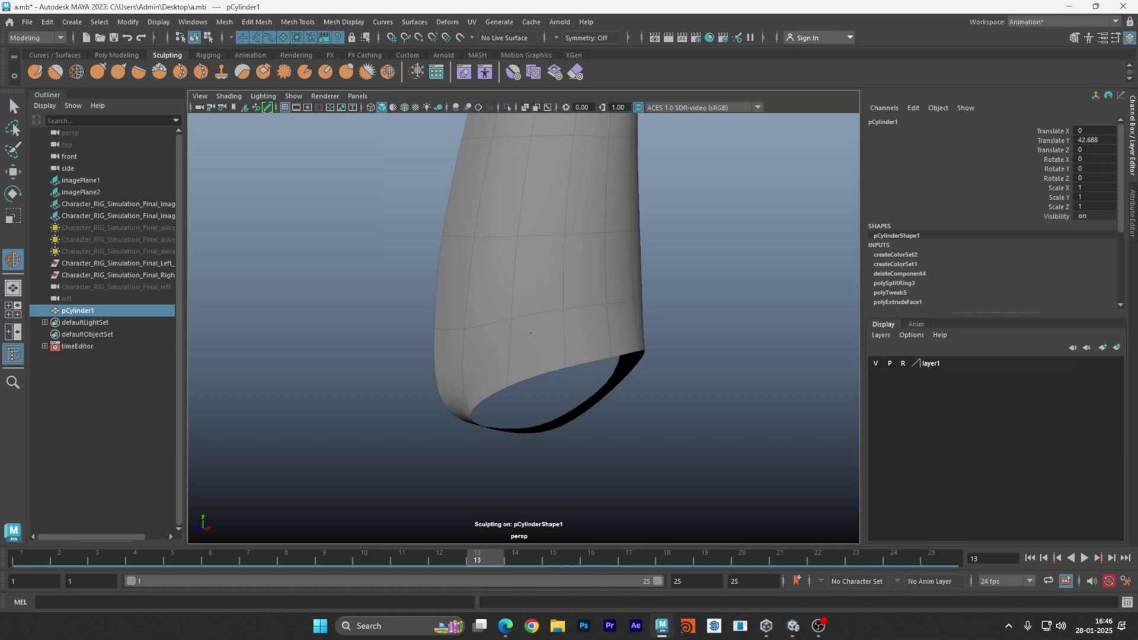
pyautogui.keyDown('alt'); pyautogui.moveTo(444, 343); pyautogui.dragTo(483, 318); pyautogui.keyUp('alt')
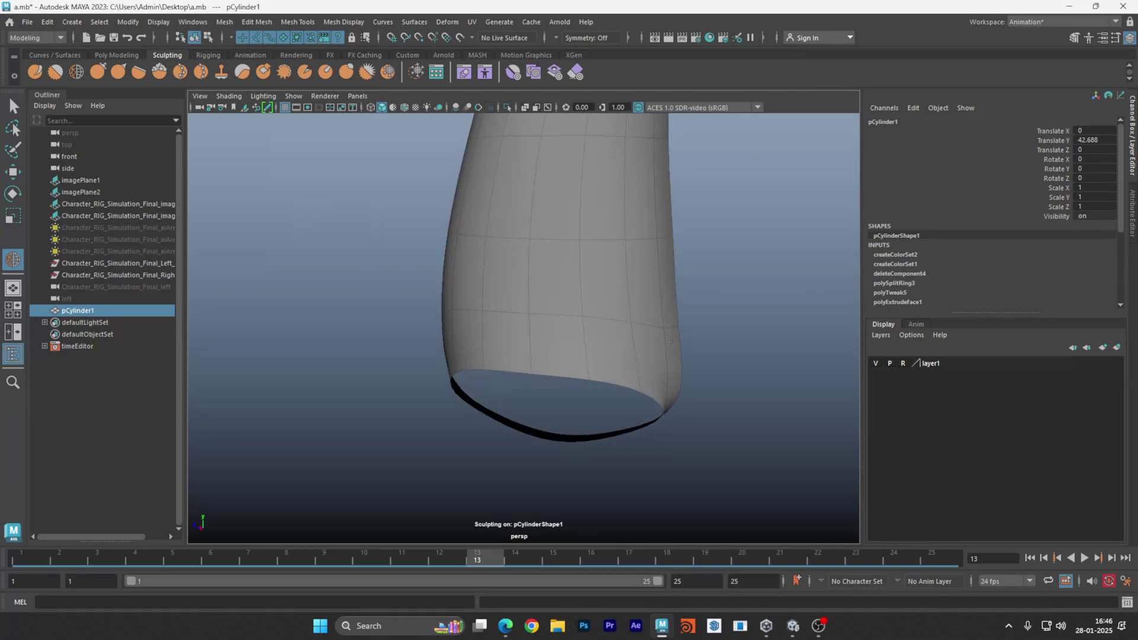
pyautogui.moveTo(544, 333)
pyautogui.keyDown('alt'); pyautogui.mouseDown()
pyautogui.moveTo(610, 326)
pyautogui.moveTo(648, 287)
pyautogui.mouseUp(); pyautogui.keyUp('alt')
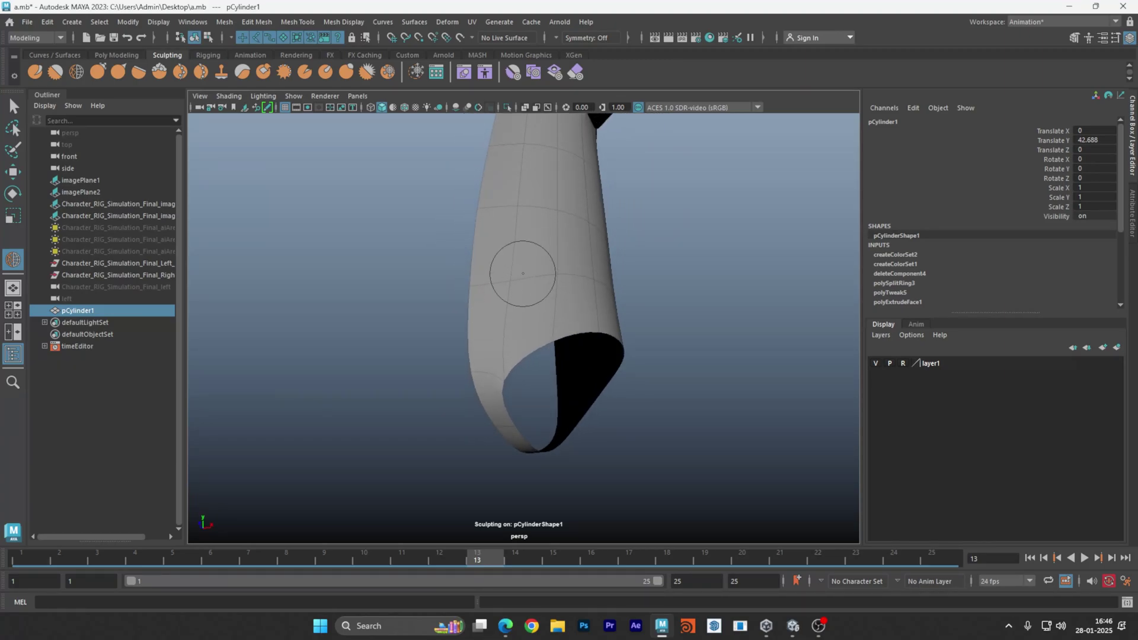
pyautogui.moveTo(519, 270)
pyautogui.keyDown('alt'); pyautogui.mouseDown()
pyautogui.moveTo(587, 297)
pyautogui.moveTo(376, 300)
pyautogui.mouseUp(); pyautogui.keyUp('alt')
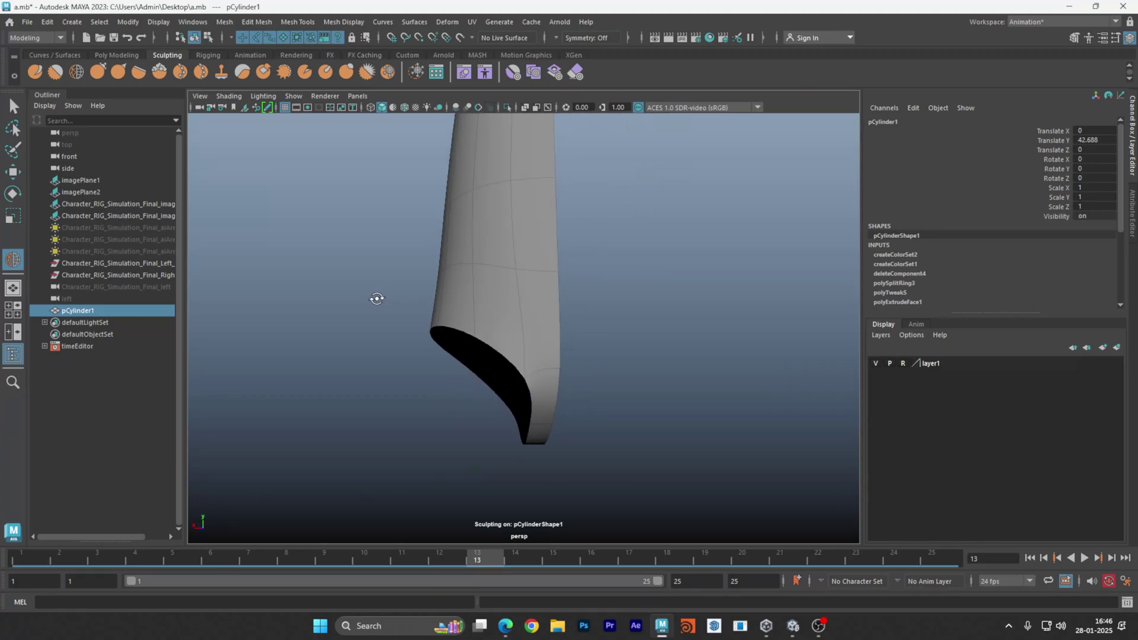
pyautogui.keyDown('alt'); pyautogui.moveTo(530, 292); pyautogui.dragTo(629, 300); pyautogui.keyUp('alt')
pyautogui.keyDown('alt'); pyautogui.moveTo(629, 300); pyautogui.dragTo(619, 326, button='middle'); pyautogui.keyUp('alt')
pyautogui.keyDown('alt'); pyautogui.moveTo(515, 259); pyautogui.dragTo(554, 273); pyautogui.keyUp('alt')
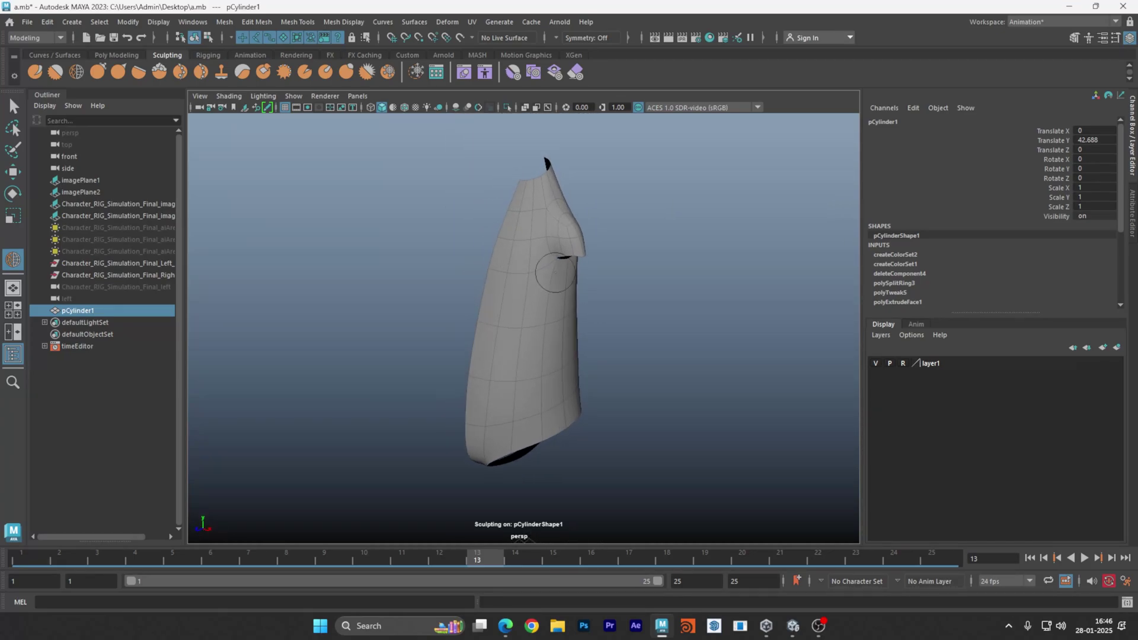
# Leave sculpting for the Move tool, turn off the shirt's smooth mesh preview, and deselect the shirt.
pyautogui.rightClick(520, 245)
pyautogui.press('w')
pyautogui.click(393, 237)
pyautogui.keyDown('alt'); pyautogui.moveTo(422, 310); pyautogui.dragTo(453, 284); pyautogui.keyUp('alt')
pyautogui.click(453, 284)
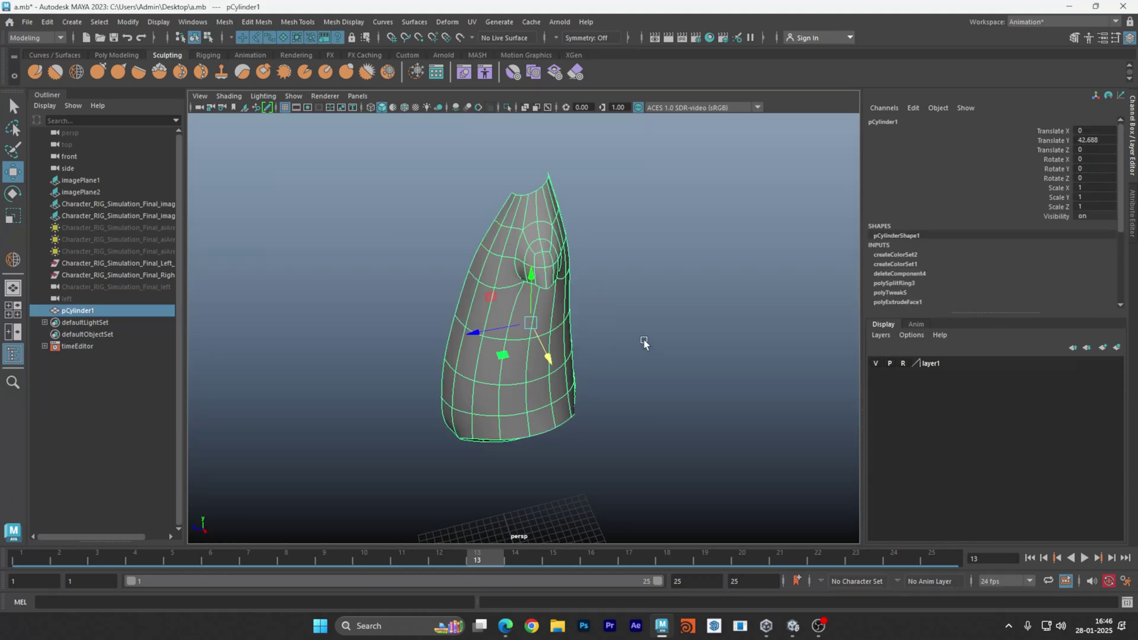
pyautogui.click(599, 332)
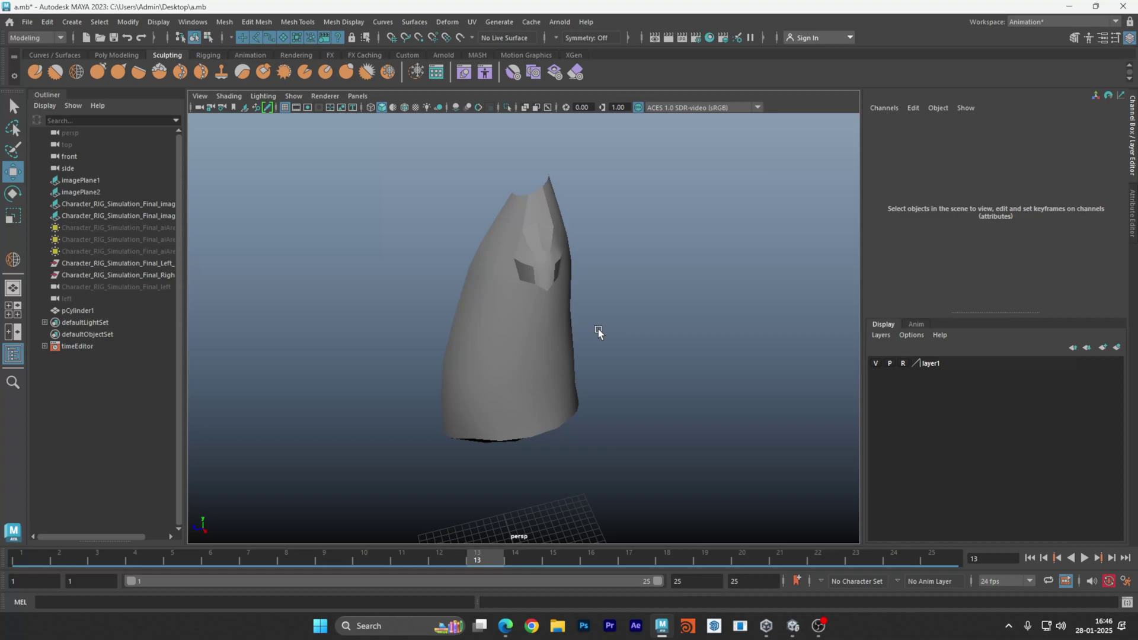
pyautogui.keyDown('alt'); pyautogui.moveTo(579, 328); pyautogui.dragTo(630, 308); pyautogui.keyUp('alt')
pyautogui.moveTo(414, 292); pyautogui.dragTo(541, 333)
pyautogui.click(688, 346)
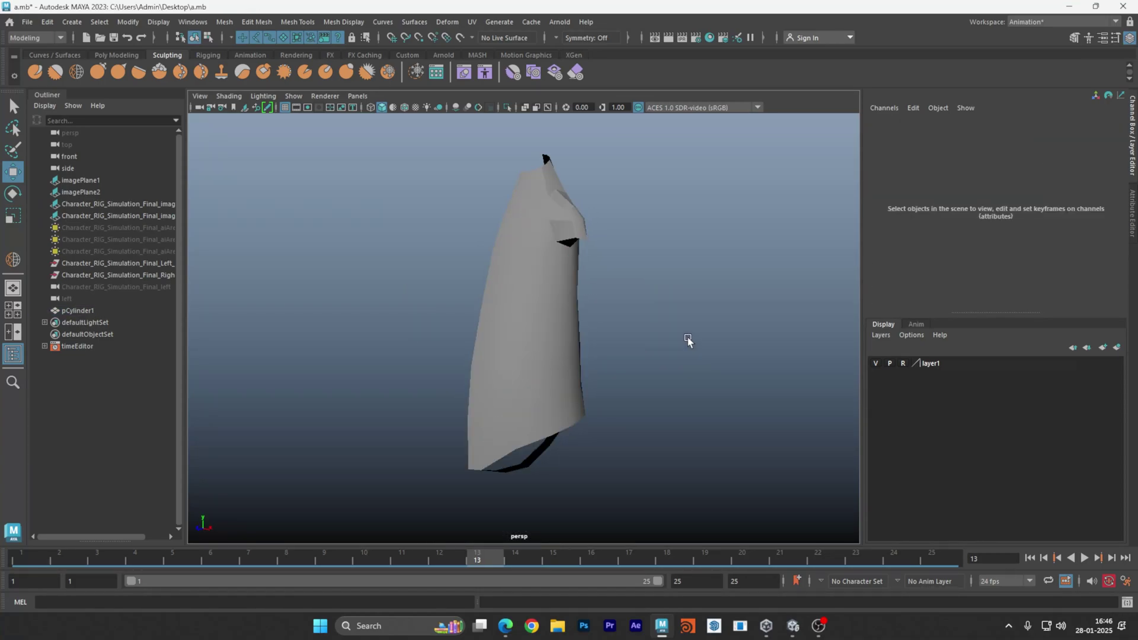
pyautogui.keyDown('alt'); pyautogui.moveTo(685, 301); pyautogui.dragTo(642, 315); pyautogui.keyUp('alt')
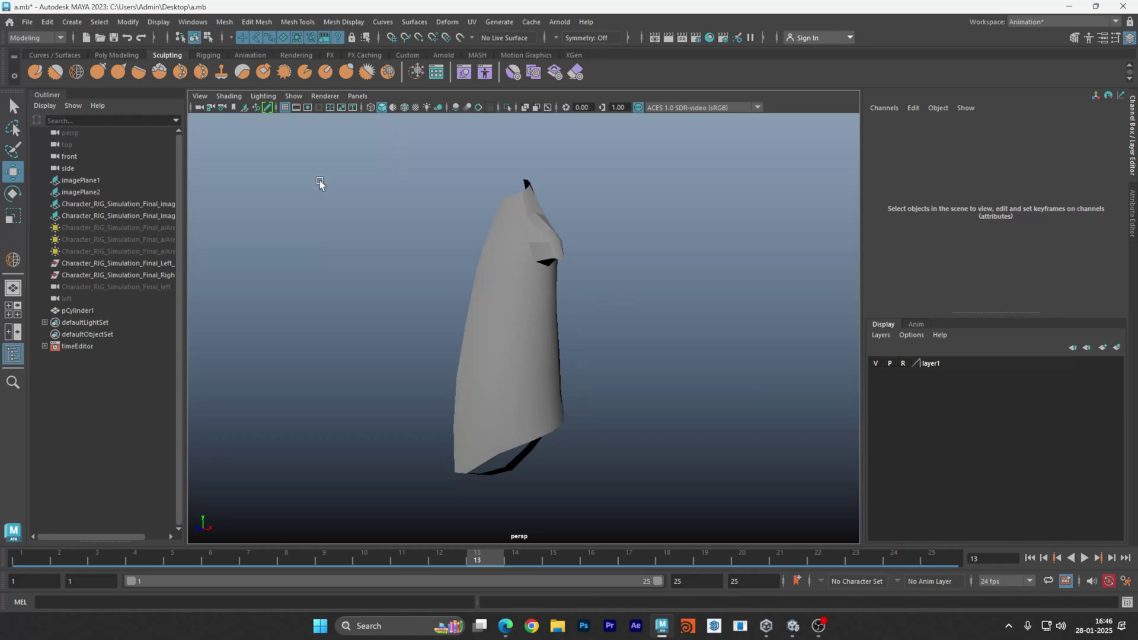
pyautogui.click(29, 23)
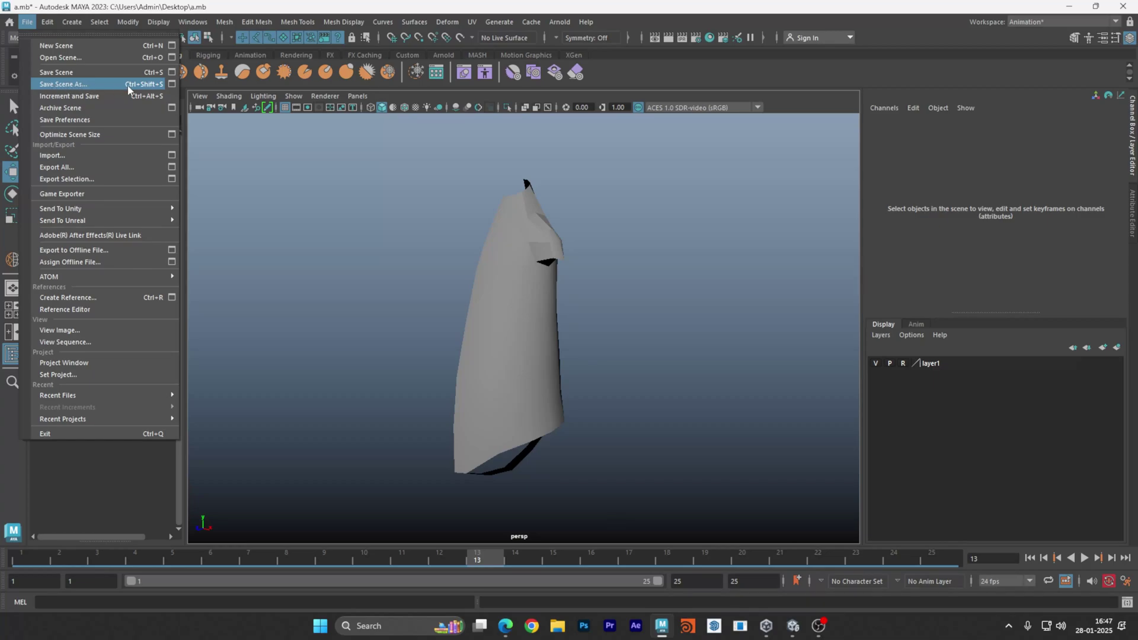
pyautogui.click(172, 84)
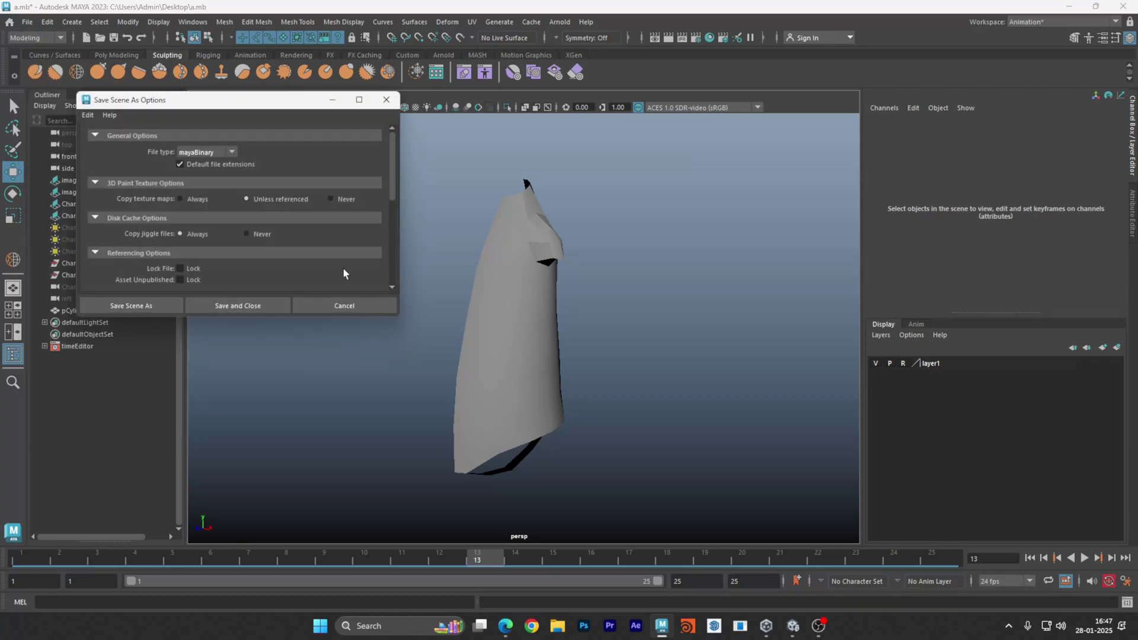
pyautogui.click(357, 305)
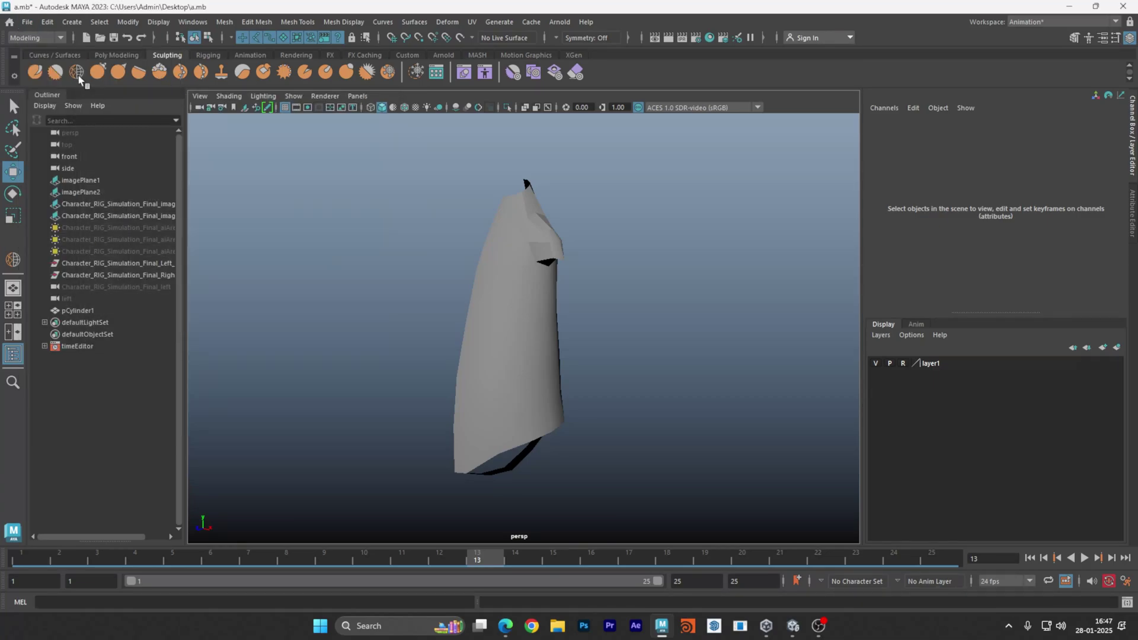
# Save the current scene under its existing name.
pyautogui.click(27, 22)
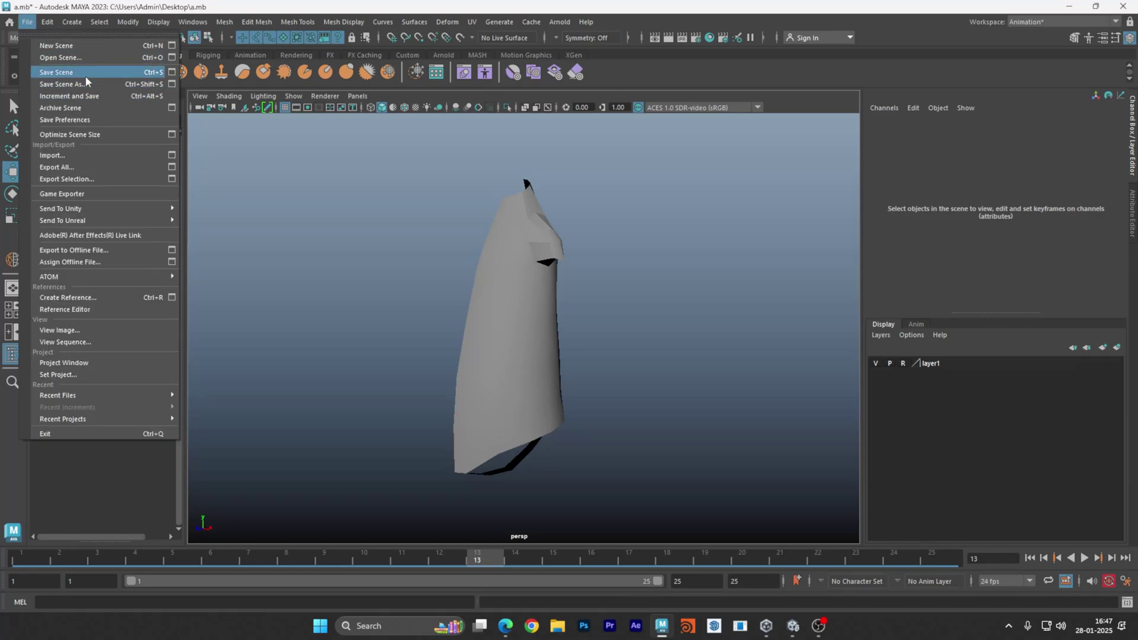
pyautogui.click(85, 73)
# Save the scene under the new name Character.mb in the Desktop folder Character_Boy/scenes.
pyautogui.click(27, 22)
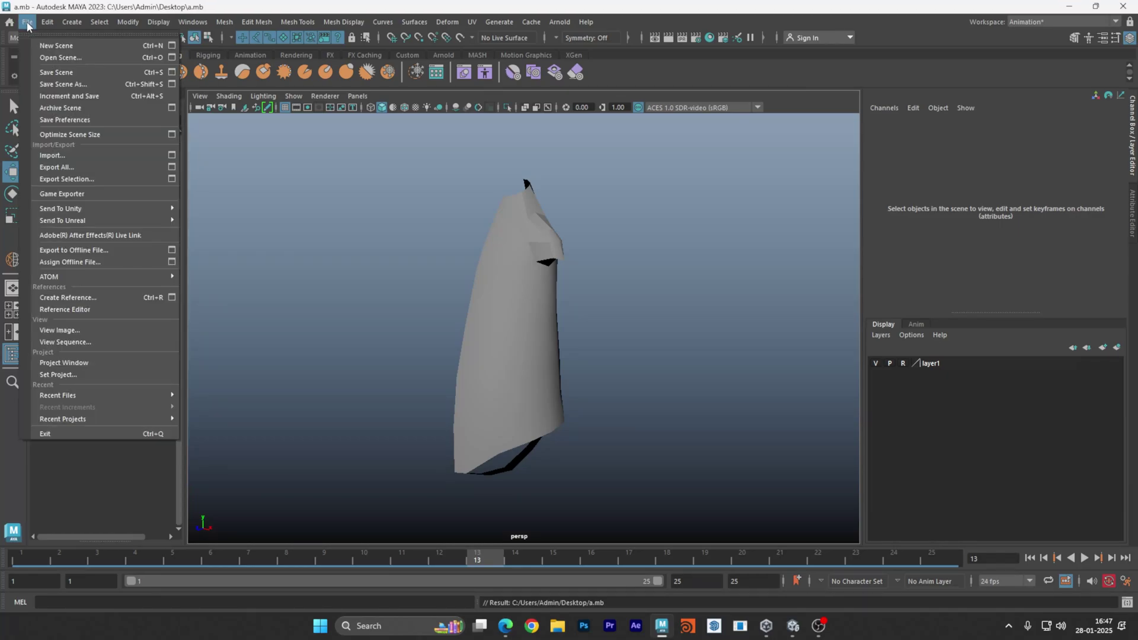
pyautogui.click(77, 85)
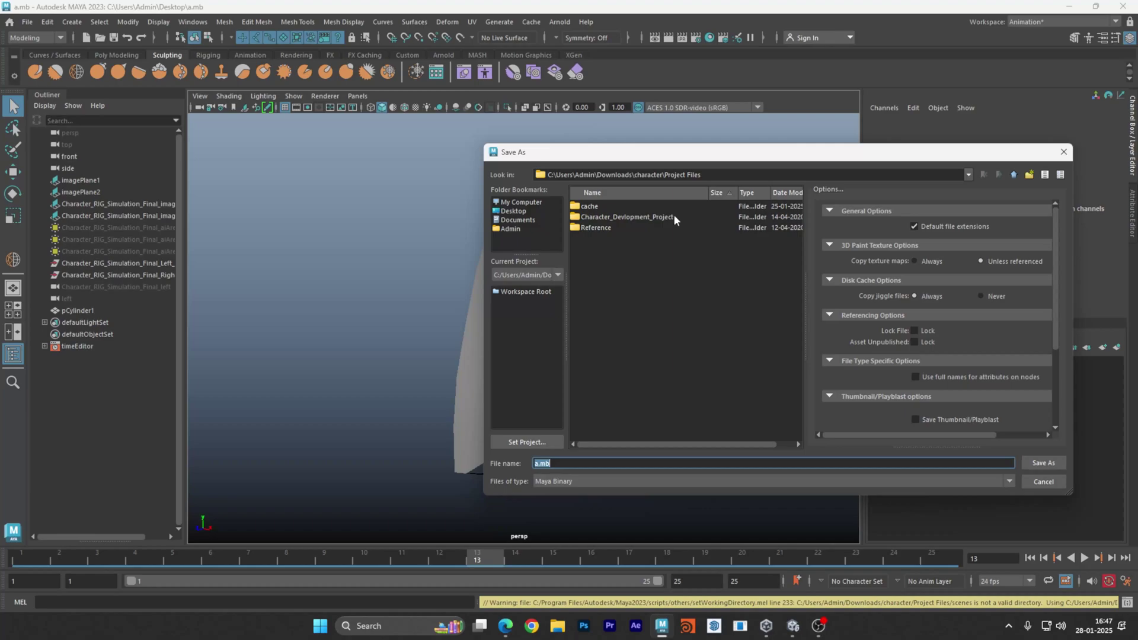
pyautogui.moveTo(654, 159); pyautogui.dragTo(446, 144)
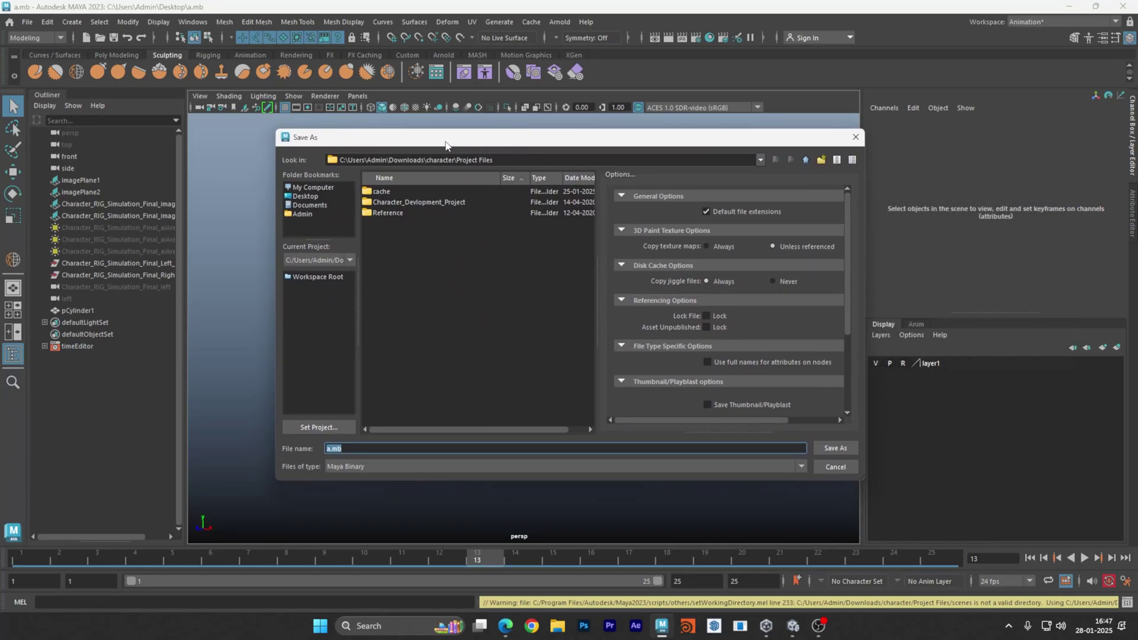
pyautogui.click(311, 195)
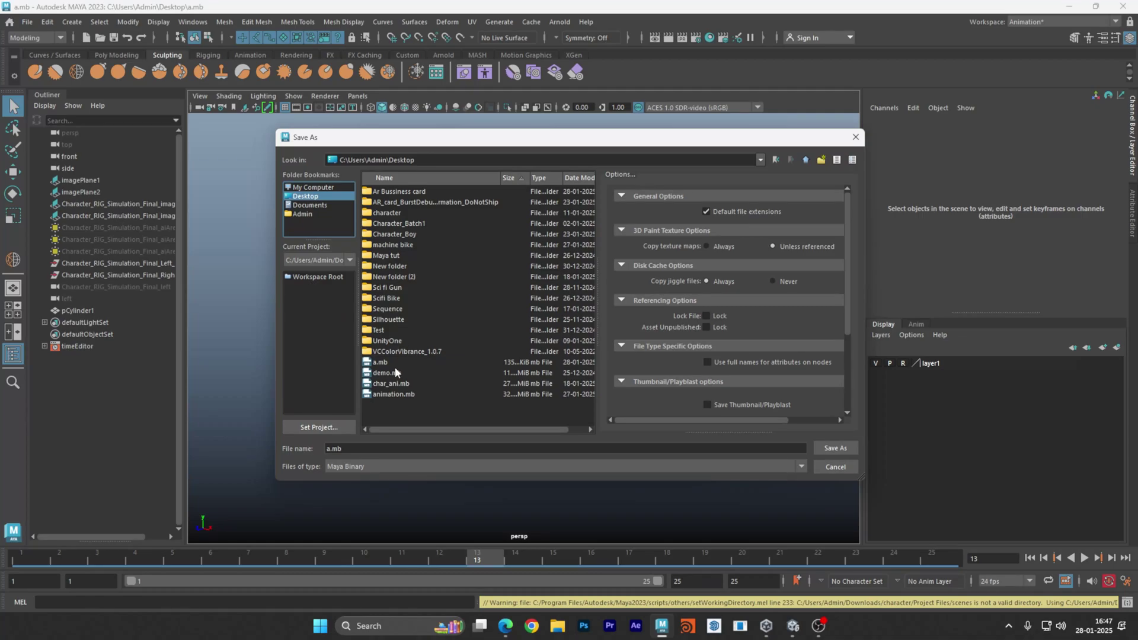
pyautogui.doubleClick(414, 233)
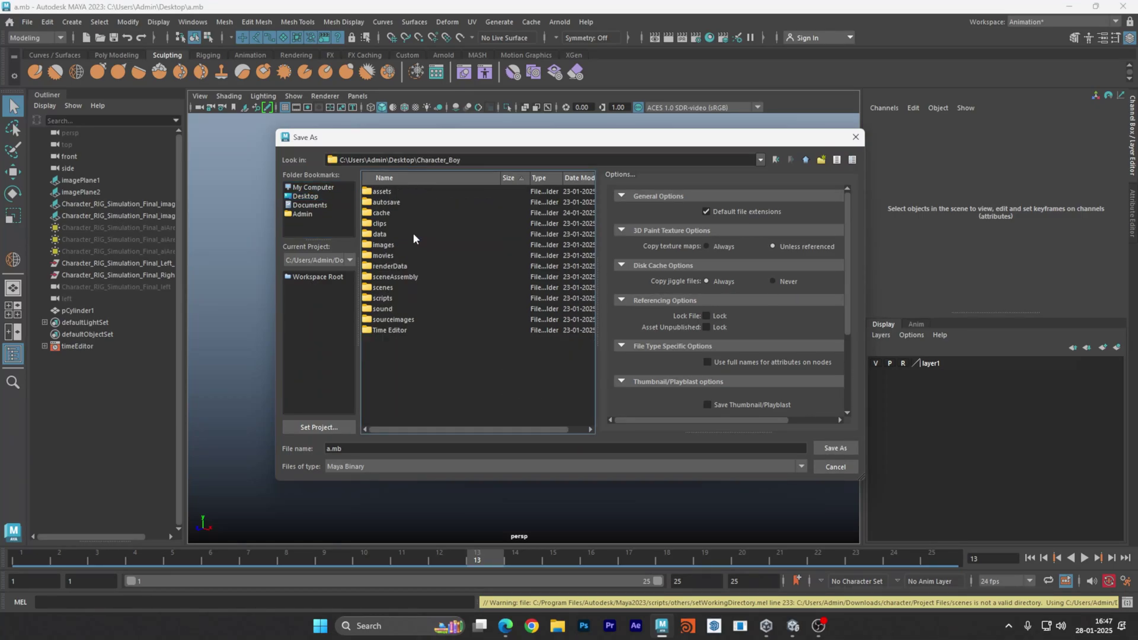
pyautogui.doubleClick(384, 288)
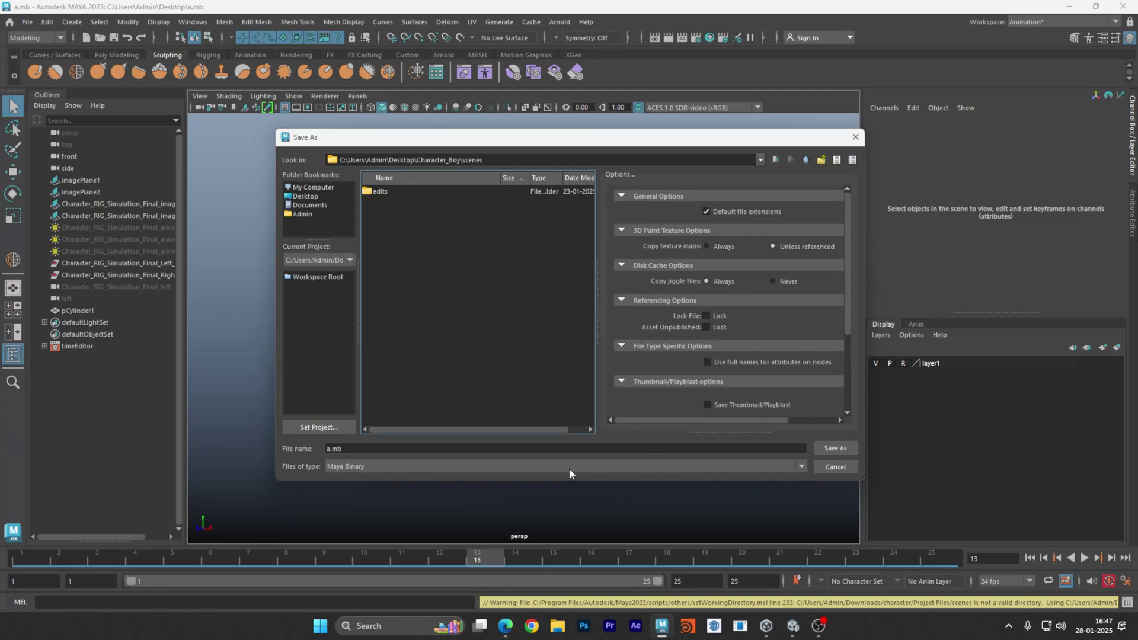
pyautogui.click(330, 448)
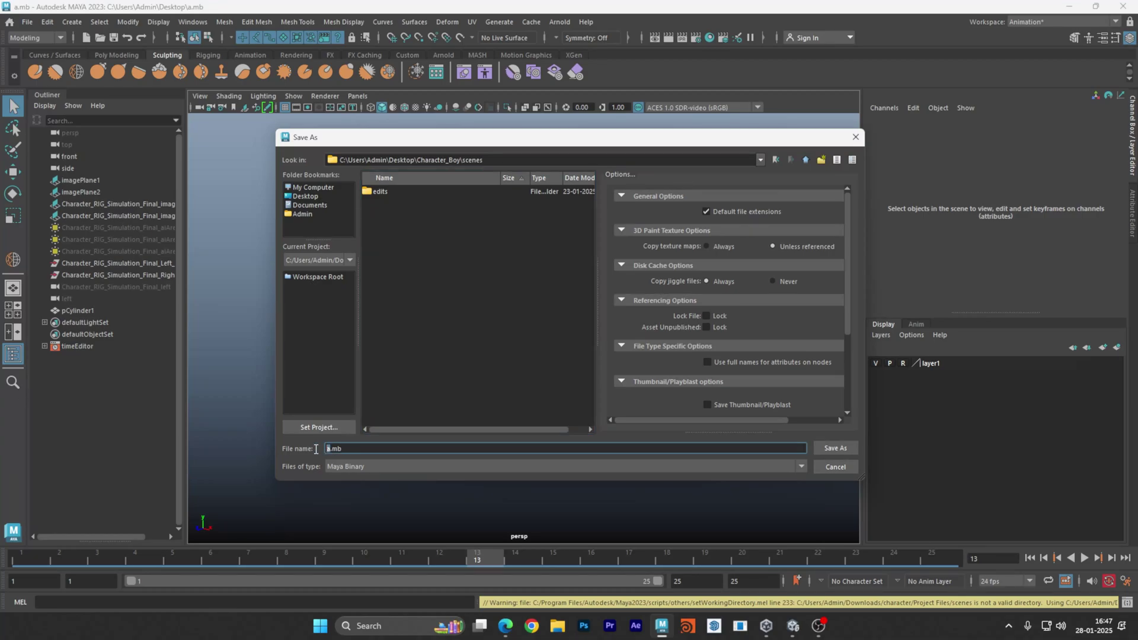
pyautogui.write('Character')
pyautogui.click(833, 449)
pyautogui.press('w')
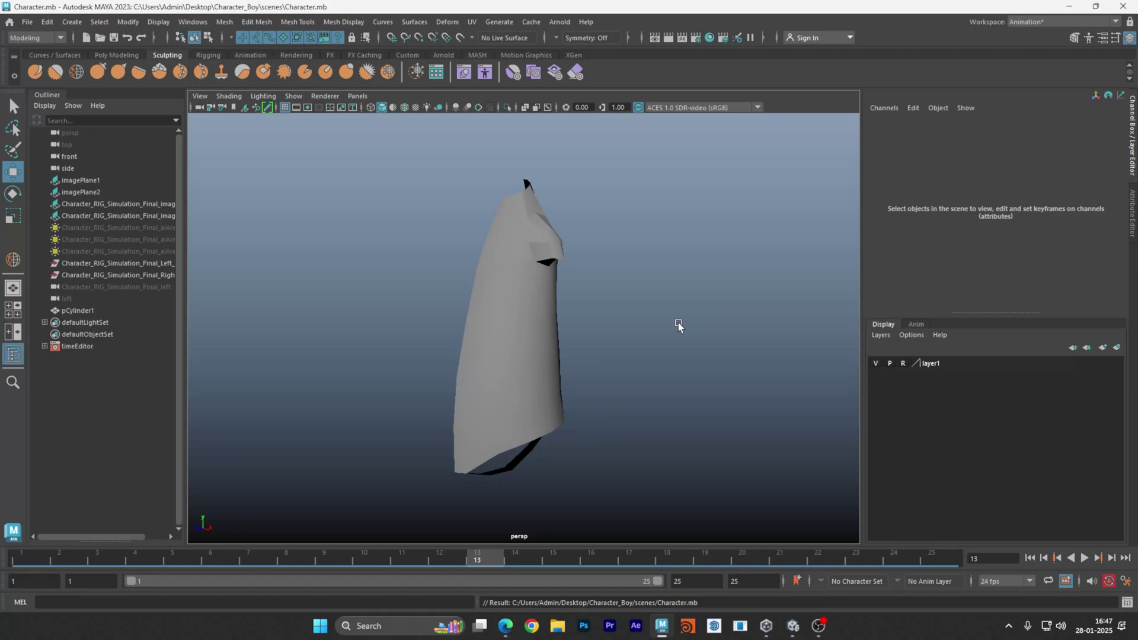
pyautogui.hotkey('ctrl', 's')
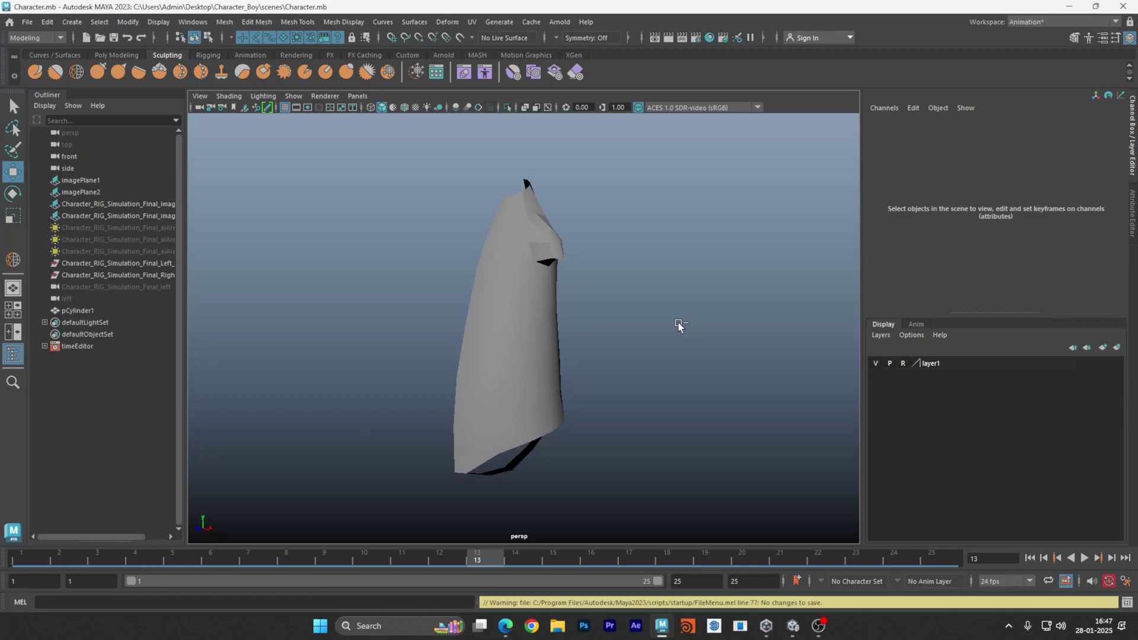